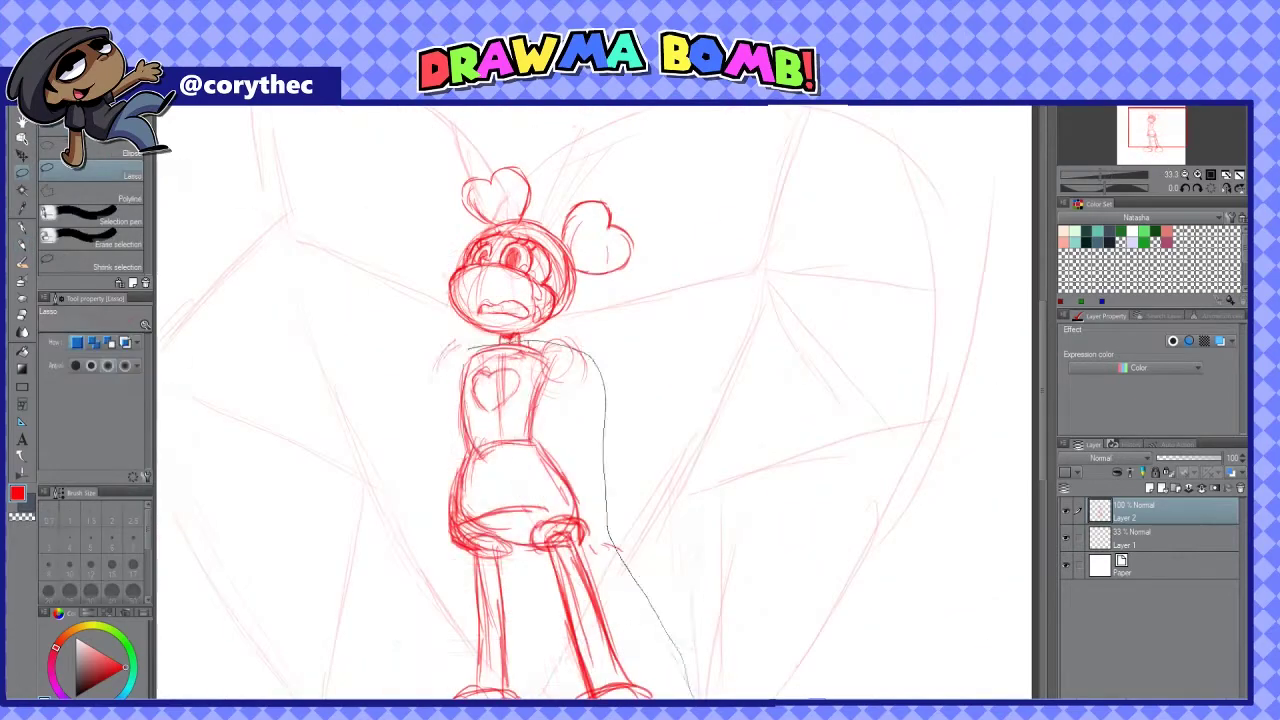
Reposition the lassoed leg of the red character sketch with a transform, clear the selection and return to the pencil
key(Return)
key(ctrl+t)
key(Return)
key(ctrl+d)
key(p)
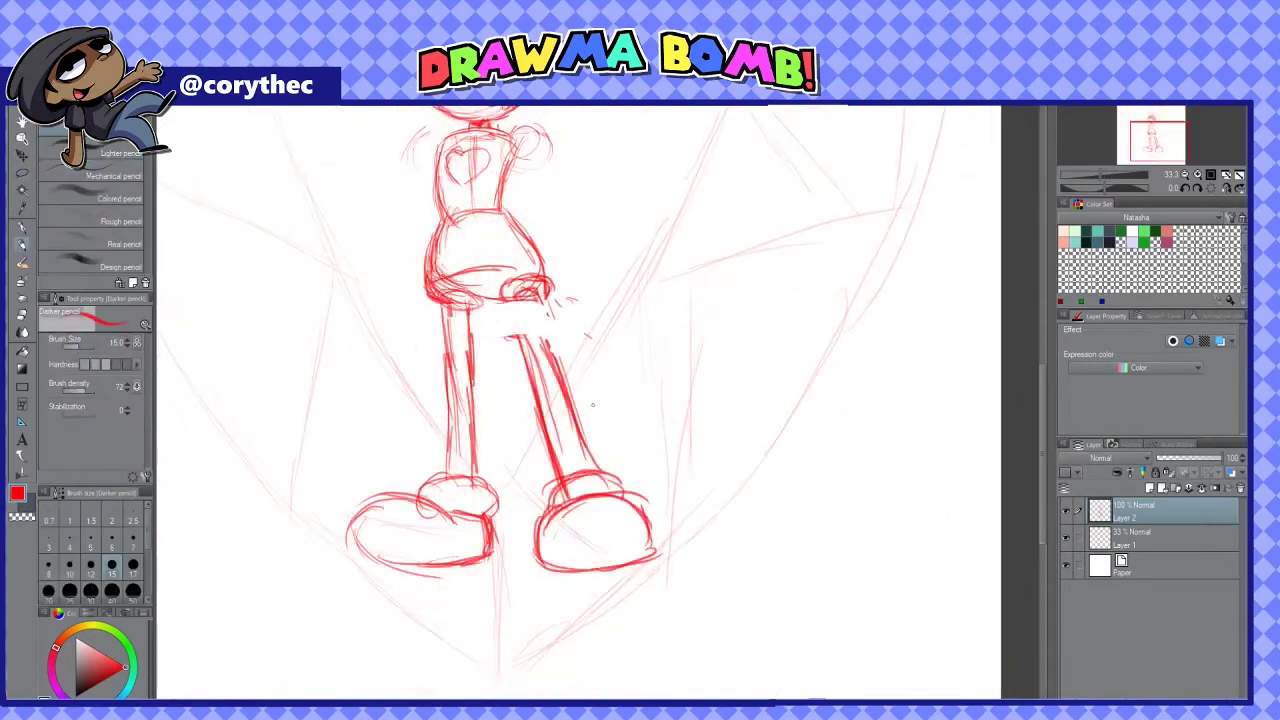
Sketch loose ground lines around and beneath the character's feet with the Darker pencil
key(ctrl+plus)
key(ctrl+minus)
drag(400, 548, 526, 565)
drag(576, 545, 690, 560)
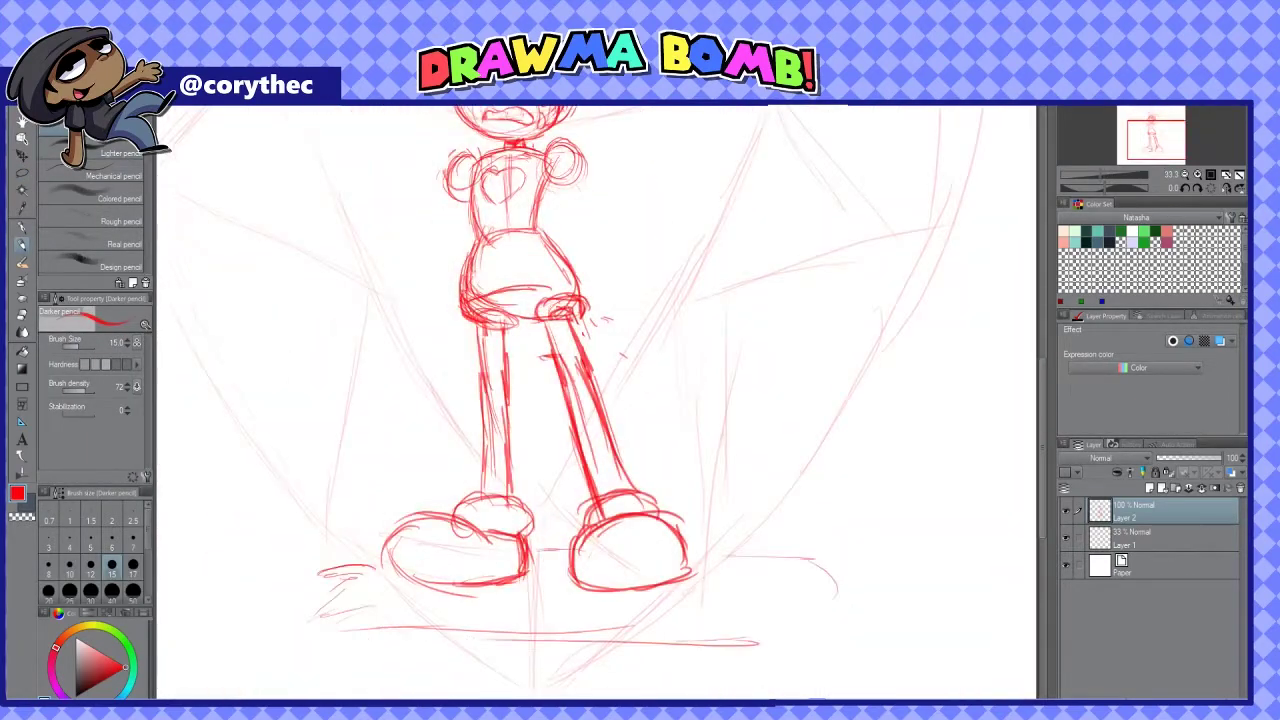
Sketch the character's large gloved hand and bent arm in front of the chest, undoing a stray stroke
key(ctrl+plus)
drag(405, 440, 470, 490)
mouse_move(470, 424)
mouse_down()
mouse_move(480, 455)
mouse_move(545, 425)
mouse_up()
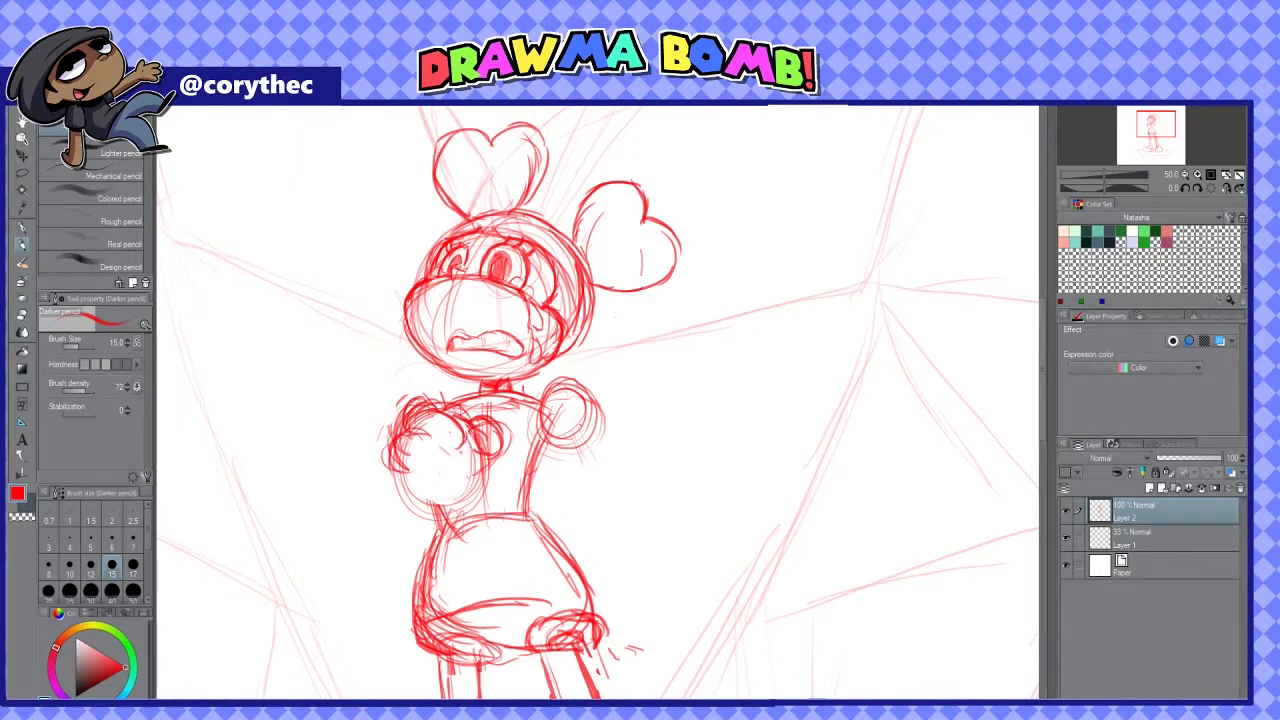
key(ctrl+z)
mouse_move(440, 400)
mouse_down()
mouse_move(380, 500)
mouse_move(445, 505)
mouse_up()
mouse_move(410, 400)
mouse_down()
mouse_move(480, 435)
mouse_move(500, 520)
mouse_up()
key(ctrl+minus)
key(ctrl+minus)
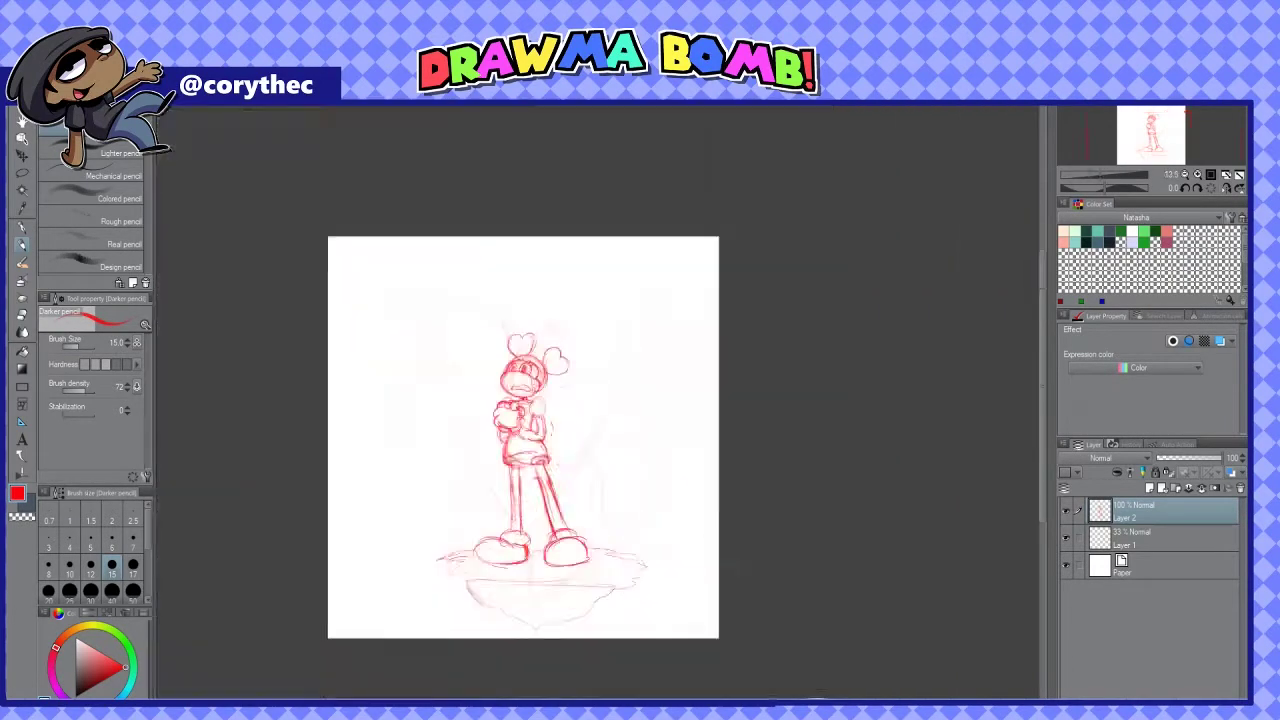
key(ctrl+plus)
key(ctrl+minus)
key(ctrl+minus)
key(ctrl+minus)
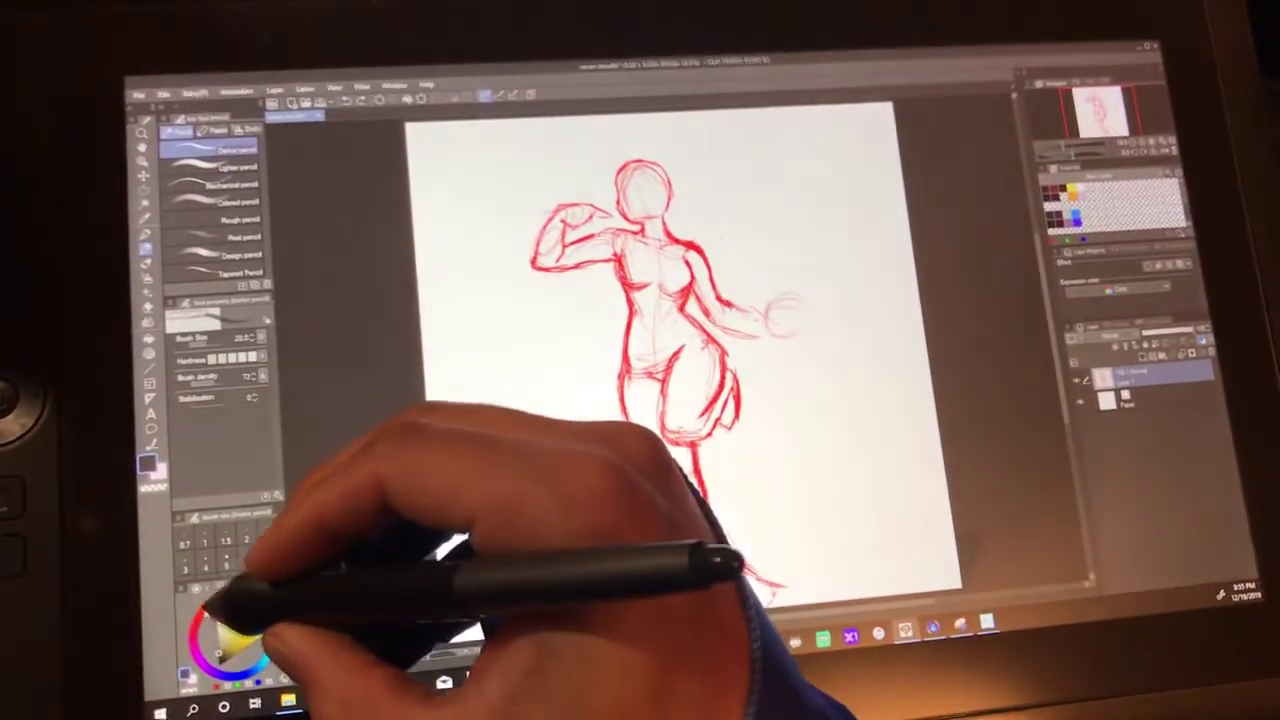
Choose a bright red drawing colour and sketch the hand at the end of the female figure's outstretched arm
click(251, 628)
drag(198, 632, 196, 624)
click(265, 634)
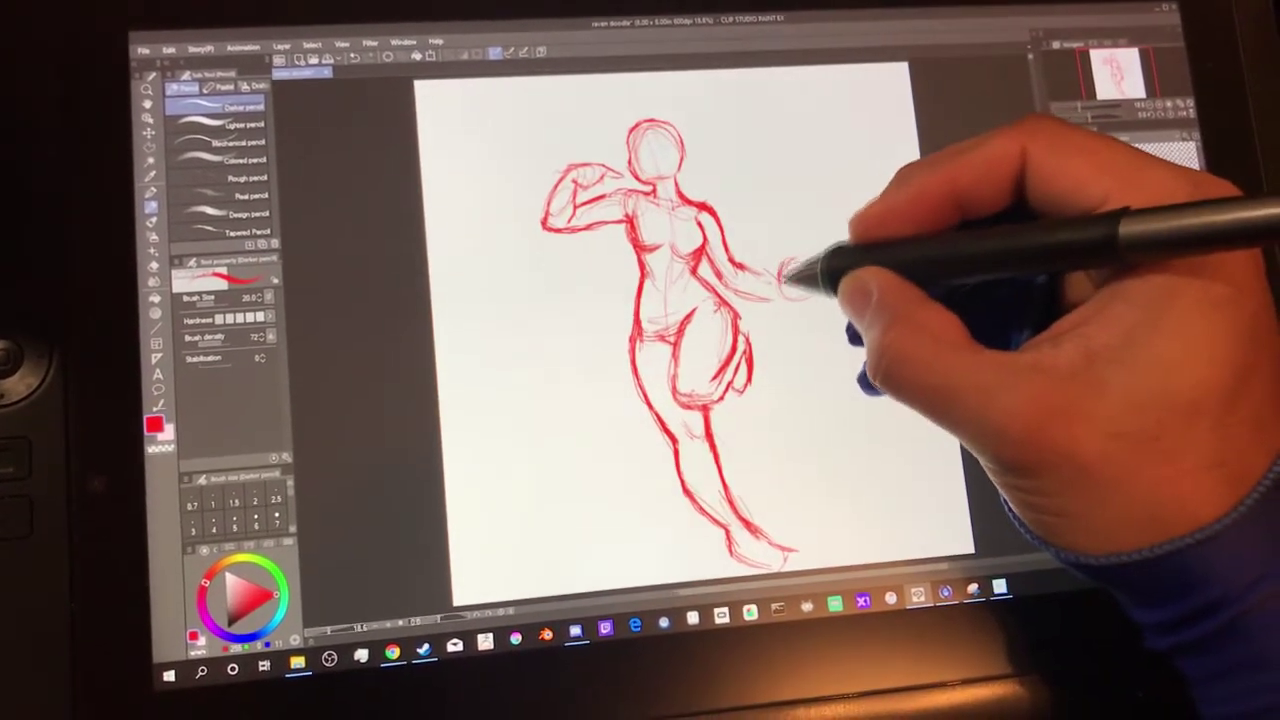
drag(789, 275, 772, 272)
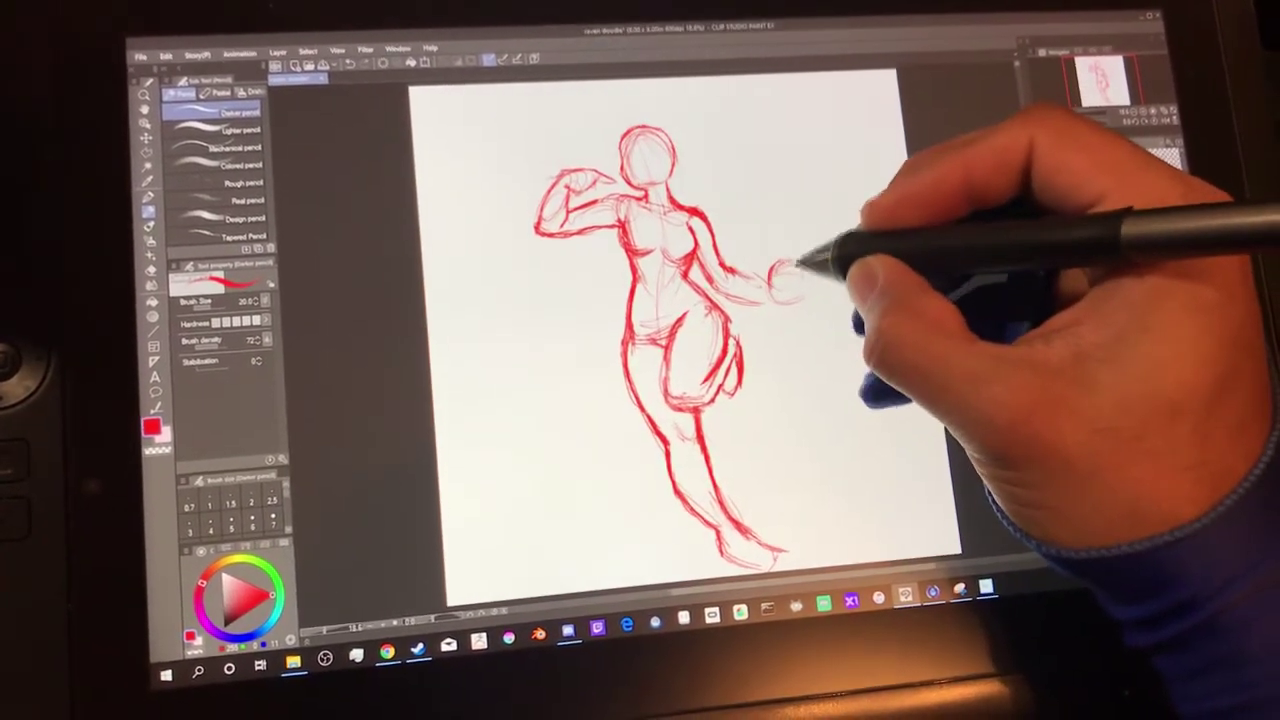
mouse_move(777, 284)
mouse_down()
mouse_move(731, 268)
mouse_move(786, 271)
mouse_up()
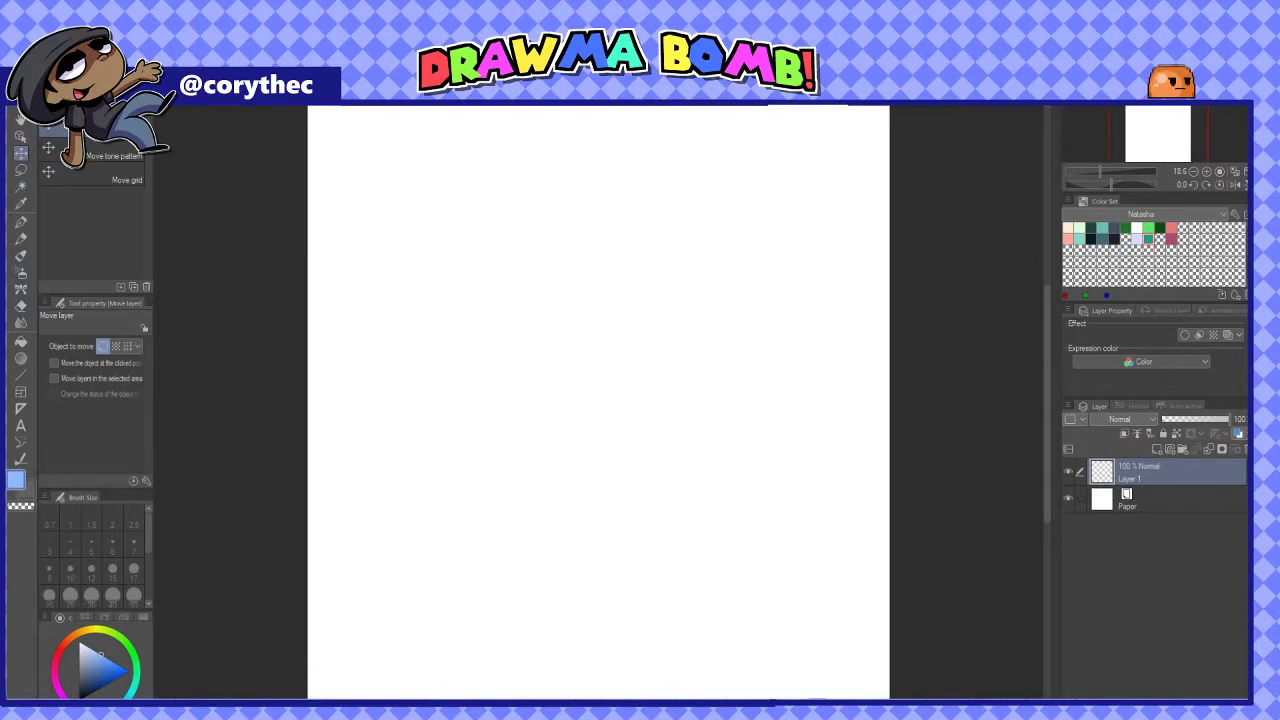
Sketch a tilted oval head with a neck and rough body lines in red with the Darker pencil on the blank canvas
key(p)
drag(592, 246, 698, 278)
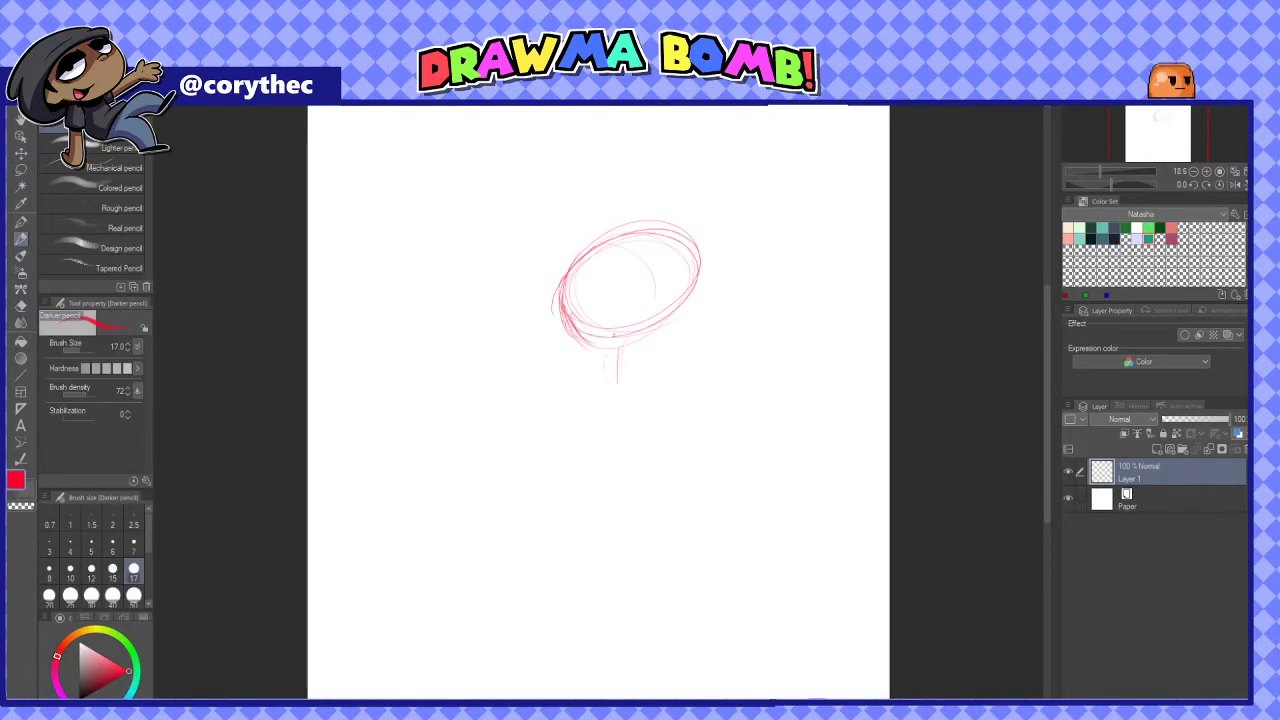
drag(617, 382, 604, 447)
drag(612, 354, 597, 482)
drag(711, 330, 699, 476)
mouse_move(703, 378)
mouse_down()
mouse_move(685, 493)
mouse_move(688, 415)
mouse_up()
Adjust the rough sketch with a transform and draw the back of the head and the long neck
scroll(744, 466, down, 2)
key(ctrl+t)
click(631, 436)
scroll(634, 440, up, 2)
drag(570, 196, 698, 178)
mouse_move(655, 168)
mouse_down()
mouse_move(712, 268)
mouse_move(685, 398)
mouse_up()
drag(668, 304, 662, 356)
Sketch the shoulder line and a long torso that tapers down to the hips
drag(584, 384, 694, 400)
mouse_move(584, 384)
mouse_down()
mouse_move(640, 442)
mouse_move(710, 435)
mouse_up()
drag(568, 388, 587, 559)
drag(570, 388, 606, 558)
mouse_move(569, 420)
mouse_down()
mouse_move(605, 493)
mouse_move(580, 646)
mouse_up()
drag(574, 640, 670, 612)
drag(708, 410, 662, 628)
mouse_move(594, 522)
mouse_down()
mouse_move(580, 600)
mouse_move(662, 572)
mouse_up()
Rough in the round shoulder joints and an oval for the upper arm beside the torso
drag(672, 386, 722, 458)
drag(576, 384, 582, 392)
mouse_move(771, 423)
mouse_down()
mouse_move(735, 454)
mouse_move(744, 333)
mouse_up()
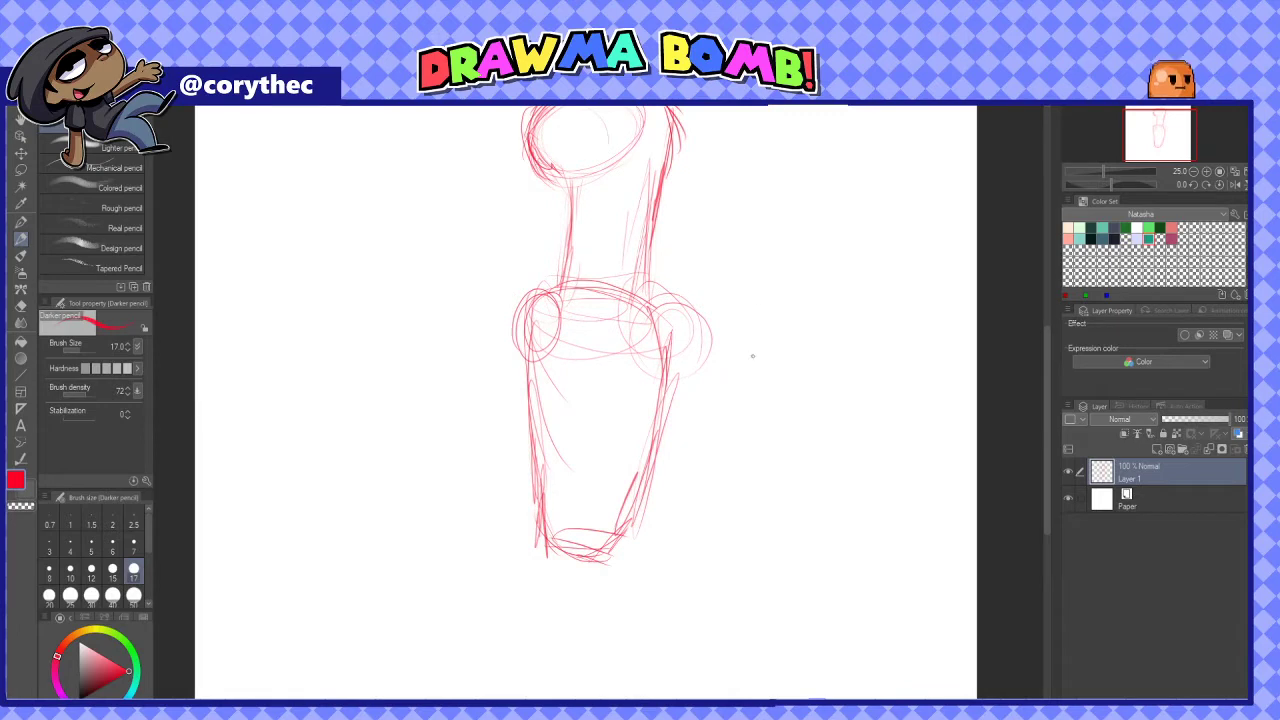
drag(668, 278, 645, 300)
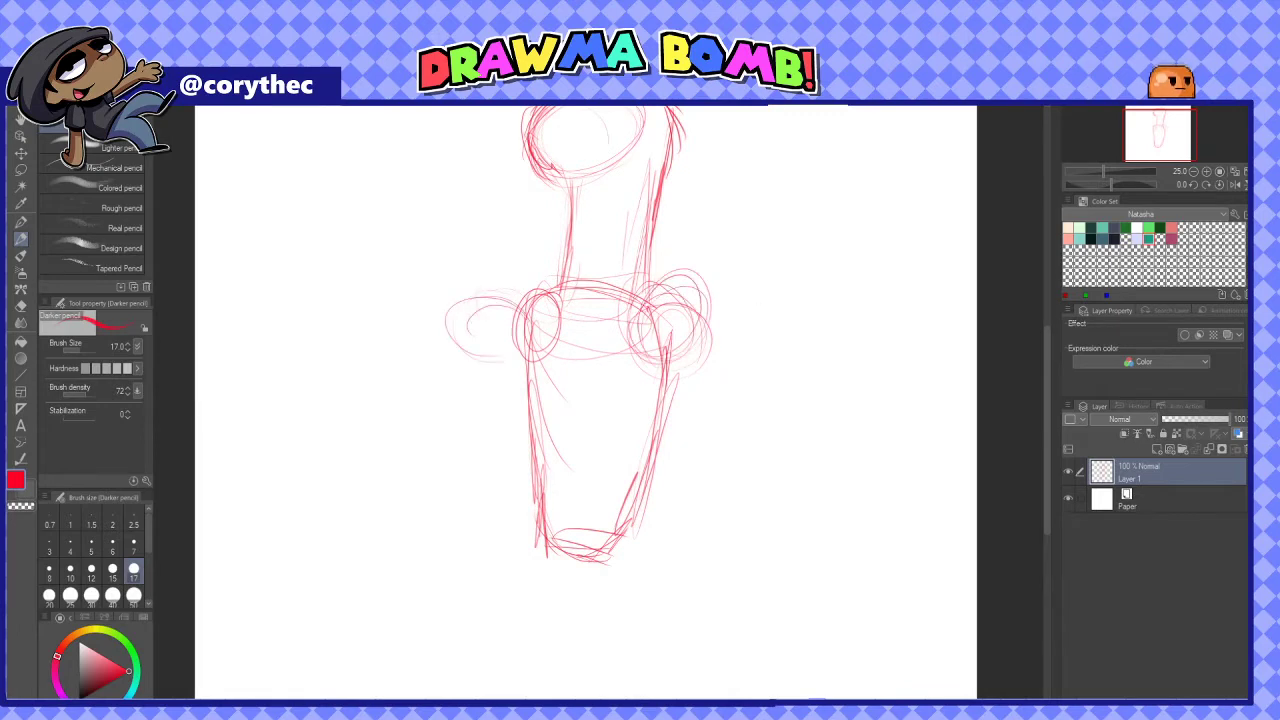
drag(680, 400, 614, 367)
Sketch oval thighs below the hips and the outer contours of both legs
drag(470, 500, 440, 600)
drag(545, 495, 605, 655)
drag(522, 565, 552, 650)
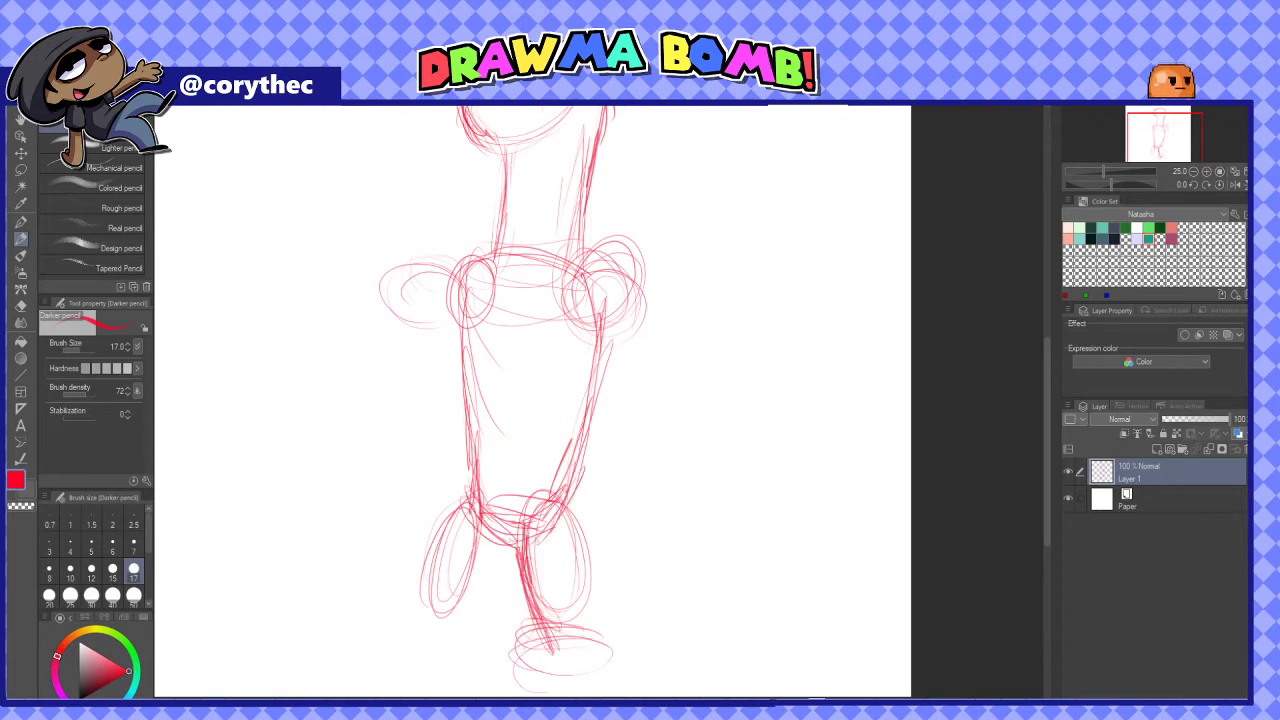
drag(572, 458, 615, 645)
drag(560, 400, 558, 445)
drag(500, 540, 467, 662)
drag(560, 400, 560, 585)
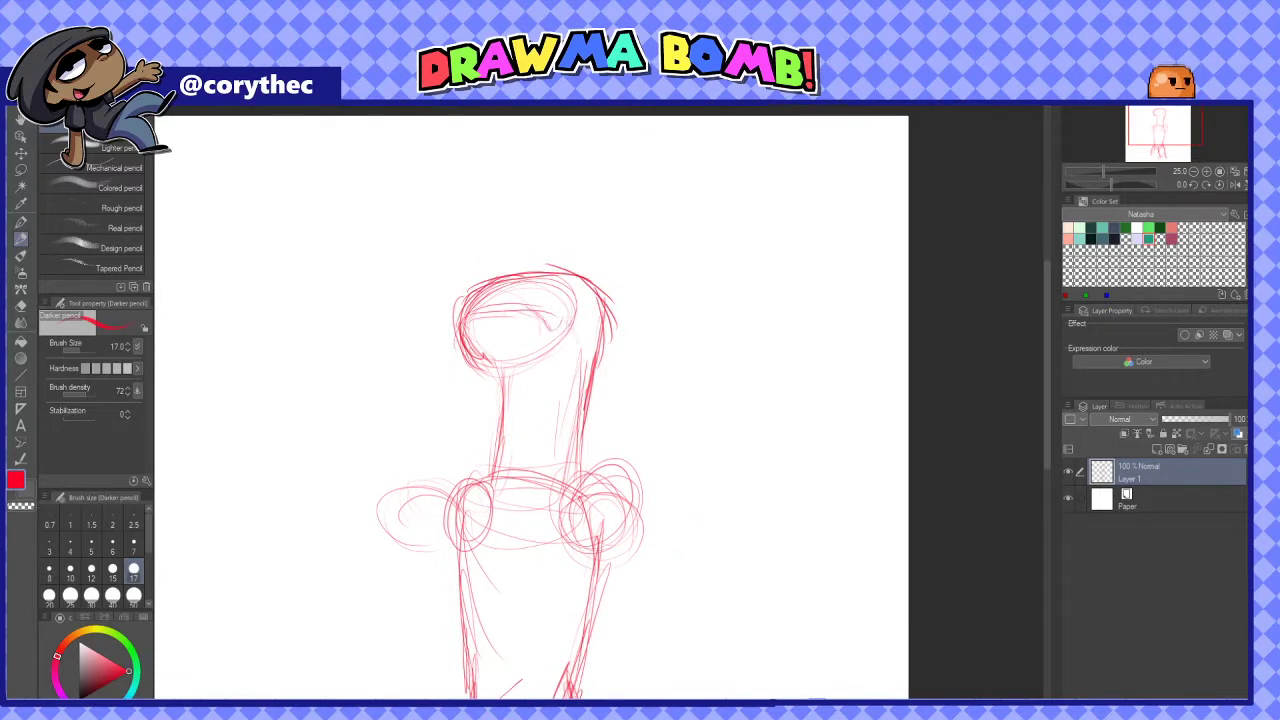
Strengthen the head and neck contours and slope the back of the neck down into the far shoulder
mouse_move(560, 400)
mouse_down()
mouse_move(510, 412)
mouse_move(517, 396)
mouse_up()
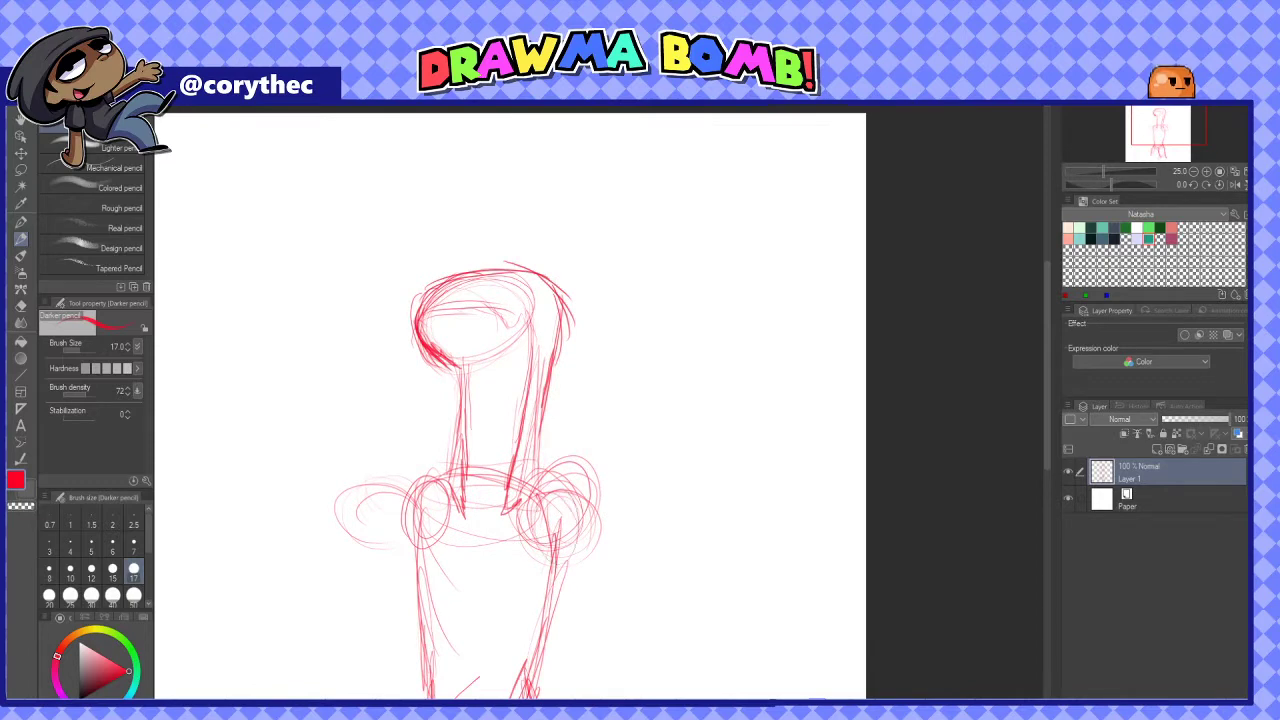
drag(560, 500, 542, 403)
drag(530, 386, 584, 476)
scroll(735, 566, down, 2)
drag(743, 577, 690, 497)
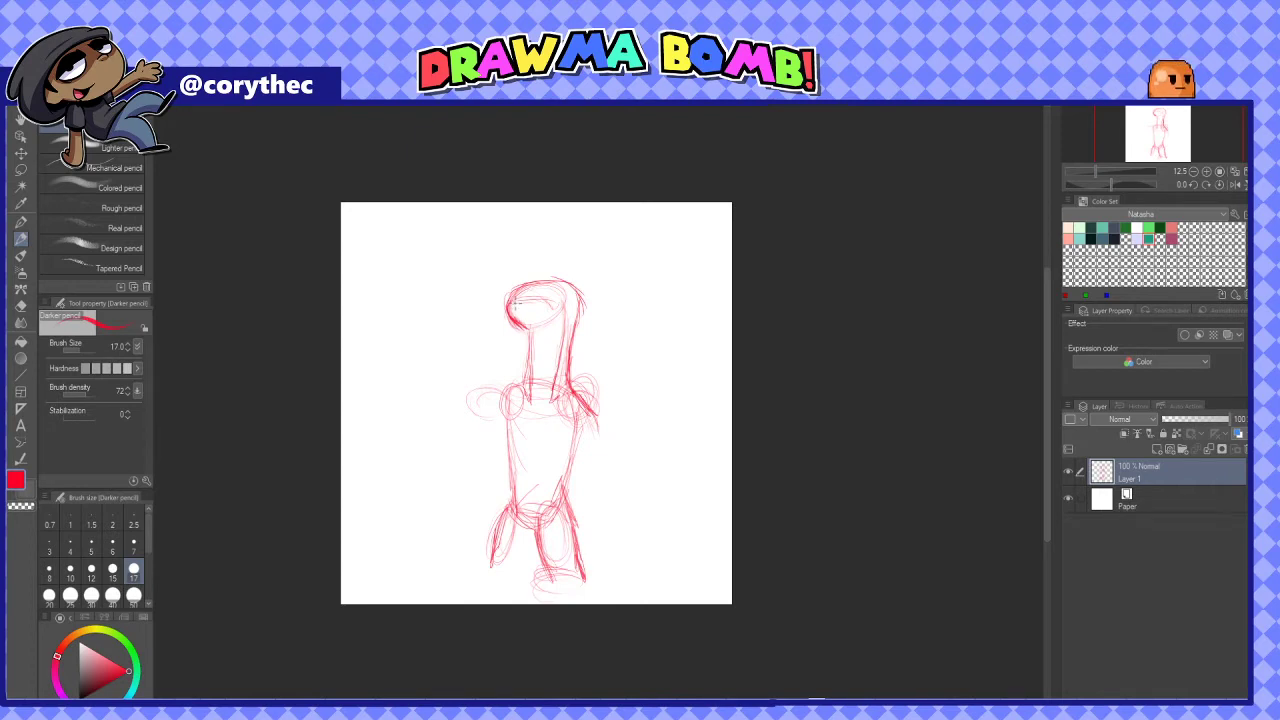
Draw a tall pointed crest on the head, a jagged mane down the neck, an eye and a fang
scroll(519, 307, up, 2)
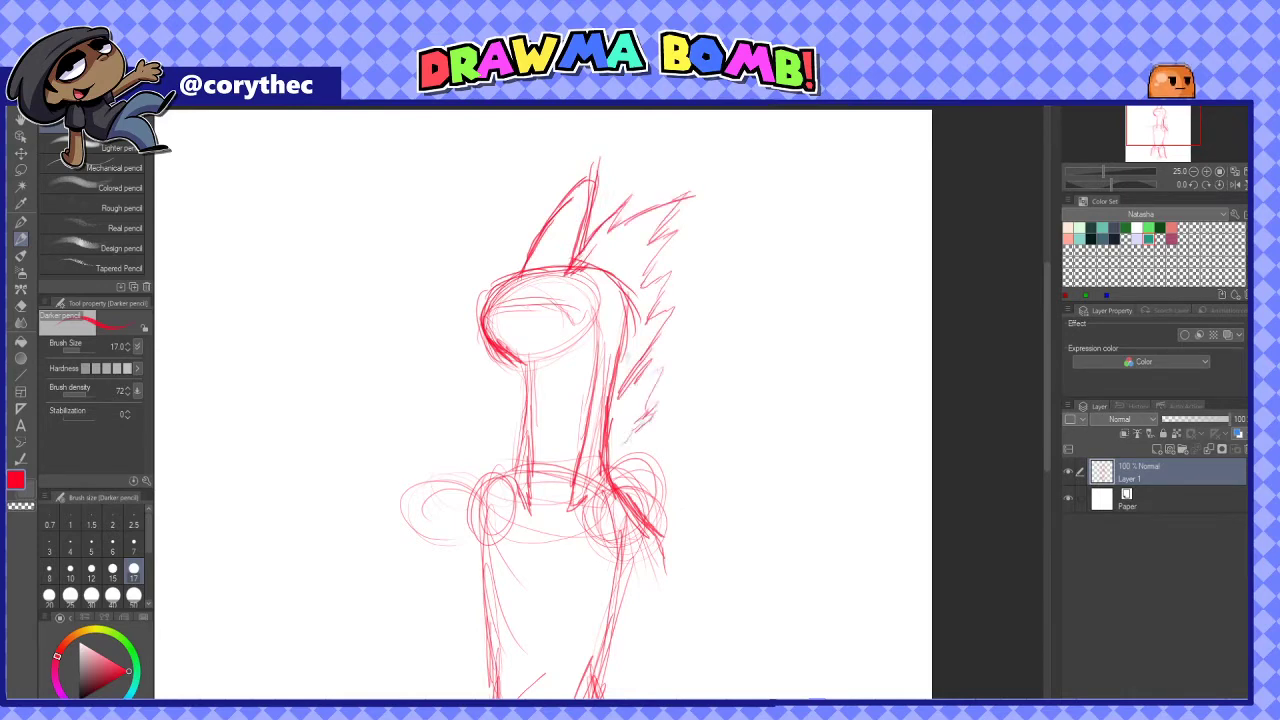
scroll(579, 305, up, 1)
scroll(600, 324, up, 1)
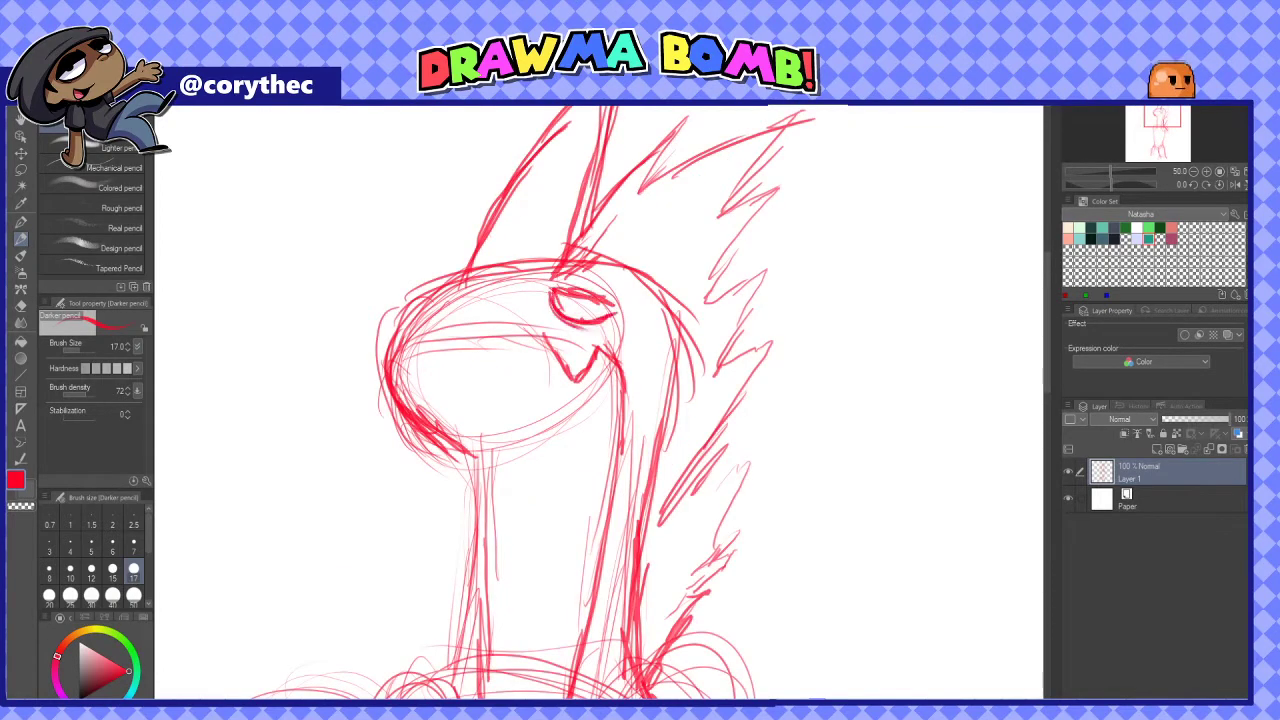
drag(669, 325, 659, 405)
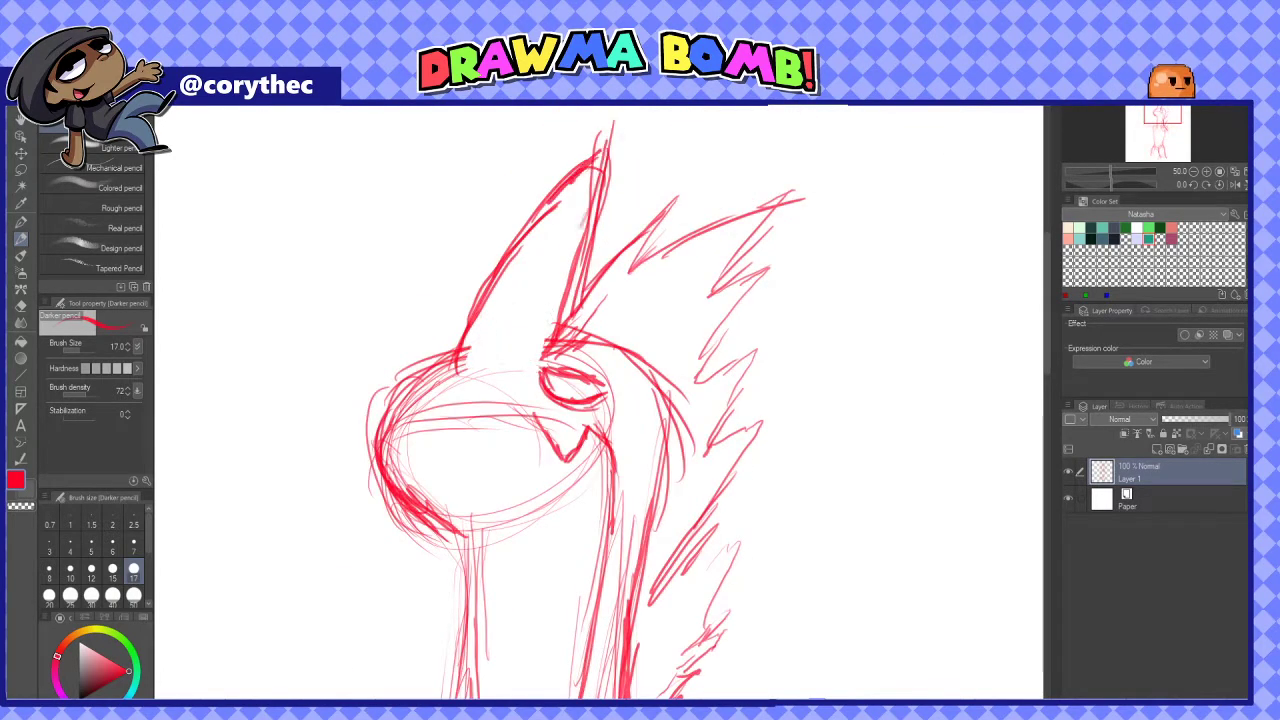
Darken the tall crest's outline and add small jagged spikes along its front edge, undoing one stray stroke
drag(560, 200, 590, 166)
drag(488, 284, 534, 170)
drag(524, 204, 586, 106)
drag(600, 300, 546, 312)
key(ctrl+z)
drag(449, 252, 480, 170)
mouse_move(478, 230)
mouse_down()
mouse_move(538, 122)
mouse_move(538, 166)
mouse_up()
drag(570, 226, 587, 205)
Draw a pointed ear behind the eye and darken the mouth line and the front of the neck
scroll(630, 370, down, 1)
drag(640, 440, 632, 355)
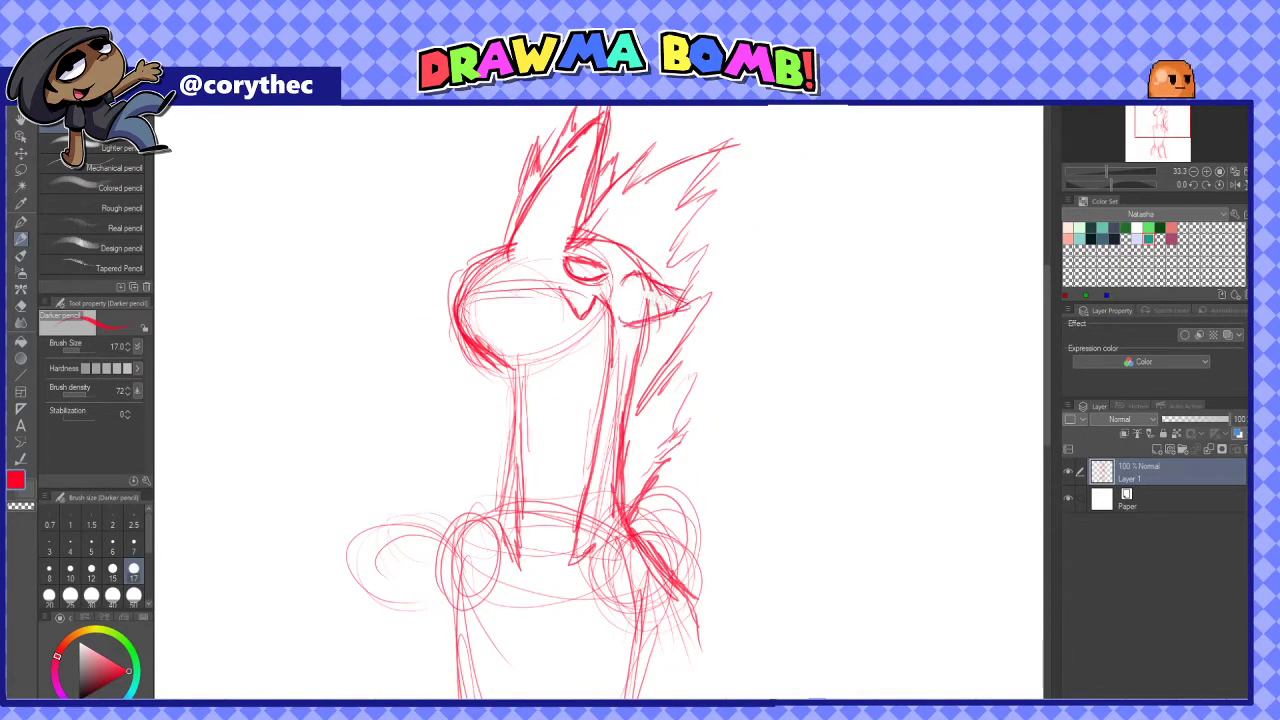
drag(657, 296, 645, 214)
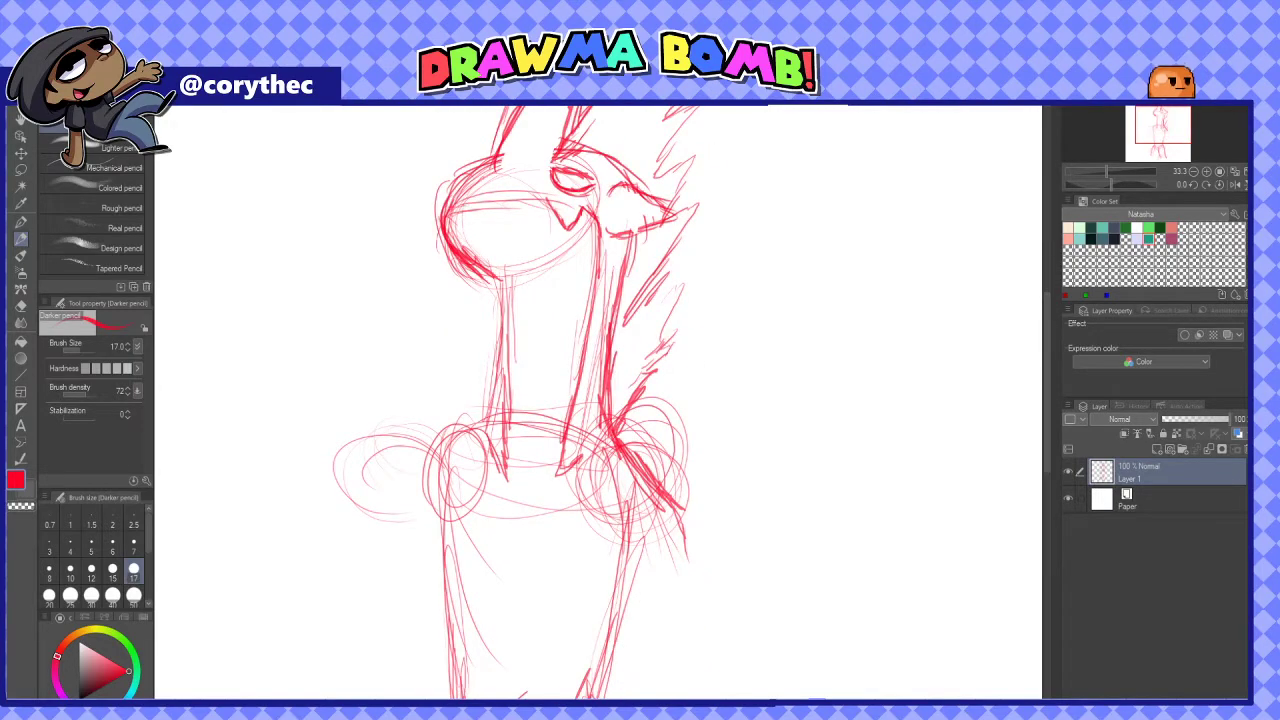
mouse_move(620, 400)
mouse_down()
mouse_move(584, 396)
mouse_move(568, 287)
mouse_move(596, 386)
mouse_move(516, 406)
mouse_move(628, 436)
mouse_up()
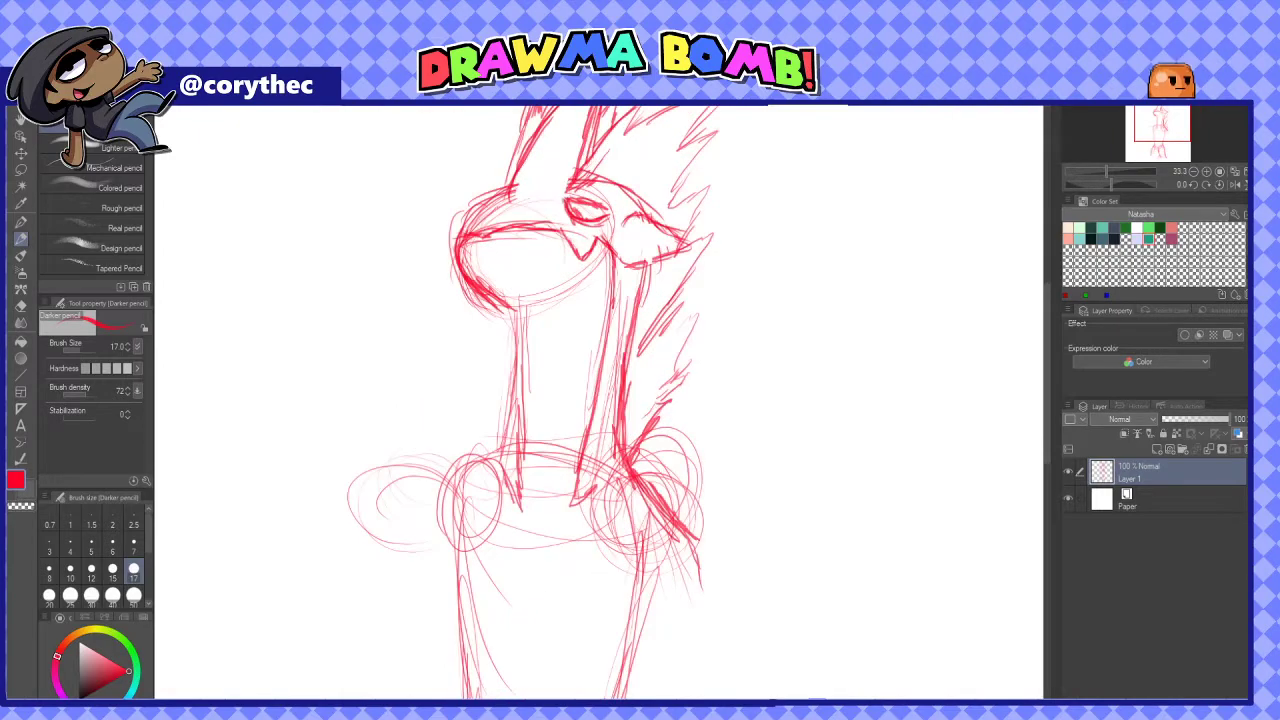
scroll(600, 400, down, 2)
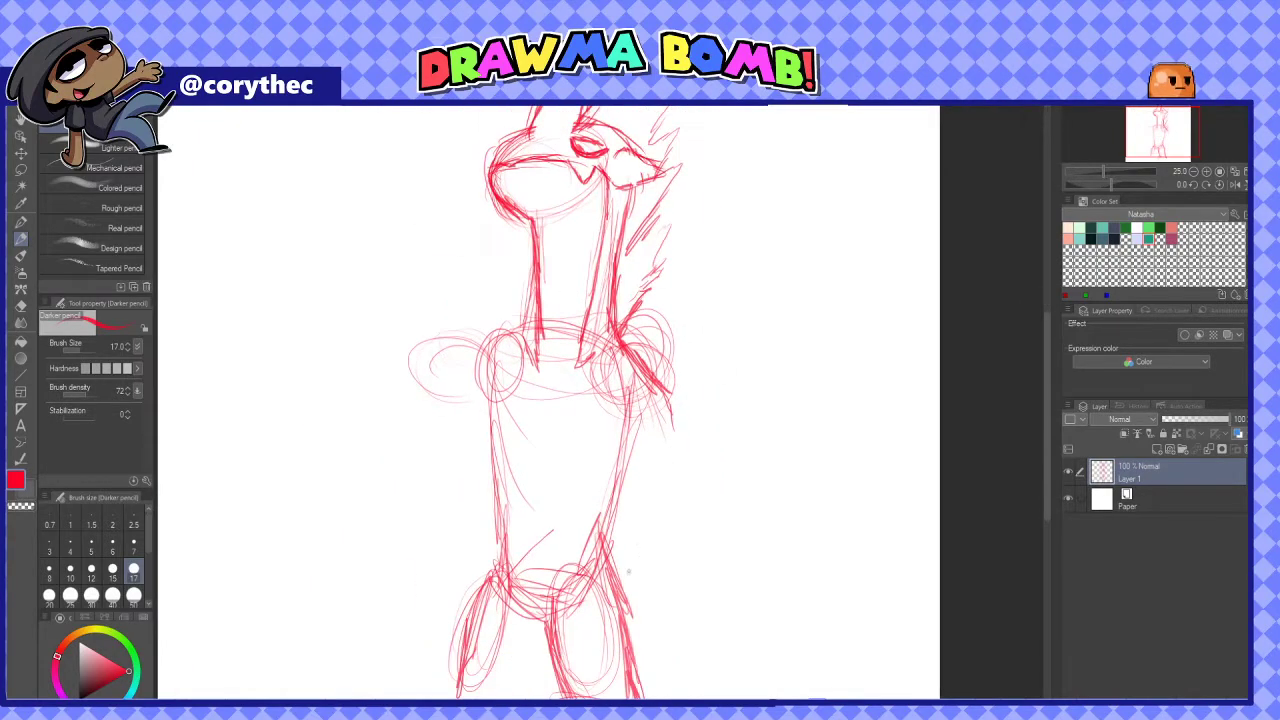
Redraw the shoulders and both sides of the torso with darker lines, curving inward at the waist
drag(565, 585, 628, 558)
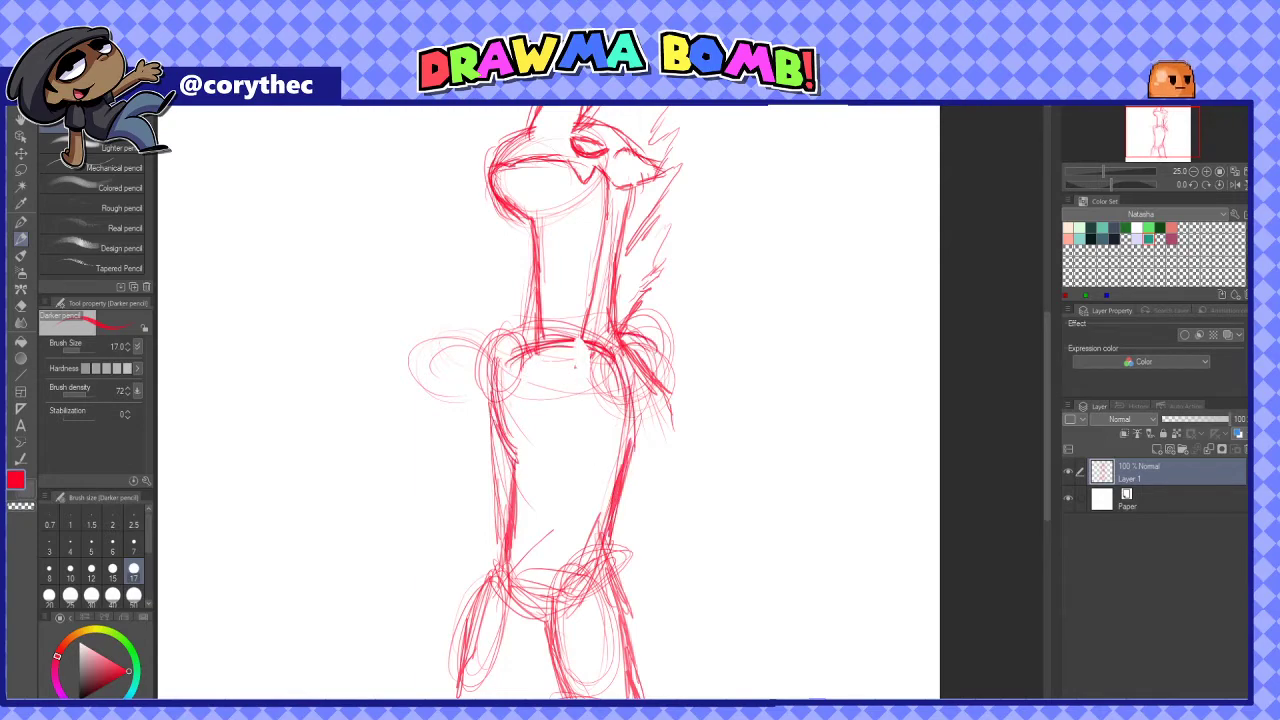
scroll(560, 300, up, 3)
scroll(560, 300, down, 3)
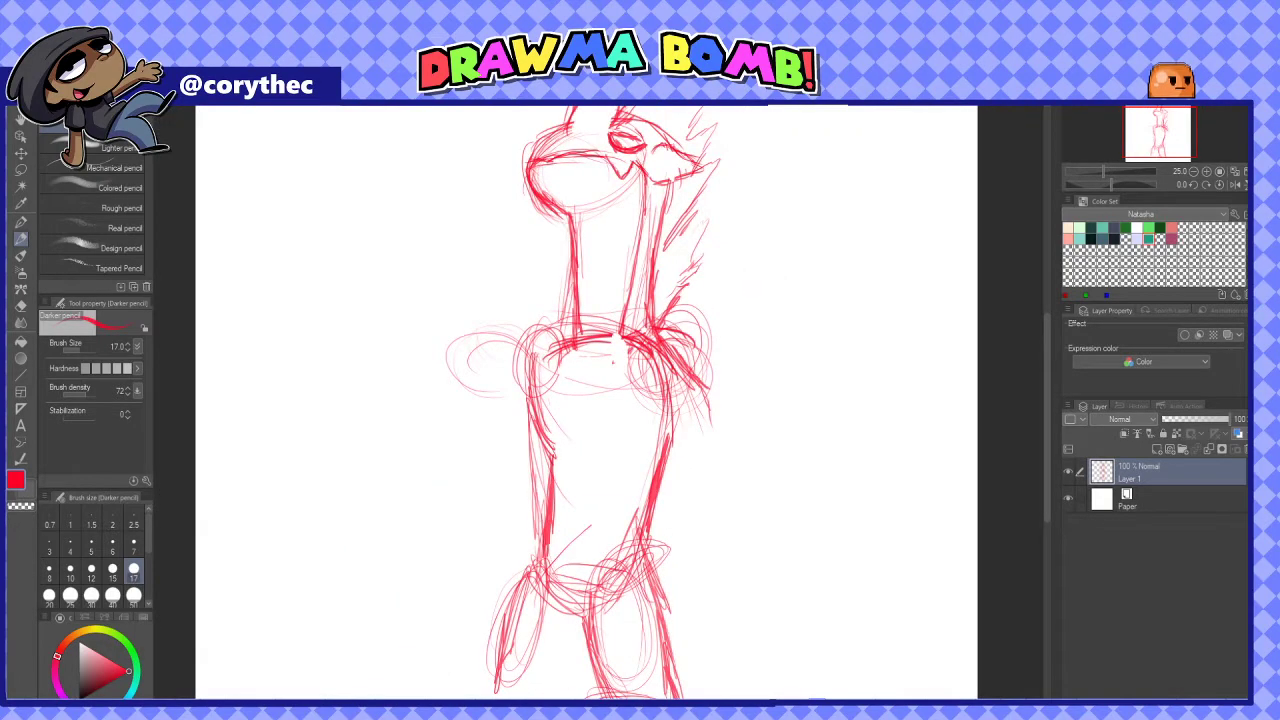
drag(613, 362, 576, 337)
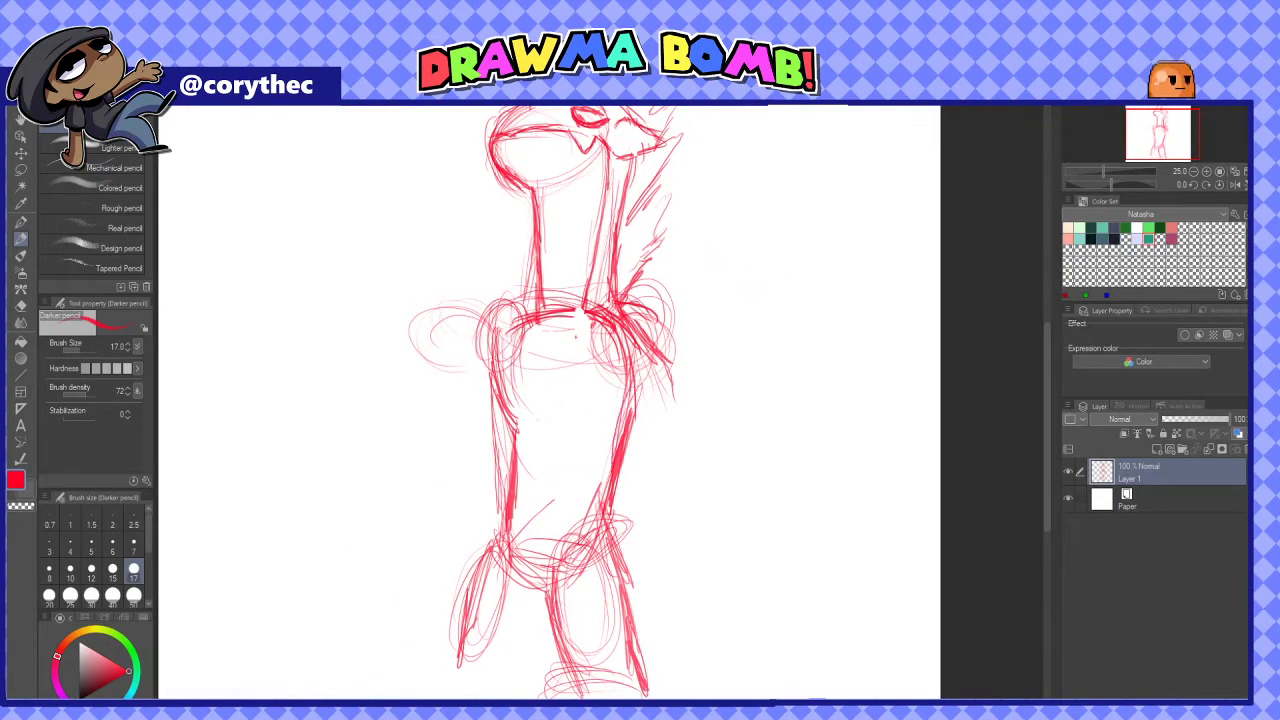
drag(510, 470, 512, 395)
drag(640, 410, 608, 500)
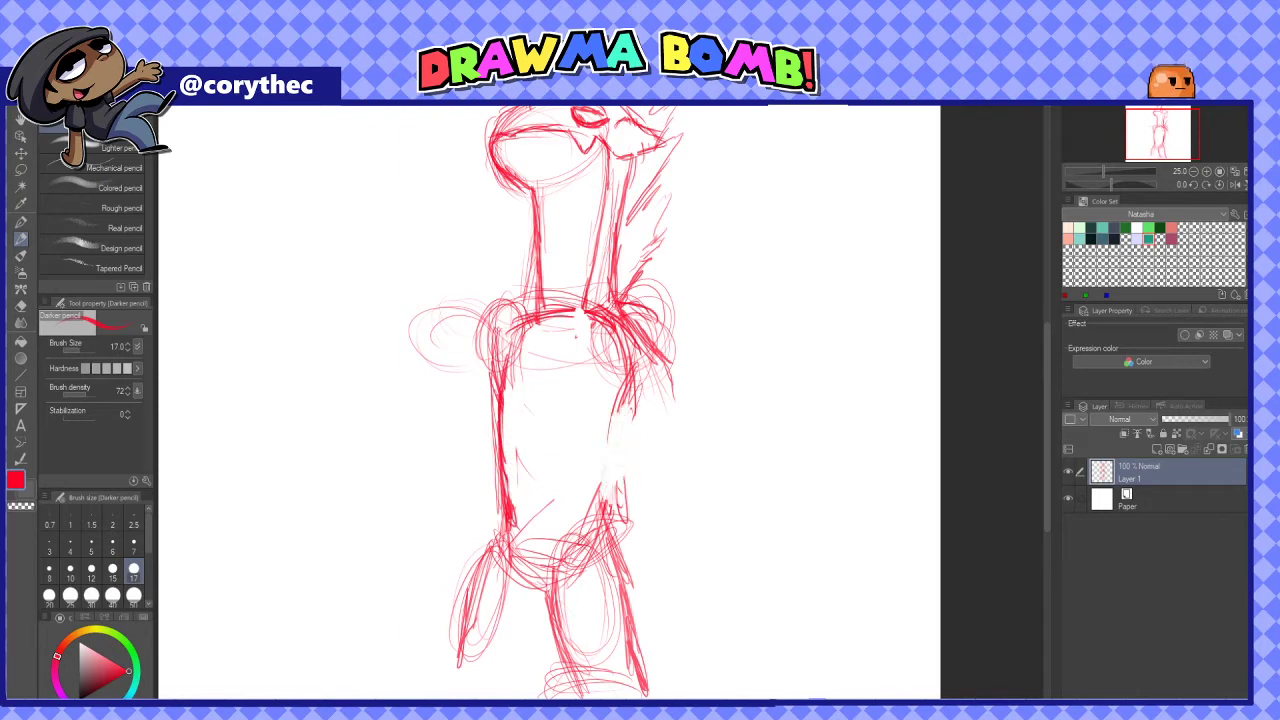
mouse_move(625, 435)
mouse_down()
mouse_move(585, 318)
mouse_move(548, 298)
mouse_up()
mouse_move(600, 400)
mouse_down()
mouse_move(538, 435)
mouse_move(535, 490)
mouse_move(595, 455)
mouse_up()
Sketch a raised open hand with a round palm and rounded fingers beside the torso, with a rough forearm
drag(420, 460, 440, 480)
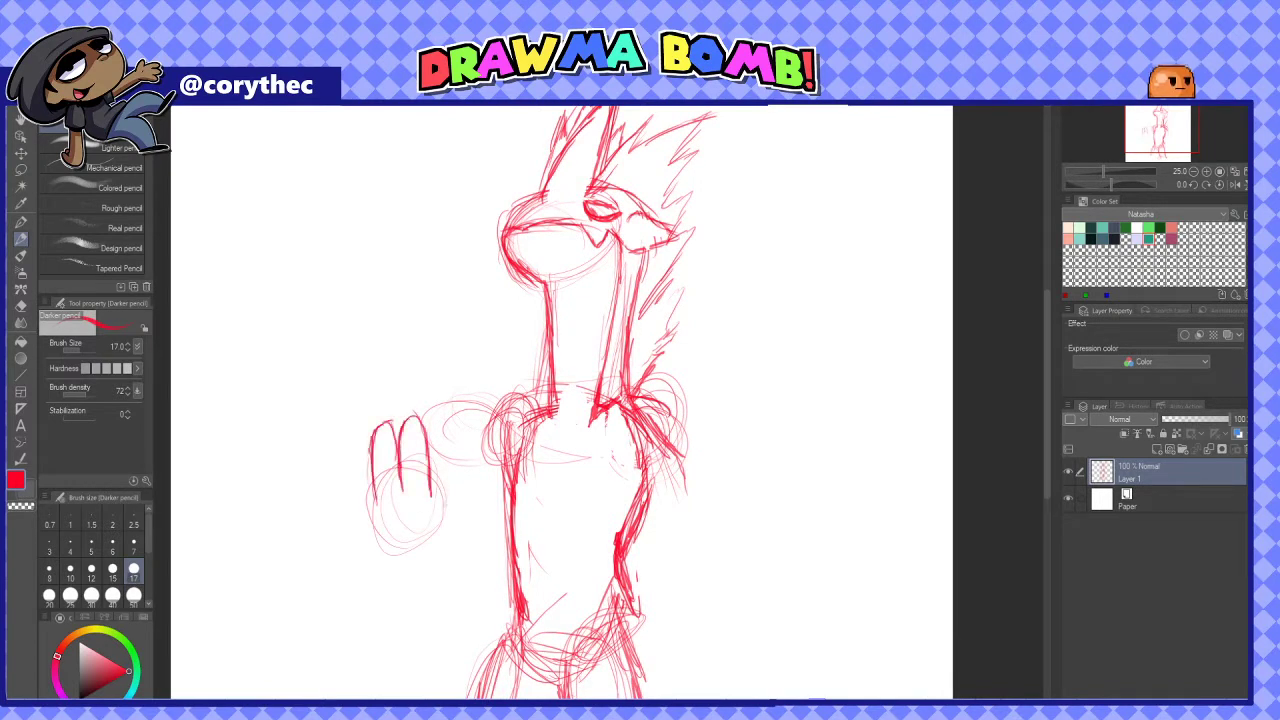
mouse_move(432, 500)
mouse_down()
mouse_move(462, 475)
mouse_move(445, 533)
mouse_move(412, 558)
mouse_up()
drag(506, 442, 490, 546)
drag(500, 466, 482, 570)
drag(448, 530, 490, 586)
drag(502, 436, 448, 518)
Darken the raised hand's outline, add the thumb and connect the wrist to the elbow with forearm lines
mouse_move(364, 436)
mouse_down()
mouse_move(388, 554)
mouse_move(404, 564)
mouse_up()
drag(400, 560, 362, 374)
drag(400, 472, 387, 402)
drag(352, 402, 412, 430)
drag(376, 425, 450, 470)
mouse_move(376, 427)
mouse_down()
mouse_move(466, 469)
mouse_move(481, 463)
mouse_up()
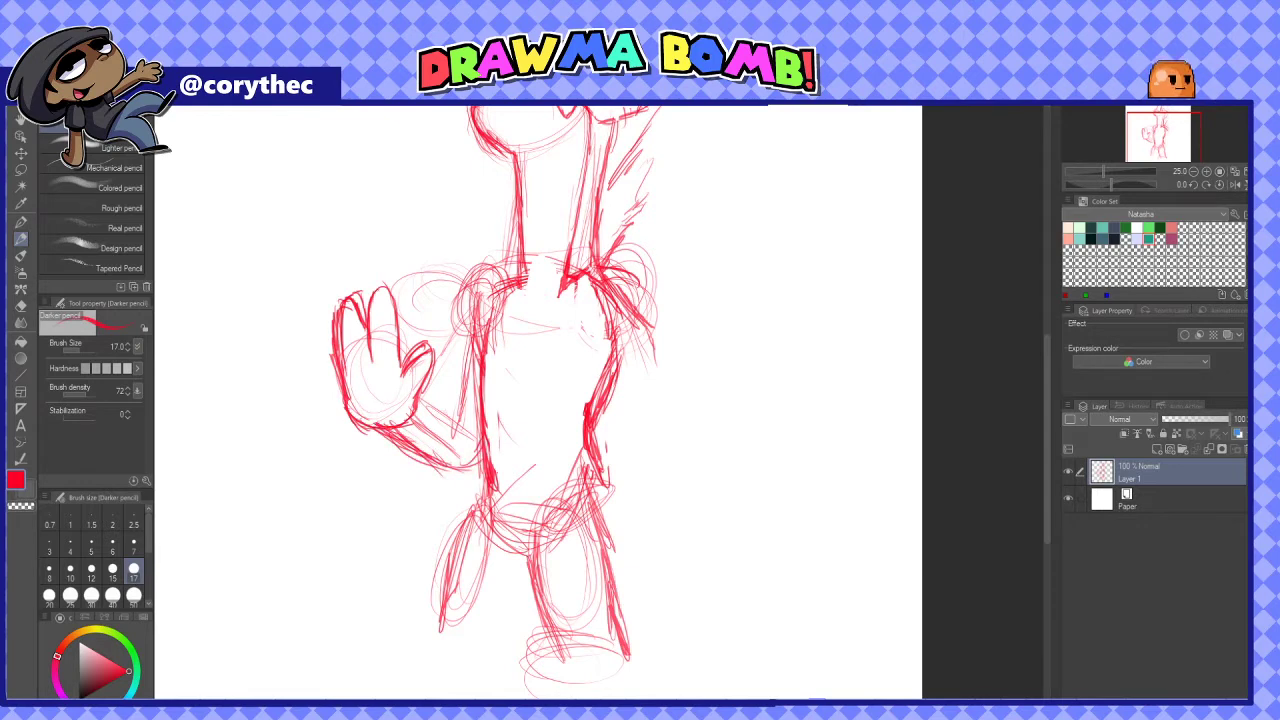
Clean up the shoulder nearest the raised hand and redraw the upper arm over the side of the chest
drag(494, 278, 468, 436)
drag(510, 258, 511, 278)
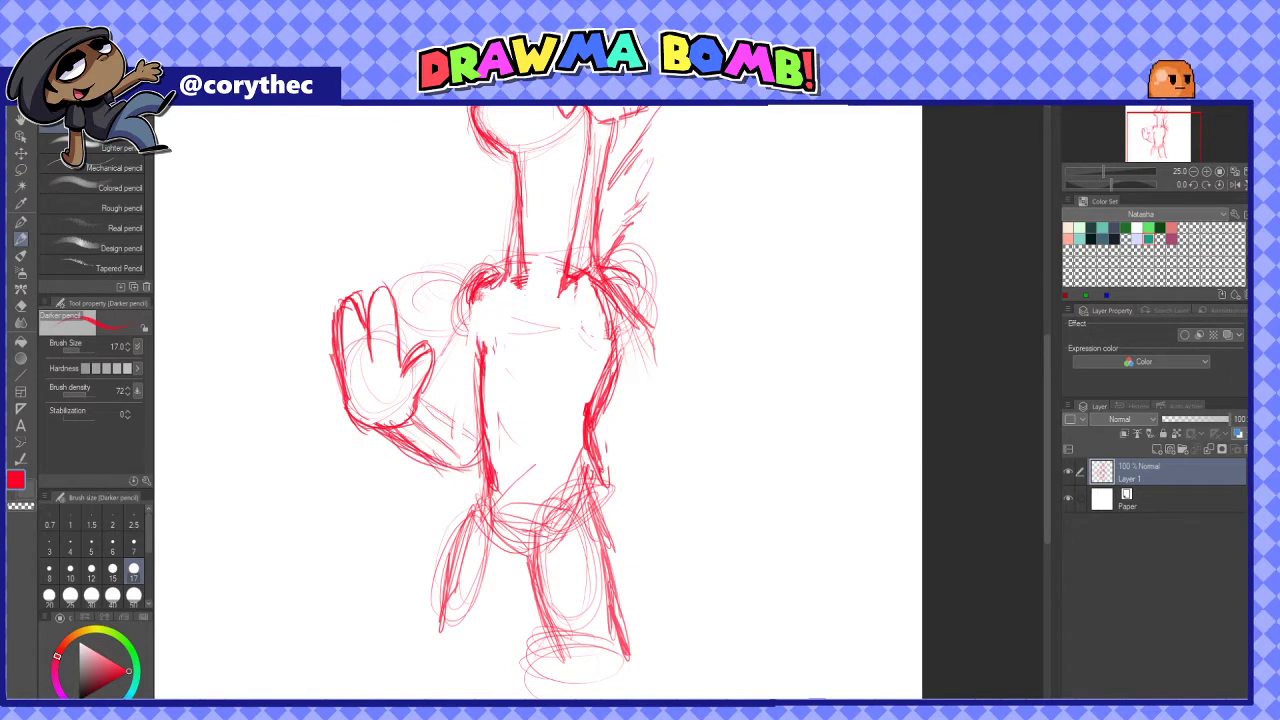
drag(504, 290, 484, 374)
drag(486, 314, 476, 390)
drag(494, 288, 474, 348)
mouse_move(505, 290)
mouse_down()
mouse_move(492, 371)
mouse_move(487, 335)
mouse_up()
drag(491, 300, 491, 379)
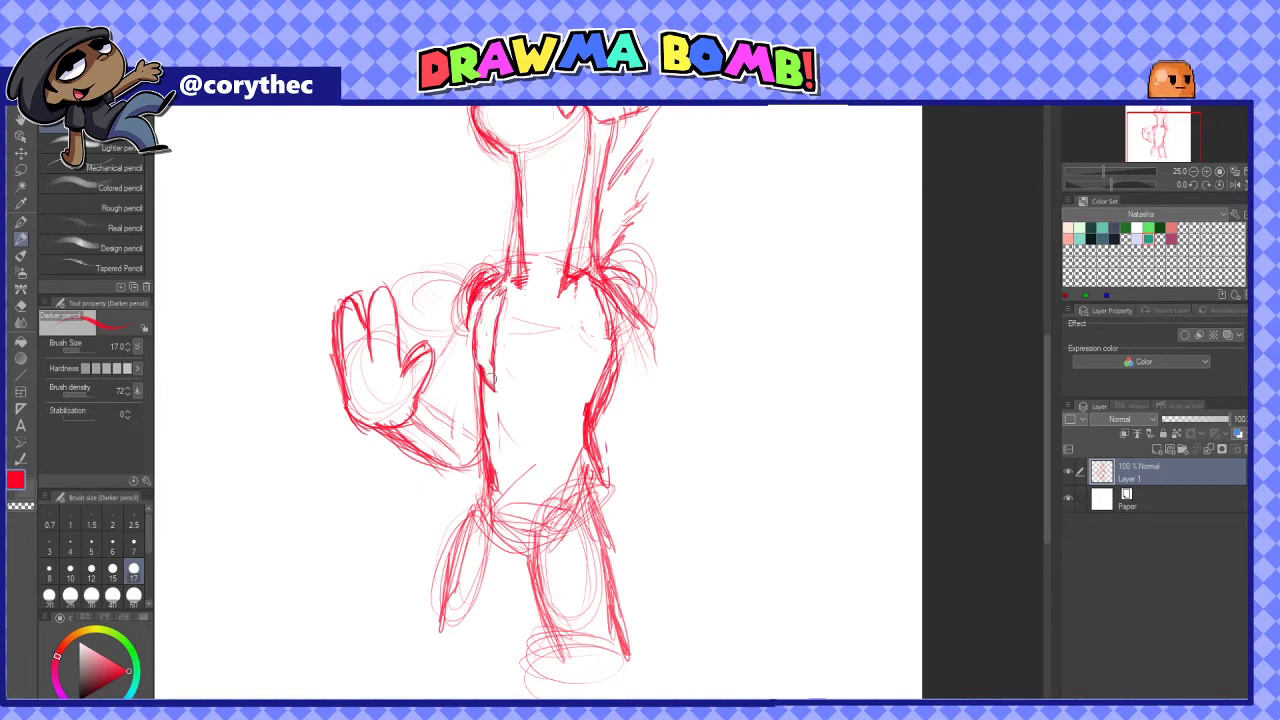
drag(503, 306, 490, 358)
drag(508, 326, 491, 398)
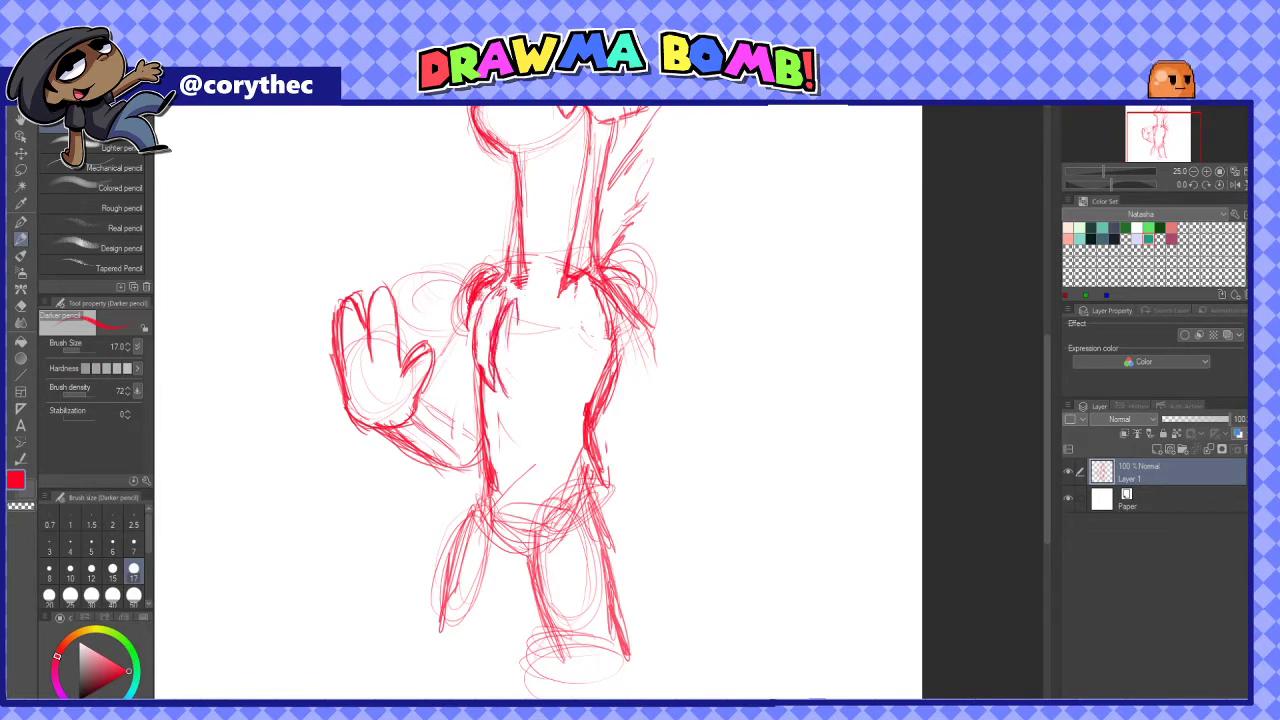
Scale the figure sketch down slightly with a transform
key(ctrl+minus)
mouse_move(640, 400)
mouse_down()
mouse_move(541, 448)
mouse_move(529, 394)
mouse_move(561, 376)
mouse_up()
key(ctrl+t)
mouse_move(649, 192)
mouse_down()
mouse_move(633, 226)
mouse_move(664, 222)
mouse_up()
drag(645, 232, 626, 268)
mouse_move(555, 425)
mouse_down()
mouse_move(557, 409)
mouse_move(545, 560)
mouse_move(585, 568)
mouse_up()
click(522, 576)
Clear most of the rough leg lines and redraw the lower torso with a rounded base and a new hip contour
scroll(564, 516, up, 2)
mouse_move(512, 425)
mouse_down()
mouse_move(498, 505)
mouse_move(456, 530)
mouse_up()
drag(498, 392, 512, 468)
drag(497, 388, 570, 496)
drag(508, 470, 612, 480)
drag(586, 410, 604, 486)
mouse_move(600, 460)
mouse_down()
mouse_move(574, 433)
mouse_move(604, 568)
mouse_move(556, 520)
mouse_up()
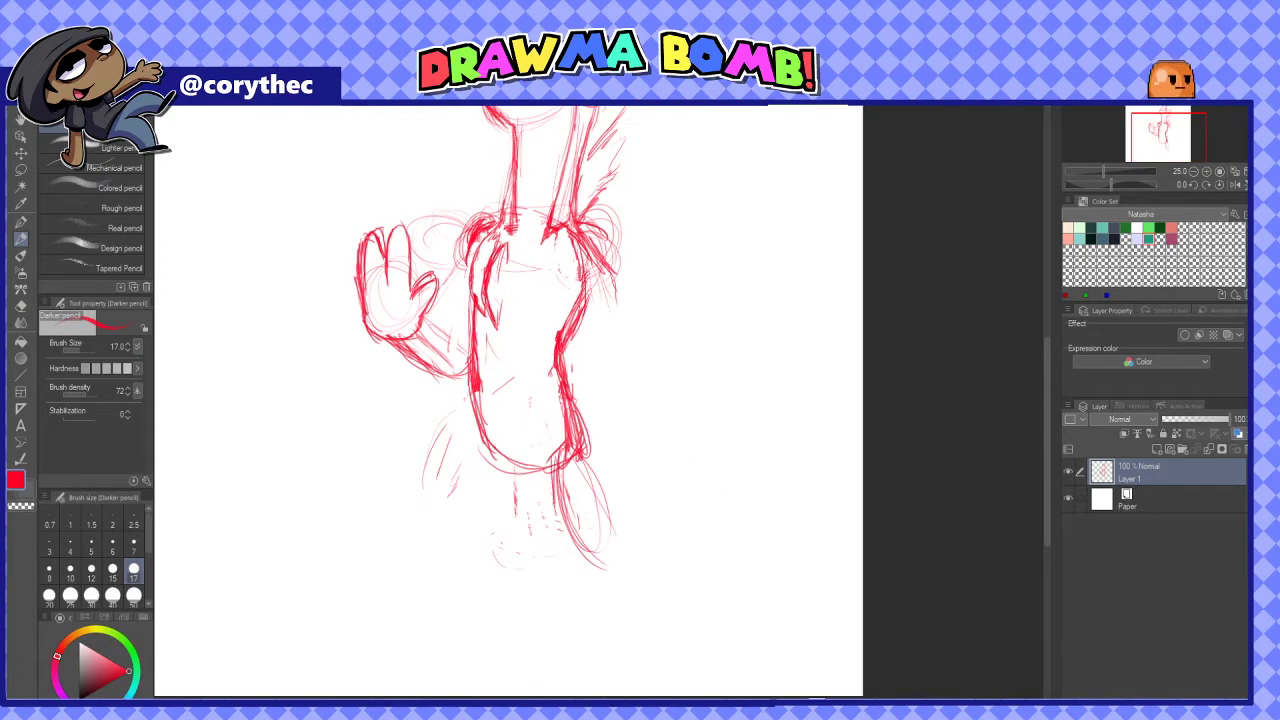
mouse_move(570, 386)
mouse_down()
mouse_move(594, 445)
mouse_move(556, 468)
mouse_up()
mouse_move(500, 350)
mouse_down()
mouse_move(505, 435)
mouse_move(456, 525)
mouse_up()
Redraw the swept-back head crest as a long point with jagged edges behind the tall front spike
drag(552, 195, 646, 159)
drag(646, 159, 580, 238)
drag(609, 222, 573, 258)
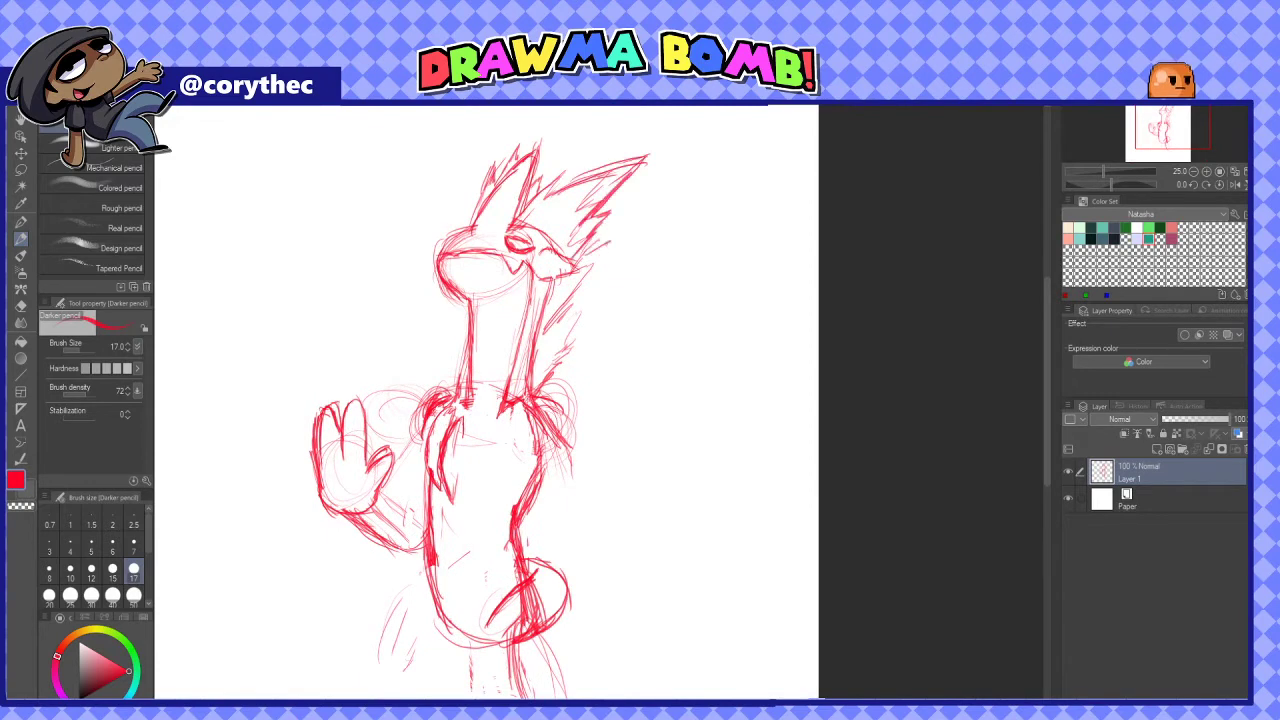
drag(580, 330, 584, 272)
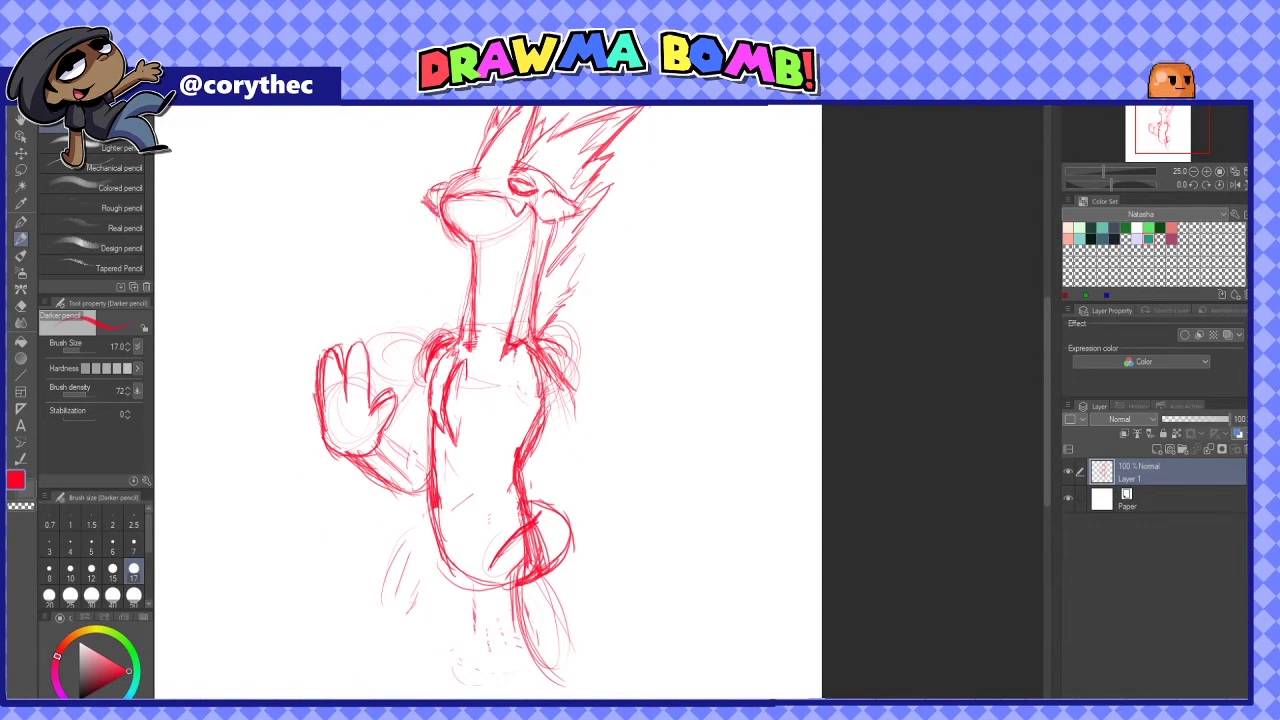
Add a small pointed tip to the end of the snout and undo the last two changes
drag(418, 193, 440, 206)
drag(520, 400, 448, 359)
key(ctrl+z)
key(ctrl+z)
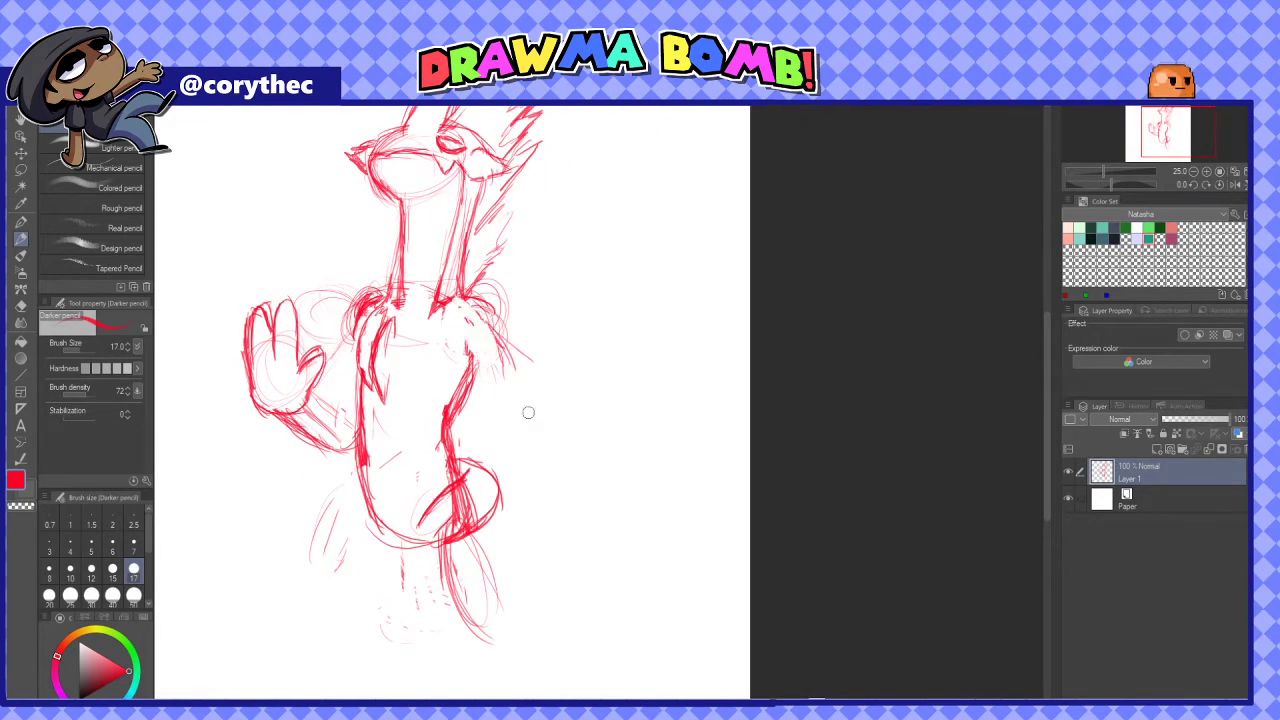
Sketch the bent arm from a round shoulder to the elbow, a second rounded hip and long ovals for both legs
mouse_move(460, 300)
mouse_down()
mouse_move(494, 356)
mouse_move(552, 400)
mouse_move(500, 476)
mouse_up()
drag(520, 400, 538, 342)
drag(404, 474, 392, 600)
drag(470, 478, 515, 582)
drag(400, 428, 366, 476)
scroll(450, 400, up, 5)
Draw a fringe of long pointed chest tufts and a V-shaped marking tapering down the lower torso
drag(404, 376, 412, 456)
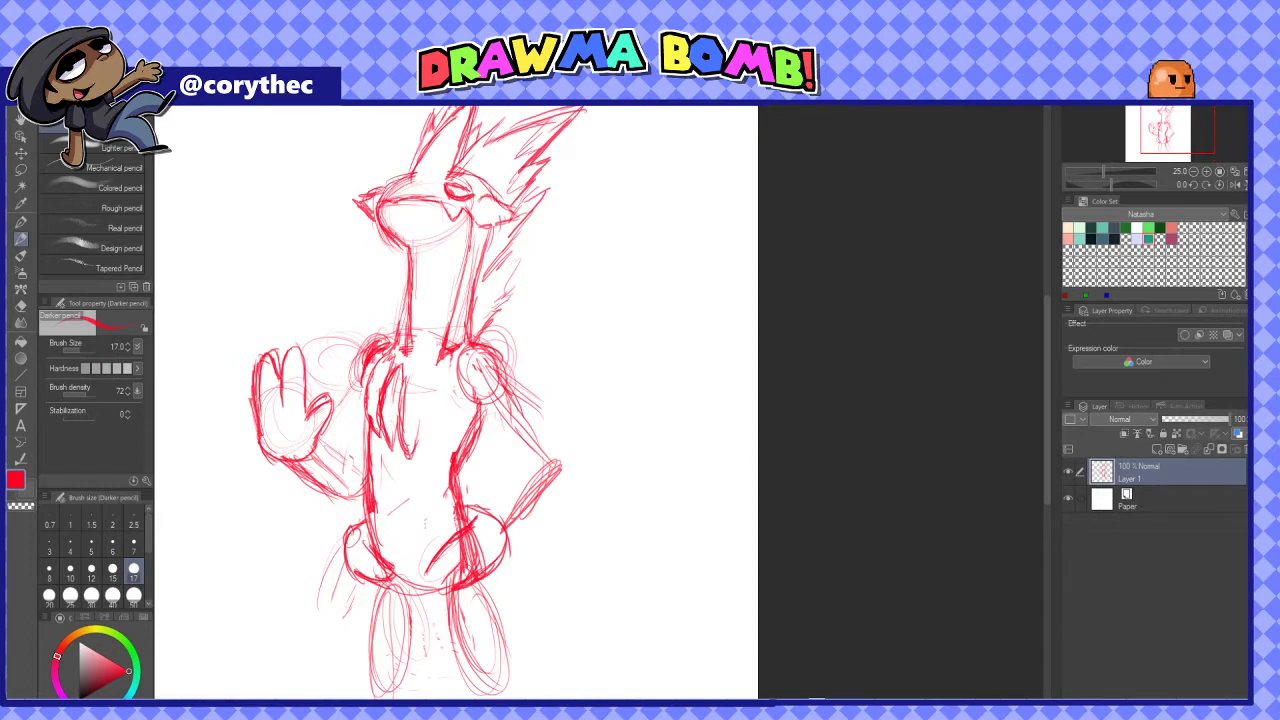
drag(440, 390, 420, 450)
mouse_move(428, 396)
mouse_down()
mouse_move(424, 448)
mouse_move(457, 410)
mouse_up()
mouse_move(486, 364)
mouse_down()
mouse_move(456, 524)
mouse_move(430, 536)
mouse_up()
drag(466, 470, 448, 534)
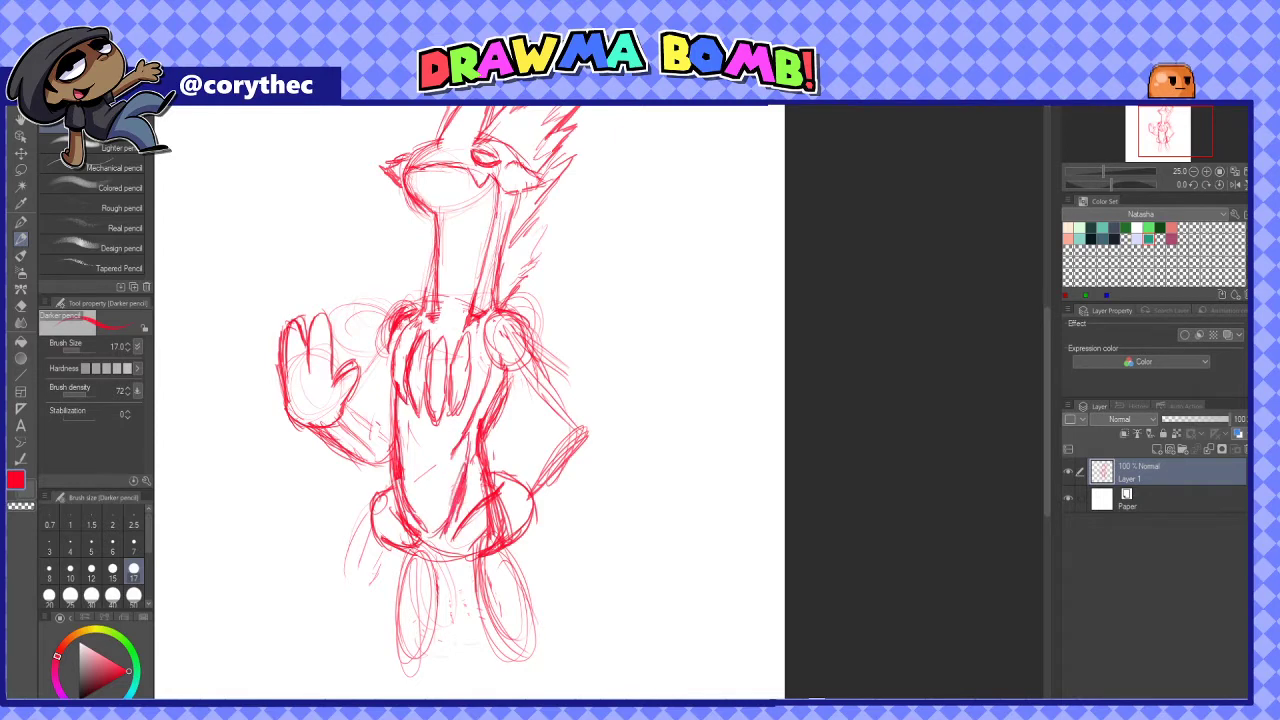
drag(450, 420, 498, 465)
drag(458, 354, 438, 374)
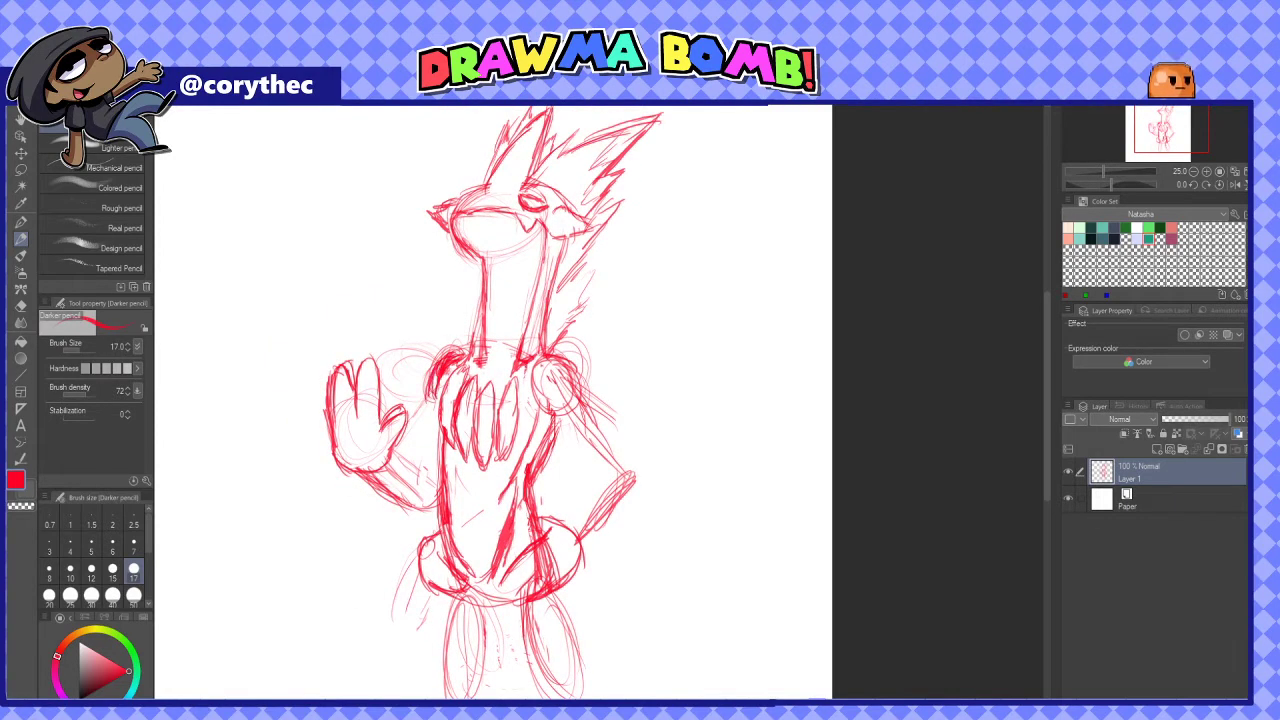
Sketch the upper arm and forearm of the raised arm, plus a loose round head guide in the empty space beside the figure
drag(428, 404, 427, 536)
drag(380, 497, 443, 536)
drag(370, 474, 425, 518)
drag(480, 450, 578, 351)
drag(372, 434, 360, 535)
drag(600, 400, 468, 400)
drag(495, 450, 520, 488)
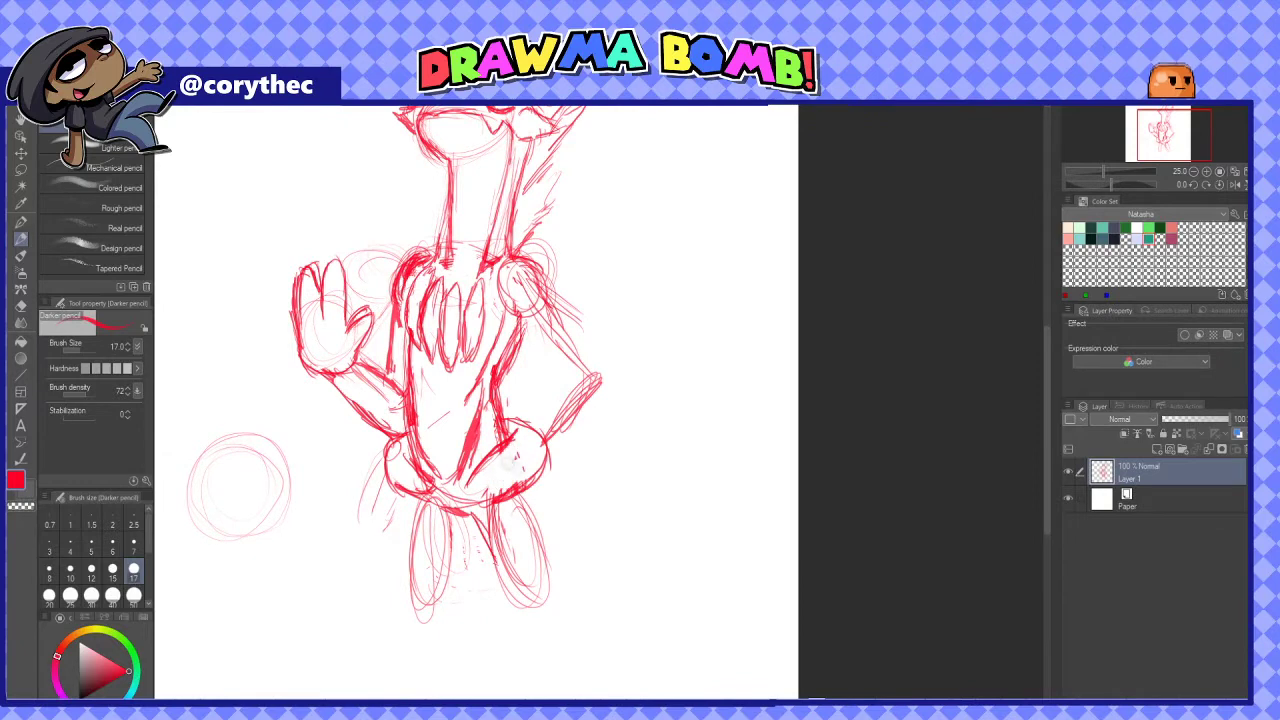
Outline the leg under the raised arm in bold strokes and end it in a flat foot with rounded toes
drag(413, 486, 400, 574)
drag(410, 502, 400, 584)
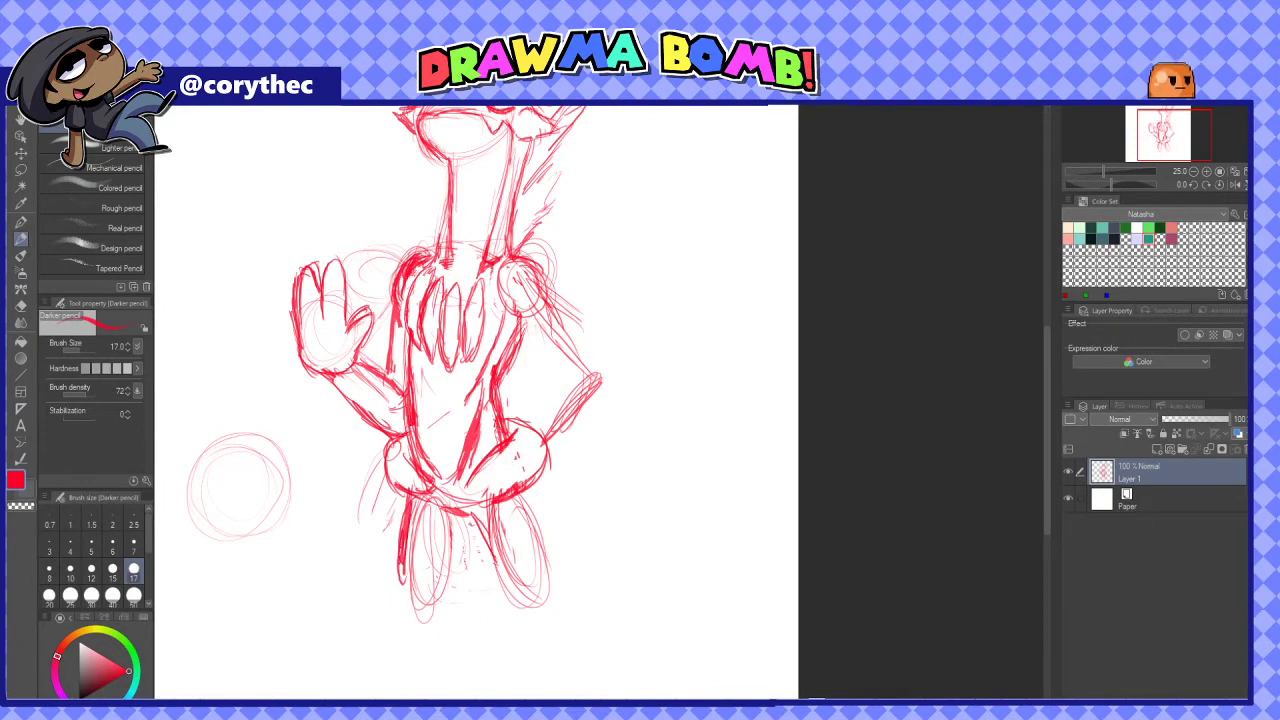
mouse_move(452, 524)
mouse_down()
mouse_move(452, 634)
mouse_move(392, 670)
mouse_up()
drag(405, 565, 362, 662)
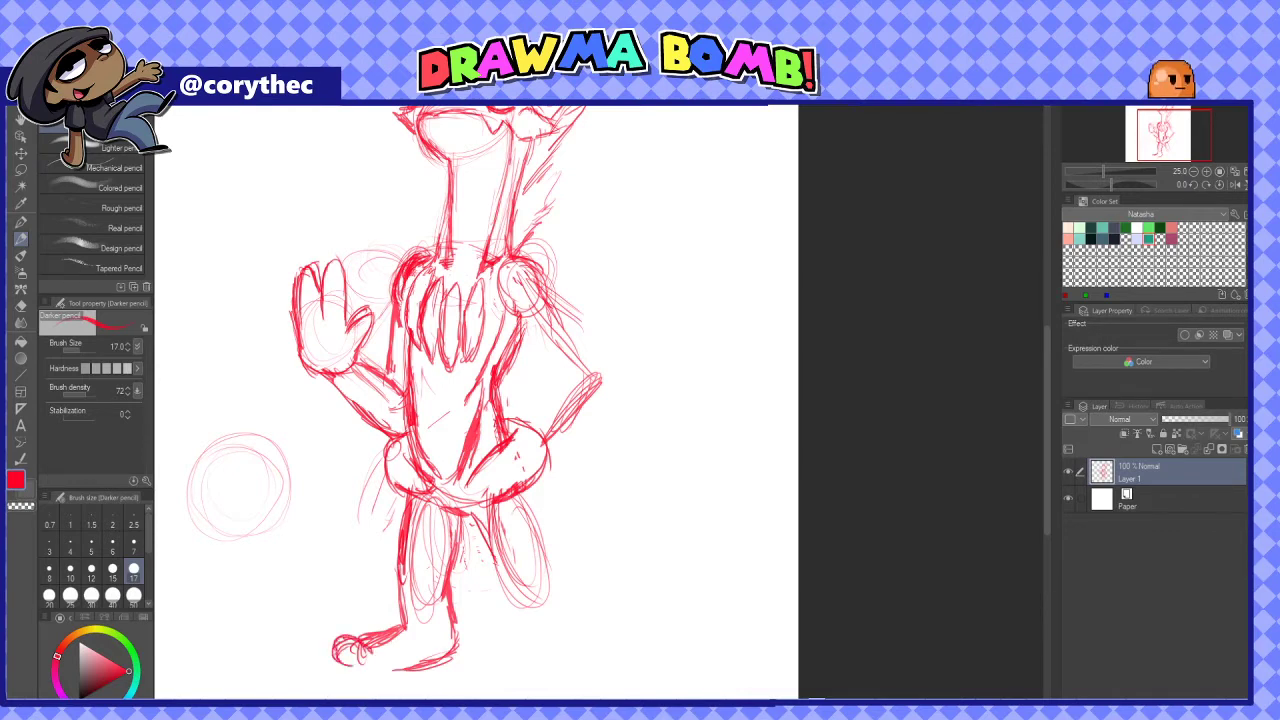
drag(473, 517, 510, 606)
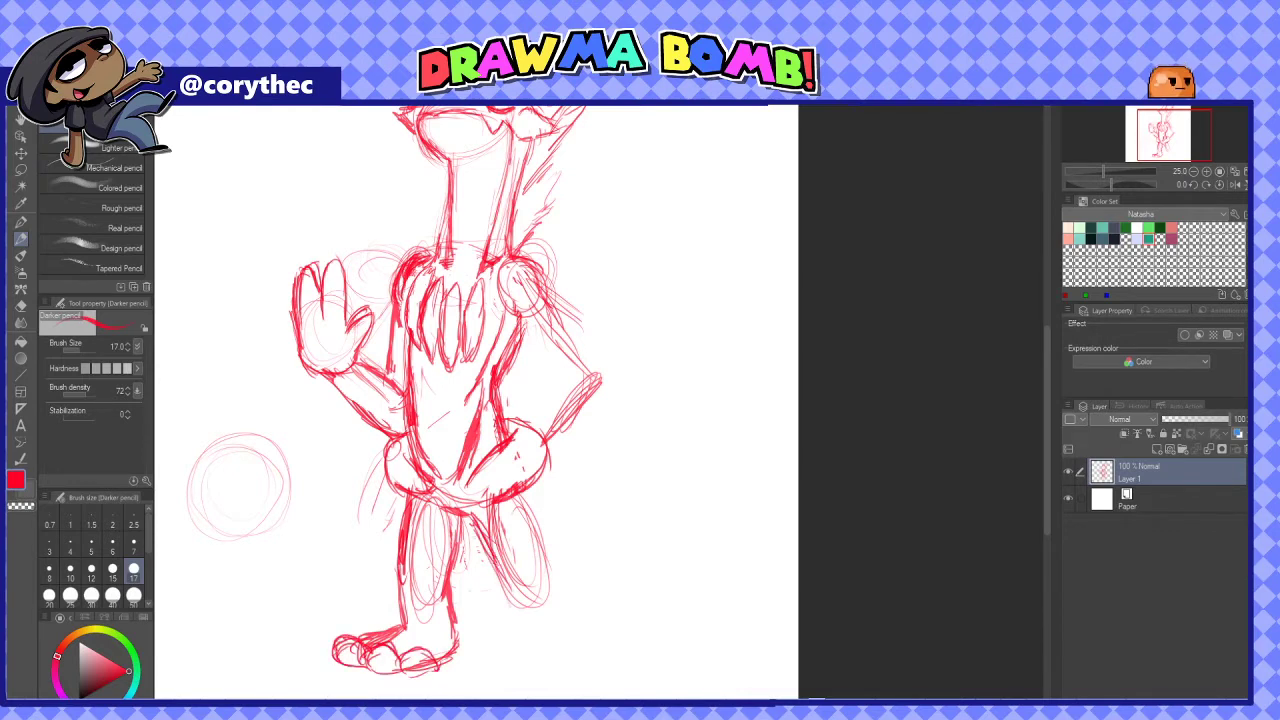
Outline the other leg with slanted bold strokes and add small spikes at the wrist and hip and ovals on the hips
drag(522, 494, 552, 594)
drag(536, 540, 576, 641)
drag(498, 582, 520, 624)
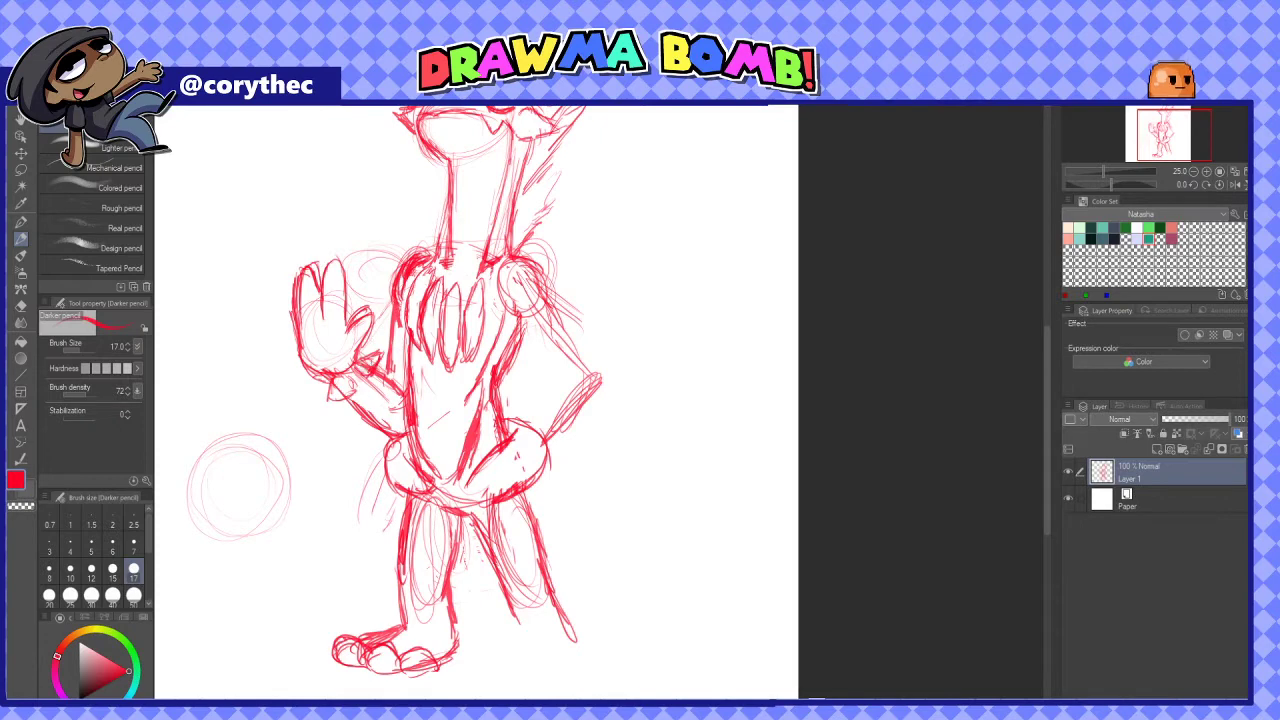
drag(540, 560, 517, 529)
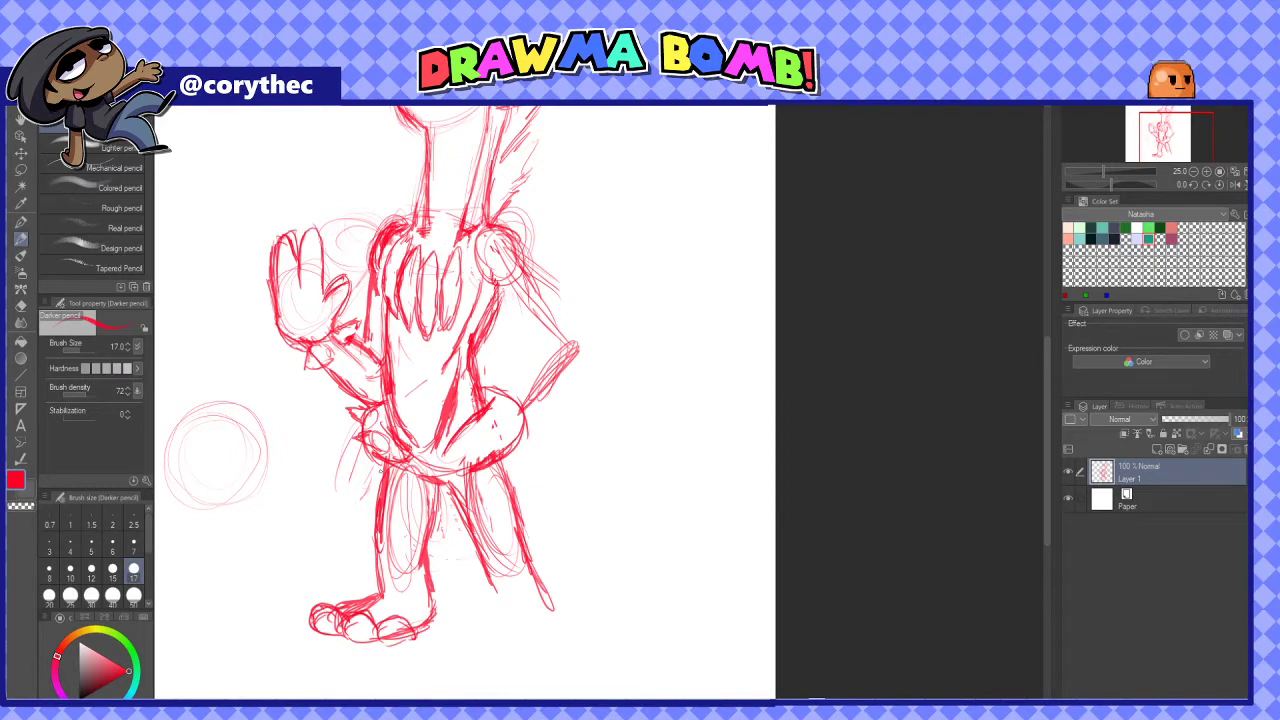
drag(497, 430, 472, 452)
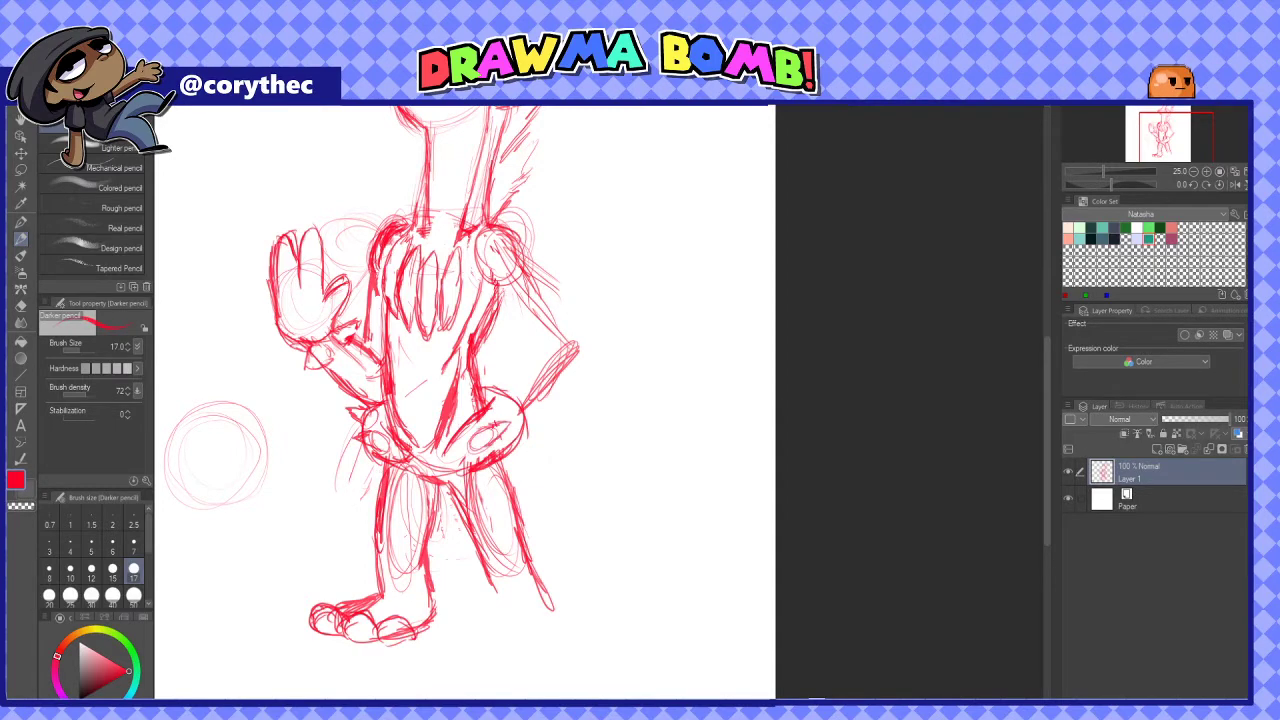
Redraw the bent arm with a thicker upper arm, a sharp elbow and a forearm angled back to the hip
scroll(460, 400, up, 3)
mouse_move(512, 386)
mouse_down()
mouse_move(576, 478)
mouse_move(556, 544)
mouse_up()
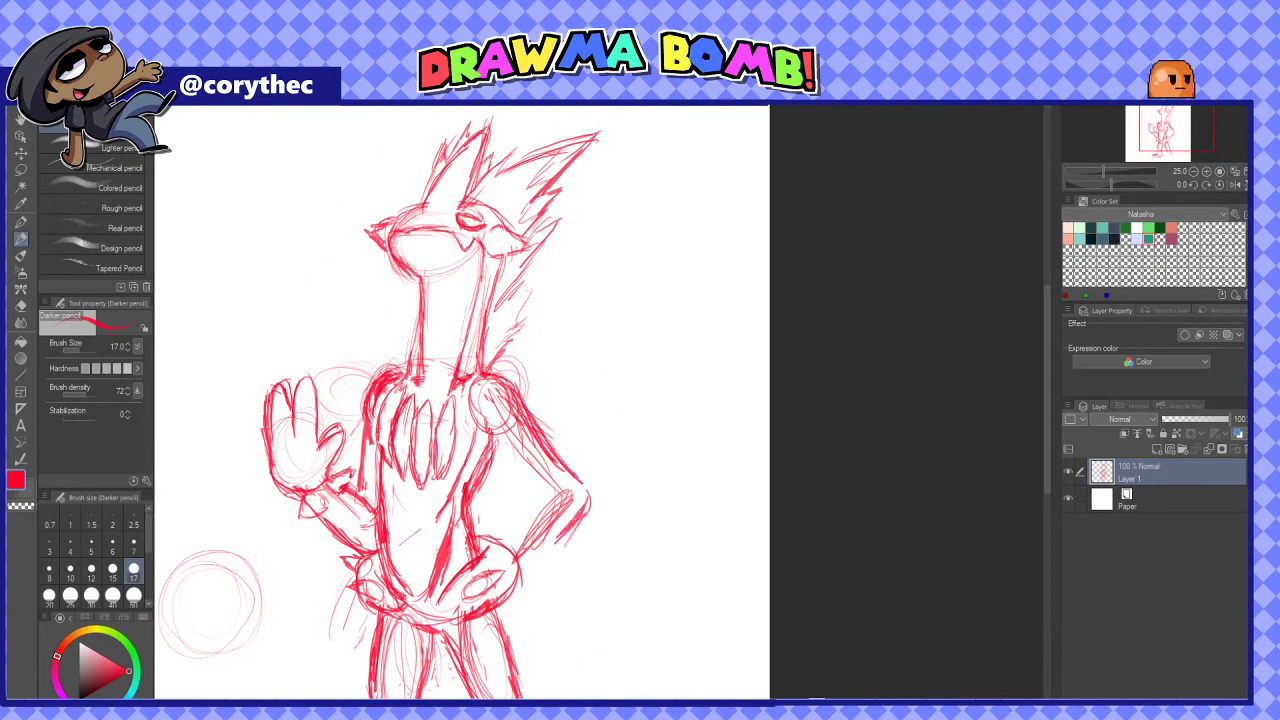
drag(486, 436, 544, 498)
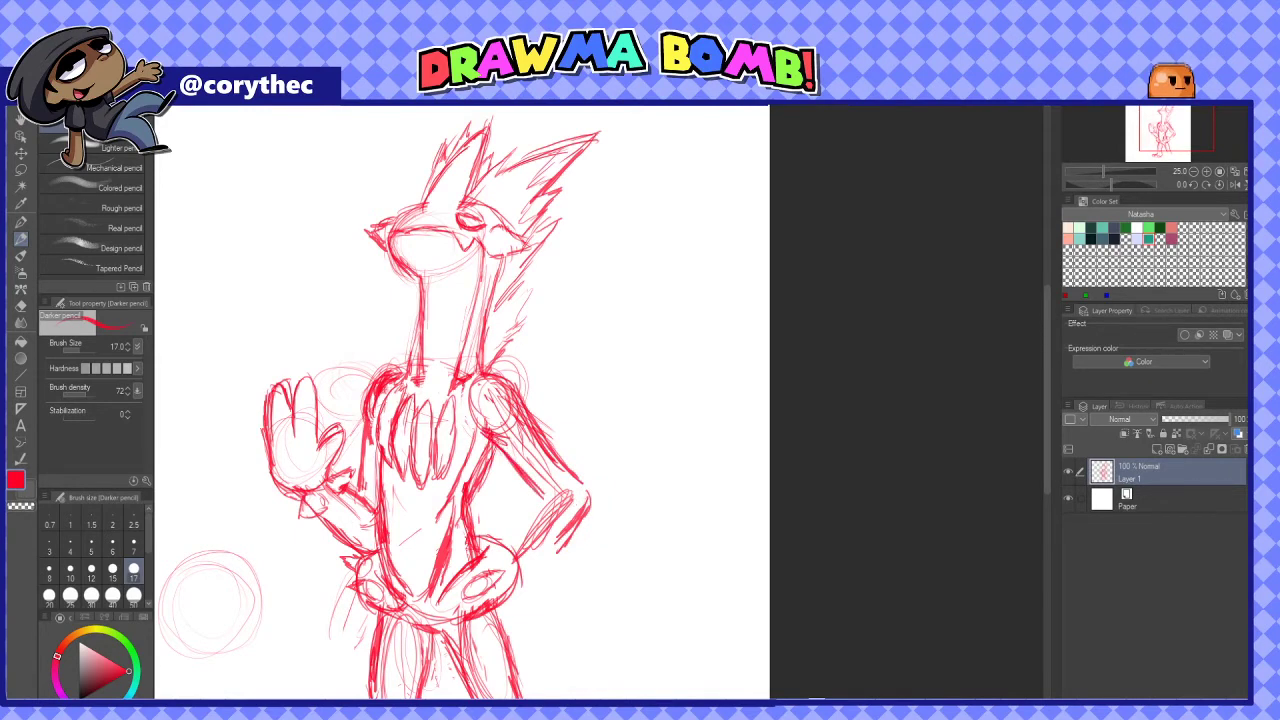
drag(530, 498, 516, 535)
mouse_move(556, 460)
mouse_down()
mouse_move(564, 542)
mouse_move(532, 554)
mouse_up()
mouse_move(590, 492)
mouse_down()
mouse_move(564, 547)
mouse_move(532, 534)
mouse_up()
drag(556, 482, 520, 545)
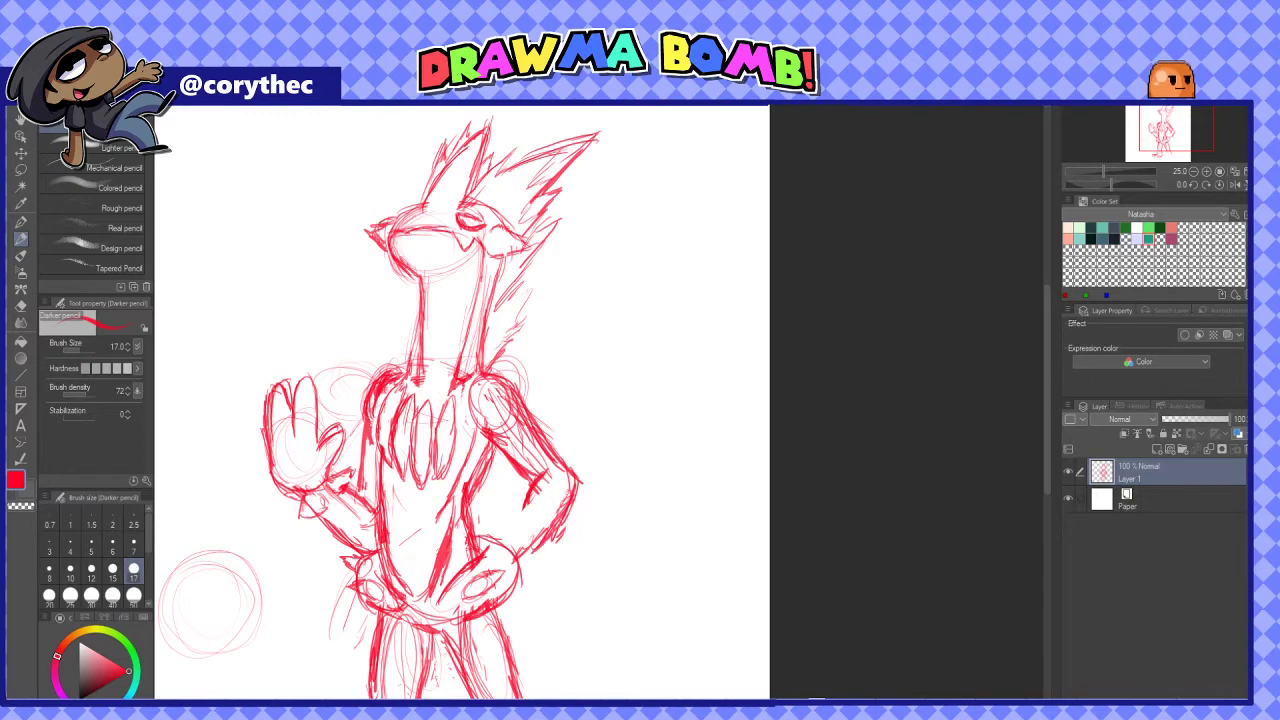
Lasso the raised hand, move it up and away from the body, and redraw the forearm lines to reconnect it
click(20, 168)
mouse_move(257, 352)
mouse_down()
mouse_move(366, 480)
mouse_move(306, 552)
mouse_move(240, 370)
mouse_up()
key(ctrl+t)
mouse_move(343, 423)
mouse_down()
mouse_move(343, 387)
mouse_move(325, 373)
mouse_up()
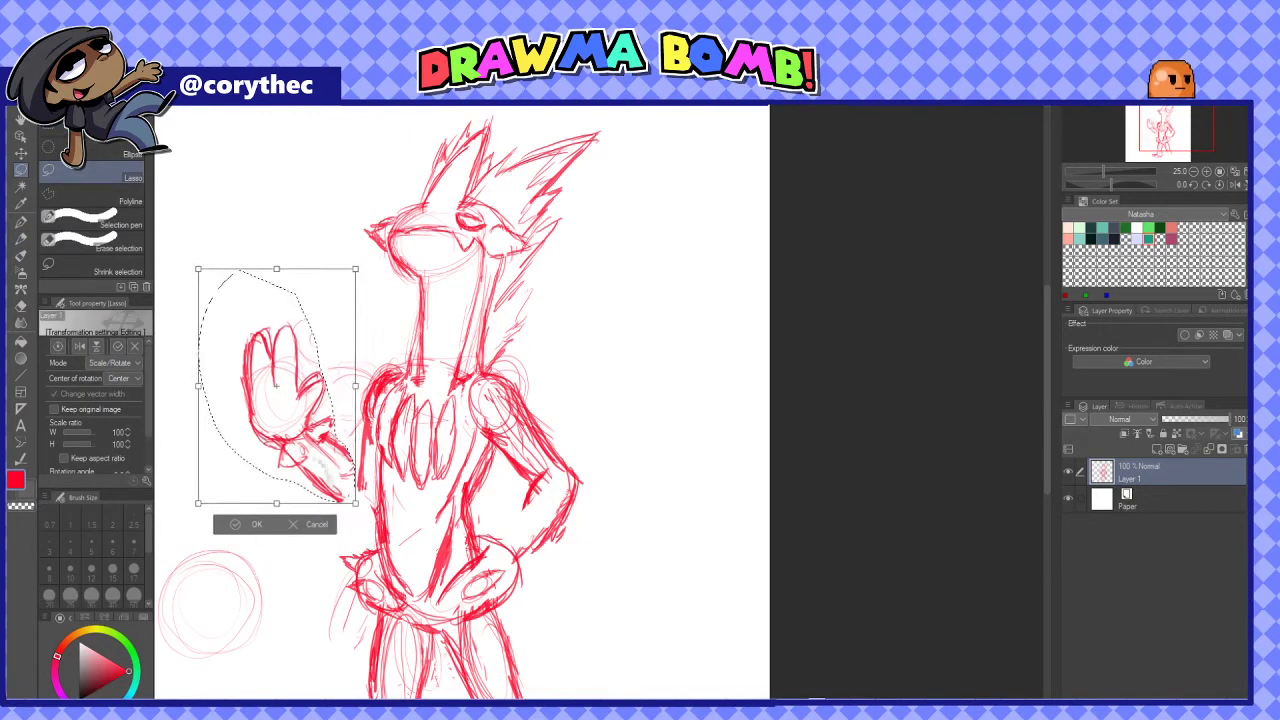
key(Return)
key(ctrl+d)
click(21, 239)
drag(332, 497, 374, 520)
drag(320, 438, 366, 476)
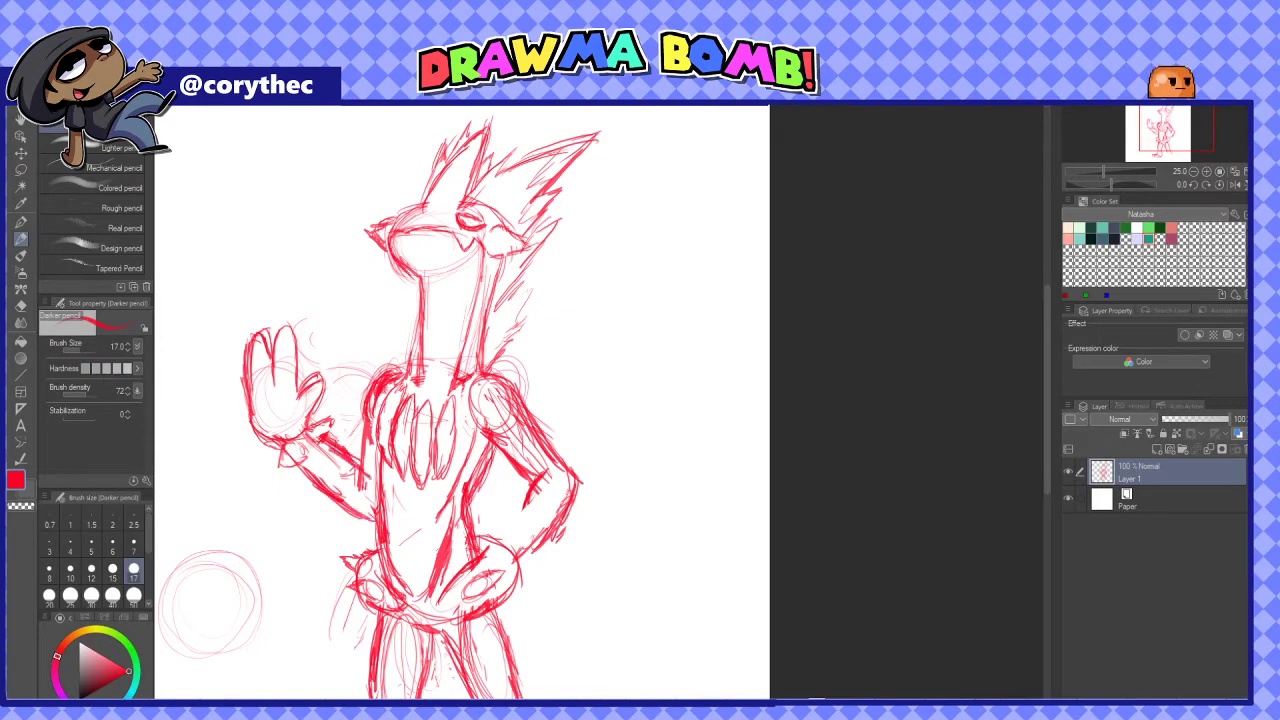
Add triangular markings along both legs and sketch rounded toes for the second foot
drag(532, 494, 504, 540)
drag(520, 530, 494, 404)
drag(418, 512, 460, 582)
drag(482, 534, 468, 622)
drag(512, 562, 500, 624)
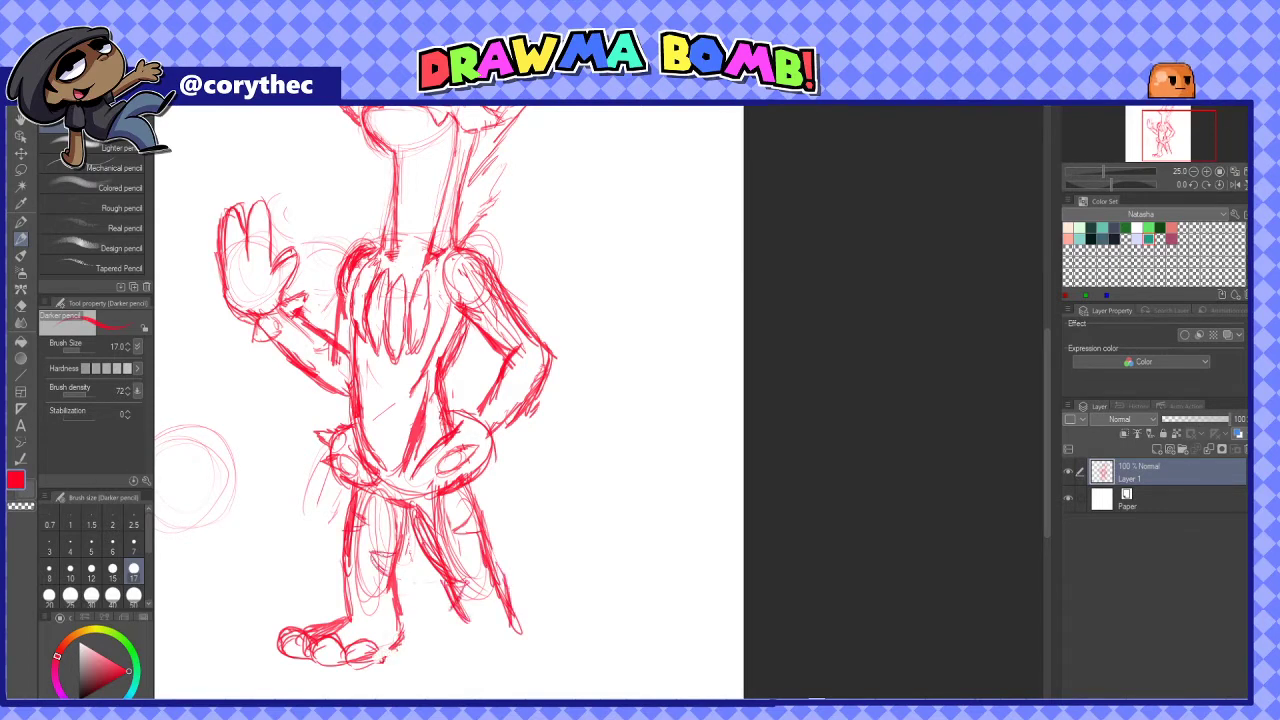
drag(460, 656, 488, 632)
drag(486, 634, 500, 650)
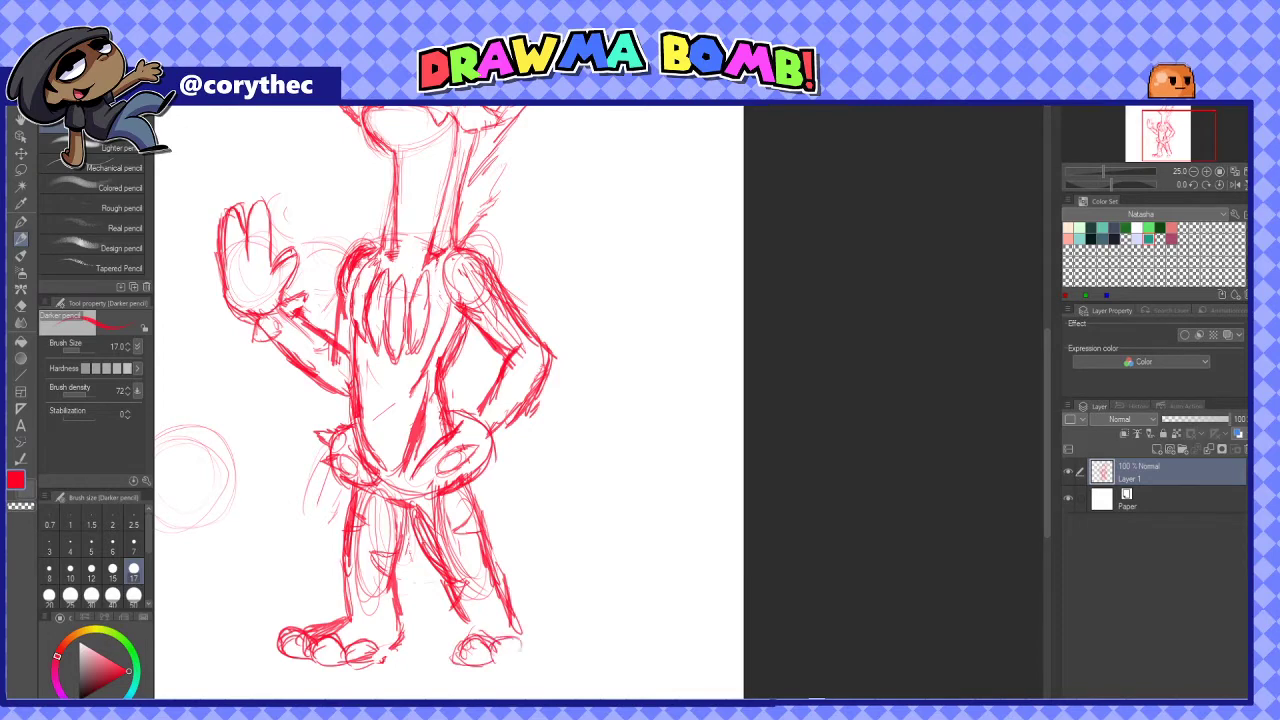
Sketch jagged spikes running down the back of the neck
drag(583, 456, 640, 594)
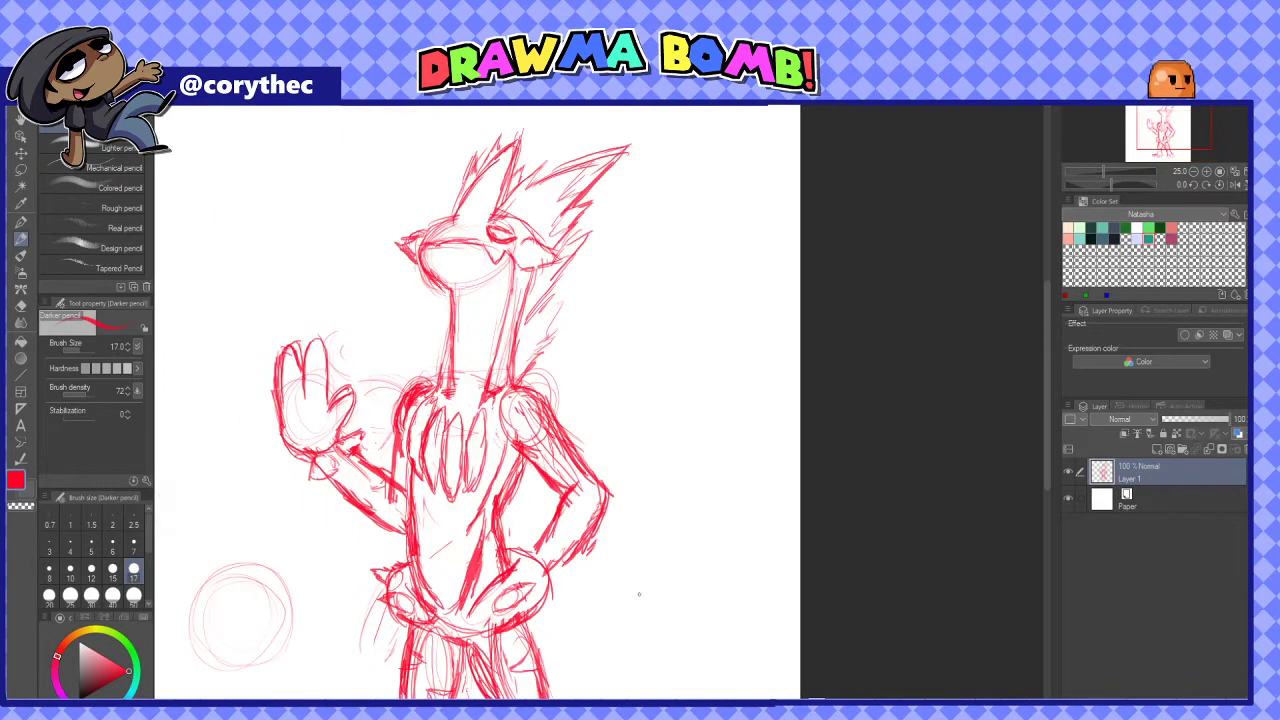
drag(600, 400, 564, 394)
drag(492, 370, 544, 284)
drag(508, 298, 554, 268)
drag(460, 400, 420, 340)
Sketch the closed hand resting on the hip at the end of the bent arm, undoing the rejected strokes
drag(428, 482, 456, 480)
drag(434, 494, 480, 530)
drag(466, 504, 476, 546)
key(ctrl+z)
key(ctrl+z)
key(ctrl+z)
key(ctrl+z)
key(ctrl+z)
key(ctrl+z)
key(ctrl+z)
key(ctrl+z)
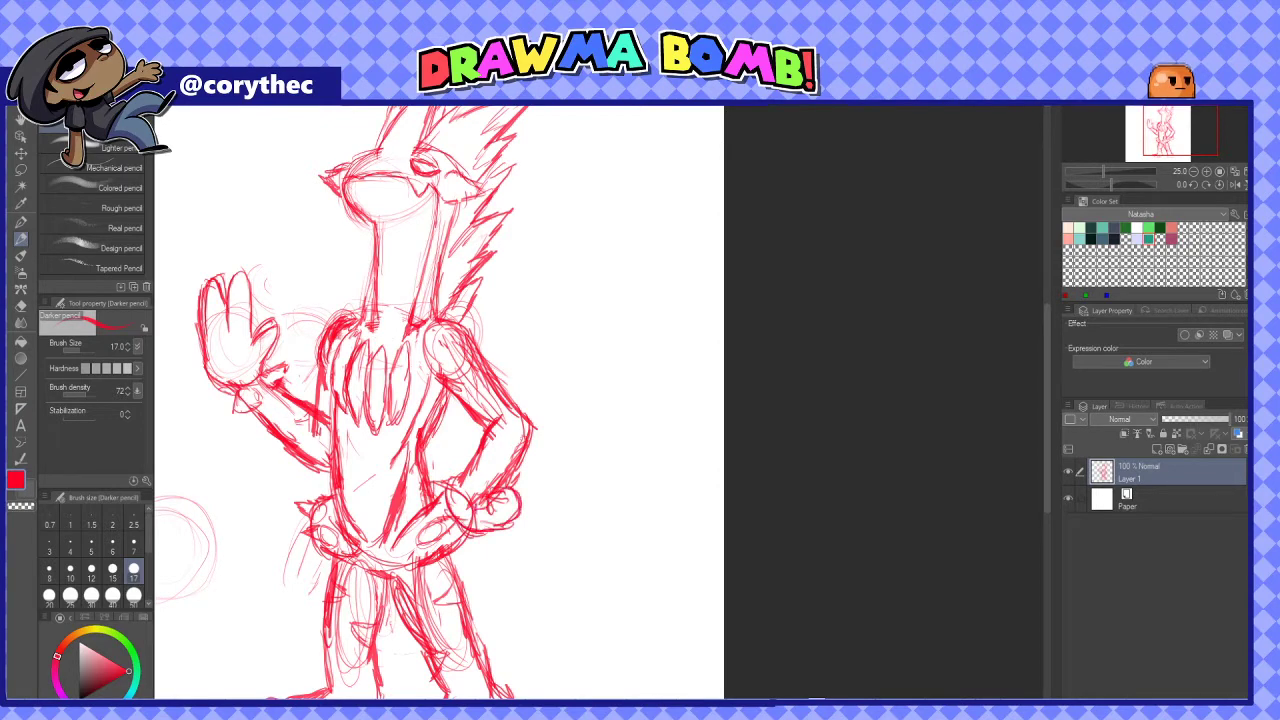
Lasso the raised hand, shift it slightly toward the body, and add a curved crease to its palm
scroll(472, 490, down, 4)
scroll(350, 390, up, 3)
key(m)
drag(345, 312, 346, 309)
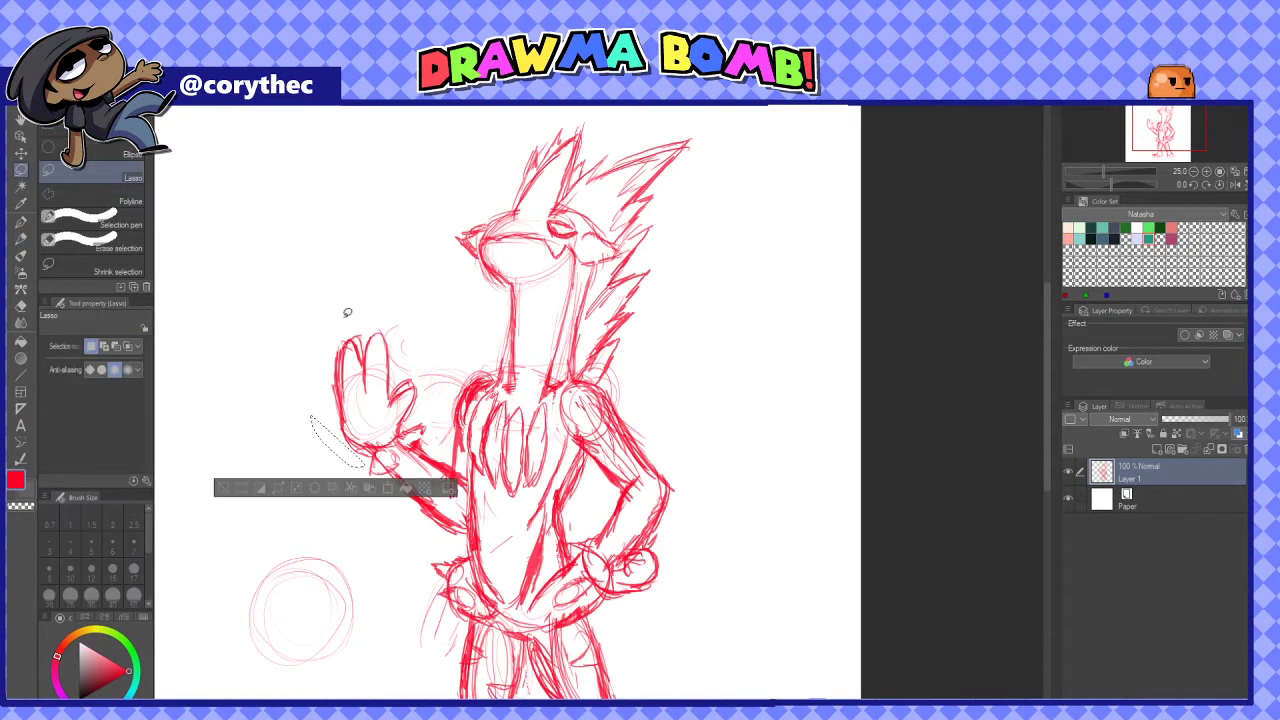
key(ctrl+t)
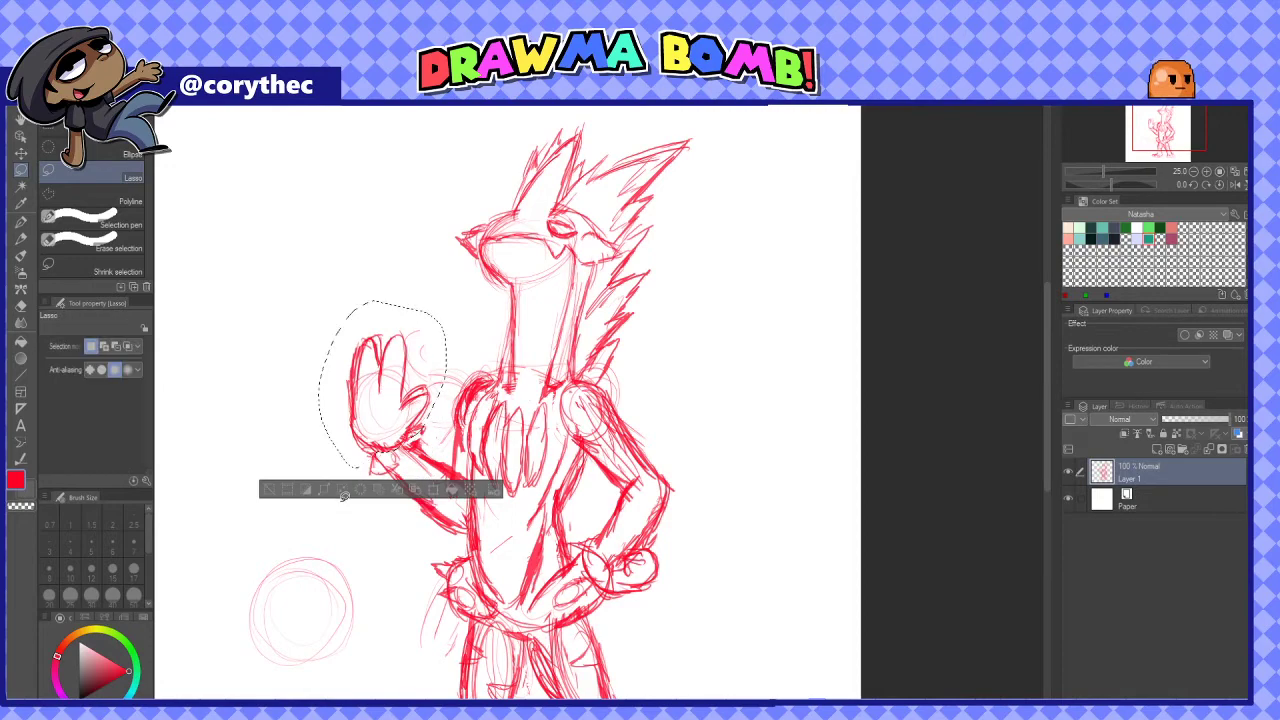
key(p)
scroll(411, 425, up, 1)
scroll(472, 344, down, 3)
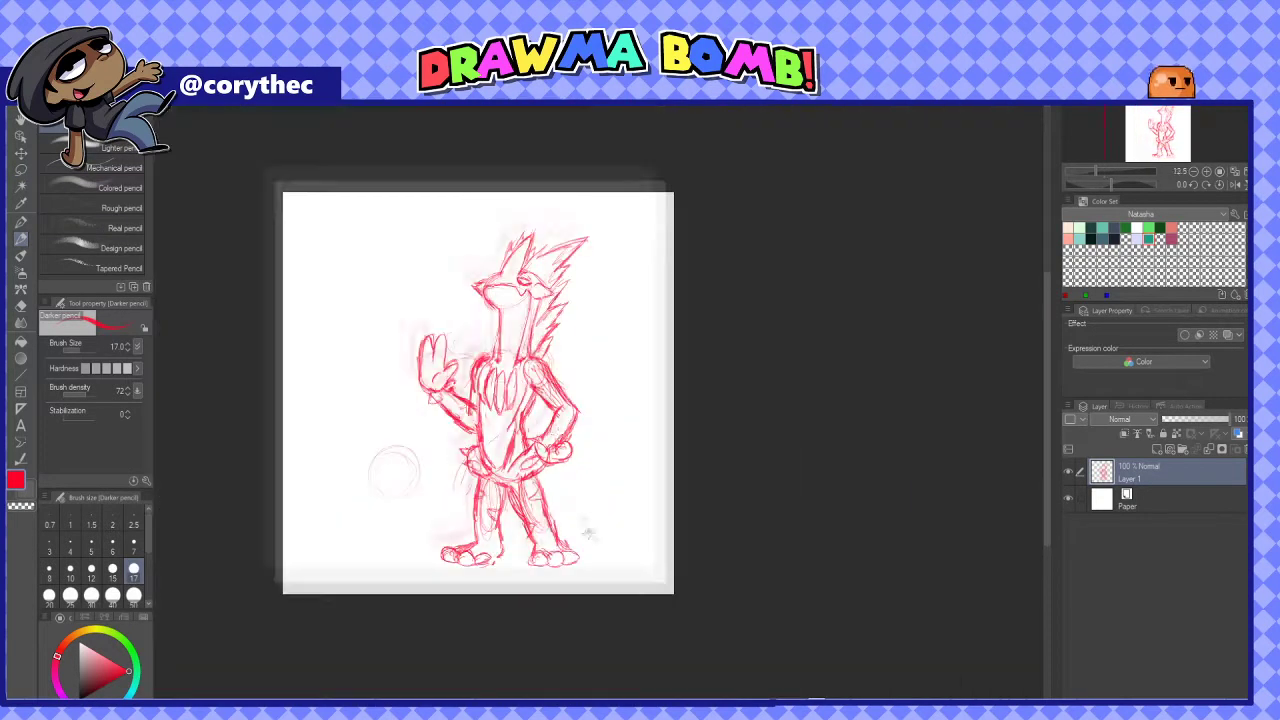
scroll(548, 470, up, 2)
drag(548, 470, 624, 414)
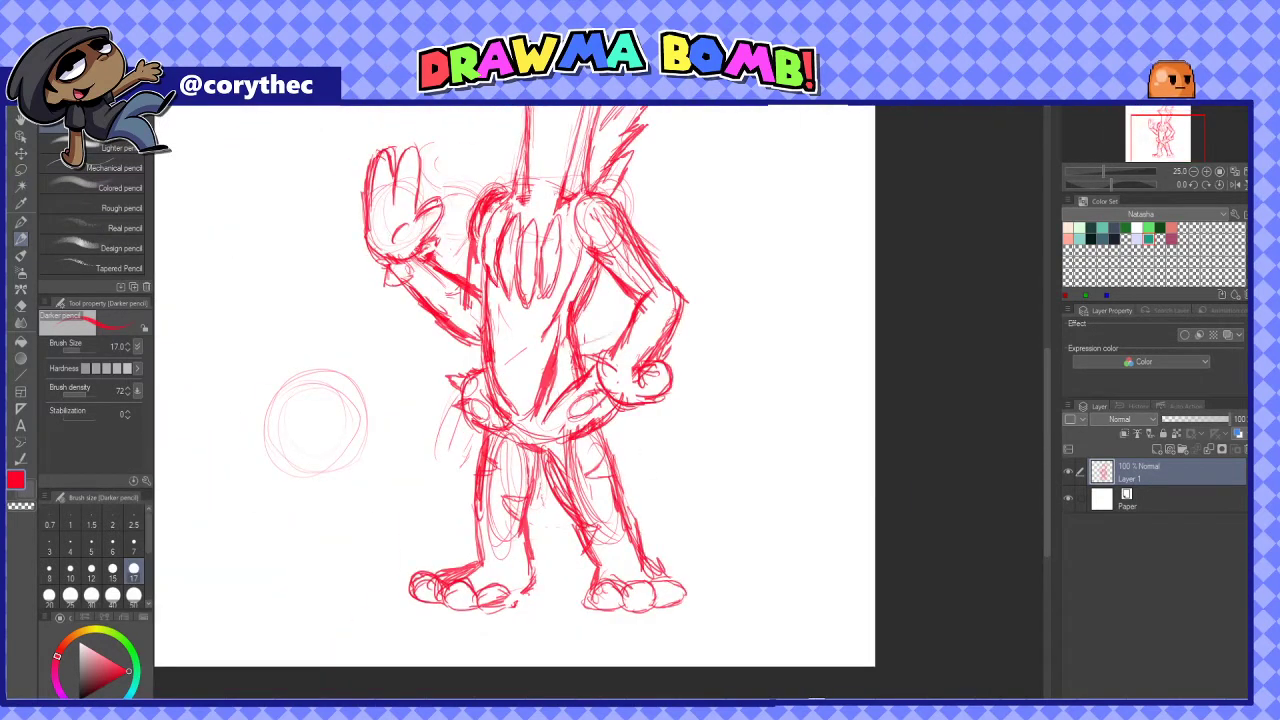
scroll(541, 515, down, 2)
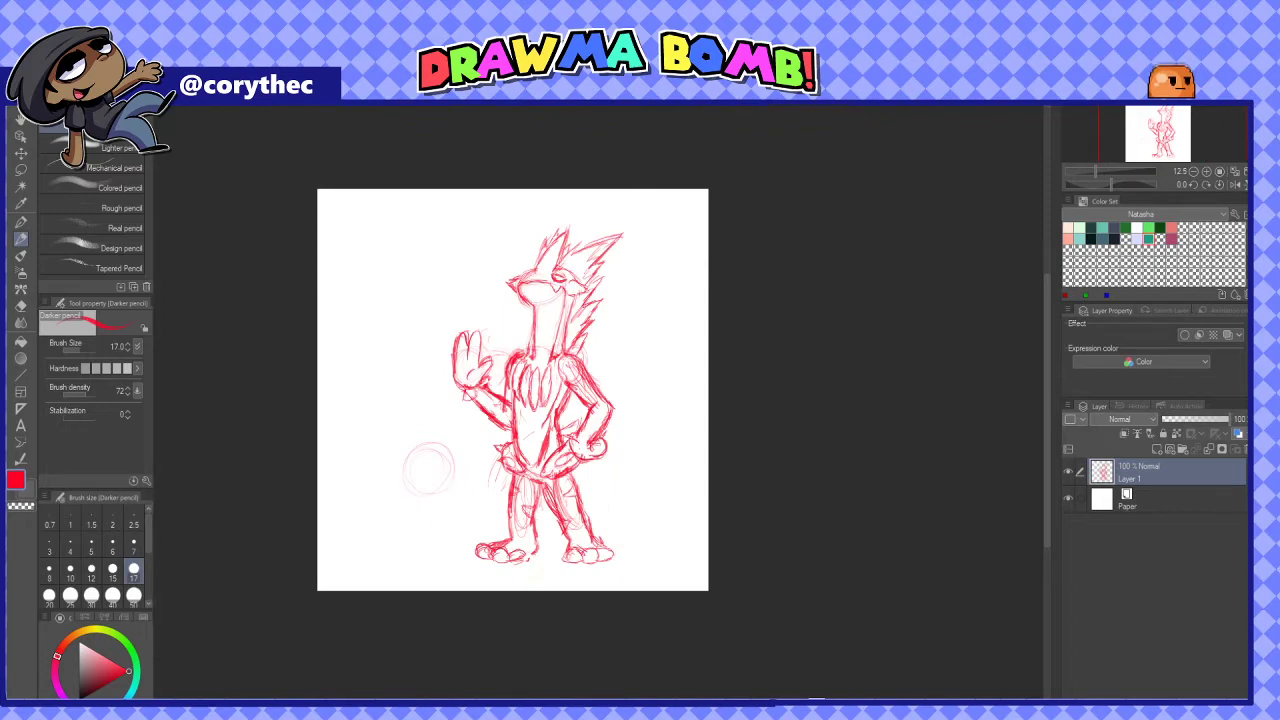
Sketch a small boxy body with two thin legs and oval feet beneath the loose round head guide
scroll(405, 475, up, 2)
drag(436, 507, 436, 560)
drag(482, 508, 488, 552)
drag(440, 556, 510, 556)
drag(492, 609, 388, 661)
Create a "toxicity" folder with an active "ink" layer above the sketch, and lower Layer 1's opacity to 41%
click(1158, 450)
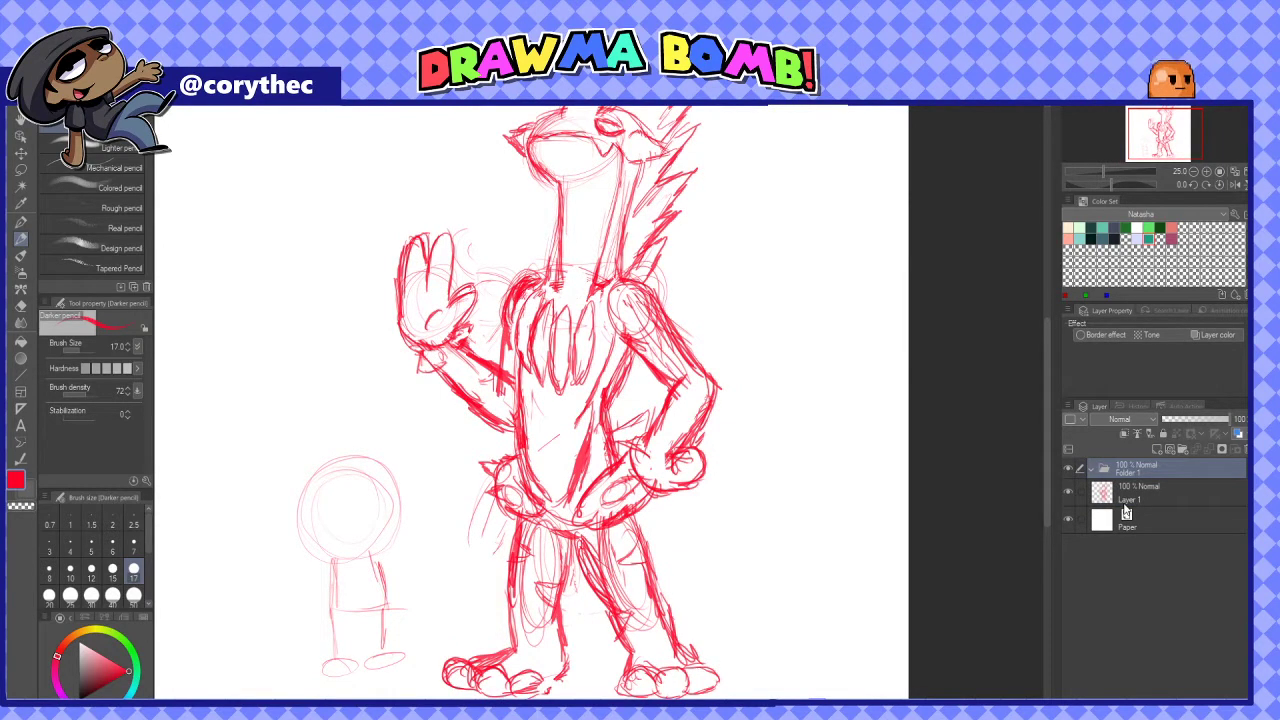
click(1155, 449)
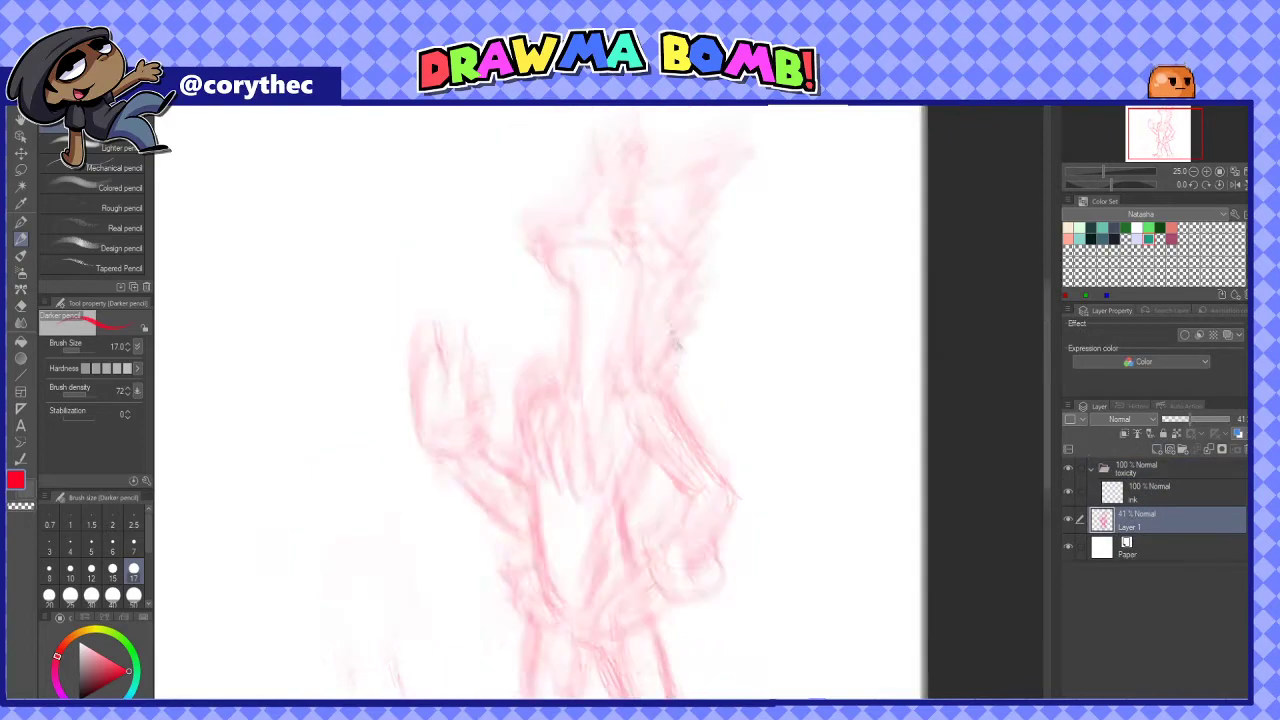
mouse_move(590, 204)
mouse_down()
mouse_move(467, 357)
mouse_move(566, 216)
mouse_move(545, 355)
mouse_up()
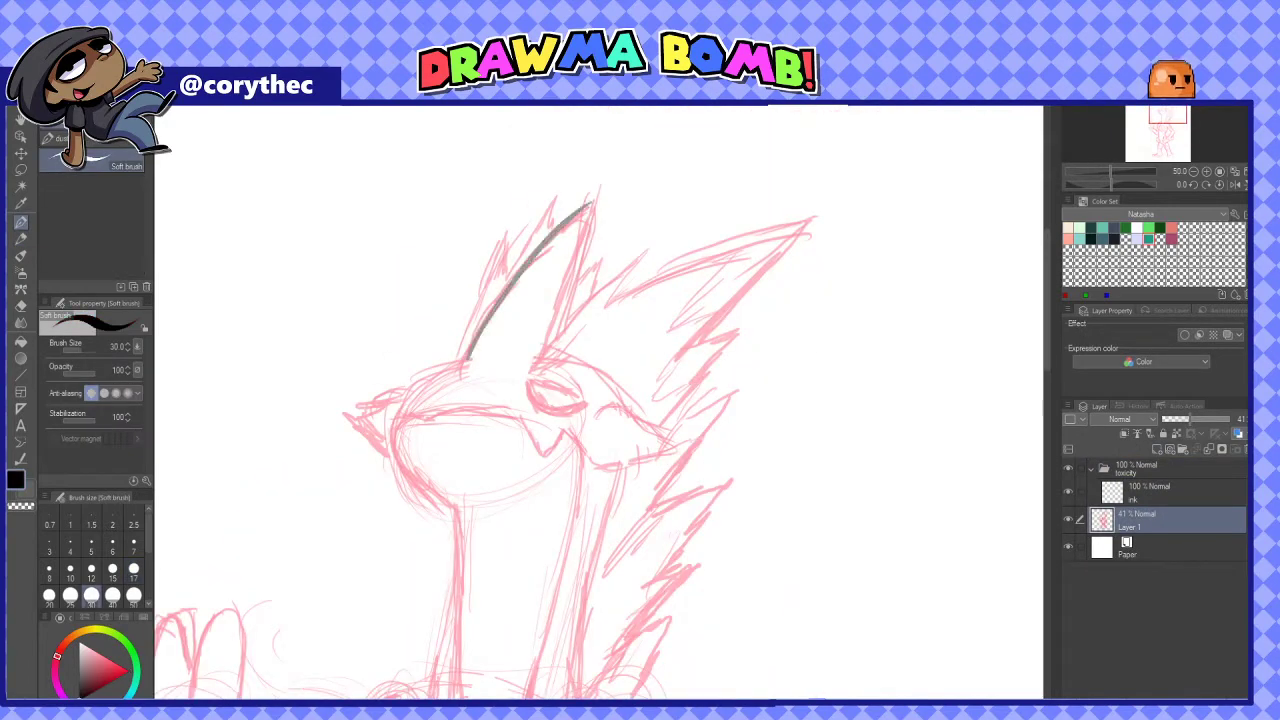
key(ctrl+z)
click(1150, 490)
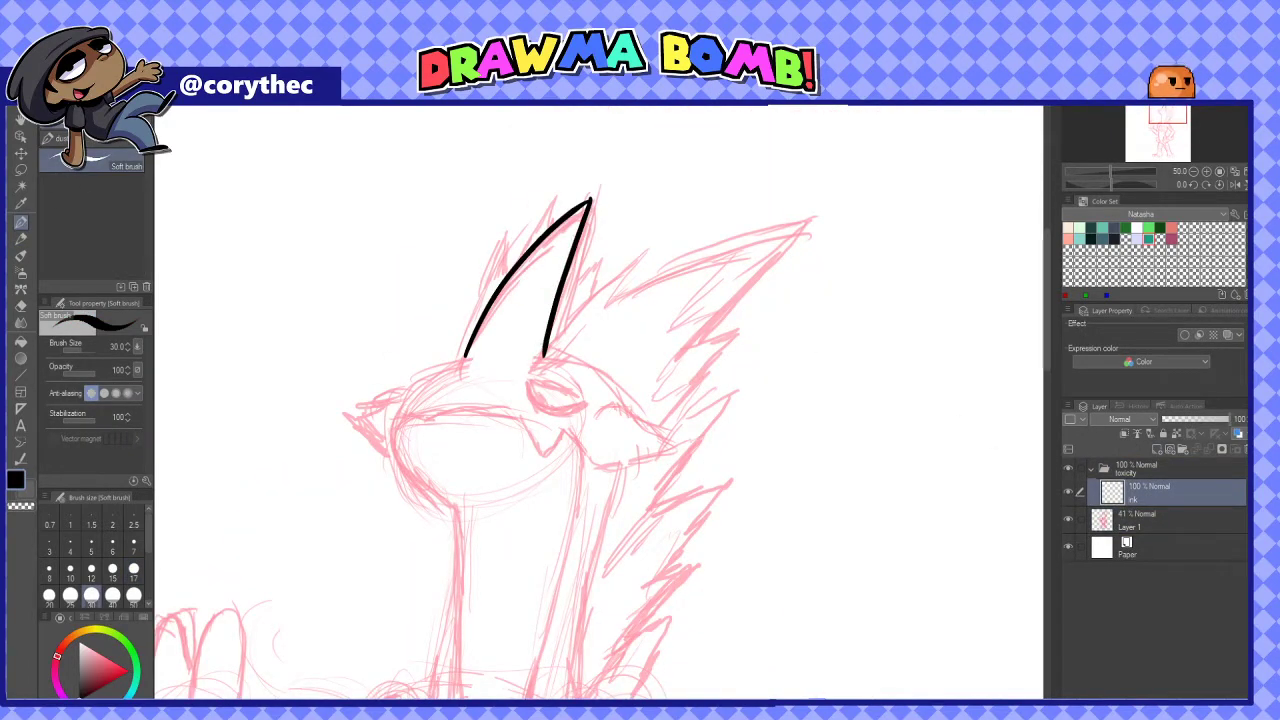
mouse_move(467, 357)
mouse_down()
mouse_move(442, 502)
mouse_move(398, 458)
mouse_move(459, 511)
mouse_up()
key(ctrl+z)
drag(600, 400, 536, 396)
mouse_move(477, 357)
mouse_down()
mouse_move(578, 245)
mouse_move(545, 297)
mouse_move(745, 216)
mouse_move(608, 366)
mouse_up()
key(ctrl+z)
drag(745, 216, 610, 340)
mouse_move(628, 340)
mouse_down()
mouse_move(688, 320)
mouse_move(604, 418)
mouse_move(632, 372)
mouse_up()
mouse_move(563, 351)
mouse_down()
mouse_move(612, 381)
mouse_move(520, 420)
mouse_up()
scroll(628, 391, up, 1)
drag(535, 338, 513, 406)
drag(513, 400, 523, 426)
drag(437, 324, 518, 354)
key(ctrl+z)
key(Delete)
Switch to the Mapping pen at size 40 with the strongest anti-aliasing and ink the rounded snout in black
click(126, 394)
key(ctrl+z)
key(p)
mouse_move(347, 315)
mouse_down()
mouse_move(437, 179)
mouse_move(410, 246)
mouse_up()
key(ctrl+z)
mouse_move(318, 375)
mouse_down()
mouse_move(483, 160)
mouse_move(430, 324)
mouse_move(232, 528)
mouse_up()
key(ctrl+z)
key(ctrl+z)
drag(313, 390, 303, 580)
Ink the tall front crest spike, the small spike behind it and the long swept-back crest with its jagged edge
drag(365, 335, 513, 178)
mouse_move(513, 178)
mouse_down()
mouse_move(462, 256)
mouse_move(730, 140)
mouse_move(540, 343)
mouse_up()
mouse_move(582, 304)
mouse_down()
mouse_move(660, 268)
mouse_move(588, 334)
mouse_move(620, 328)
mouse_up()
mouse_move(620, 328)
mouse_down()
mouse_move(588, 378)
mouse_move(626, 370)
mouse_move(515, 522)
mouse_up()
drag(595, 482, 648, 593)
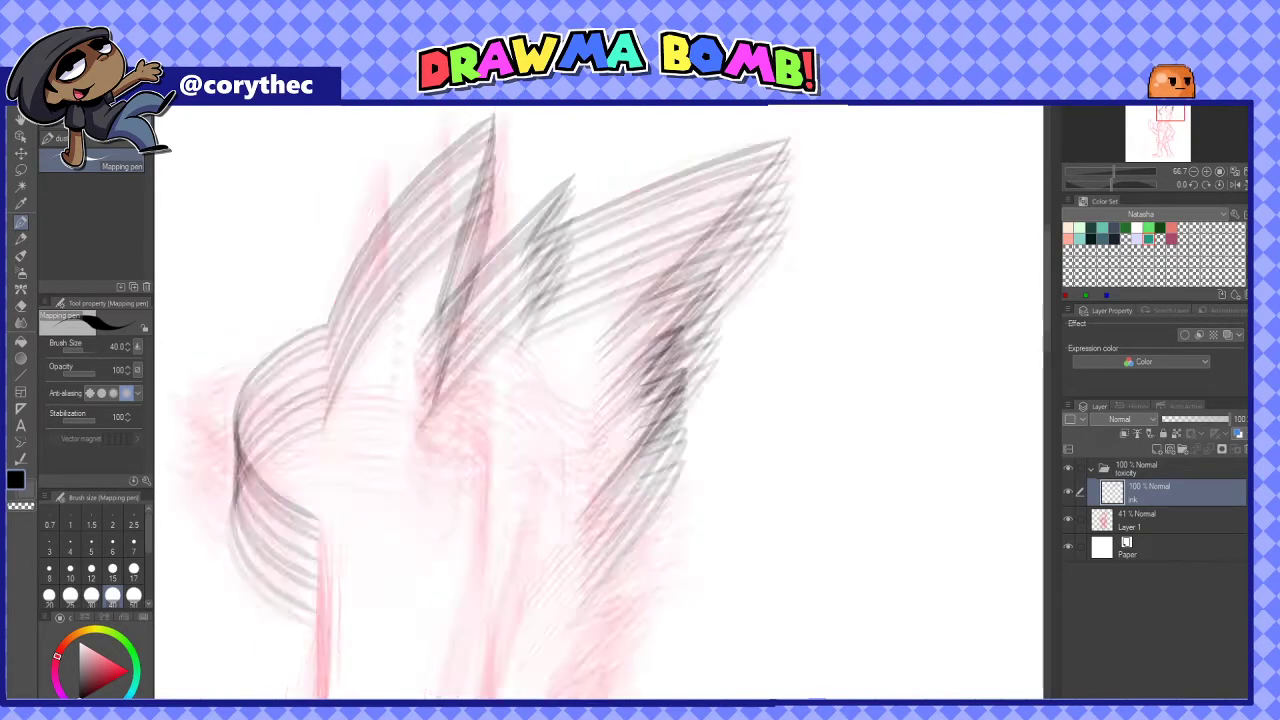
Ink the half-lidded eye and the curved mouth line ending in a pointed fang
scroll(328, 408, up, 1)
mouse_move(300, 458)
mouse_down()
mouse_move(335, 330)
mouse_move(406, 254)
mouse_up()
drag(312, 428, 300, 460)
drag(442, 232, 462, 115)
mouse_move(462, 115)
mouse_down()
mouse_move(468, 205)
mouse_move(552, 108)
mouse_move(470, 248)
mouse_up()
mouse_move(386, 334)
mouse_down()
mouse_move(505, 188)
mouse_move(490, 328)
mouse_move(516, 282)
mouse_up()
mouse_move(516, 282)
mouse_down()
mouse_move(470, 464)
mouse_move(520, 380)
mouse_up()
scroll(700, 490, down, 2)
drag(580, 560, 570, 300)
scroll(560, 310, up, 2)
drag(520, 265, 640, 316)
scroll(549, 309, up, 2)
drag(542, 298, 580, 458)
key(ctrl+z)
Ink the rounded back of the head and the pointed cheek fin, undoing strokes that miss the sketch
scroll(557, 338, down, 1)
drag(553, 370, 599, 363)
drag(671, 392, 696, 411)
scroll(696, 411, down, 1)
mouse_move(355, 487)
mouse_down()
mouse_move(626, 484)
mouse_move(645, 515)
mouse_move(735, 500)
mouse_move(495, 400)
mouse_up()
mouse_move(558, 348)
mouse_down()
mouse_move(510, 475)
mouse_move(673, 446)
mouse_move(580, 328)
mouse_move(682, 440)
mouse_move(644, 413)
mouse_up()
key(ctrl+z)
mouse_move(336, 292)
mouse_down()
mouse_move(490, 262)
mouse_move(534, 356)
mouse_up()
scroll(860, 210, down, 2)
key(ctrl+z)
Ink the front and back contours of the long neck down to the shoulders, following the faded sketch
drag(700, 338, 642, 576)
drag(700, 400, 720, 455)
drag(668, 370, 612, 642)
drag(580, 500, 606, 456)
mouse_move(571, 393)
mouse_down()
mouse_move(582, 446)
mouse_move(554, 608)
mouse_up()
drag(560, 580, 557, 513)
scroll(590, 398, up, 1)
drag(566, 424, 524, 574)
drag(580, 500, 560, 395)
scroll(590, 398, down, 1)
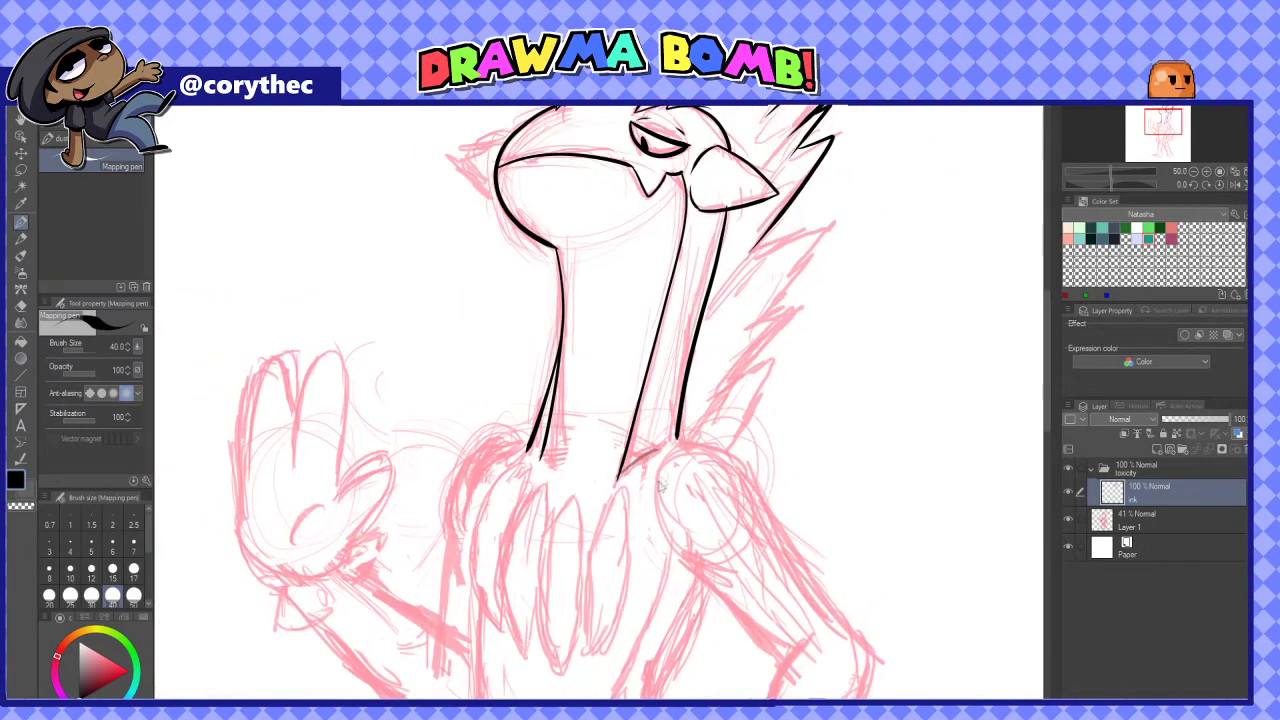
Ink the shoulder and the bent arm down to the curled fist resting on the hip
mouse_move(640, 470)
mouse_down()
mouse_move(561, 366)
mouse_move(671, 501)
mouse_up()
drag(671, 501, 615, 525)
mouse_move(528, 368)
mouse_down()
mouse_move(637, 430)
mouse_move(676, 504)
mouse_up()
drag(690, 540, 621, 452)
drag(598, 402, 665, 512)
drag(714, 577, 707, 532)
mouse_move(656, 460)
mouse_down()
mouse_move(627, 537)
mouse_move(650, 425)
mouse_up()
mouse_move(478, 290)
mouse_down()
mouse_move(600, 390)
mouse_move(500, 316)
mouse_move(594, 402)
mouse_move(614, 471)
mouse_move(634, 371)
mouse_move(522, 490)
mouse_move(550, 446)
mouse_move(556, 522)
mouse_move(585, 535)
mouse_up()
key(ctrl+z)
mouse_move(604, 478)
mouse_down()
mouse_move(636, 465)
mouse_move(582, 536)
mouse_up()
Ink the jagged spines down the back of the neck and the small pointed horn at the front of the snout
scroll(708, 508, down, 1)
drag(700, 500, 677, 640)
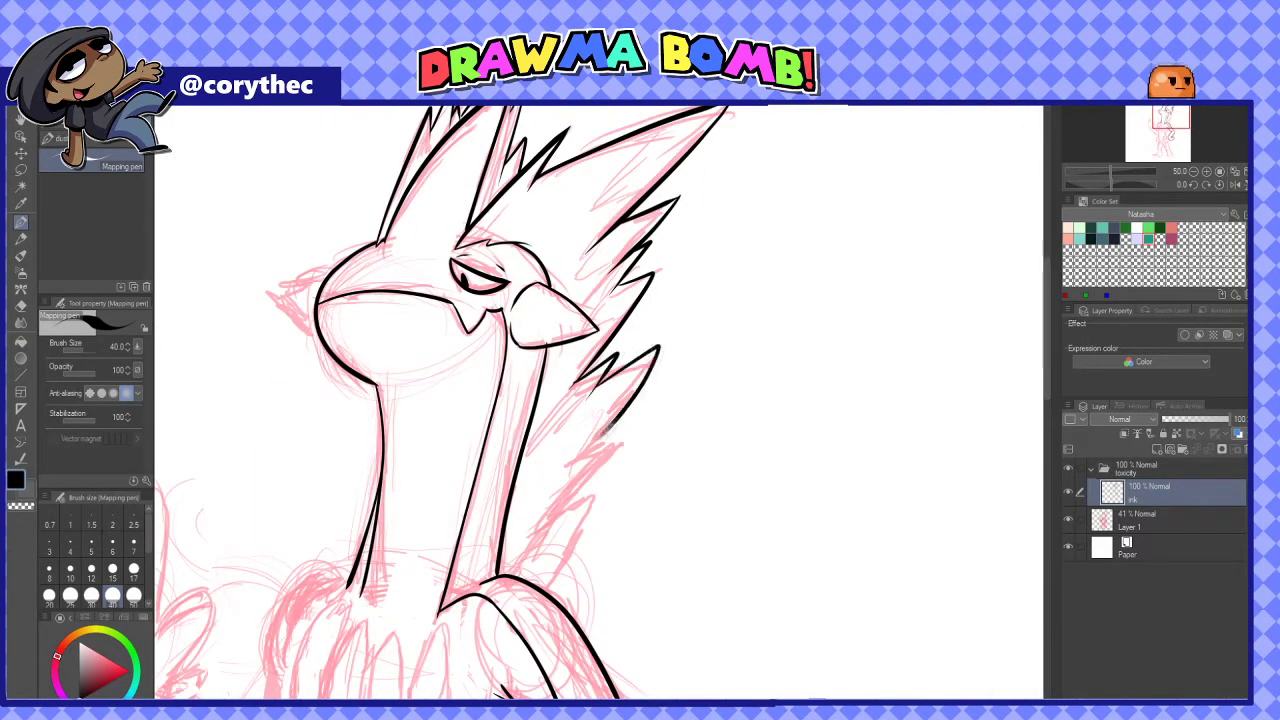
drag(606, 433, 579, 455)
mouse_move(564, 470)
mouse_down()
mouse_move(620, 450)
mouse_move(534, 540)
mouse_up()
mouse_move(563, 519)
mouse_down()
mouse_move(605, 499)
mouse_move(545, 585)
mouse_up()
scroll(620, 500, down, 1)
scroll(480, 358, up, 2)
mouse_move(496, 372)
mouse_down()
mouse_move(462, 383)
mouse_move(456, 412)
mouse_up()
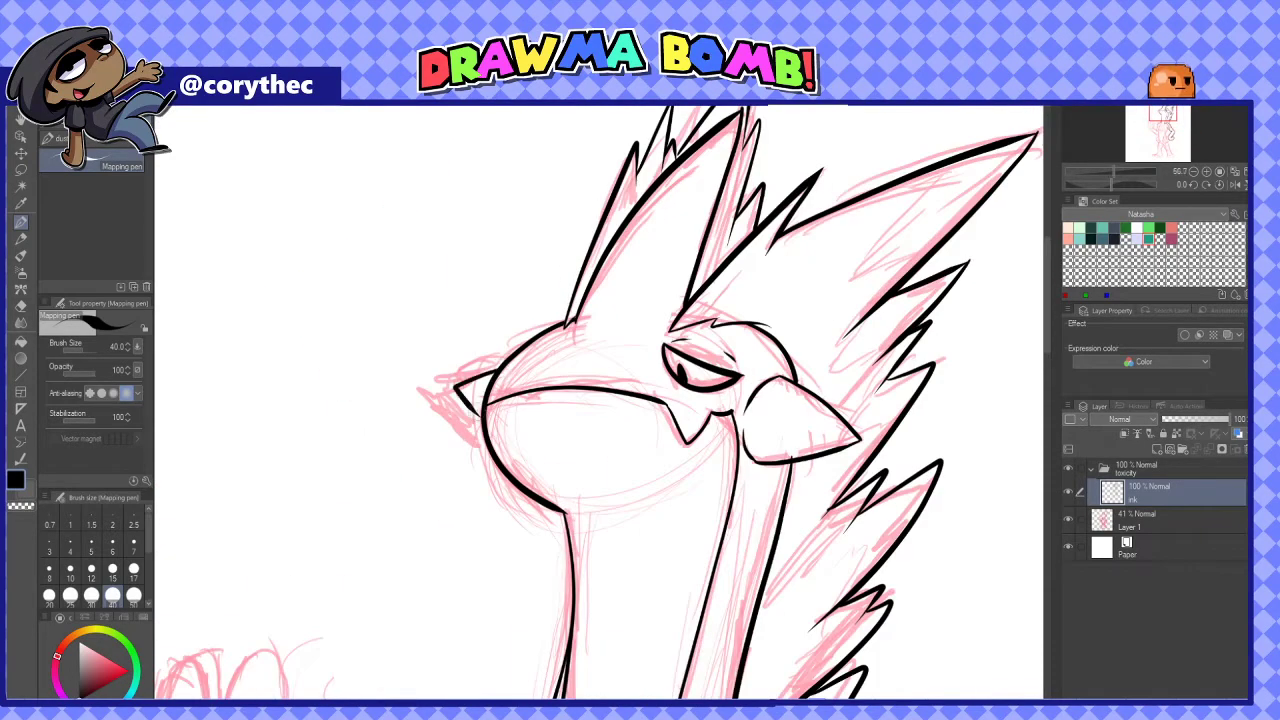
scroll(478, 398, down, 1)
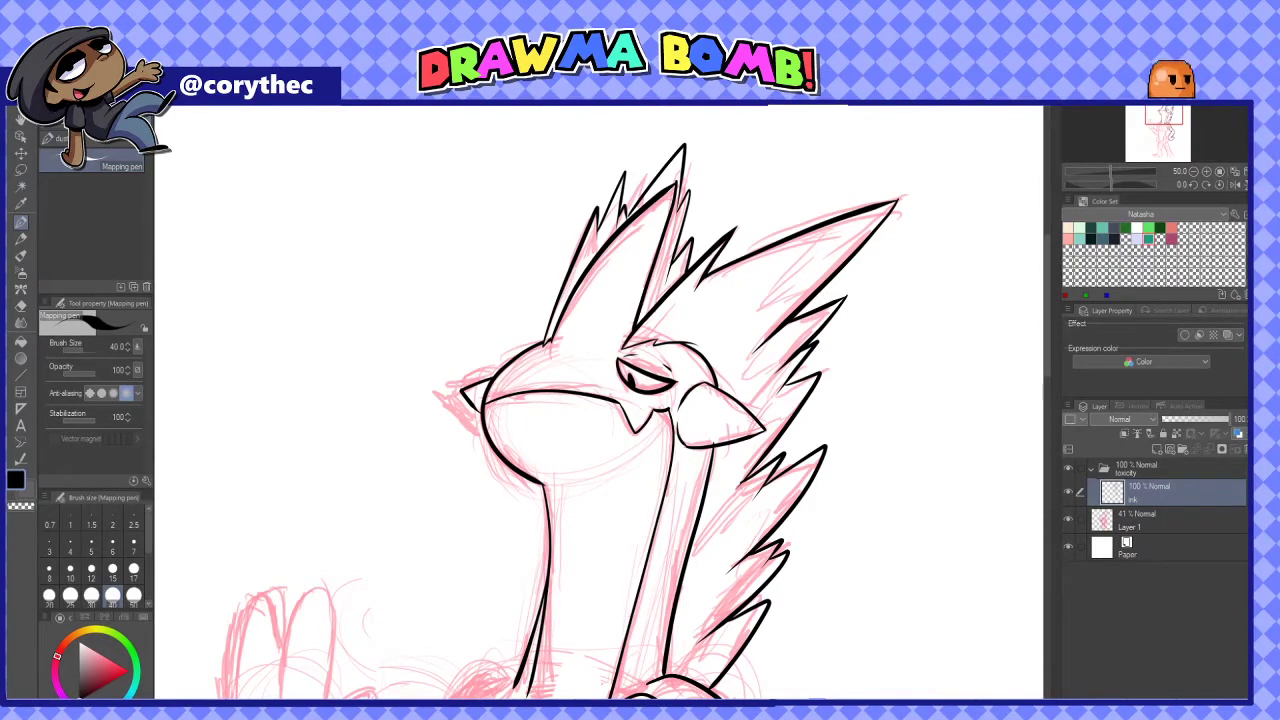
Ink the torso side beneath the bent arm and the belly edge with its pointed notch, following the sketch
mouse_move(640, 610)
mouse_down()
mouse_move(650, 455)
mouse_move(542, 173)
mouse_move(632, 193)
mouse_up()
drag(681, 404, 613, 549)
drag(640, 480, 649, 391)
drag(636, 450, 657, 533)
drag(660, 460, 657, 538)
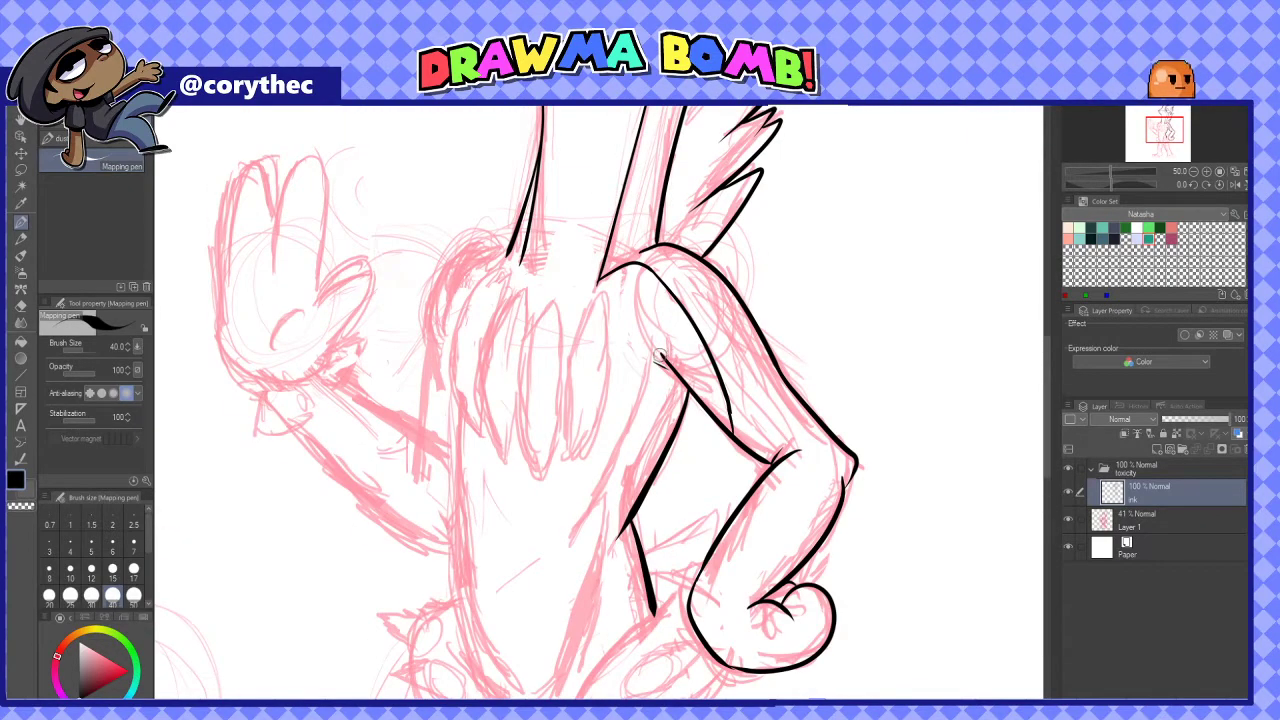
key(ctrl+z)
mouse_move(678, 370)
mouse_down()
mouse_move(588, 520)
mouse_move(627, 465)
mouse_move(570, 540)
mouse_move(614, 507)
mouse_up()
mouse_move(616, 506)
mouse_down()
mouse_move(602, 590)
mouse_move(557, 681)
mouse_up()
drag(580, 560, 638, 578)
Ink the row of four long, pointed oval tufts hanging across the chest
drag(560, 282, 540, 452)
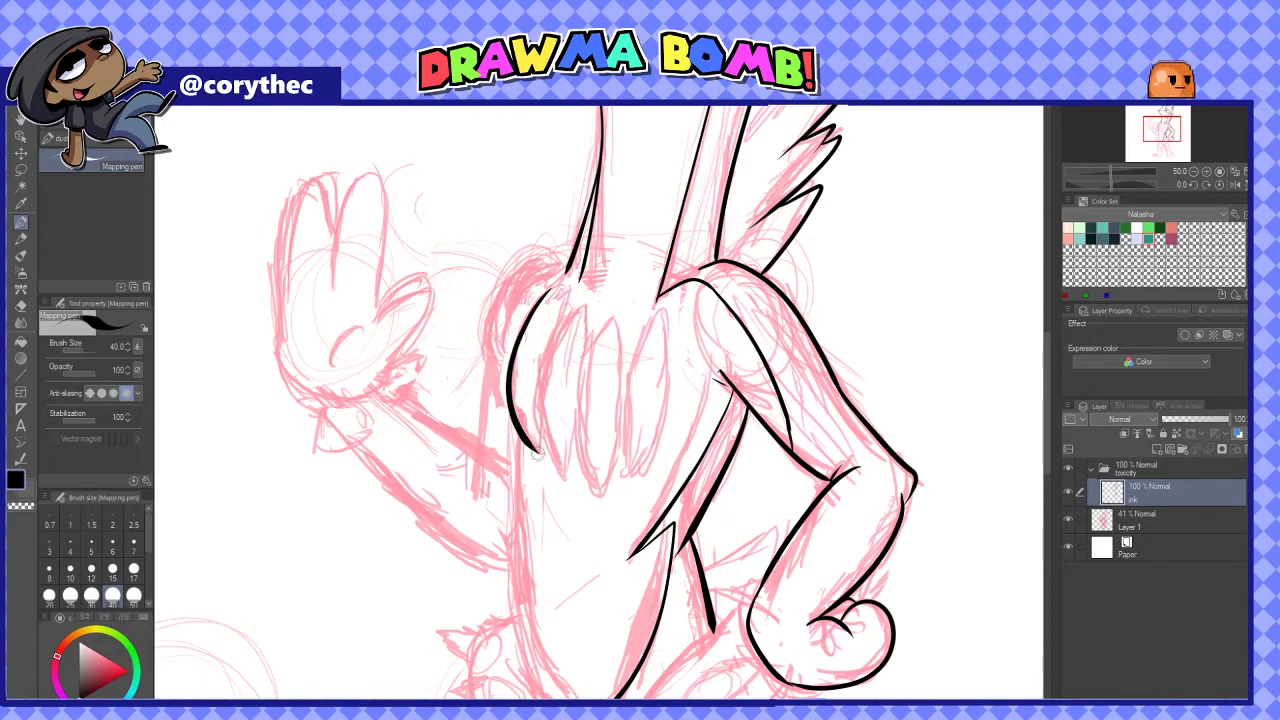
mouse_move(580, 296)
mouse_down()
mouse_move(543, 437)
mouse_move(555, 469)
mouse_up()
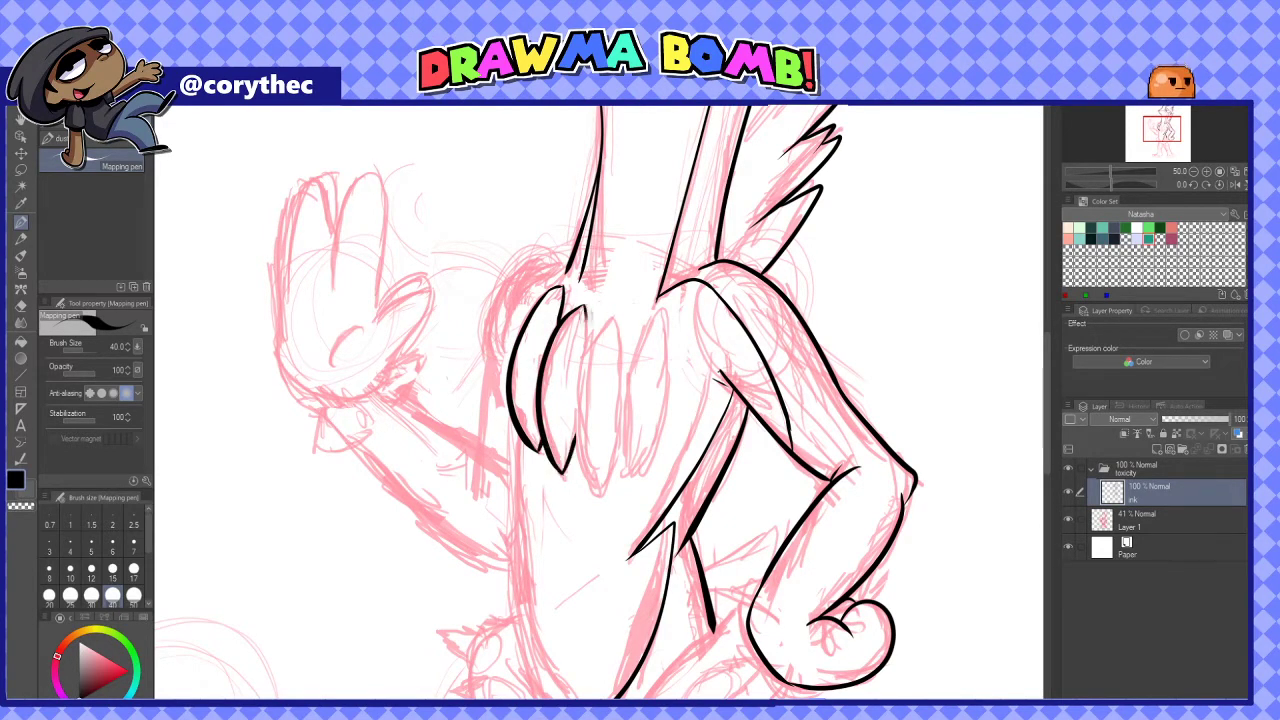
mouse_move(588, 340)
mouse_down()
mouse_move(600, 492)
mouse_move(622, 322)
mouse_move(631, 424)
mouse_up()
key(ctrl+z)
mouse_move(651, 319)
mouse_down()
mouse_move(631, 482)
mouse_move(630, 395)
mouse_up()
scroll(677, 333, down, 5)
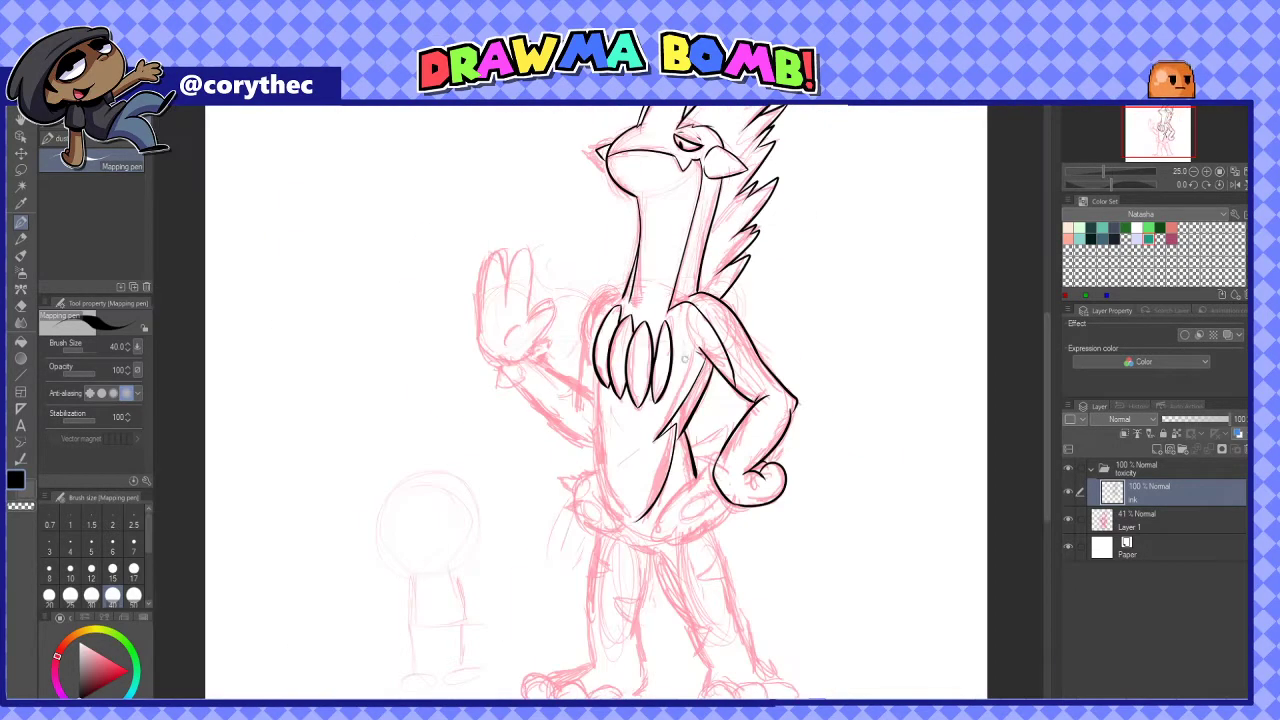
scroll(677, 333, up, 5)
mouse_move(692, 298)
mouse_down()
mouse_move(680, 400)
mouse_move(655, 452)
mouse_up()
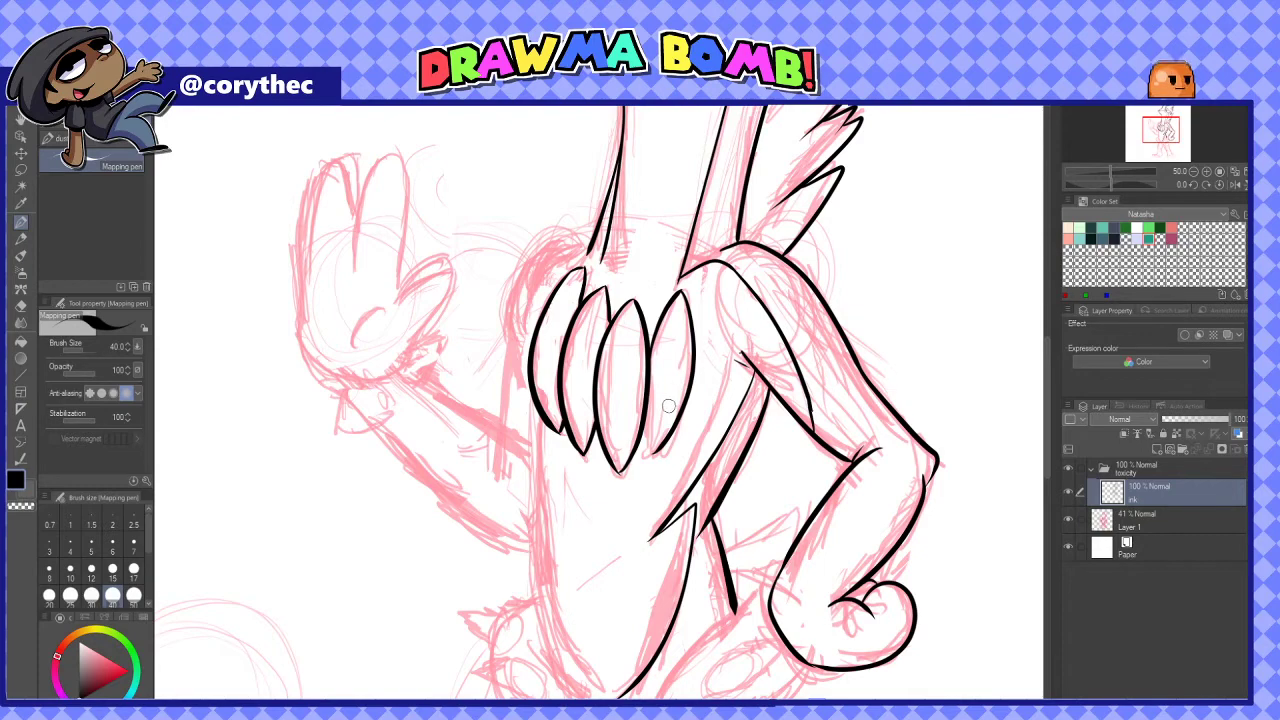
scroll(666, 404, up, 1)
scroll(663, 458, down, 3)
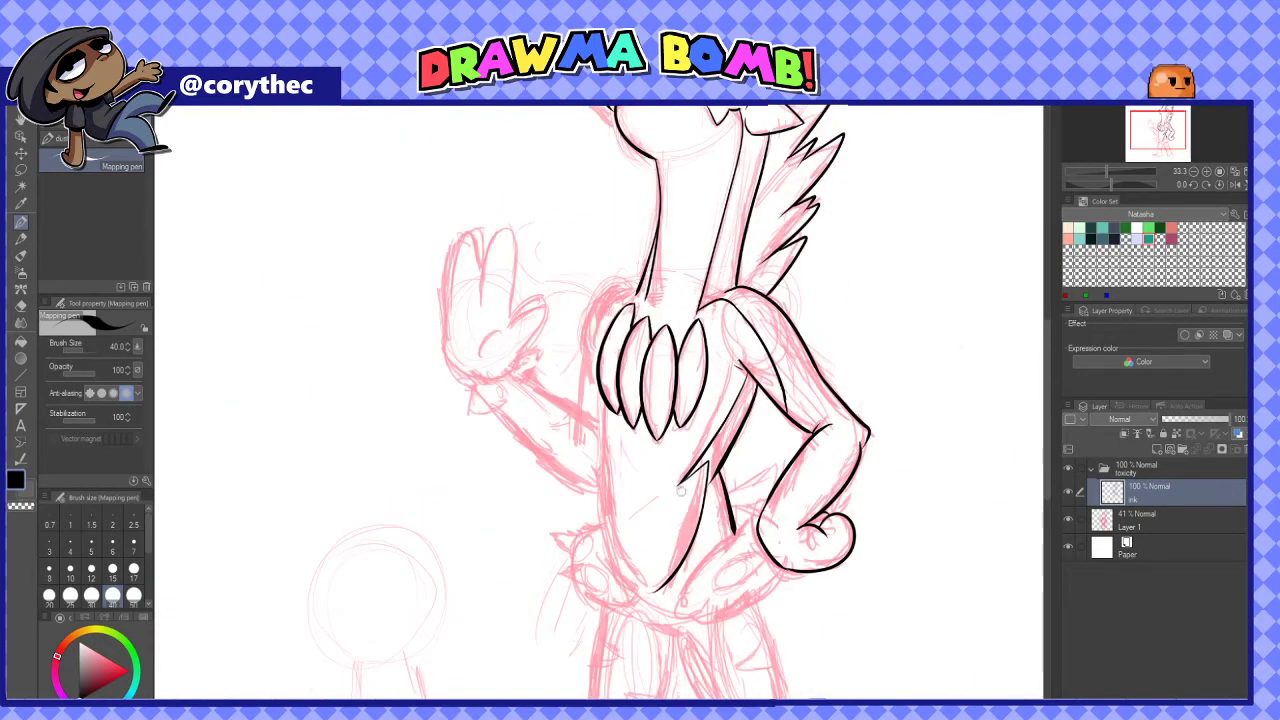
Ink the torso contour on the raised-arm side, from the chest tufts down toward the hip
scroll(695, 470, up, 3)
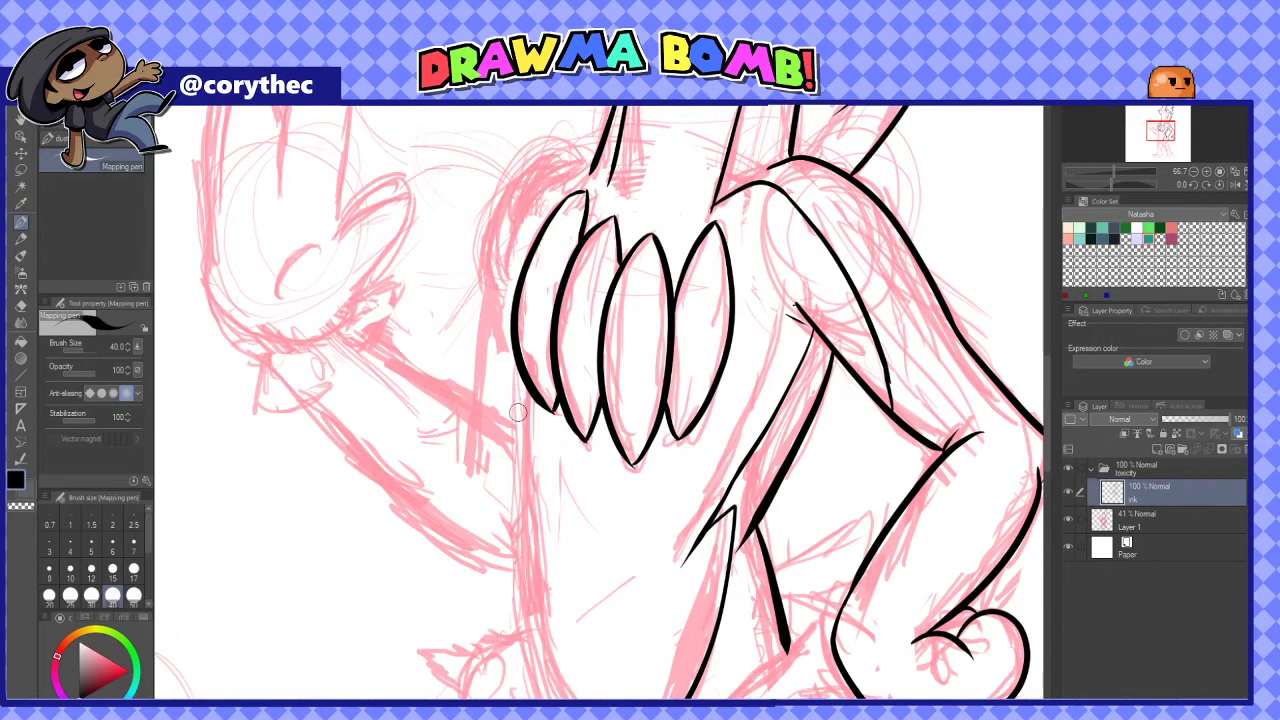
drag(520, 354, 533, 518)
mouse_move(600, 480)
mouse_down()
mouse_move(613, 388)
mouse_move(549, 550)
mouse_up()
key(ctrl+z)
drag(534, 400, 552, 586)
scroll(680, 385, down, 1)
Ink the raised arm's shoulder, the small curve at the neck base and the forearm's upper edge
drag(680, 385, 684, 630)
drag(620, 400, 655, 290)
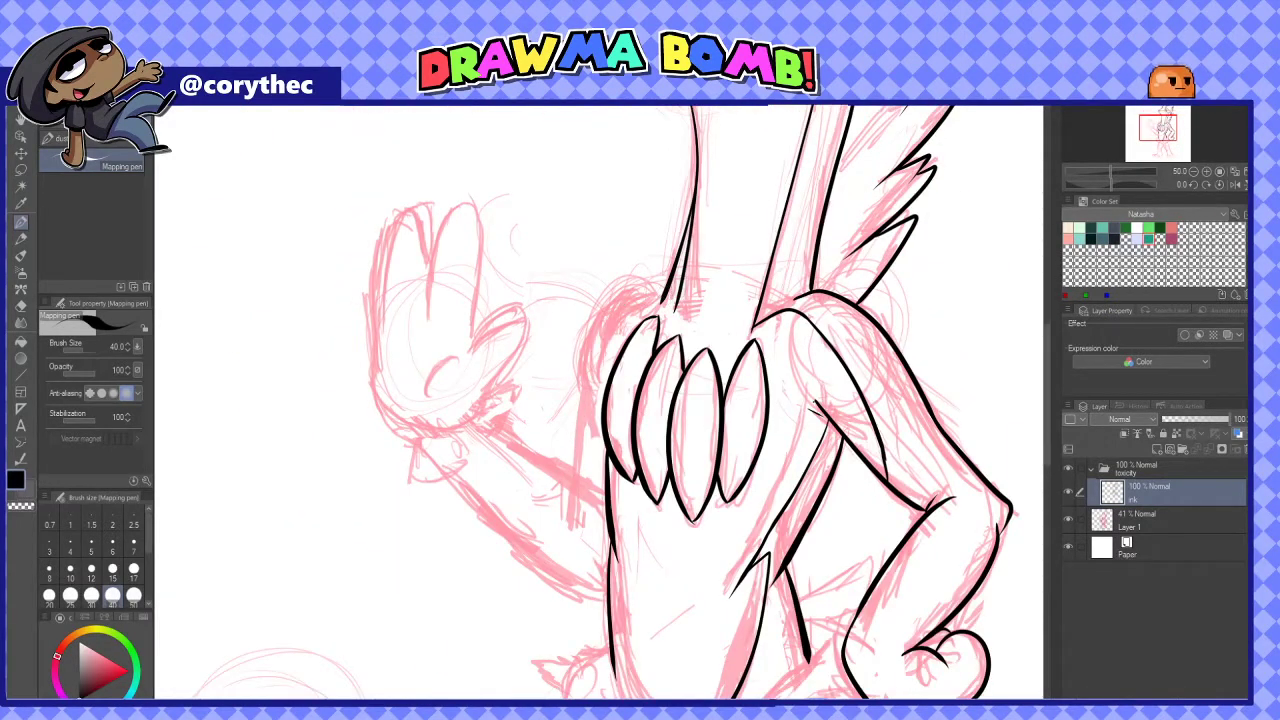
key(ctrl+z)
drag(682, 302, 665, 322)
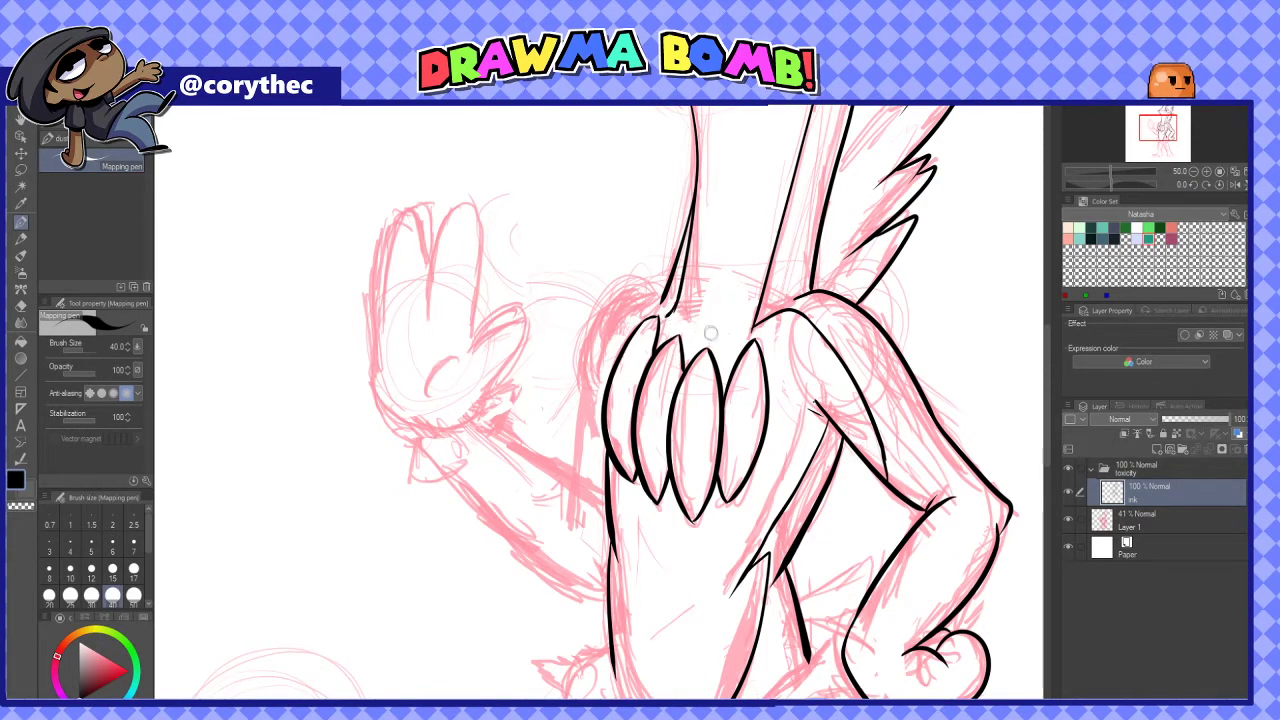
drag(686, 330, 710, 333)
mouse_move(674, 288)
mouse_down()
mouse_move(617, 294)
mouse_move(588, 402)
mouse_move(691, 273)
mouse_move(648, 345)
mouse_move(676, 290)
mouse_move(646, 394)
mouse_up()
key(ctrl+z)
drag(811, 431, 850, 481)
mouse_move(710, 487)
mouse_down()
mouse_move(667, 441)
mouse_move(600, 403)
mouse_up()
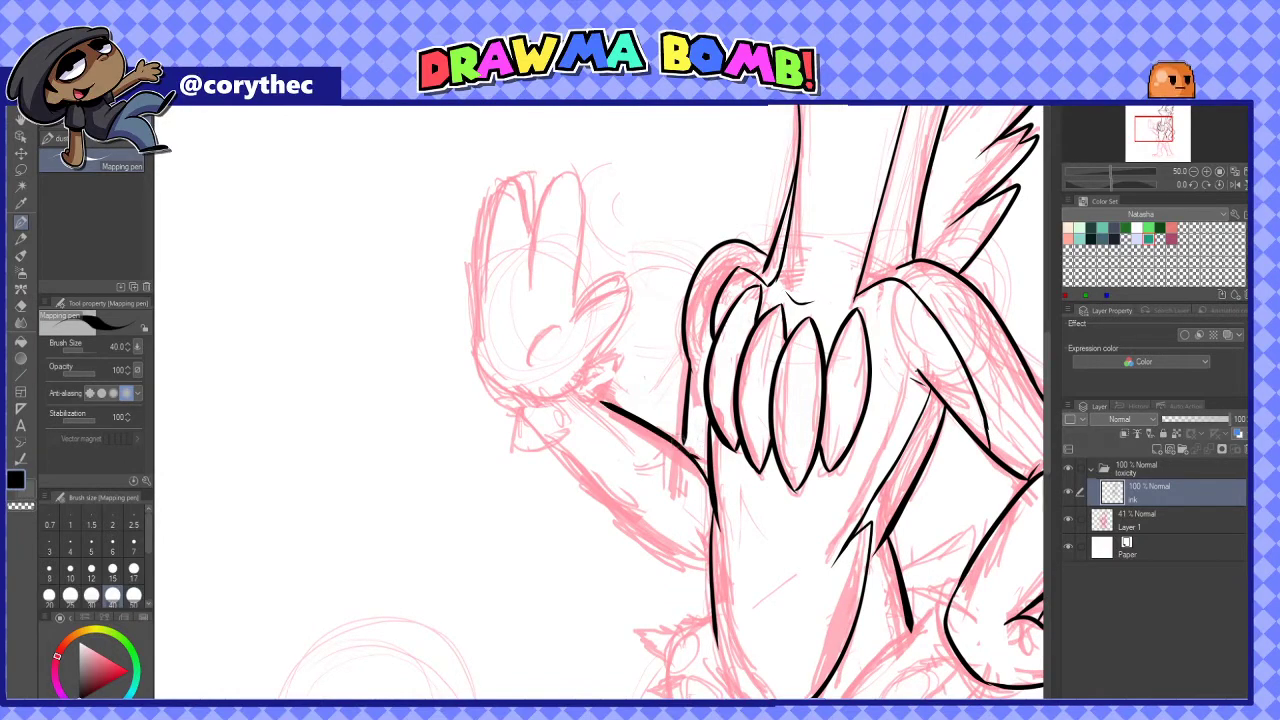
Ink the raised hand's inner wrist spike, the base of the palm and the thumb with its palm crease
key(ctrl+plus)
mouse_move(568, 388)
mouse_down()
mouse_move(597, 401)
mouse_move(623, 341)
mouse_up()
drag(623, 341, 577, 361)
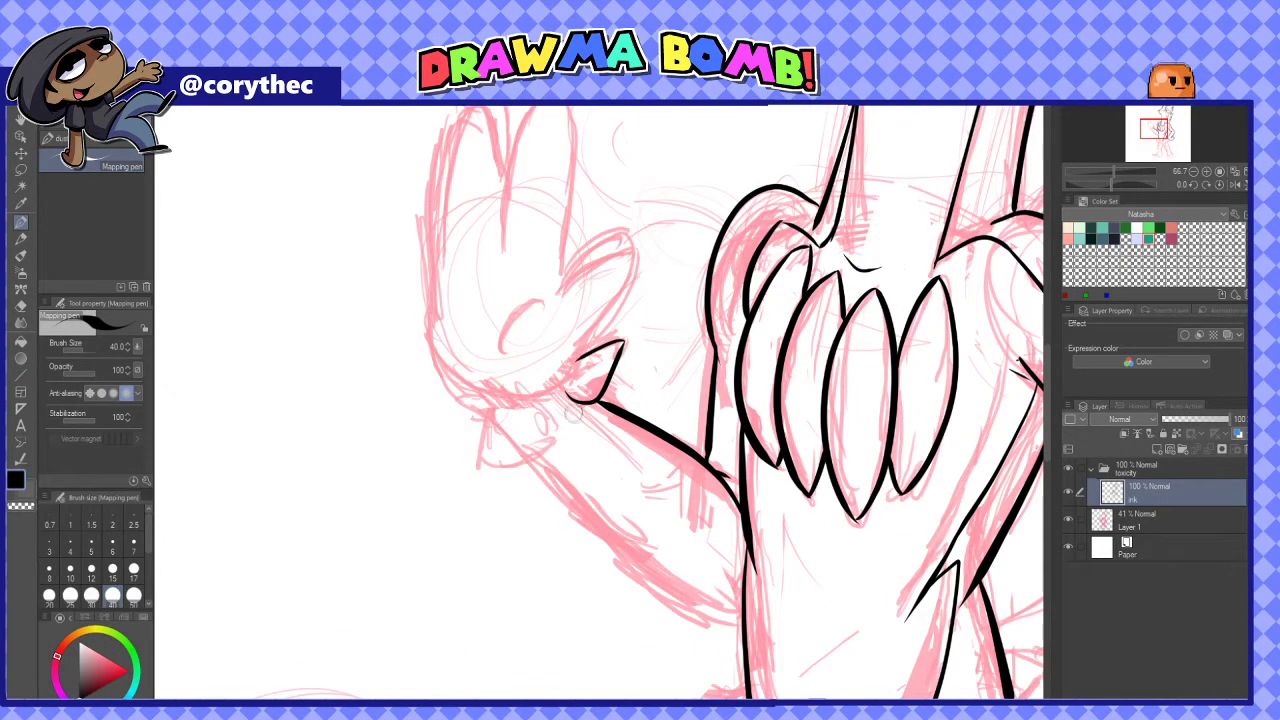
scroll(577, 388, up, 2)
mouse_move(494, 419)
mouse_down()
mouse_move(596, 297)
mouse_move(625, 347)
mouse_move(585, 378)
mouse_up()
drag(594, 400, 510, 456)
Ink the tall rounded finger beside the thumb and redraw the thumb with a longer tip
drag(500, 186, 432, 266)
key(ctrl+z)
mouse_move(502, 240)
mouse_down()
mouse_move(489, 140)
mouse_move(432, 190)
mouse_up()
key(ctrl+z)
scroll(528, 201, up, 1)
drag(528, 201, 536, 310)
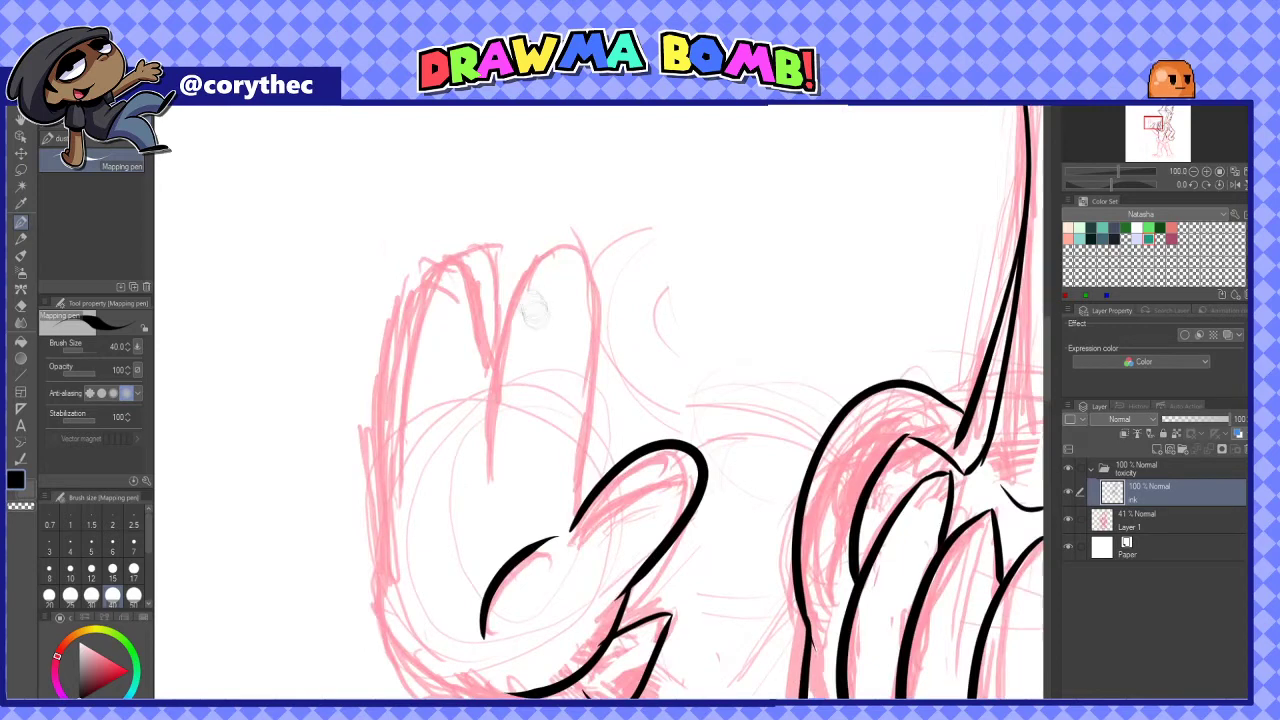
mouse_move(581, 504)
mouse_down()
mouse_move(626, 225)
mouse_move(516, 310)
mouse_move(487, 490)
mouse_up()
key(ctrl+z)
drag(518, 330, 488, 486)
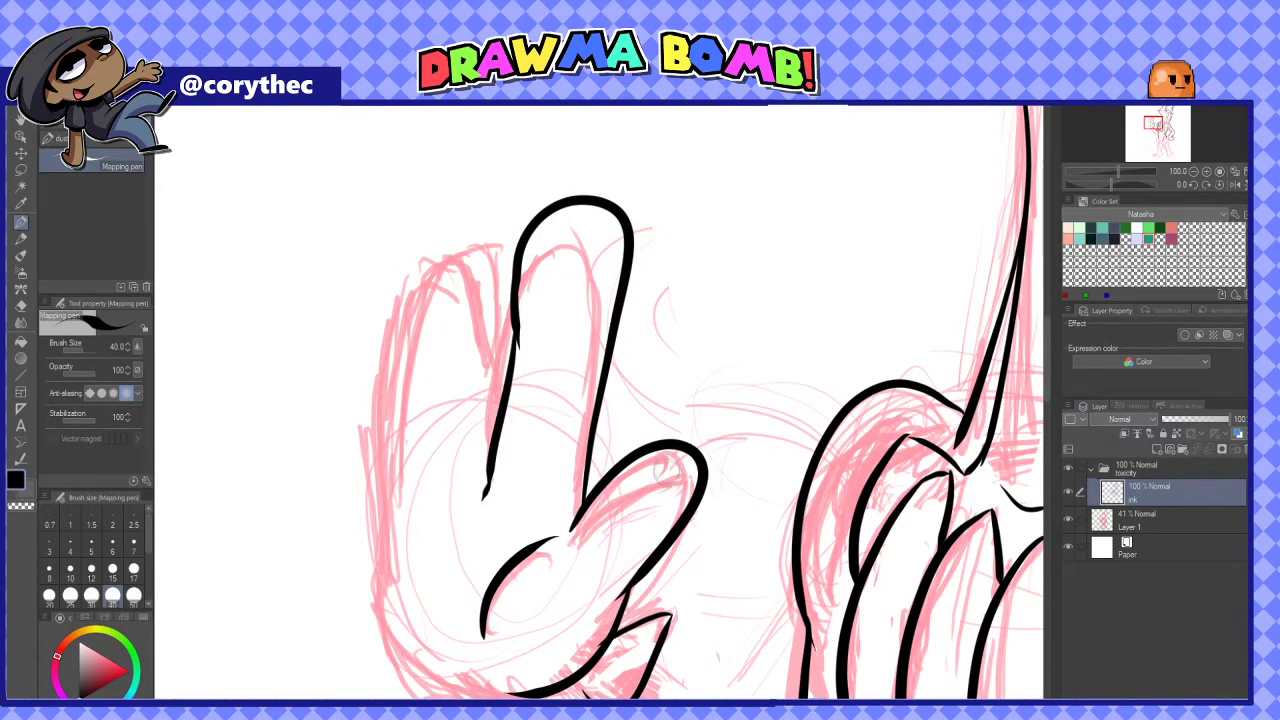
key(ctrl+z)
mouse_move(598, 490)
mouse_down()
mouse_move(716, 404)
mouse_move(668, 542)
mouse_up()
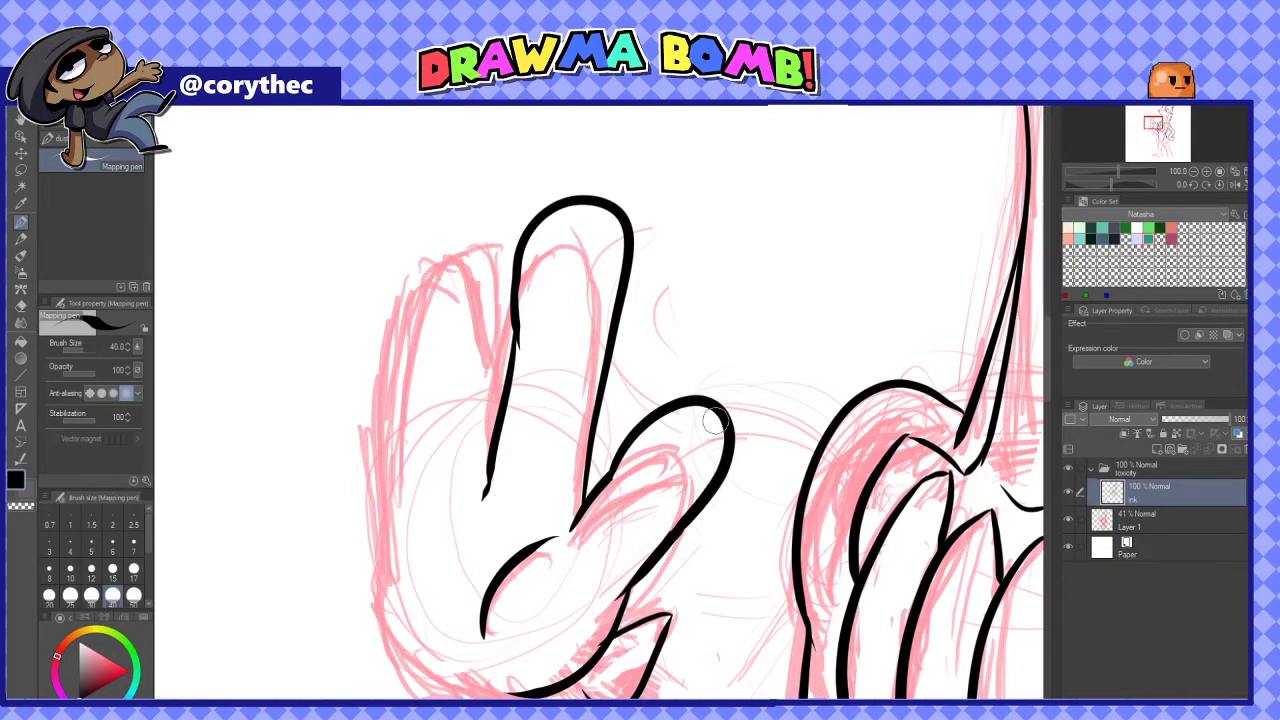
drag(705, 432, 756, 464)
Ink the raised hand's outer finger and carry the hand's outer edge down around the palm
drag(546, 430, 548, 303)
key(ctrl+z)
drag(542, 487, 545, 312)
key(ctrl+z)
mouse_move(543, 466)
mouse_down()
mouse_move(547, 292)
mouse_move(442, 296)
mouse_up()
drag(700, 450, 714, 387)
mouse_move(462, 300)
mouse_down()
mouse_move(454, 485)
mouse_move(474, 632)
mouse_move(546, 660)
mouse_up()
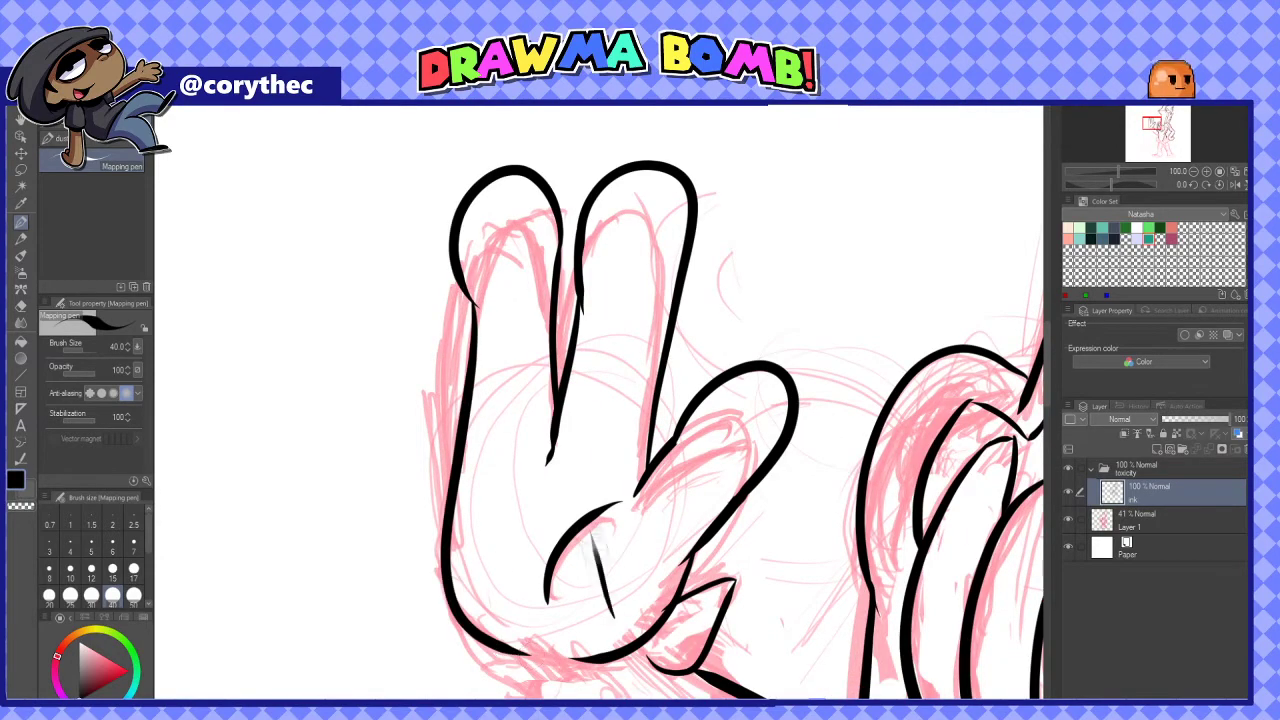
mouse_move(612, 615)
mouse_down()
mouse_move(590, 530)
mouse_move(618, 615)
mouse_move(598, 456)
mouse_up()
Ink the round-based spike and the short pointed mark on the raised hand's outer wrist
drag(756, 435, 734, 355)
mouse_move(495, 440)
mouse_down()
mouse_move(480, 480)
mouse_move(590, 500)
mouse_move(580, 470)
mouse_move(595, 493)
mouse_up()
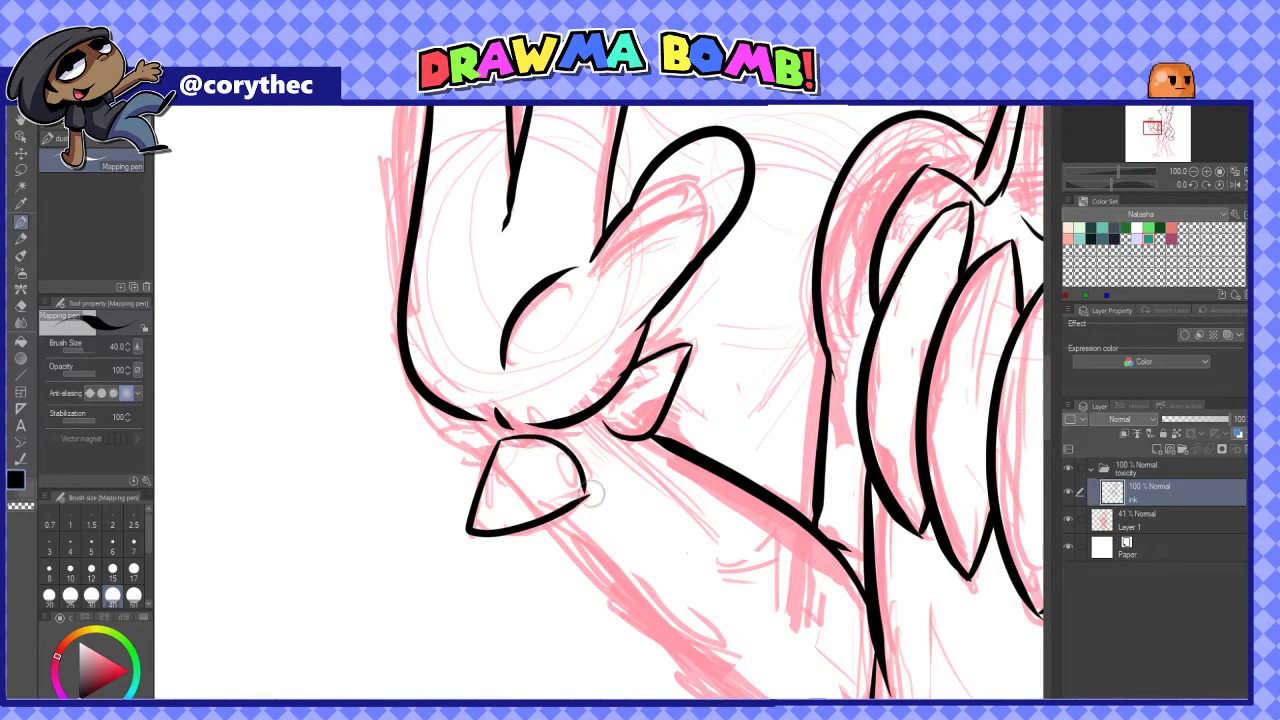
mouse_move(486, 408)
mouse_down()
mouse_move(422, 440)
mouse_move(510, 460)
mouse_up()
scroll(390, 320, down, 3)
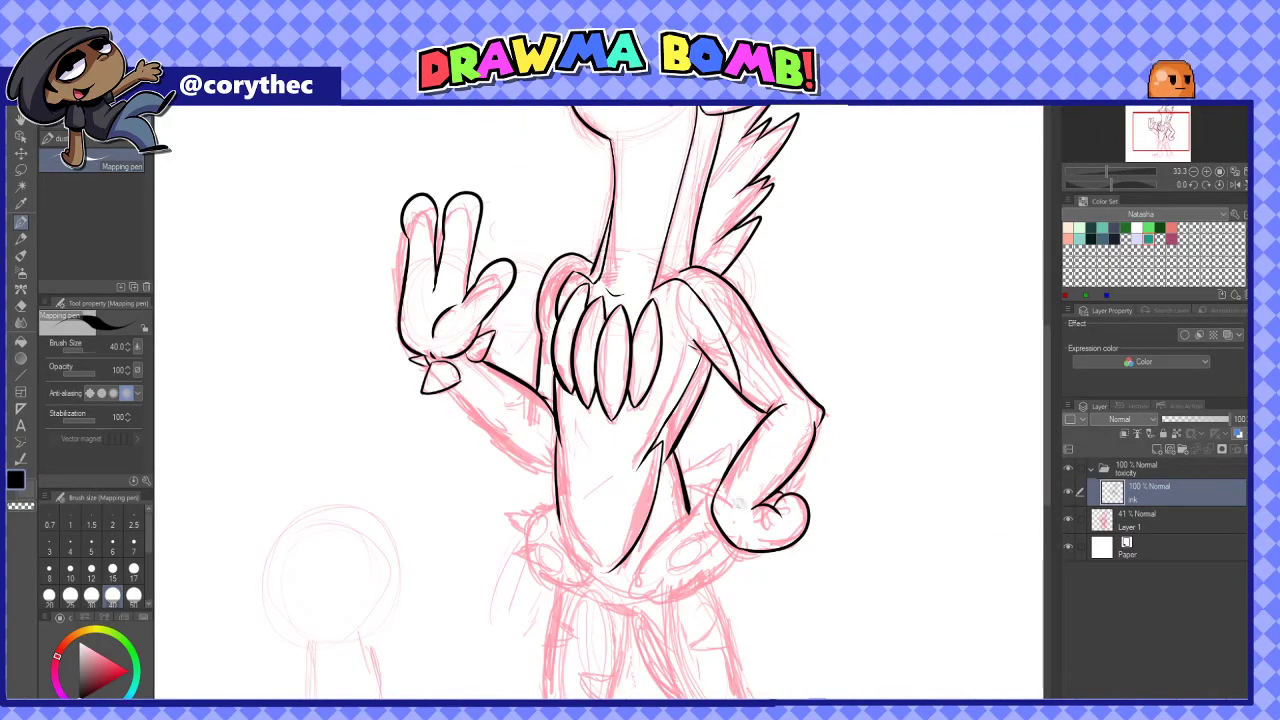
Ink the round-based spike on the lowered arm's wrist and the folded finger details of the fist
scroll(740, 490, up, 2)
mouse_move(698, 520)
mouse_down()
mouse_move(736, 505)
mouse_move(732, 517)
mouse_move(668, 491)
mouse_up()
mouse_move(668, 491)
mouse_down()
mouse_move(699, 530)
mouse_move(680, 505)
mouse_up()
scroll(725, 510, up, 1)
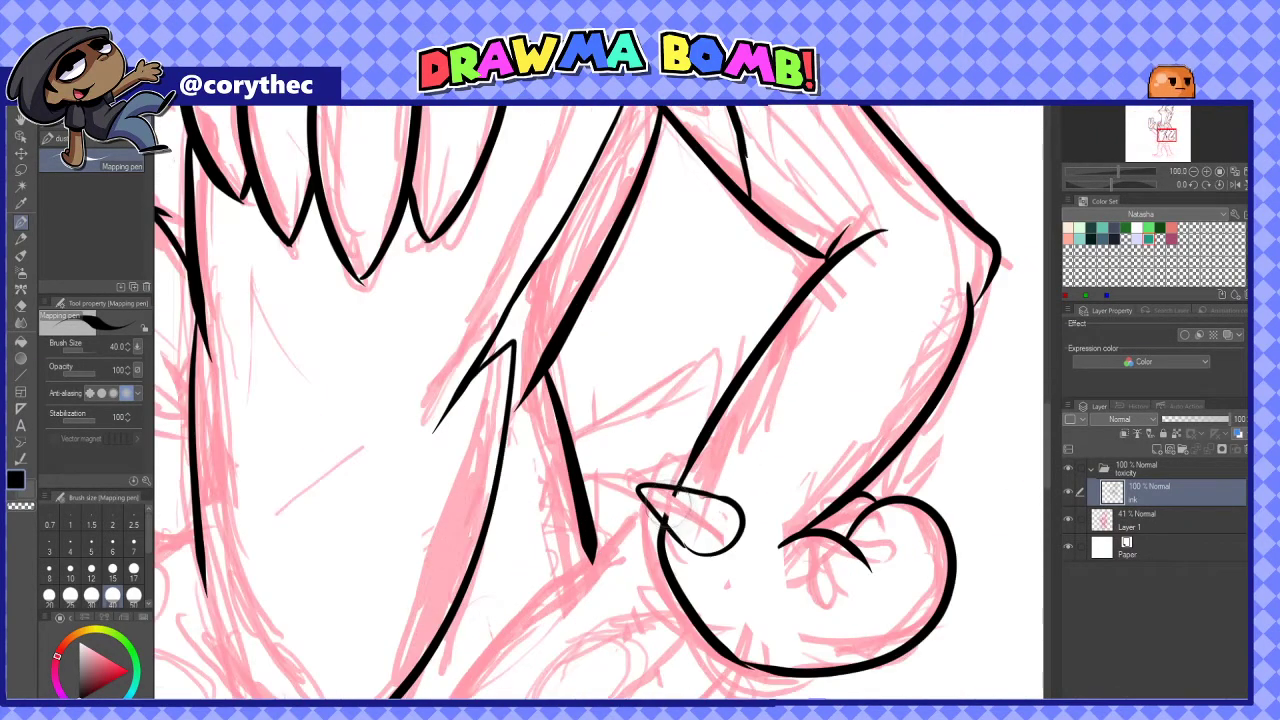
mouse_move(790, 512)
mouse_down()
mouse_move(858, 499)
mouse_move(879, 512)
mouse_up()
mouse_move(790, 508)
mouse_down()
mouse_move(782, 544)
mouse_move(848, 510)
mouse_up()
scroll(797, 534, up, 1)
drag(792, 551, 834, 549)
drag(904, 508, 918, 564)
scroll(893, 530, down, 4)
scroll(826, 525, up, 2)
mouse_move(806, 503)
mouse_down()
mouse_move(841, 521)
mouse_move(792, 472)
mouse_up()
Ink the lower belly curve and the hip beneath the raised arm with its two pointed spikes
scroll(826, 525, down, 1)
drag(601, 475, 657, 554)
mouse_move(658, 556)
mouse_down()
mouse_move(586, 573)
mouse_move(563, 545)
mouse_up()
scroll(603, 478, up, 2)
drag(604, 438, 535, 476)
mouse_move(573, 490)
mouse_down()
mouse_move(543, 476)
mouse_move(462, 480)
mouse_up()
key(ctrl+z)
drag(462, 482, 540, 546)
drag(574, 484, 536, 548)
key(ctrl+z)
key(ctrl+z)
drag(462, 482, 524, 547)
mouse_move(571, 496)
mouse_down()
mouse_move(540, 546)
mouse_move(472, 598)
mouse_move(598, 635)
mouse_up()
scroll(594, 614, up, 1)
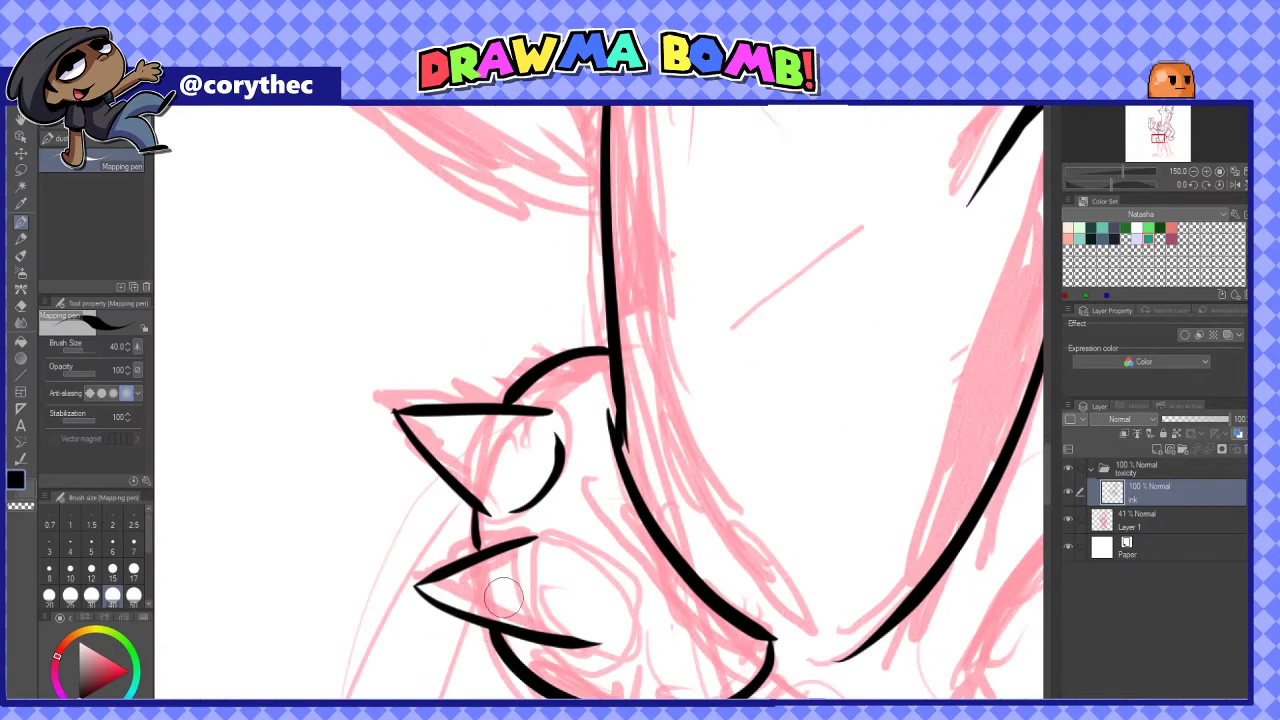
Finish the lower hip spike's base, then ink the opposite hip with its spike and the point behind the waist
scroll(560, 555, down, 3)
mouse_move(612, 530)
mouse_down()
mouse_move(576, 590)
mouse_move(676, 553)
mouse_move(628, 531)
mouse_up()
key(ctrl+z)
key(ctrl+z)
mouse_move(578, 574)
mouse_down()
mouse_move(580, 598)
mouse_move(682, 576)
mouse_up()
drag(682, 574, 616, 532)
mouse_move(506, 644)
mouse_down()
mouse_move(514, 678)
mouse_move(573, 556)
mouse_move(646, 492)
mouse_up()
mouse_move(508, 643)
mouse_down()
mouse_move(504, 660)
mouse_move(615, 672)
mouse_move(729, 590)
mouse_up()
mouse_move(611, 446)
mouse_down()
mouse_move(630, 488)
mouse_move(679, 493)
mouse_up()
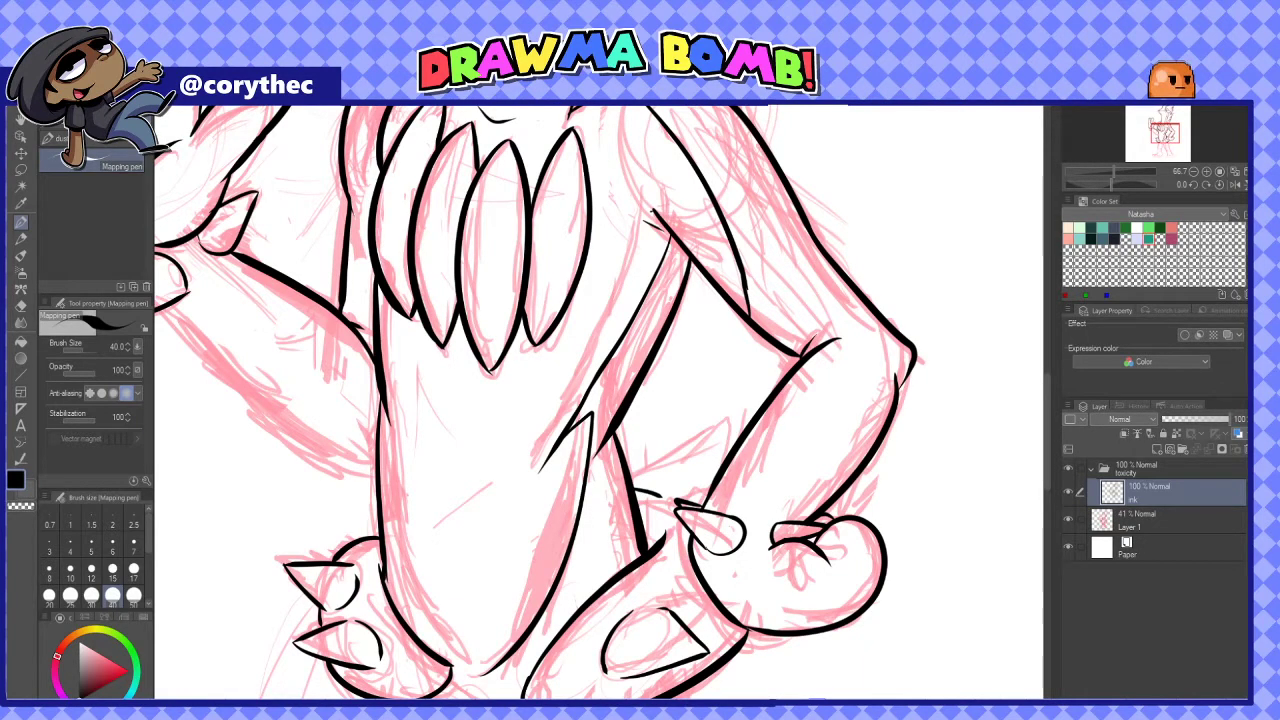
drag(634, 482, 734, 426)
Ink the leg beneath the fist and its foot with three rounded toes
key(ctrl+minus)
key(ctrl+minus)
drag(640, 438, 696, 540)
mouse_move(718, 412)
mouse_down()
mouse_move(750, 524)
mouse_move(715, 598)
mouse_up()
drag(750, 524, 775, 553)
key(ctrl+plus)
key(ctrl+plus)
drag(600, 400, 543, 357)
mouse_move(688, 658)
mouse_down()
mouse_move(750, 640)
mouse_move(772, 662)
mouse_up()
mouse_move(690, 660)
mouse_down()
mouse_move(694, 698)
mouse_move(780, 692)
mouse_move(718, 614)
mouse_up()
mouse_move(770, 580)
mouse_down()
mouse_move(784, 652)
mouse_move(800, 652)
mouse_move(722, 622)
mouse_up()
mouse_move(812, 596)
mouse_down()
mouse_move(848, 562)
mouse_move(822, 644)
mouse_up()
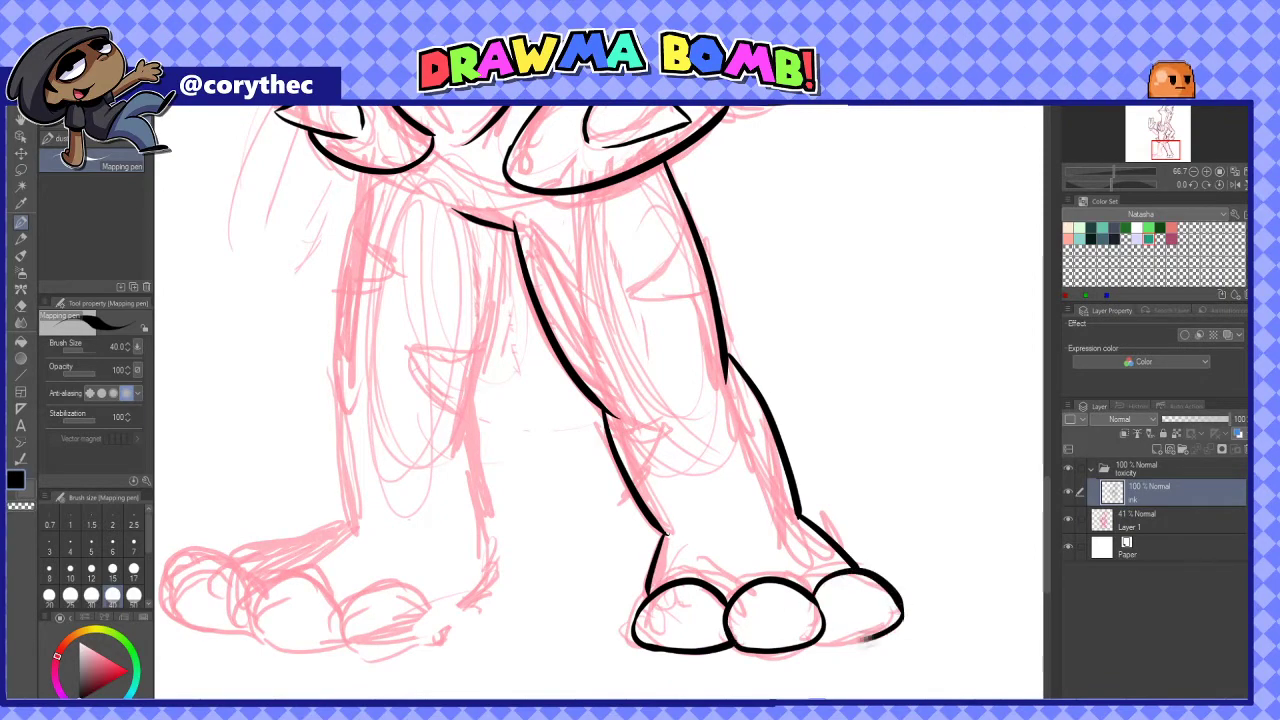
Ink the inner and outer contours of the leg beneath the raised hand down to the ankle and heel
key(ctrl+minus)
key(ctrl+minus)
key(ctrl+plus)
drag(584, 428, 562, 562)
drag(688, 436, 645, 586)
drag(640, 440, 666, 370)
drag(583, 446, 585, 574)
drag(698, 464, 697, 576)
key(ctrl+z)
mouse_move(698, 570)
mouse_down()
mouse_move(710, 601)
mouse_move(660, 651)
mouse_up()
Ink the top of the foot beneath the raised hand and its three rounded toes
mouse_move(640, 560)
mouse_down()
mouse_move(698, 564)
mouse_move(570, 609)
mouse_up()
mouse_move(562, 660)
mouse_down()
mouse_move(513, 624)
mouse_move(577, 614)
mouse_up()
drag(584, 667, 643, 630)
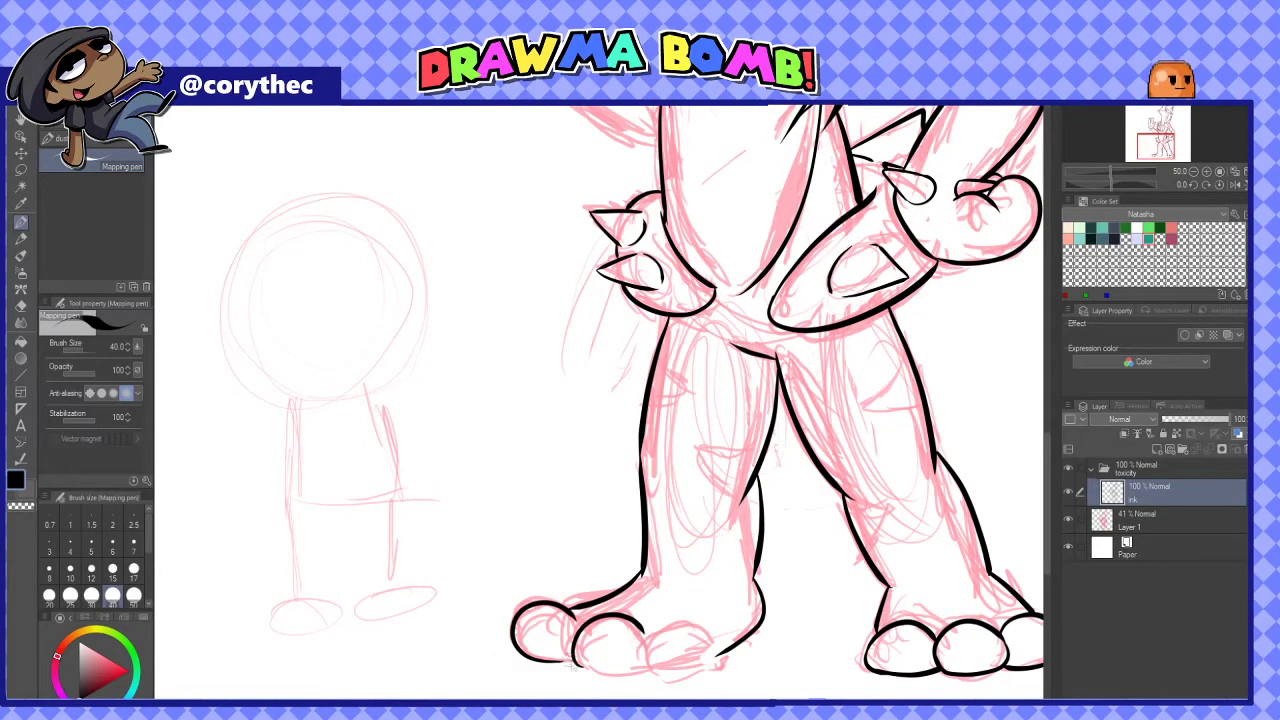
drag(575, 660, 644, 656)
mouse_move(680, 624)
mouse_down()
mouse_move(645, 664)
mouse_move(724, 655)
mouse_up()
key(ctrl+z)
drag(648, 666, 718, 657)
mouse_move(683, 625)
mouse_down()
mouse_move(664, 621)
mouse_move(702, 628)
mouse_up()
Ink the triangular markings on the thighs and knees of both legs
drag(700, 400, 560, 520)
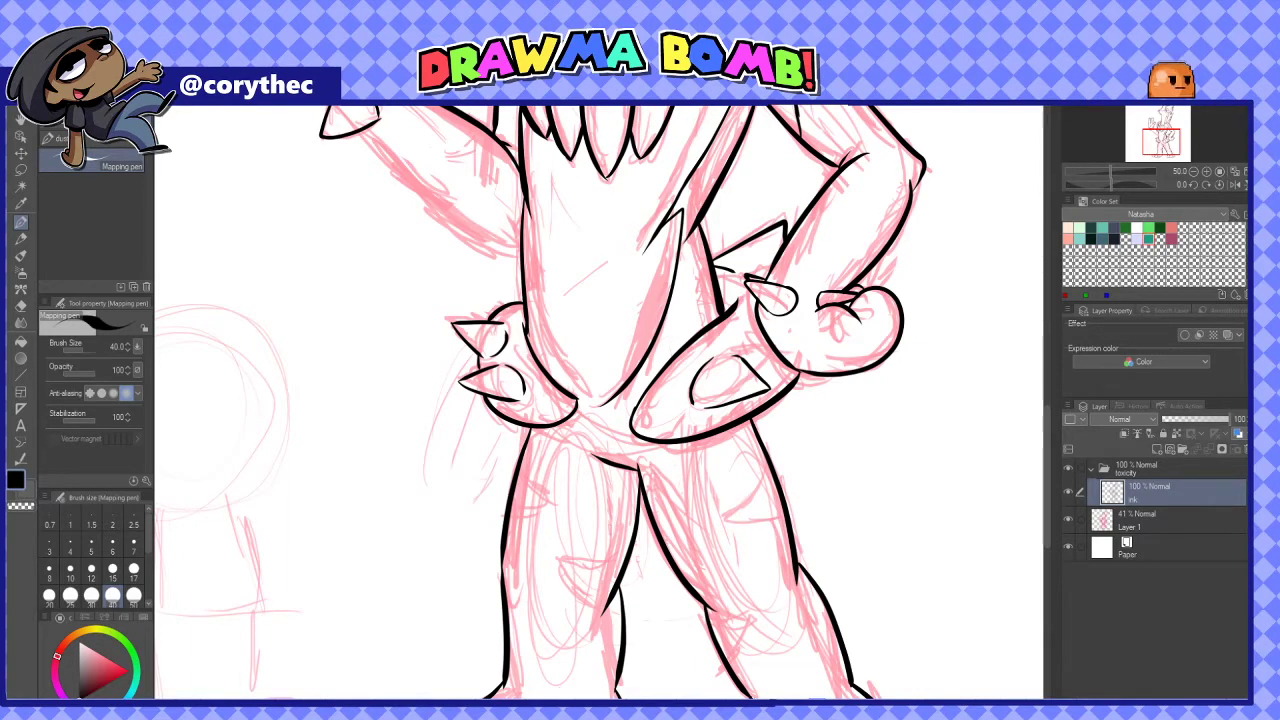
mouse_move(767, 459)
mouse_down()
mouse_move(724, 519)
mouse_move(783, 523)
mouse_up()
mouse_move(520, 471)
mouse_down()
mouse_move(553, 503)
mouse_move(510, 519)
mouse_up()
drag(627, 564, 566, 571)
drag(566, 571, 603, 612)
scroll(630, 590, down, 2)
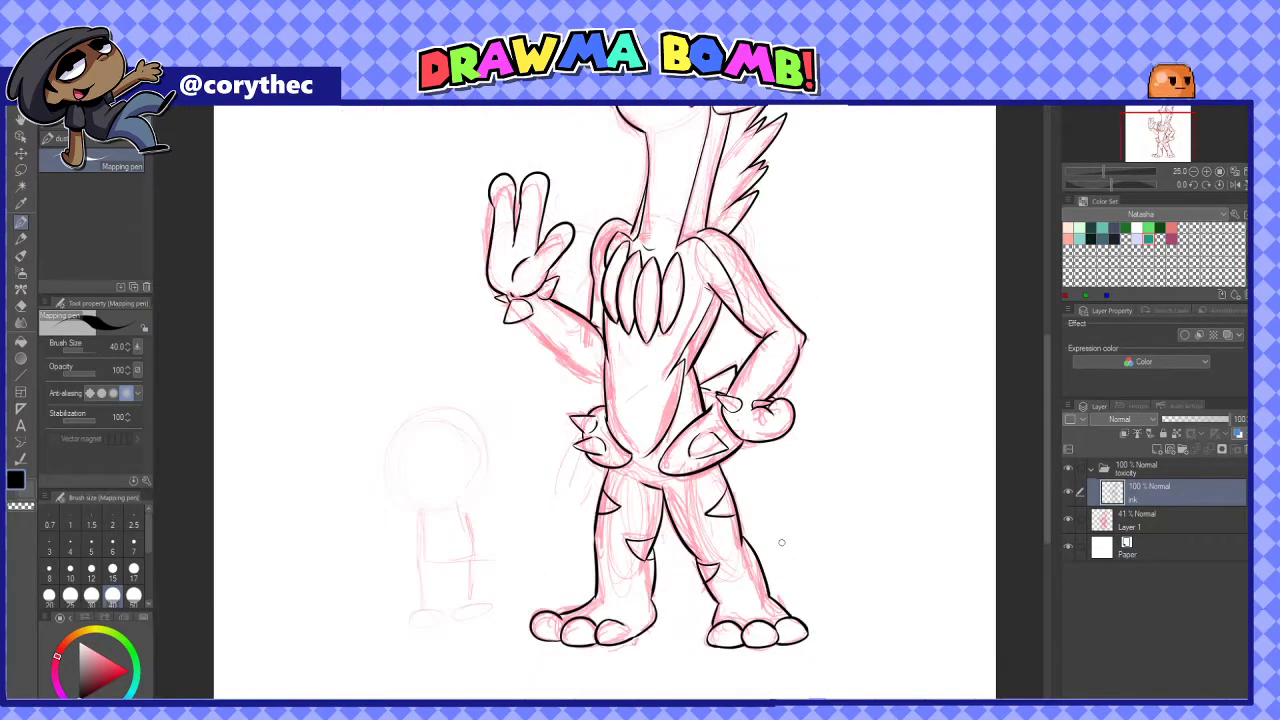
Ink a curved nail line along the lower edge of each toe on both feet
scroll(627, 635, up, 3)
drag(530, 668, 684, 604)
drag(442, 669, 526, 667)
drag(356, 648, 434, 660)
mouse_move(840, 665)
mouse_down()
mouse_move(554, 615)
mouse_move(629, 621)
mouse_up()
drag(640, 624, 721, 620)
drag(731, 613, 796, 597)
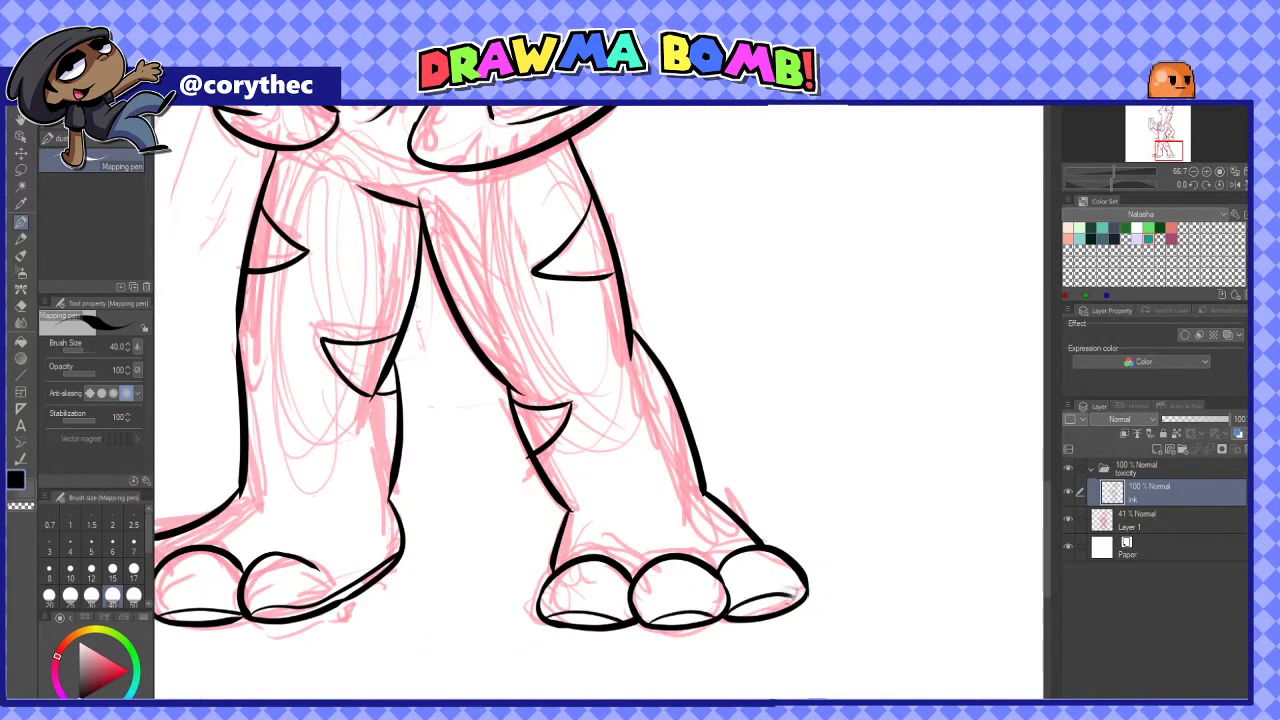
Ink the inner contour lines of the raised hand's palm and its three fingers
scroll(471, 471, down, 2)
scroll(471, 471, up, 2)
mouse_move(462, 462)
mouse_down()
mouse_move(620, 590)
mouse_move(690, 685)
mouse_up()
drag(530, 290, 552, 372)
mouse_move(463, 312)
mouse_down()
mouse_move(506, 325)
mouse_move(506, 411)
mouse_up()
drag(595, 376, 543, 502)
scroll(561, 493, down, 2)
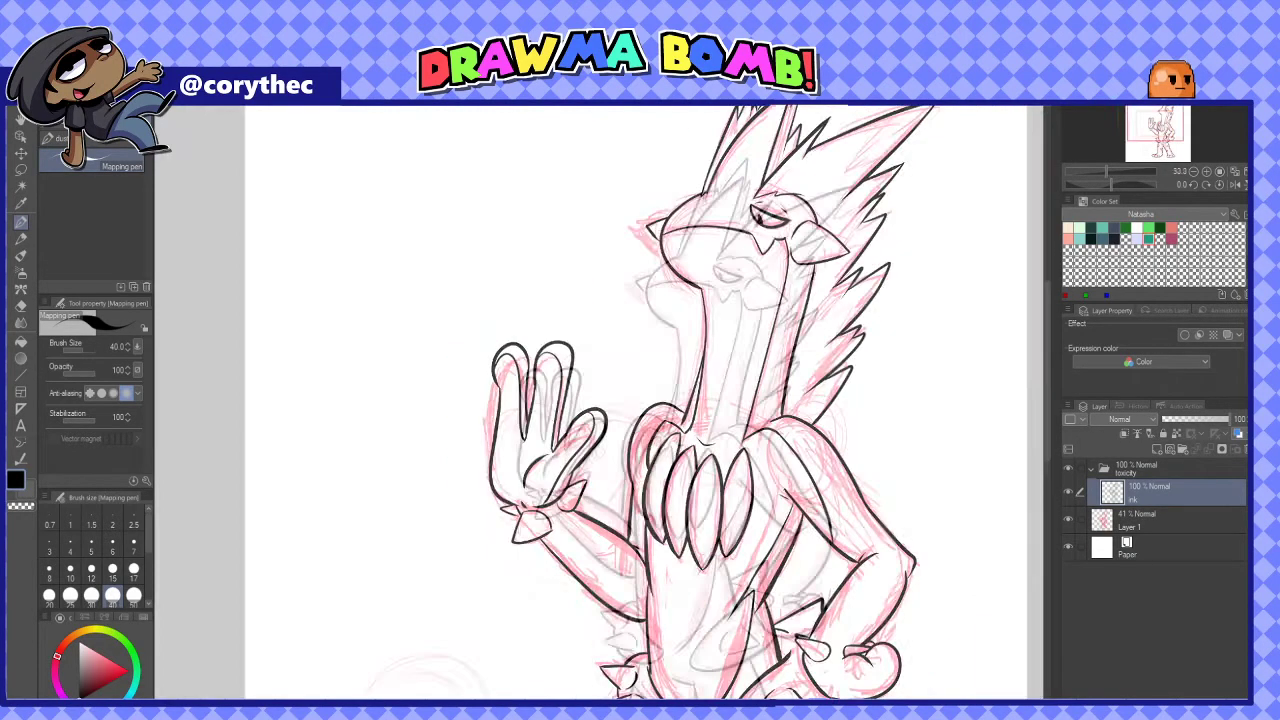
Ink the small inner palm contour on the fist resting at the hip
scroll(700, 480, up, 2)
drag(668, 506, 698, 532)
drag(684, 520, 716, 532)
scroll(600, 400, down, 4)
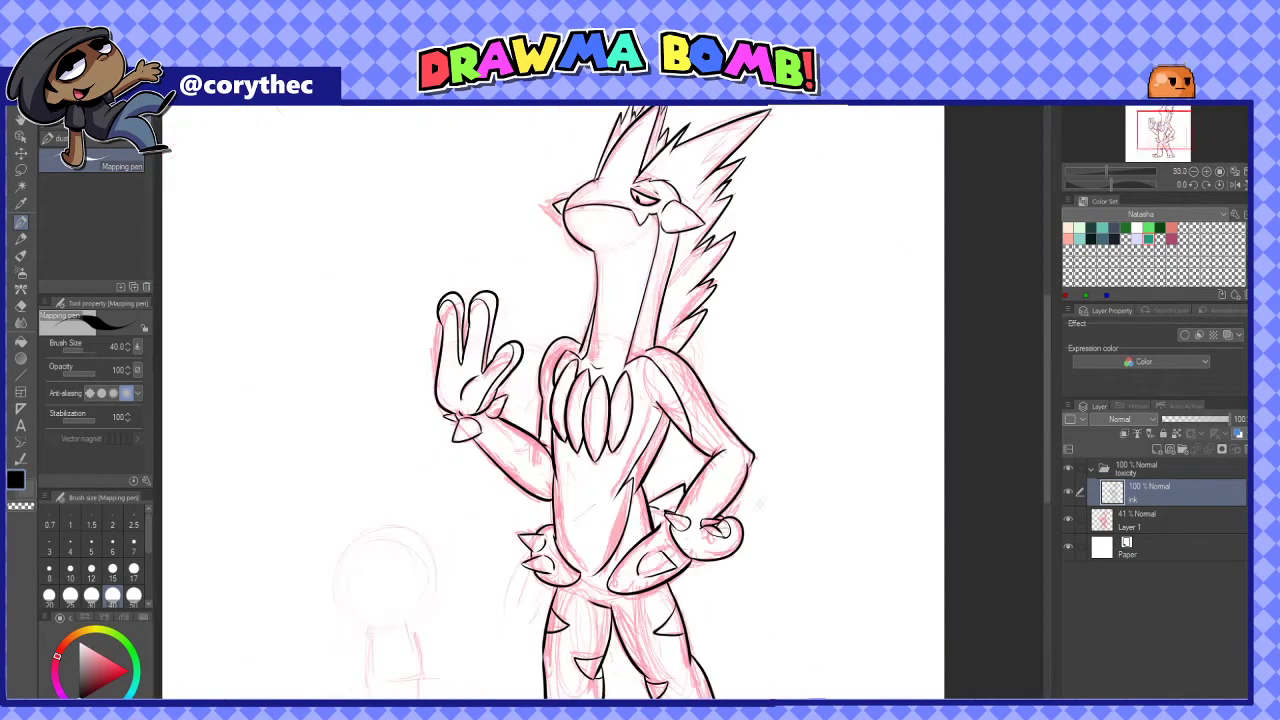
Add a layer named base beneath the ink and paste the colour reference image onto a layer above the folder
click(1192, 449)
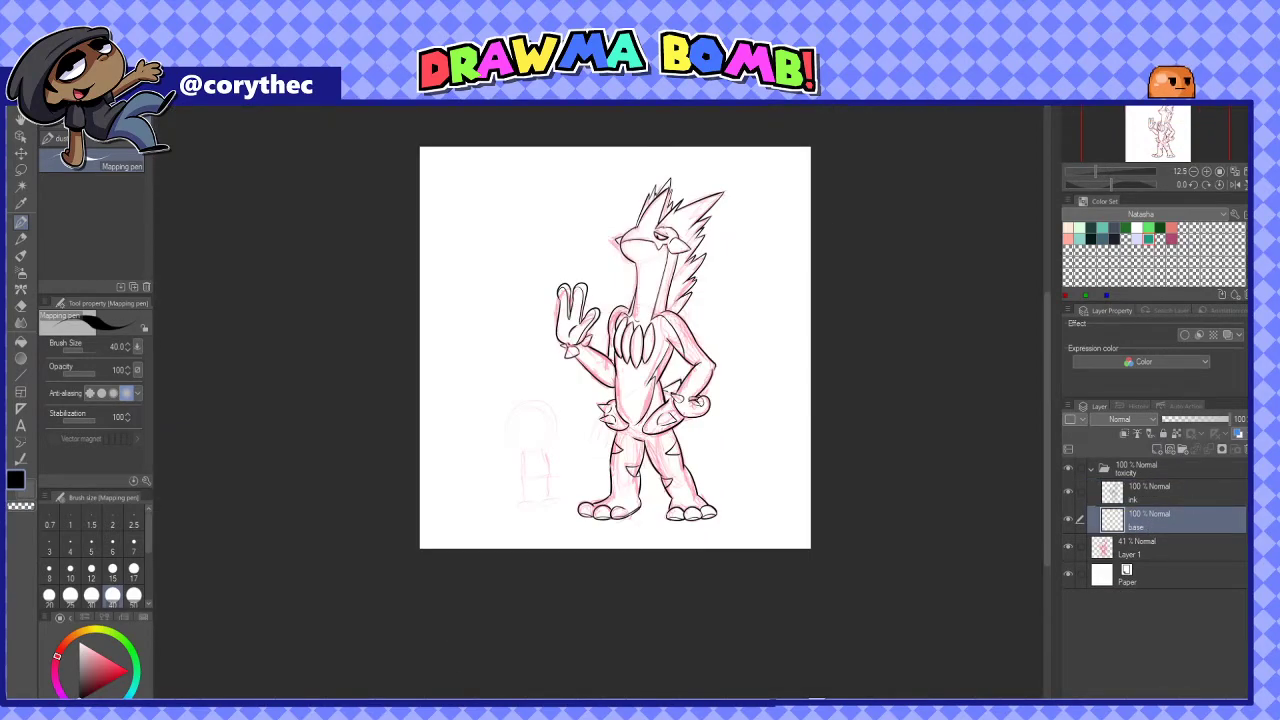
key(ctrl+v)
drag(1192, 470, 1192, 466)
Sample the purple from the reference image and hide the red sketch layer
scroll(441, 157, up, 4)
alt+click(459, 175)
drag(980, 545, 580, 388)
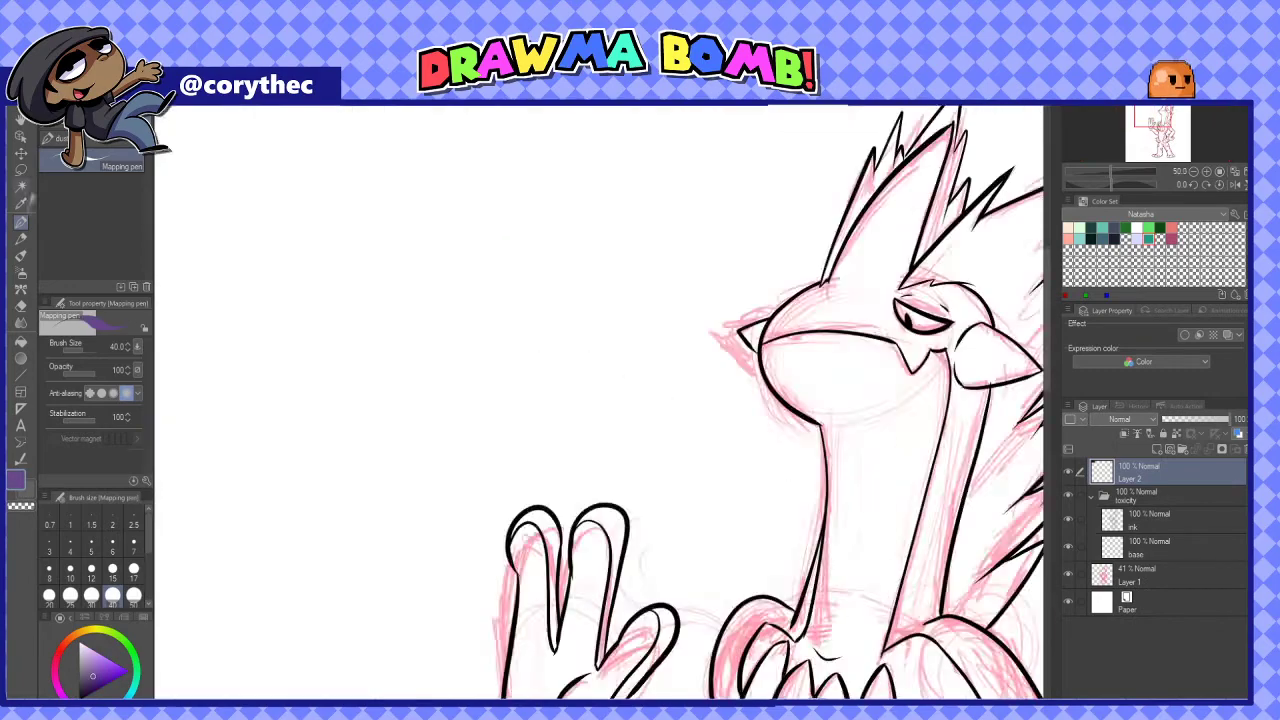
scroll(660, 394, down, 2)
key(w)
click(1068, 575)
Auto-select the creature's body regions by referring to multiple layers and fill them with purple on the base layer
click(933, 415)
key(ctrl+d)
click(54, 440)
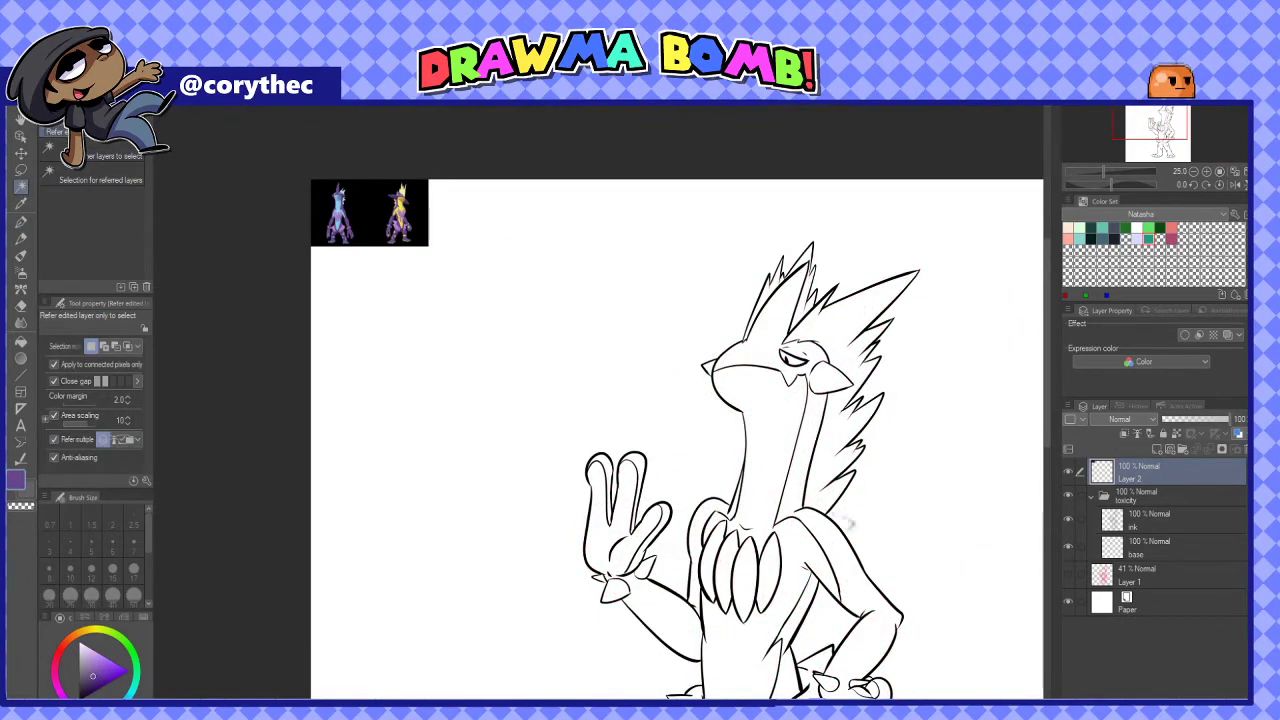
click(840, 560)
shift+click(692, 595)
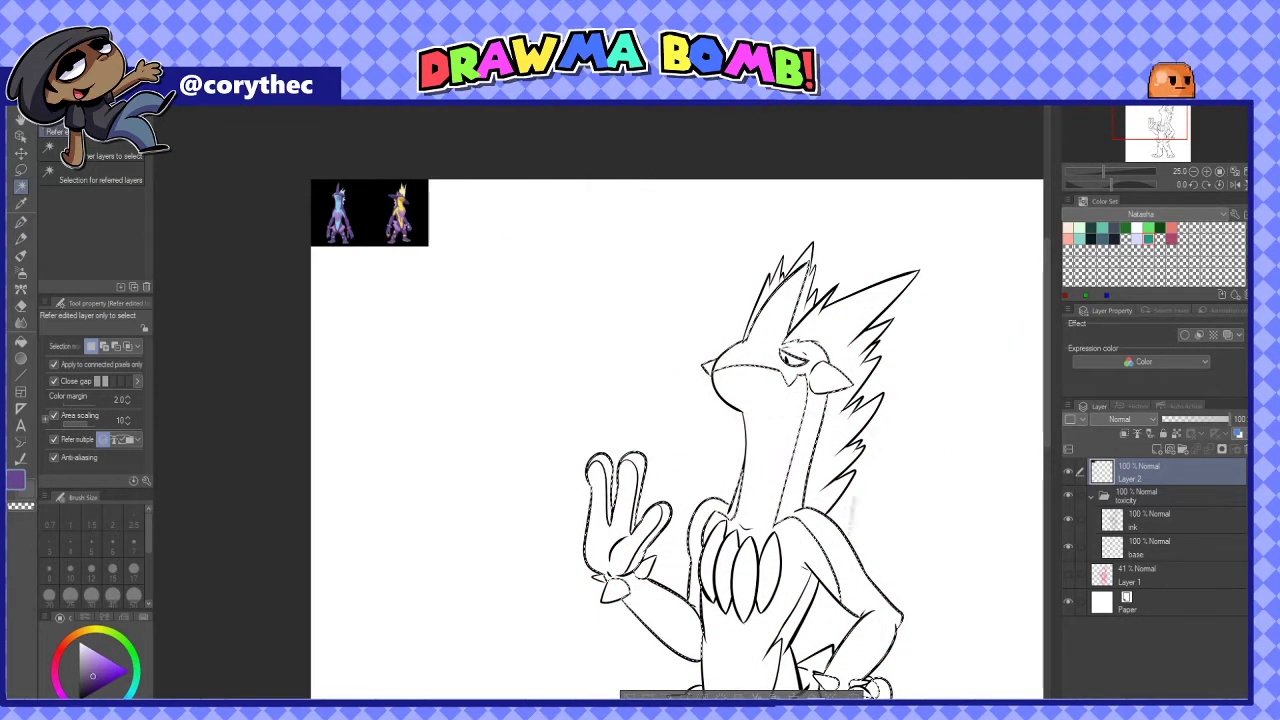
scroll(657, 400, down, 3)
drag(663, 502, 648, 400)
click(760, 633)
key(ctrl+z)
click(1150, 548)
click(760, 633)
key(ctrl+d)
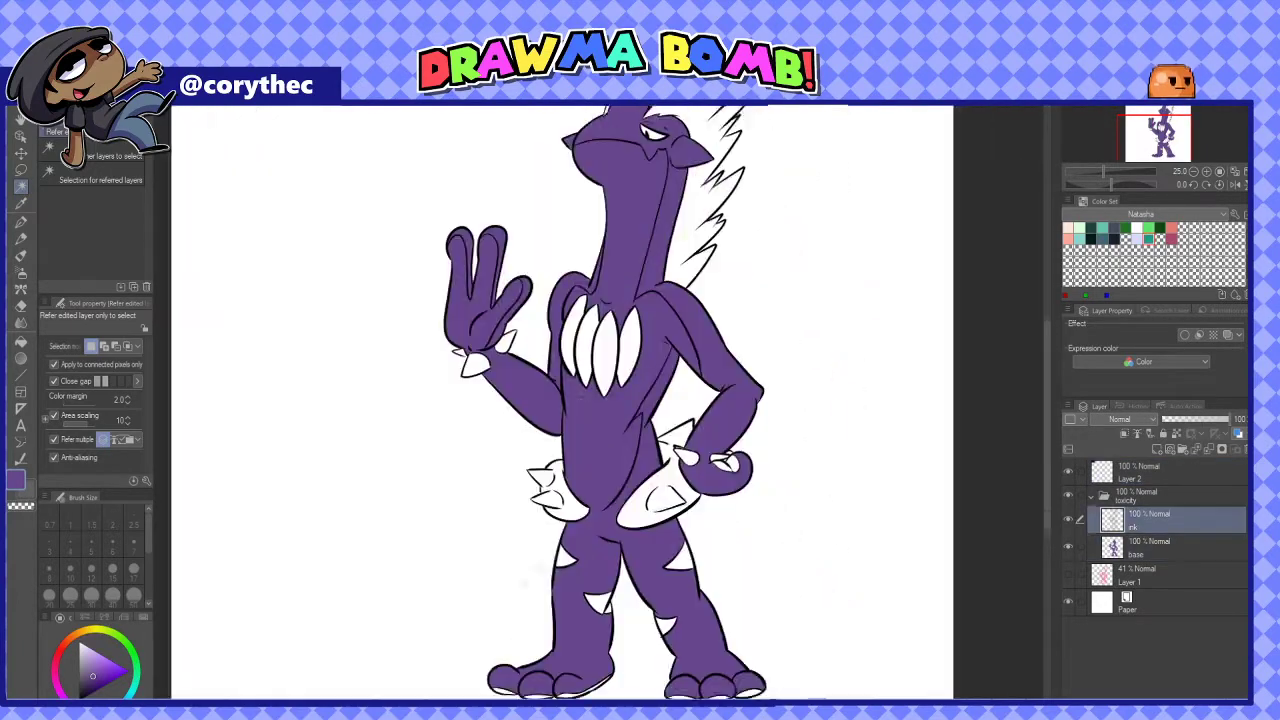
Sample the black line colour for the Mapping pen and add a new layer directly above the base layer
key(p)
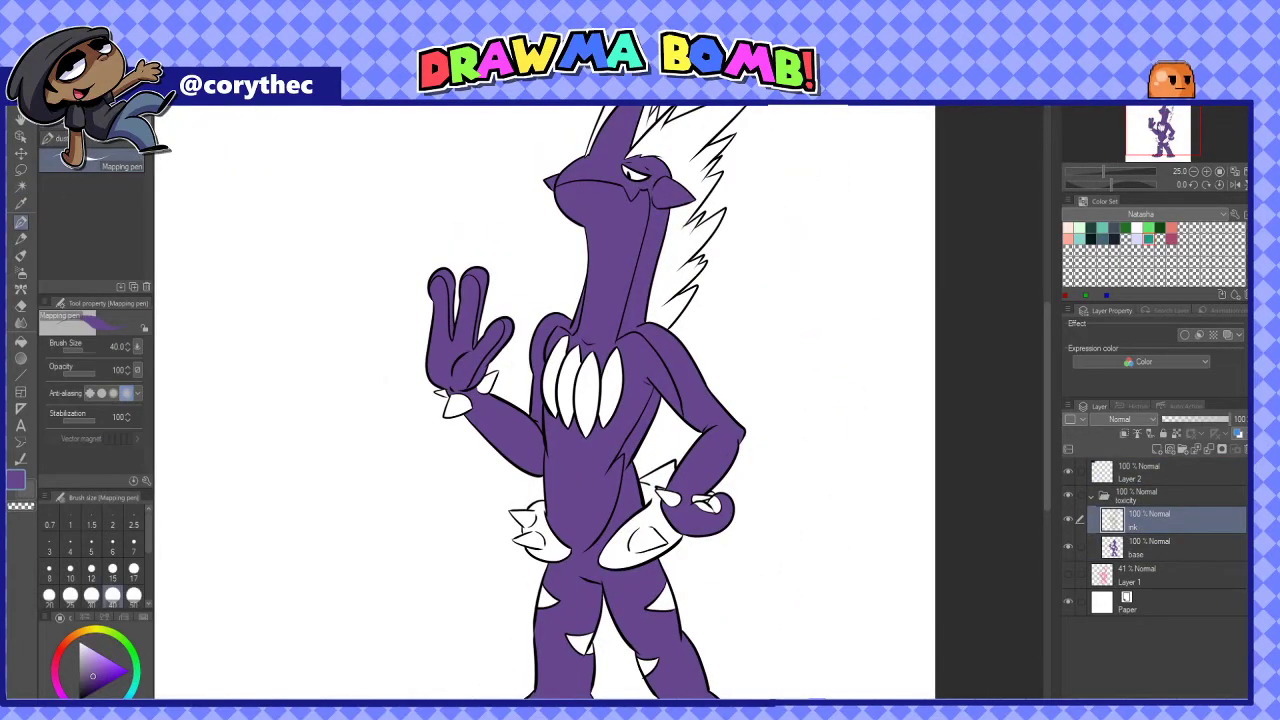
alt+click(571, 550)
scroll(578, 537, up, 3)
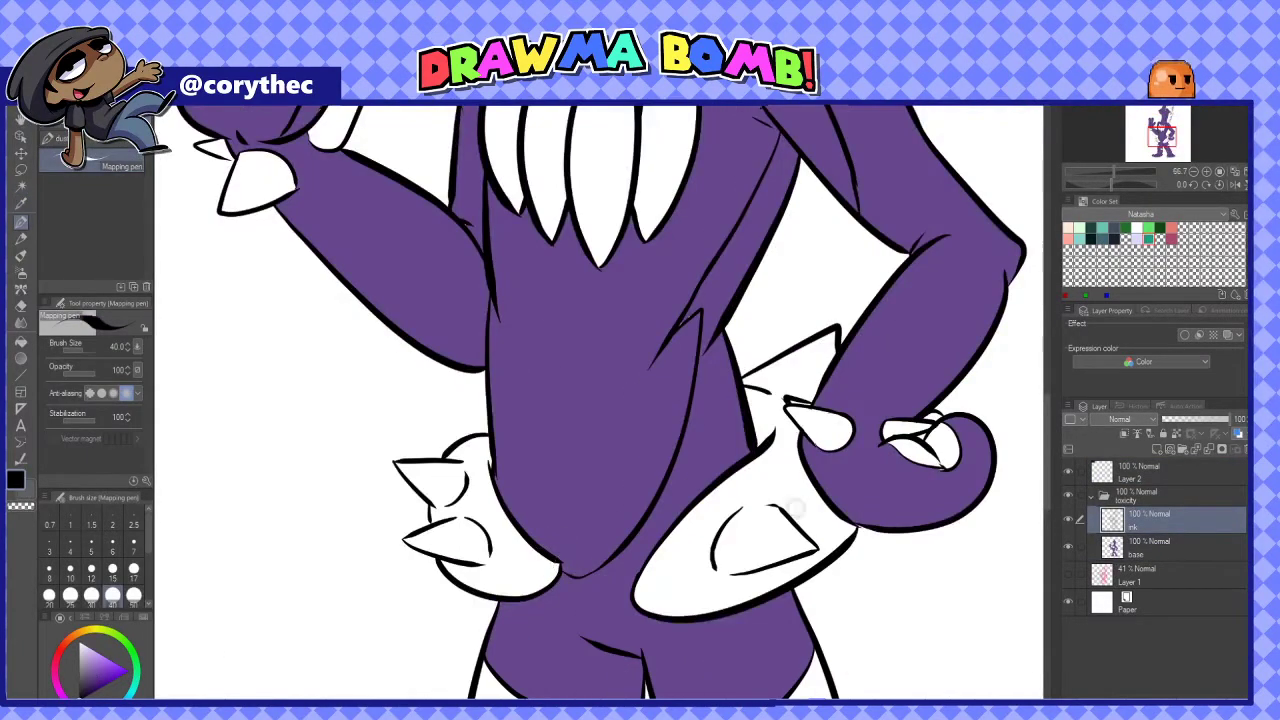
scroll(776, 432, down, 1)
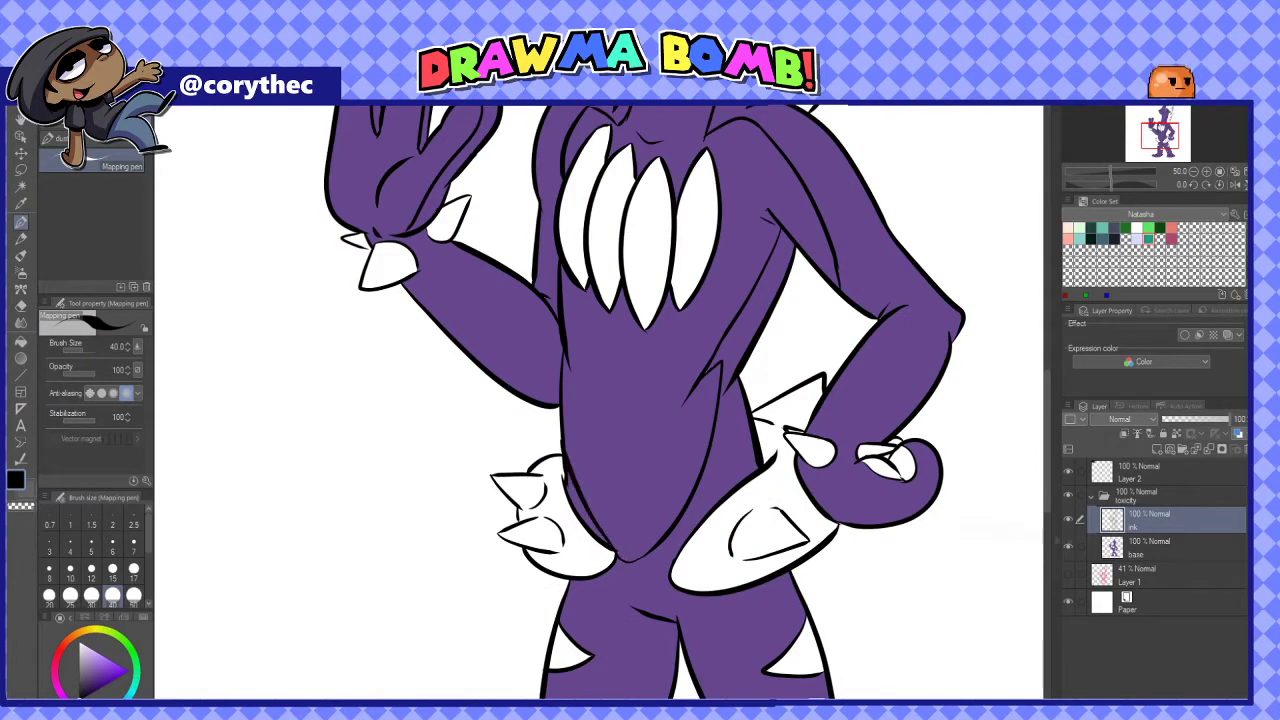
click(1125, 548)
key(ctrl+shift+n)
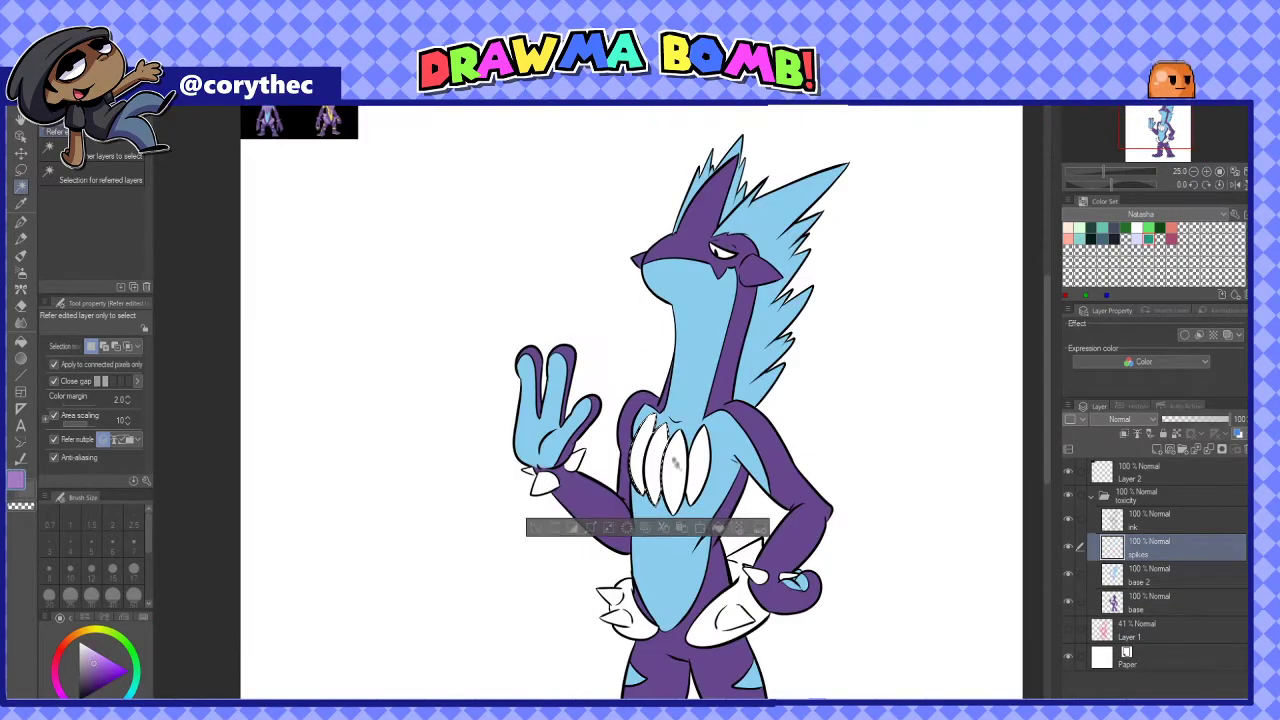
Fill the selected chest, wrist and hip spikes with light purple on the spikes layer
scroll(600, 400, up, 2)
scroll(600, 400, down, 1)
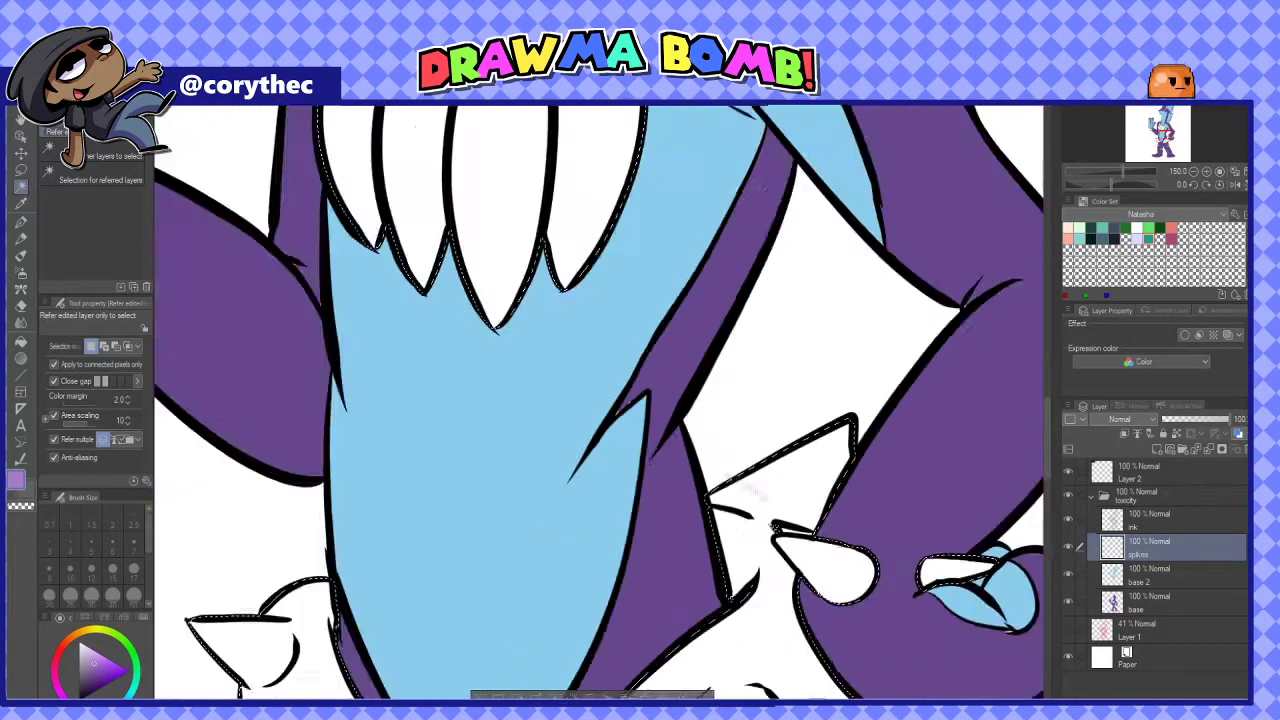
key(alt+BackSpace)
key(ctrl+d)
Paint the remaining small wrist spike below the raised hand light purple with the Mapping pen
scroll(267, 267, up, 3)
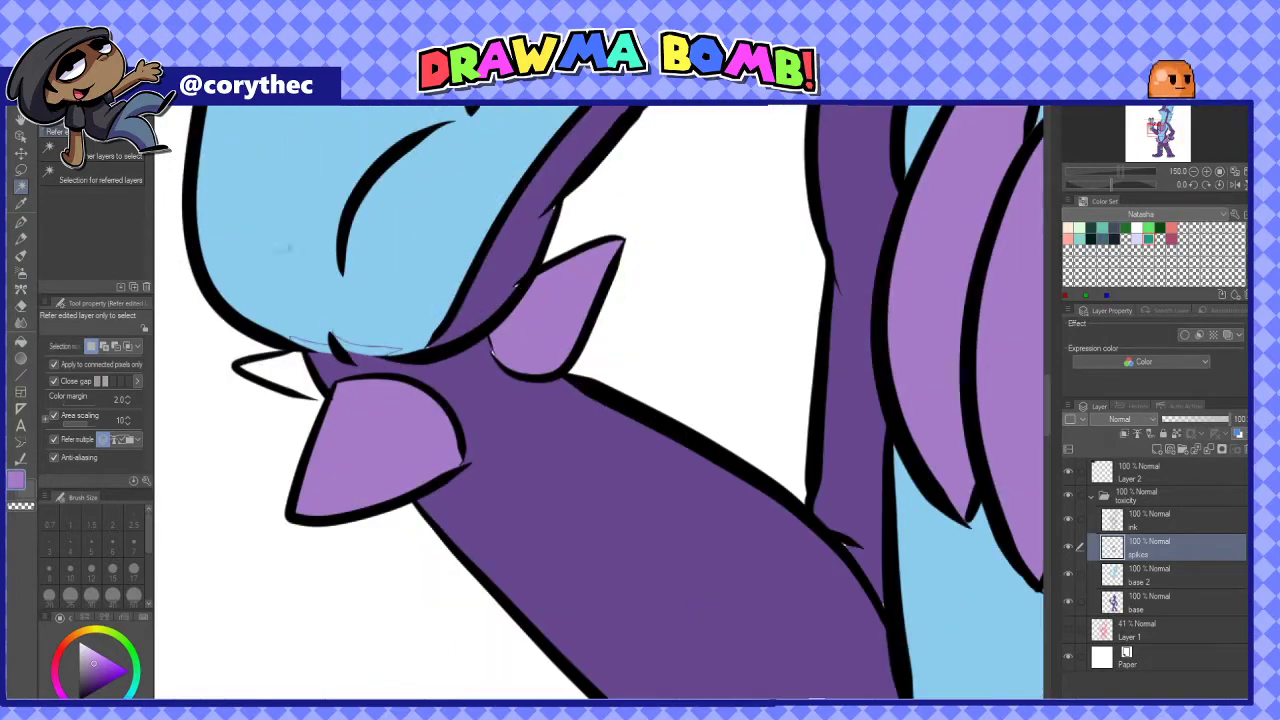
key(p)
drag(254, 368, 304, 384)
Sample the light blue and paint over the gap along the base of the raised palm on the base 2 layer
alt+click(350, 320)
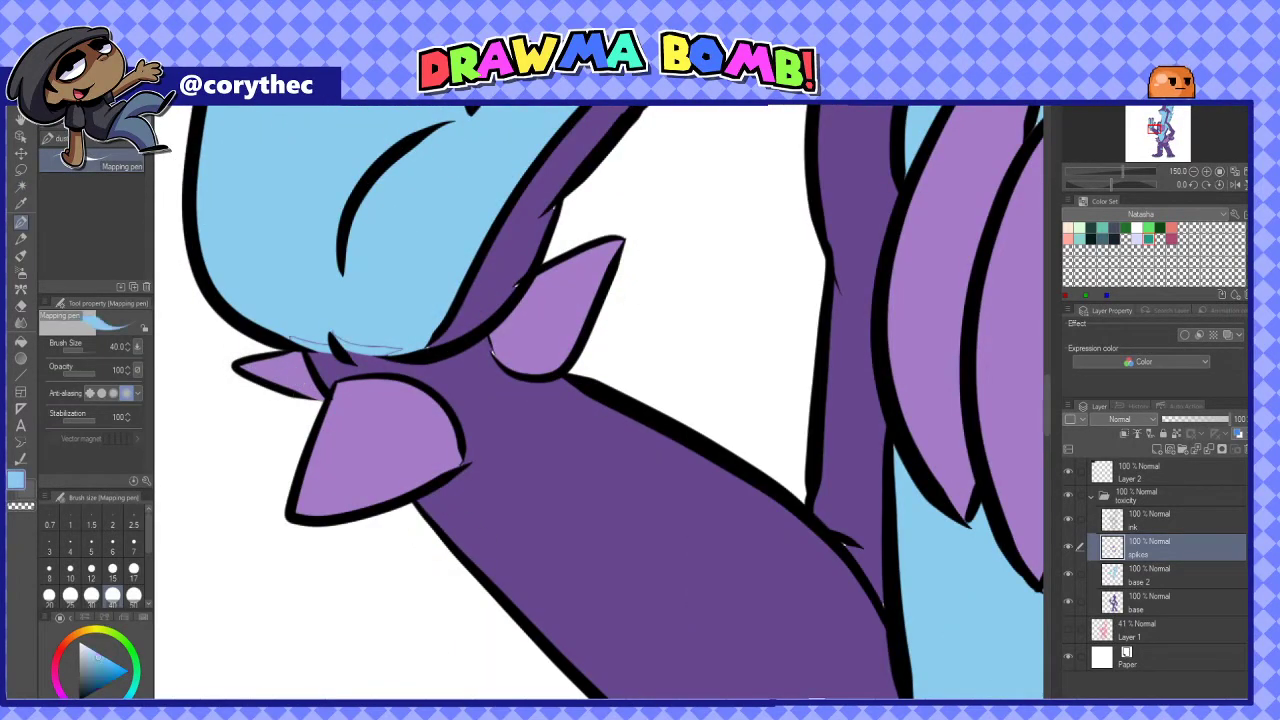
click(1150, 575)
drag(292, 340, 398, 350)
scroll(600, 400, down, 5)
scroll(600, 400, down, 2)
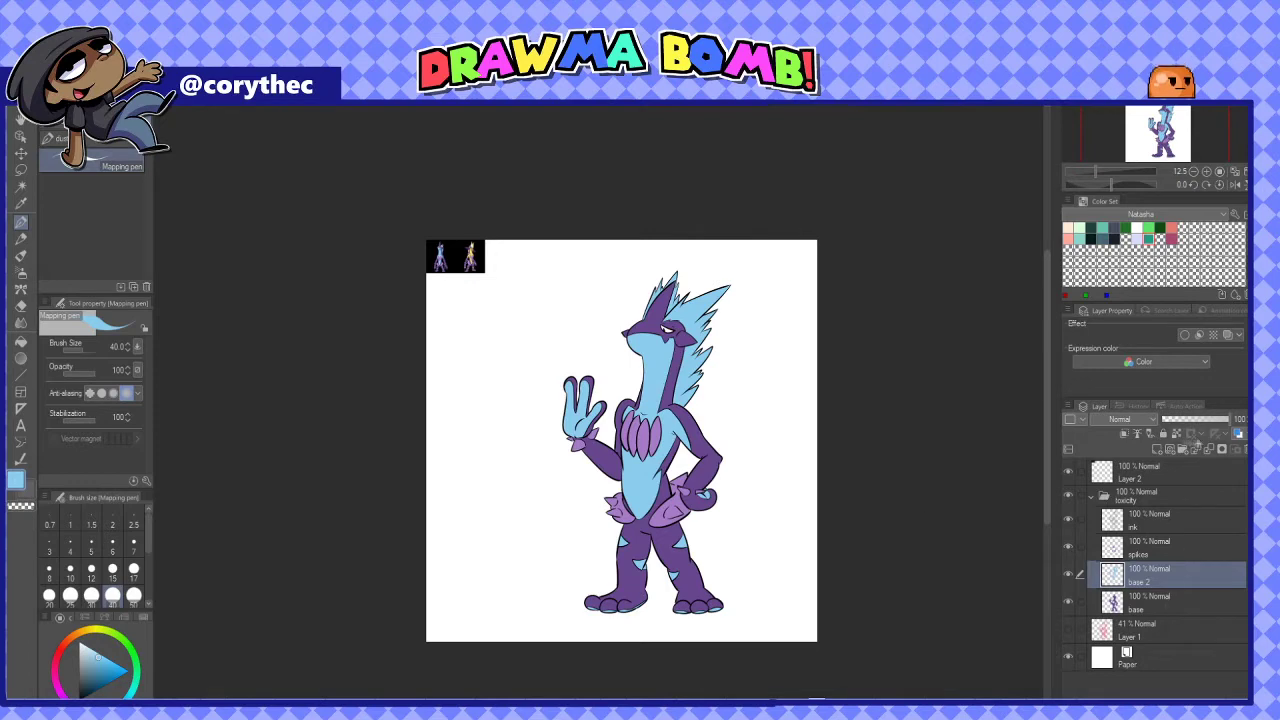
Move the whole toxicity folder toward the lower-right area of the canvas
click(1140, 494)
key(k)
drag(690, 505, 738, 520)
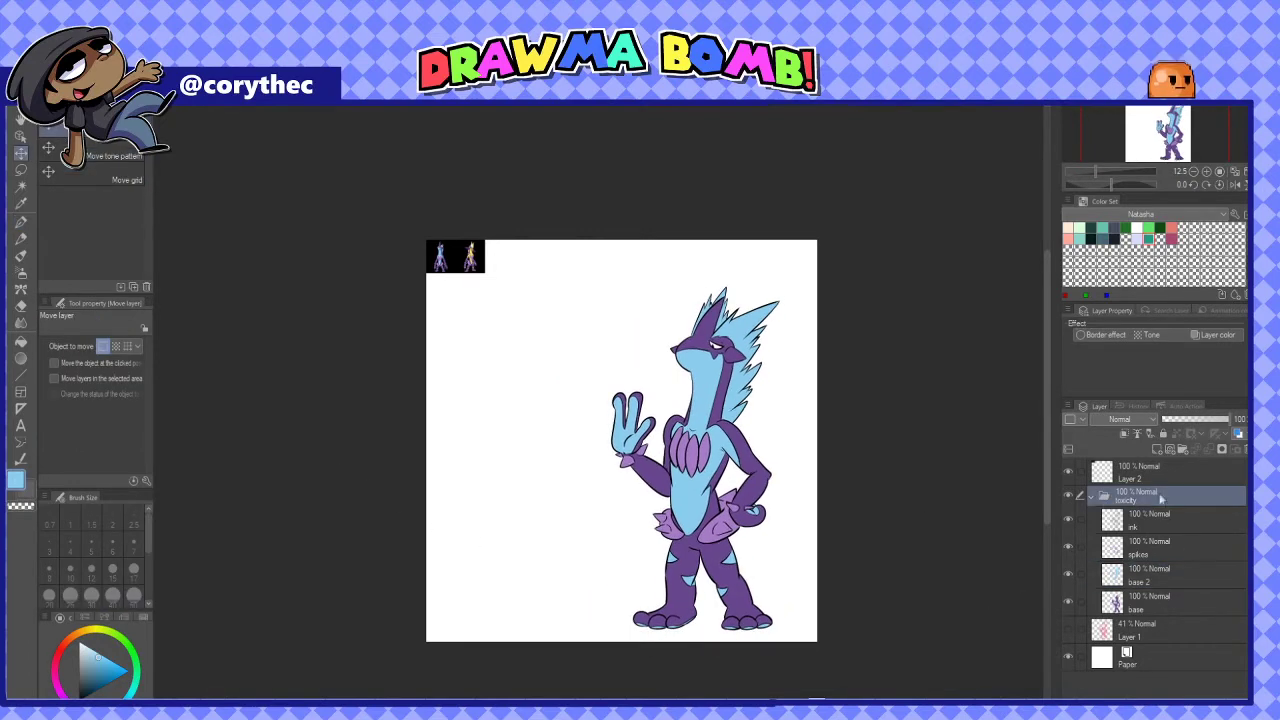
Draw a straight black ground line across the canvas on a new layer beneath the toxicity folder and delete the reference image layer
click(1091, 495)
click(1198, 530)
key(ctrl+shift+n)
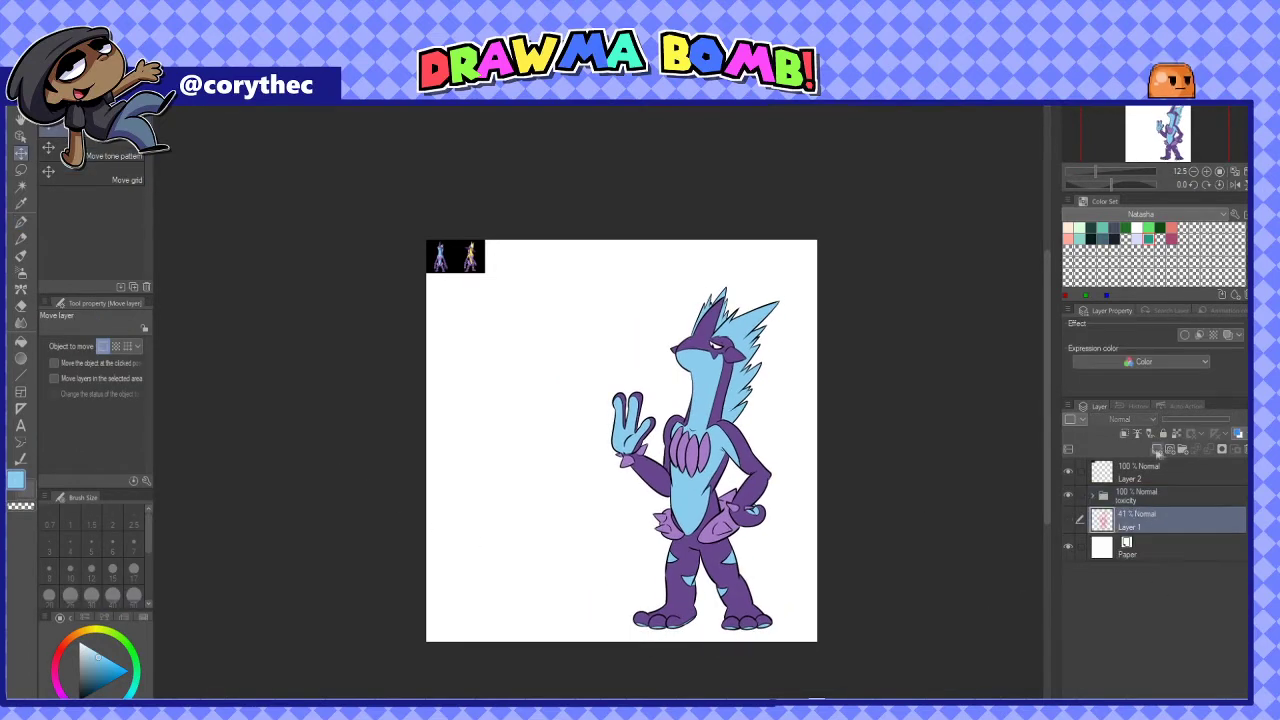
key(u)
key(x)
drag(386, 584, 983, 595)
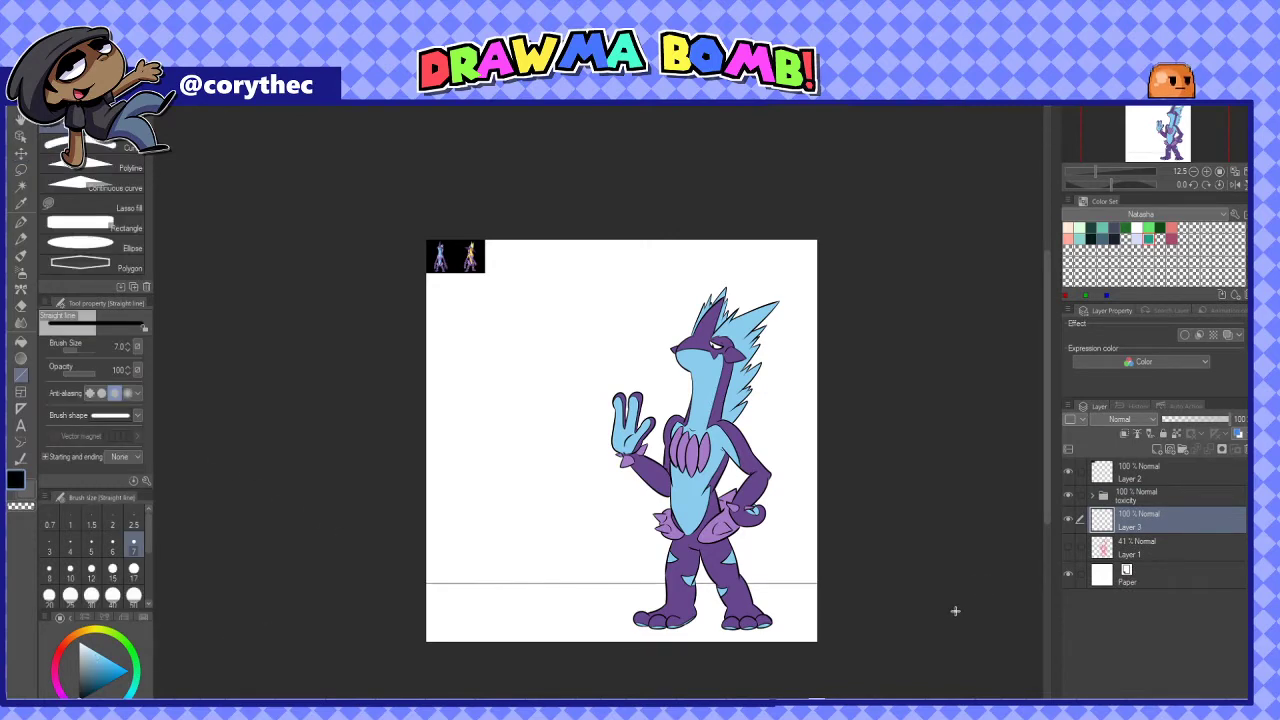
click(1160, 473)
click(1245, 449)
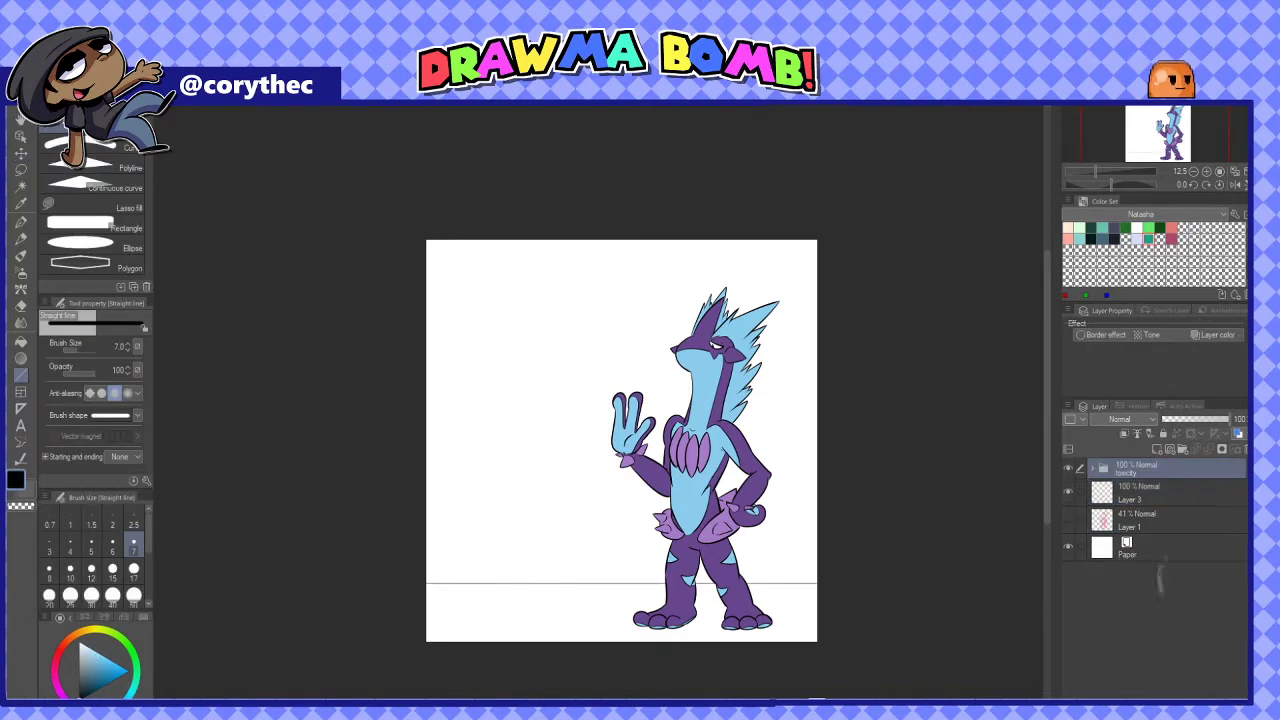
Show the timeline and create an animation folder with a first cel
click(815, 698)
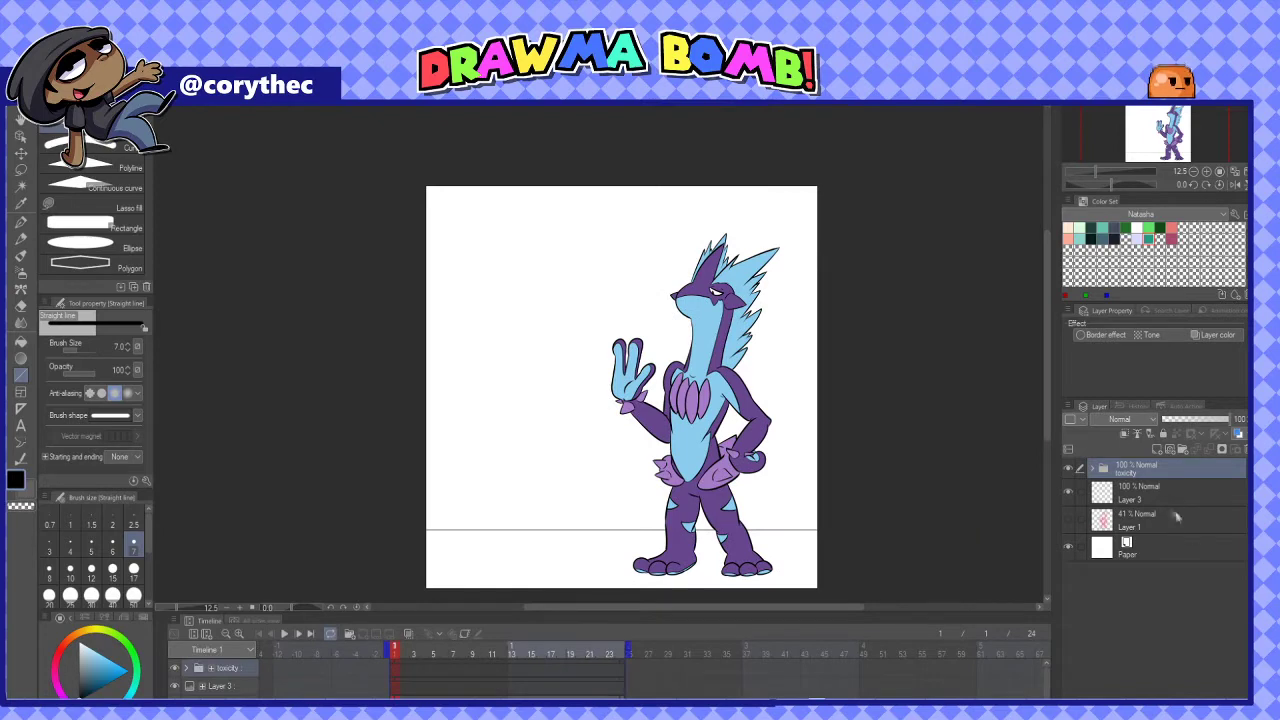
click(350, 633)
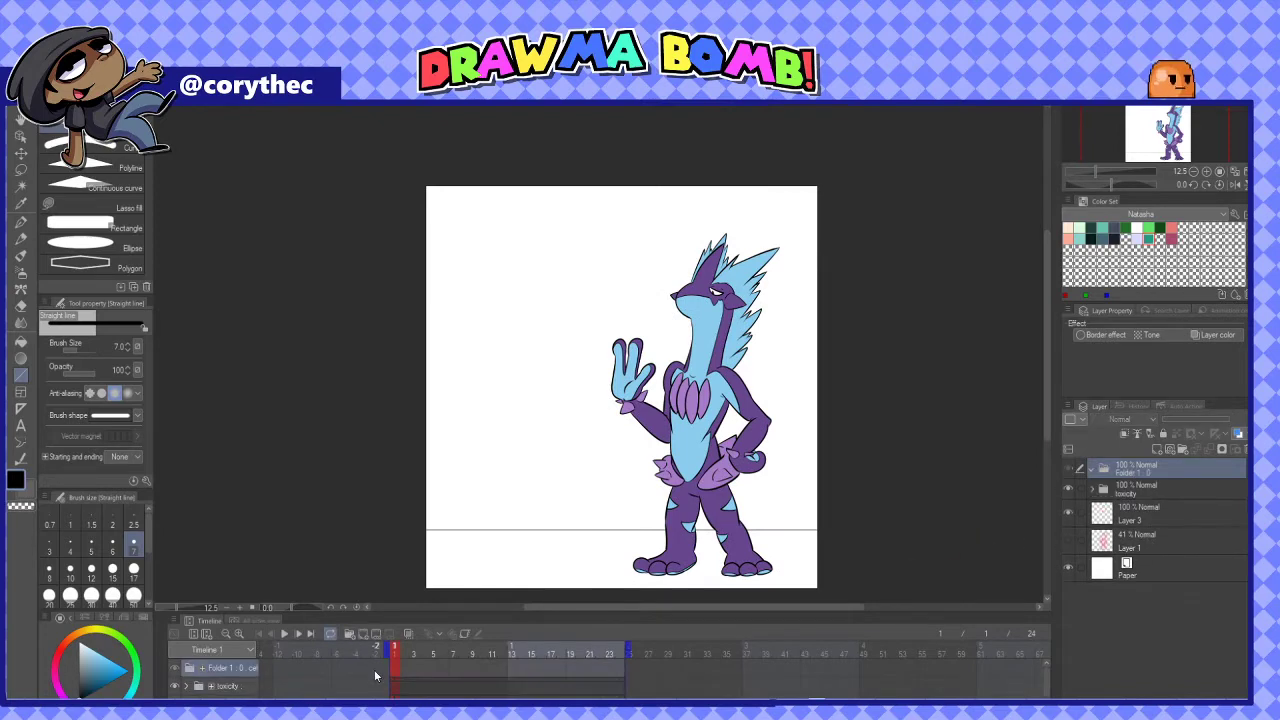
click(364, 634)
Set the drawing tool to the Darker pencil with bright red, undoing the test strokes
key(p)
scroll(540, 582, up, 2)
drag(561, 316, 566, 300)
key(ctrl+z)
click(61, 648)
mouse_move(558, 380)
mouse_down()
mouse_move(511, 412)
mouse_move(563, 350)
mouse_move(585, 425)
mouse_up()
key(ctrl+z)
click(129, 671)
Sketch a small crouching figure's oval head, body sides and feet beside the creature on cel 1
mouse_move(520, 345)
mouse_down()
mouse_move(640, 400)
mouse_move(528, 482)
mouse_up()
mouse_move(582, 418)
mouse_down()
mouse_move(585, 465)
mouse_move(633, 516)
mouse_up()
mouse_move(558, 492)
mouse_down()
mouse_move(540, 542)
mouse_move(592, 563)
mouse_up()
drag(554, 514, 530, 552)
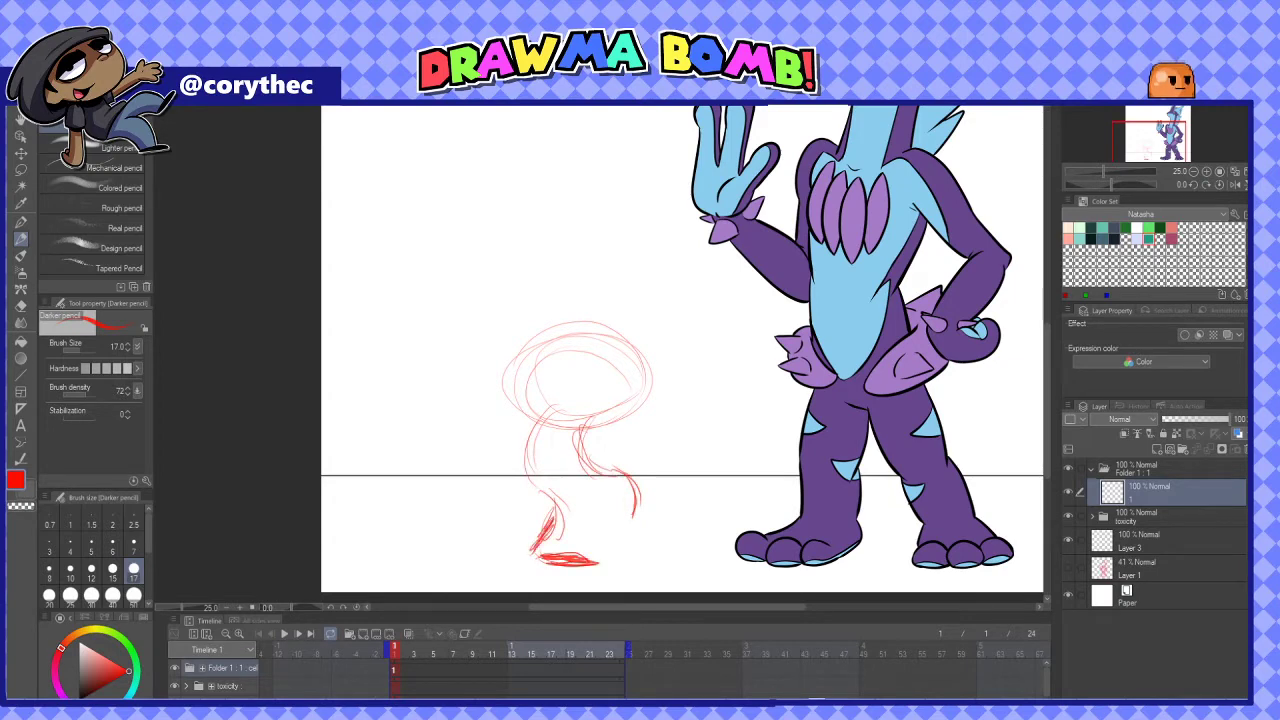
mouse_move(606, 494)
mouse_down()
mouse_move(580, 552)
mouse_move(638, 540)
mouse_move(640, 552)
mouse_up()
Sketch the crouching figure's outstretched arm, other hand and bent legs
drag(550, 408, 502, 434)
drag(548, 428, 472, 446)
drag(496, 422, 464, 468)
mouse_move(597, 424)
mouse_down()
mouse_move(628, 446)
mouse_move(608, 468)
mouse_up()
drag(695, 460, 678, 469)
drag(514, 441, 535, 517)
drag(582, 440, 580, 476)
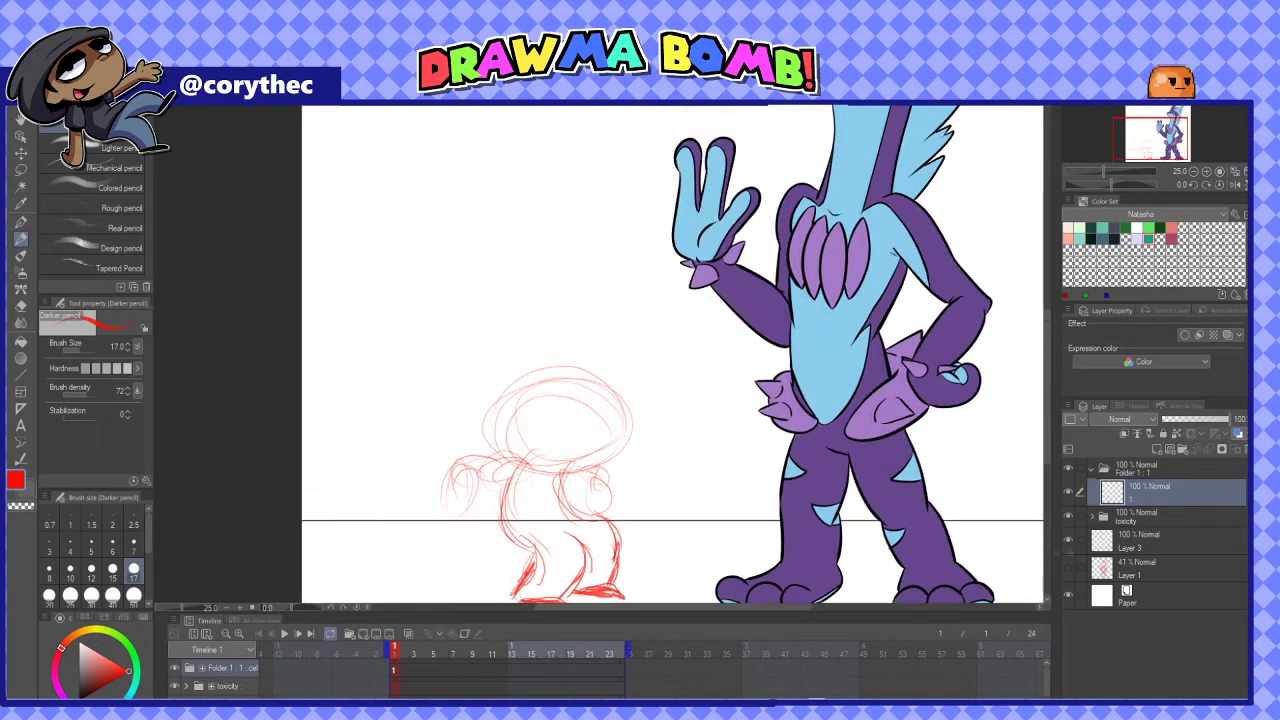
Enable onion skin on the animation folder, add cel 2 and place it at frame 4
click(202, 667)
click(202, 667)
key(Right)
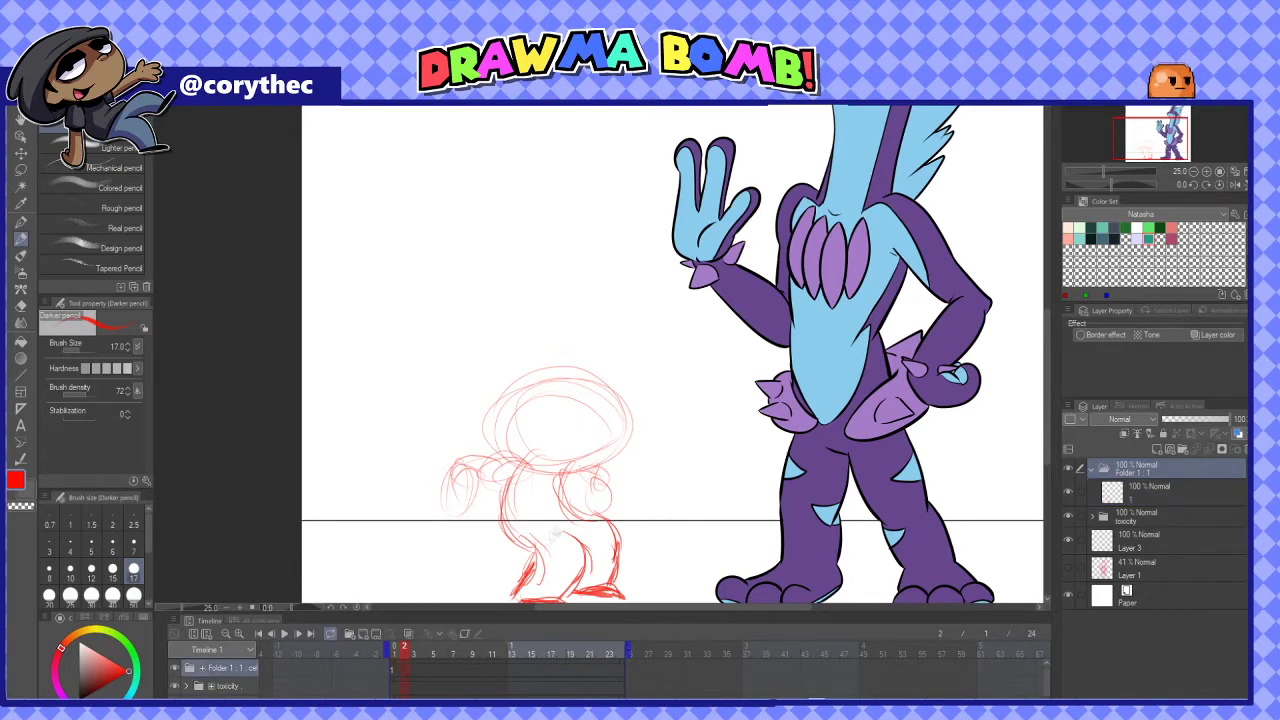
click(408, 633)
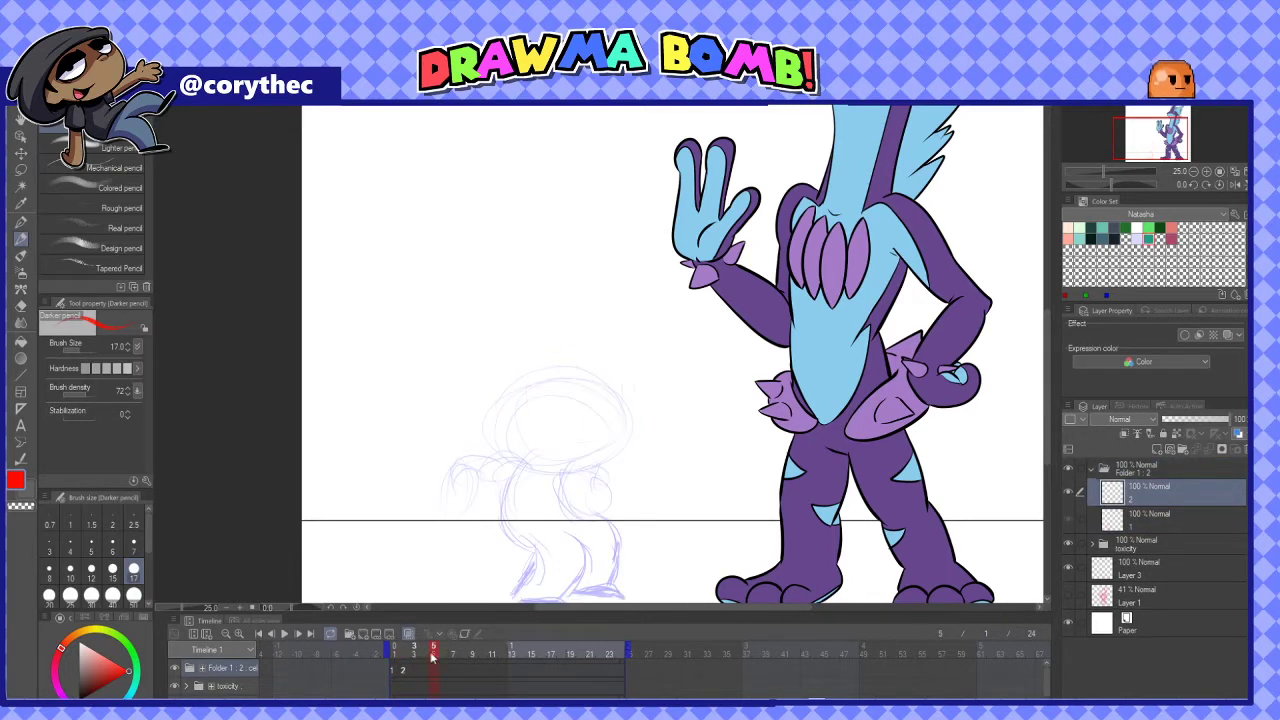
click(424, 654)
Sketch the jumping figure's round head, torso and raised arm with its hand on cel 2
drag(585, 262, 575, 378)
mouse_move(630, 290)
mouse_down()
mouse_move(540, 370)
mouse_move(520, 470)
mouse_move(598, 490)
mouse_up()
drag(603, 384, 590, 488)
drag(598, 386, 602, 438)
mouse_move(598, 362)
mouse_down()
mouse_move(634, 246)
mouse_move(660, 282)
mouse_up()
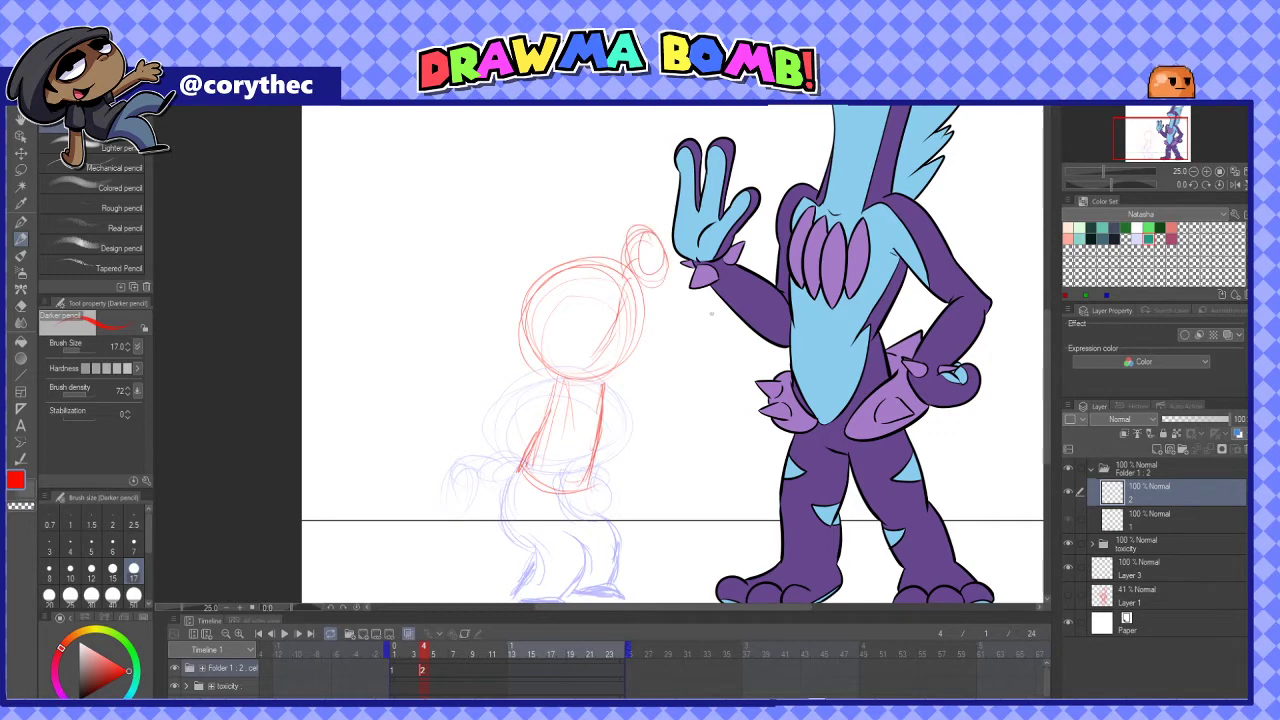
drag(612, 320, 555, 395)
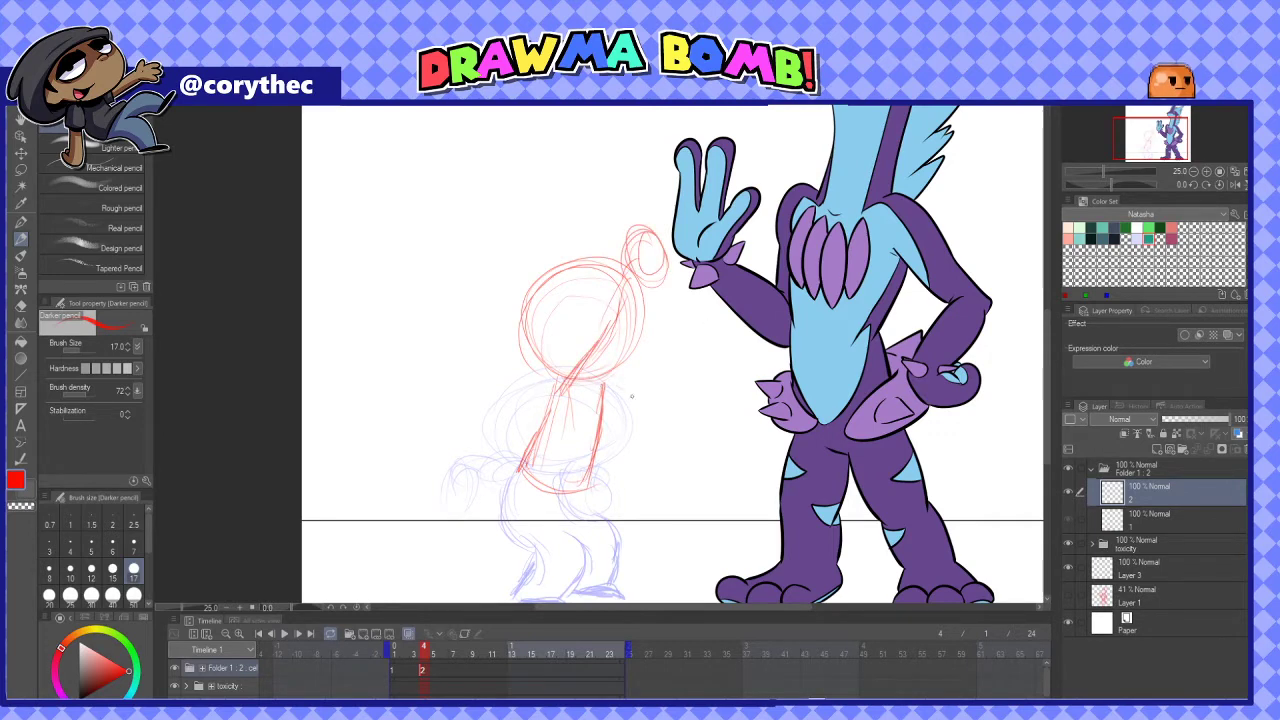
Sketch the jumping figure's forward-reaching arm and hand and the rear leg
mouse_move(631, 400)
mouse_down()
mouse_move(624, 428)
mouse_move(602, 436)
mouse_up()
drag(530, 462, 500, 538)
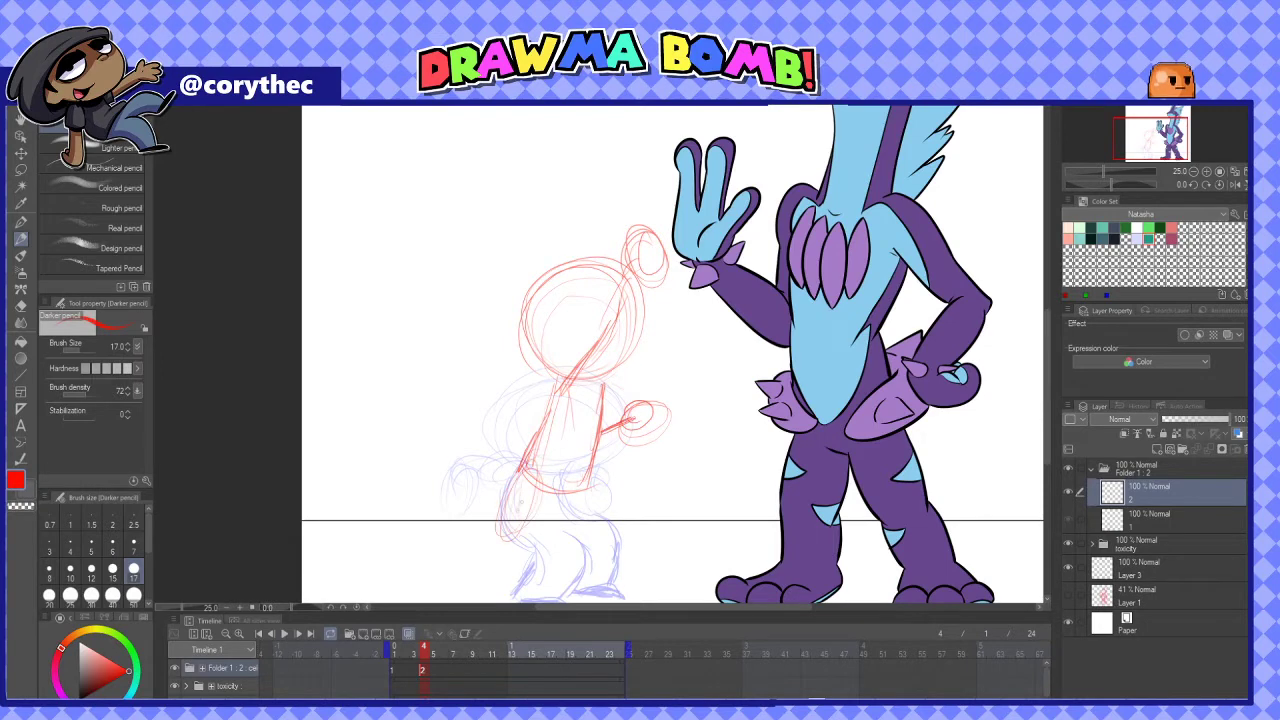
drag(528, 470, 515, 552)
Move and transform the jumping figure's sketch on cel 2 to adjust its placement
key(k)
mouse_move(575, 428)
mouse_down()
mouse_move(594, 429)
mouse_move(581, 454)
mouse_up()
key(ctrl+t)
drag(698, 403, 696, 388)
click(566, 594)
click(21, 240)
Sketch the jumping figure's rear foot and nudge the cel 2 drawing slightly
drag(530, 566, 558, 600)
drag(555, 582, 577, 530)
drag(743, 488, 726, 437)
key(k)
drag(597, 374, 609, 365)
Sketch and strengthen both dangling legs beneath the jumping figure's torso
key(p)
mouse_move(592, 456)
mouse_down()
mouse_move(560, 536)
mouse_move(572, 520)
mouse_up()
drag(524, 448, 516, 524)
drag(560, 440, 556, 476)
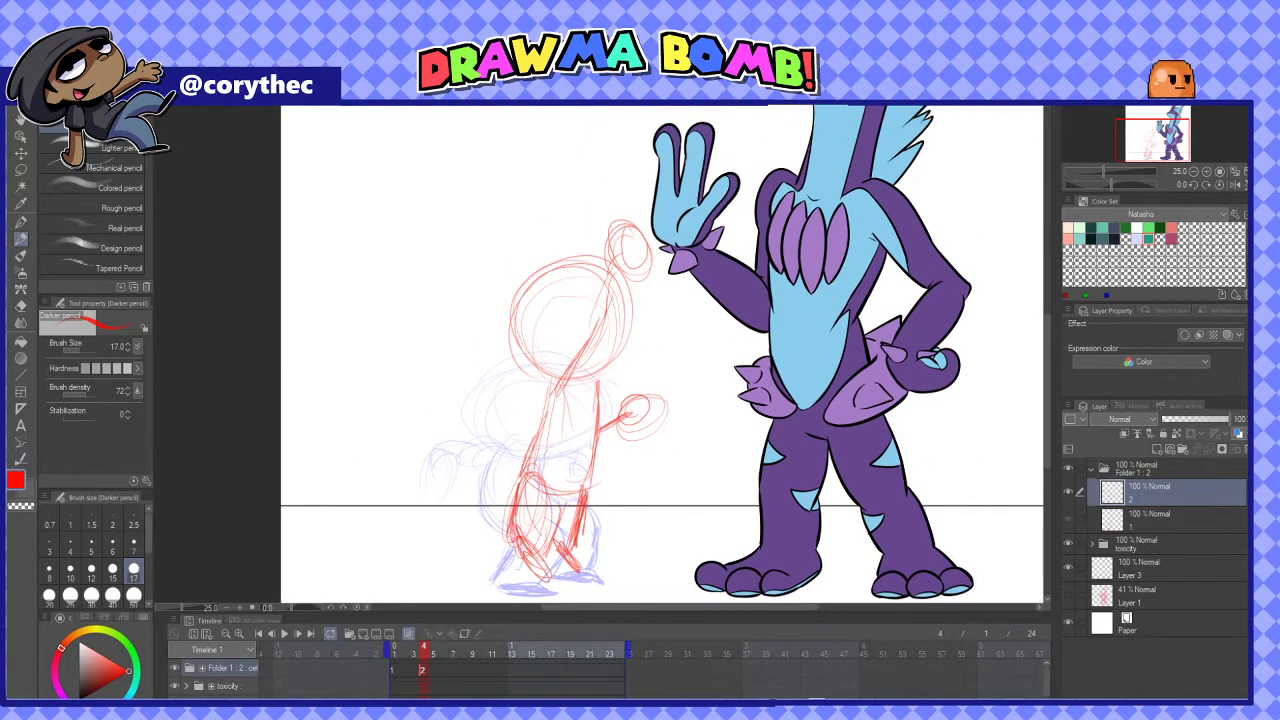
Assign cel 1 to frame 8 and cel 3 to frame 12 of the animation folder
click(462, 669)
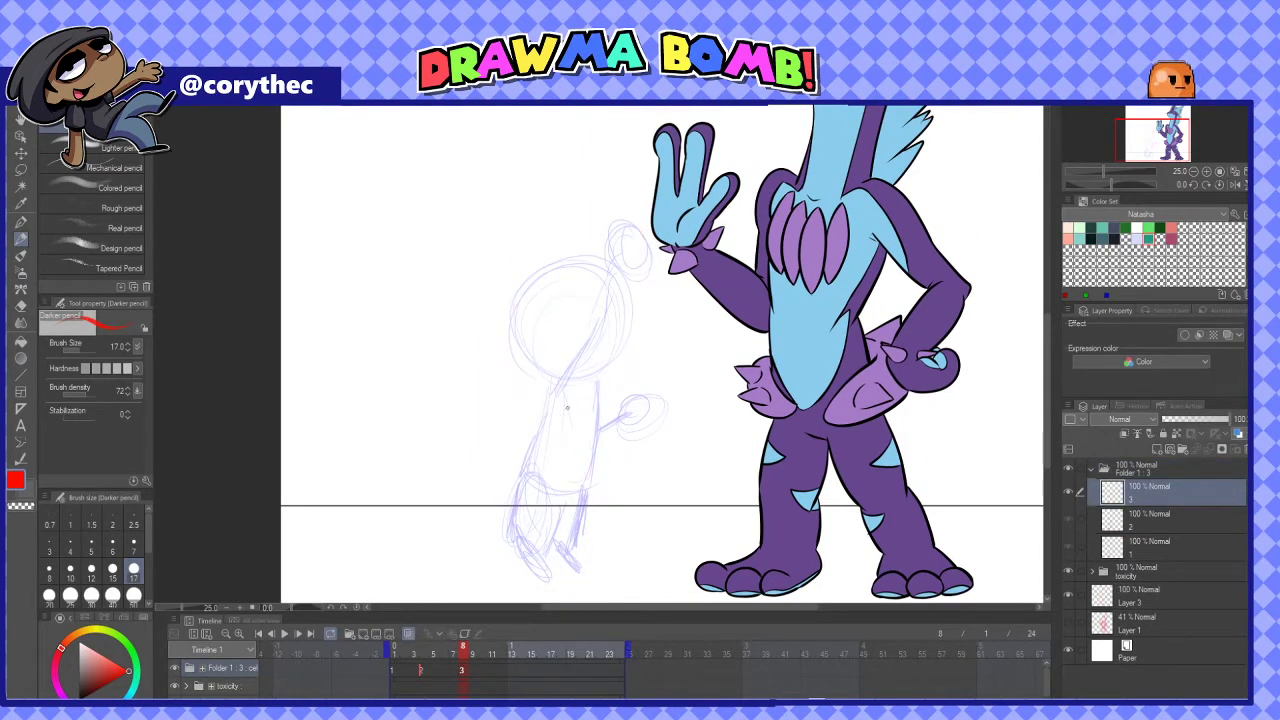
right_click(466, 674)
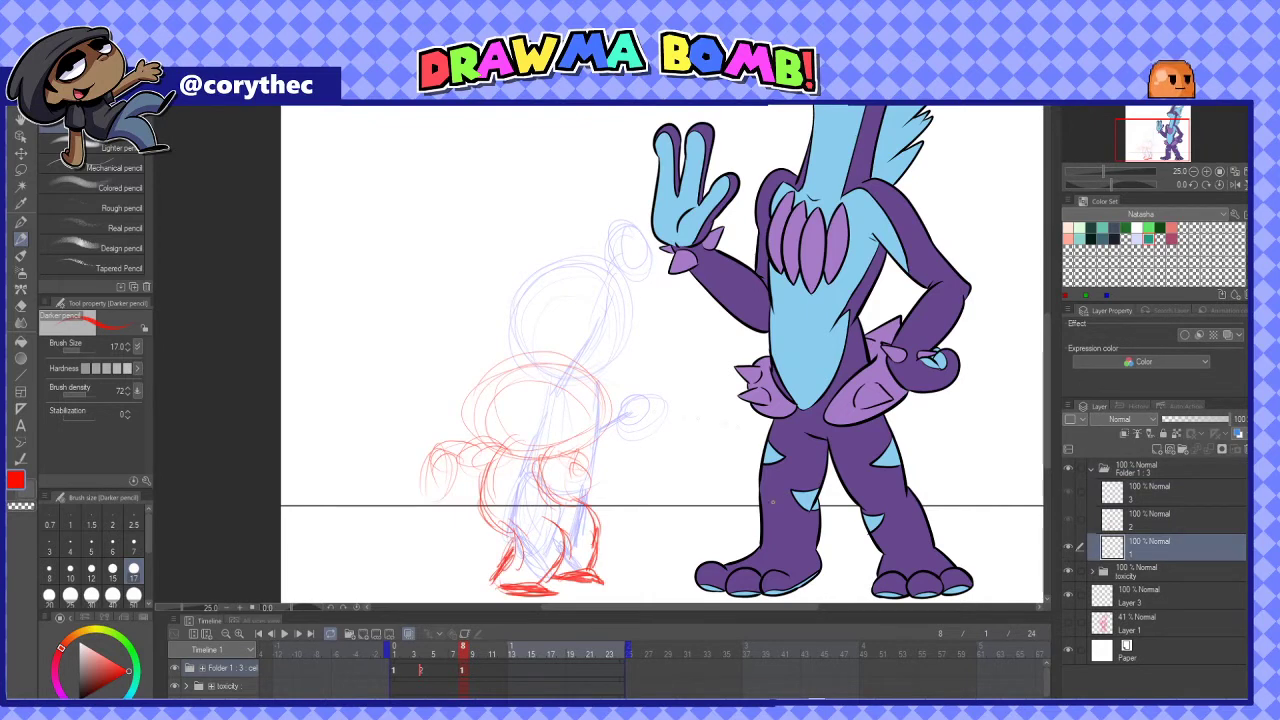
click(506, 675)
right_click(506, 675)
key(ctrl+z)
click(1166, 497)
right_click(503, 671)
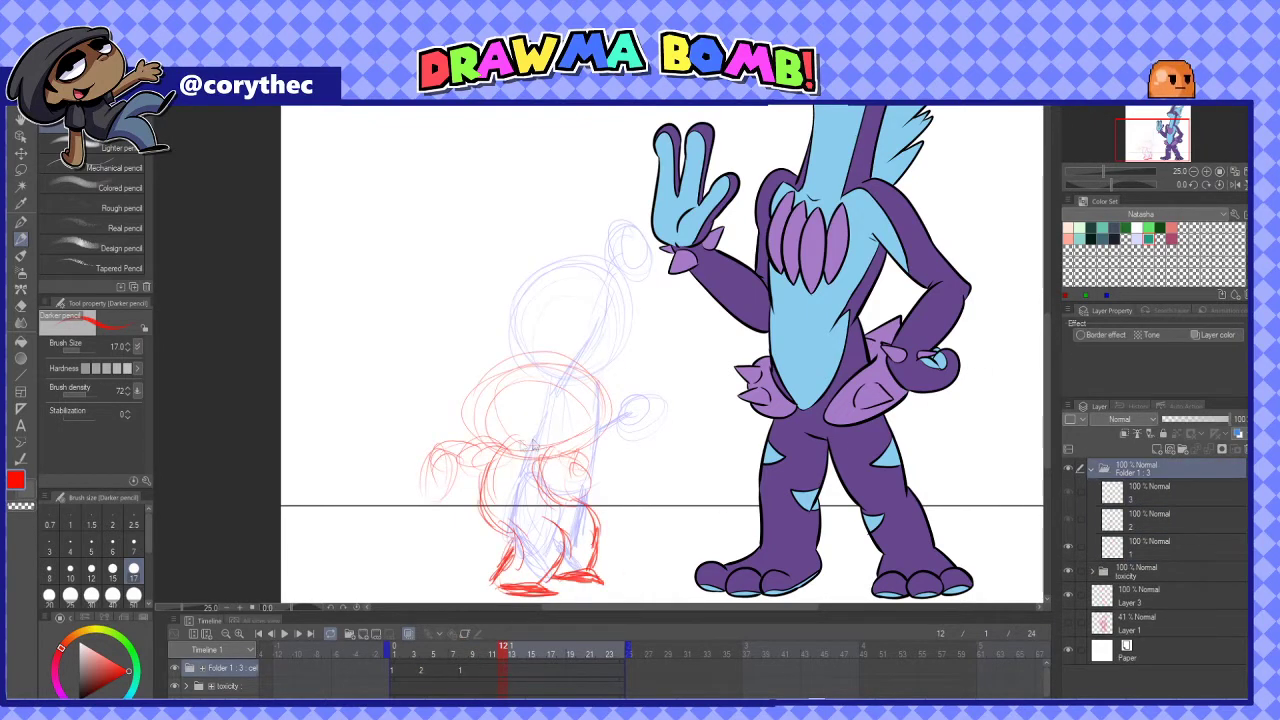
click(529, 447)
Clear the old arm lines on cel 3, then redraw the raised arm beside the head and the other arm across the chest
mouse_move(624, 236)
mouse_down()
mouse_move(640, 286)
mouse_move(570, 370)
mouse_up()
drag(642, 400, 615, 440)
drag(637, 258, 633, 308)
drag(630, 256, 654, 262)
drag(555, 382, 512, 414)
mouse_move(540, 395)
mouse_down()
mouse_move(545, 440)
mouse_move(502, 410)
mouse_up()
drag(590, 412, 510, 426)
Assign cel 1 to frame 17 and lower the opacity of the animation folder
click(553, 653)
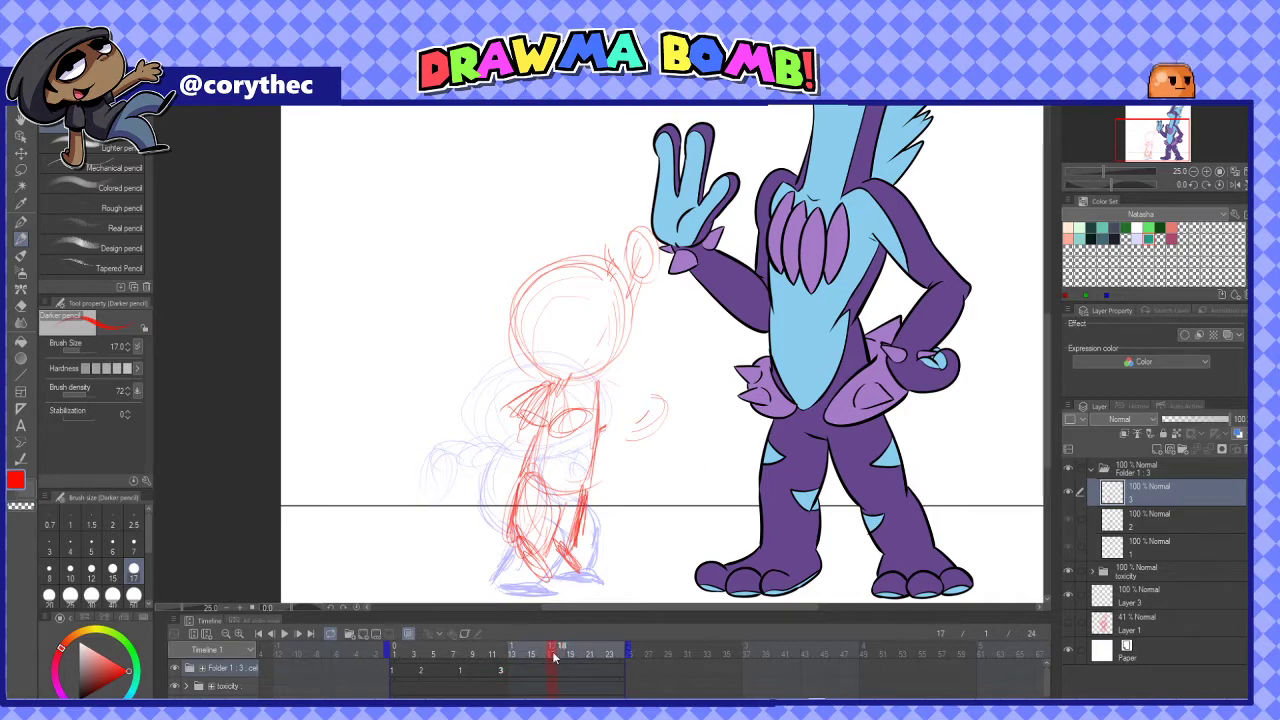
right_click(551, 671)
click(577, 420)
click(1171, 470)
click(1207, 420)
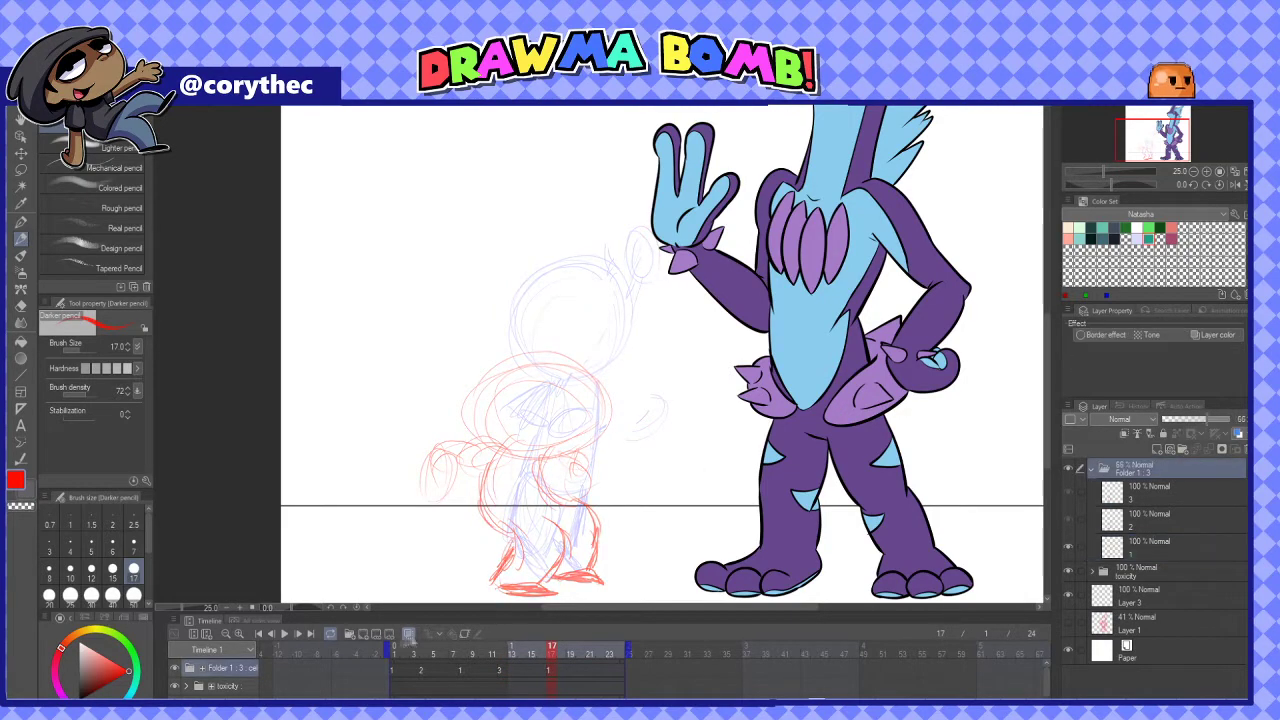
Create a second animation folder and add cel 1 to it on frame 1
click(349, 634)
click(396, 668)
scroll(360, 310, up, 1)
mouse_move(682, 402)
mouse_down()
mouse_move(686, 490)
mouse_move(585, 512)
mouse_move(520, 460)
mouse_up()
scroll(650, 350, down, 3)
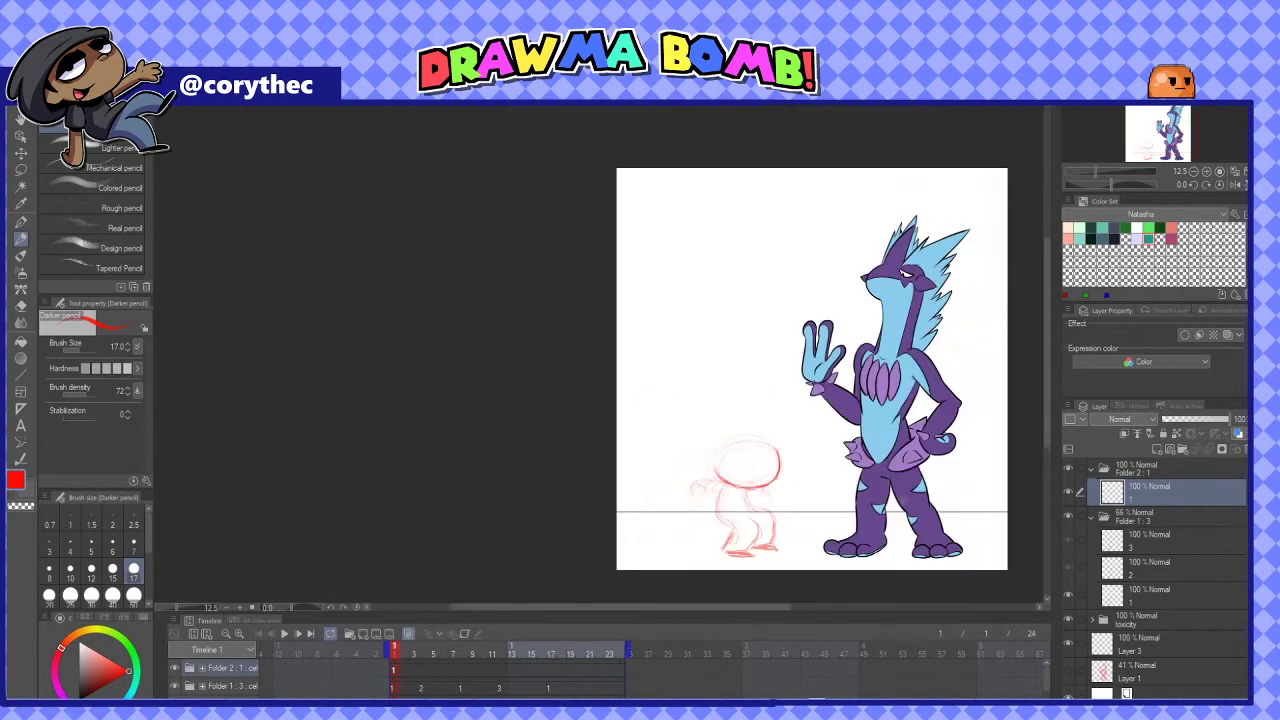
Shorten the playback range to end at frame 17 and play the animation
click(562, 657)
click(285, 633)
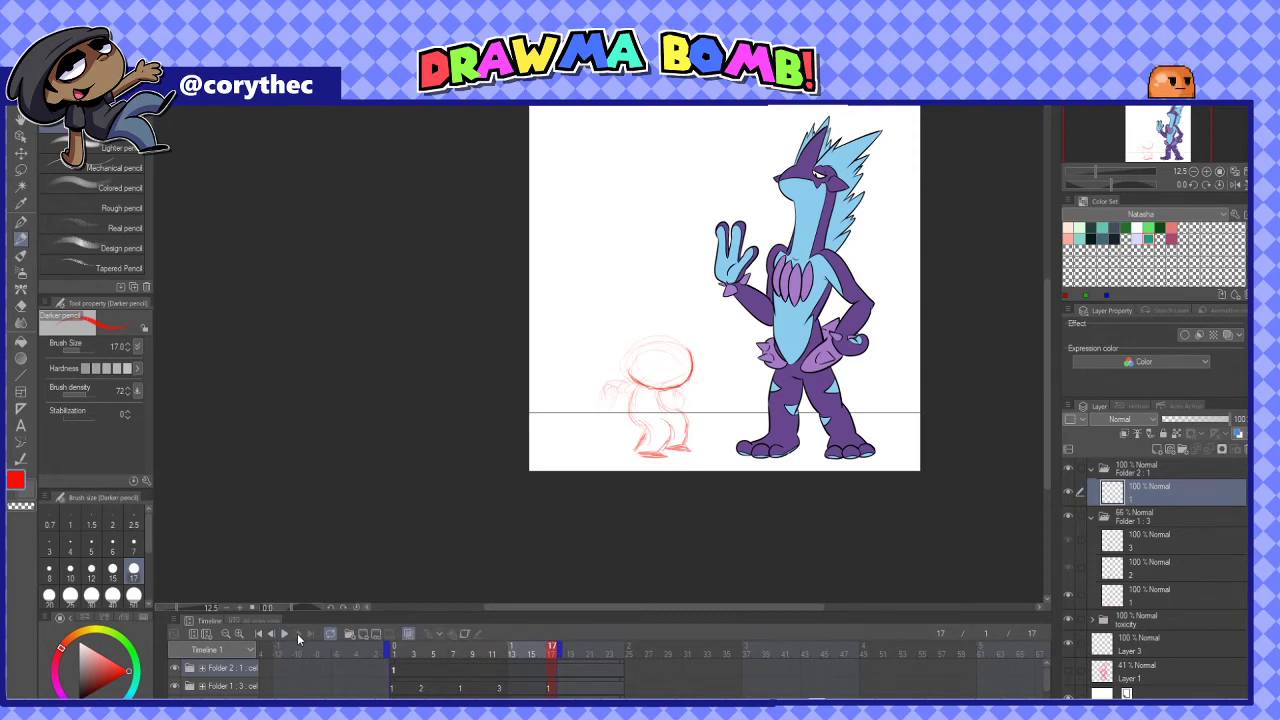
click(297, 633)
Sketch the small figure's face outline with thick, filled, angry eyebrows over the rough head on the new folder's cel 1
scroll(663, 360, up, 3)
mouse_move(612, 390)
mouse_down()
mouse_move(736, 370)
mouse_move(736, 355)
mouse_up()
drag(588, 366, 740, 420)
drag(646, 370, 700, 410)
drag(712, 375, 750, 414)
mouse_move(638, 370)
mouse_down()
mouse_move(700, 396)
mouse_move(702, 350)
mouse_move(680, 380)
mouse_move(754, 394)
mouse_move(752, 360)
mouse_up()
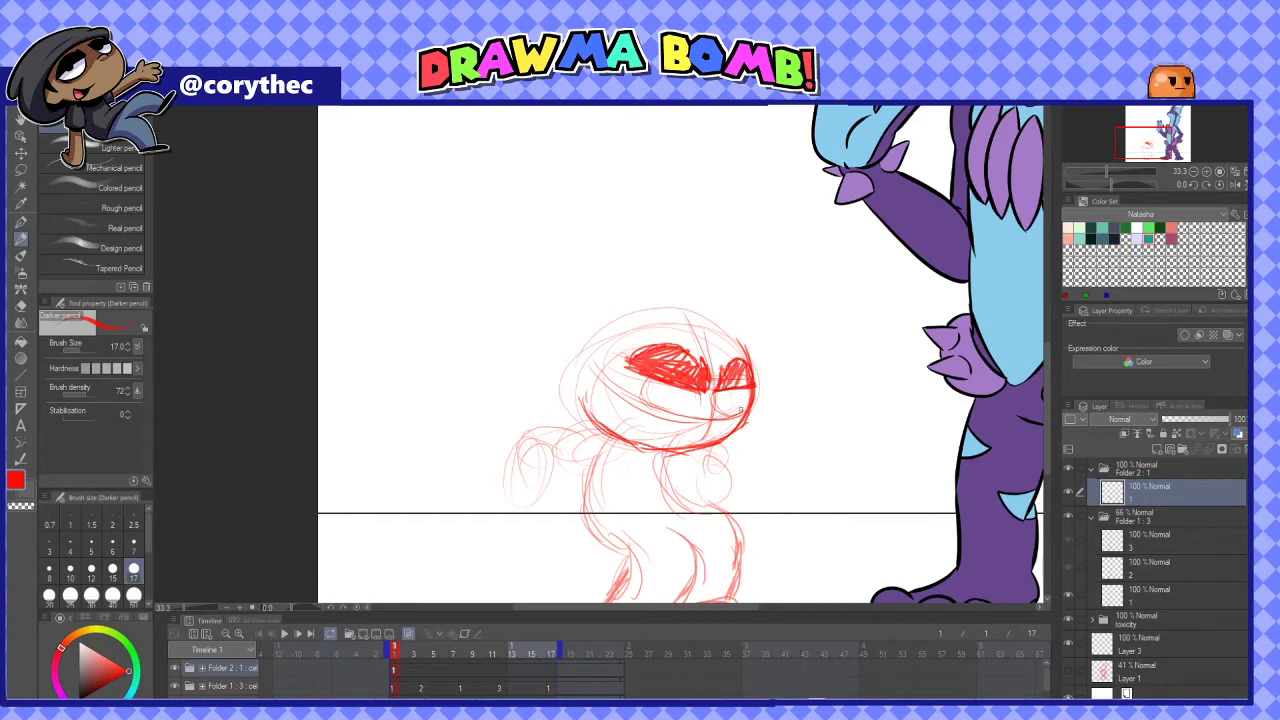
Draw the scowling eyes, nose and frowning mouth, and sketch a floppy hat and ear around the head
drag(700, 400, 596, 392)
drag(596, 392, 660, 400)
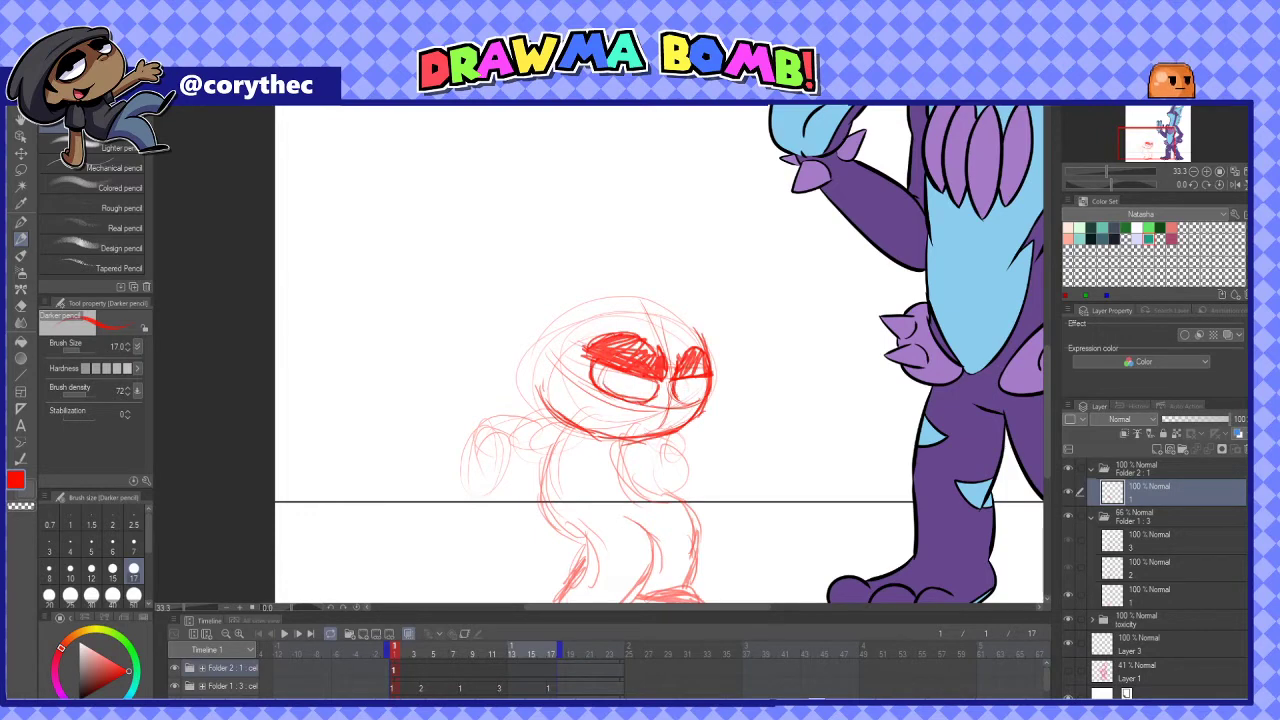
drag(675, 405, 678, 417)
drag(680, 410, 607, 432)
mouse_move(620, 420)
mouse_down()
mouse_move(606, 438)
mouse_move(662, 400)
mouse_up()
mouse_move(643, 406)
mouse_down()
mouse_move(655, 407)
mouse_move(610, 428)
mouse_move(668, 393)
mouse_move(508, 414)
mouse_move(486, 448)
mouse_up()
mouse_move(674, 392)
mouse_down()
mouse_move(565, 326)
mouse_move(474, 382)
mouse_move(454, 420)
mouse_move(500, 476)
mouse_up()
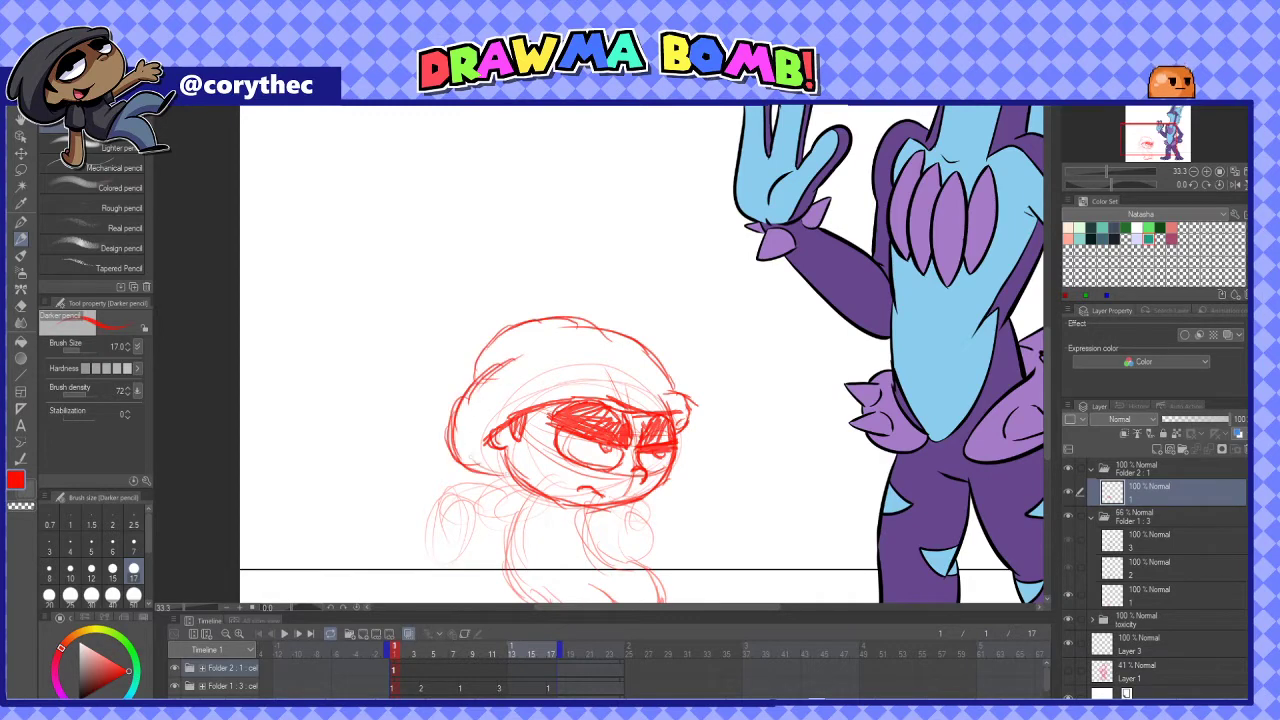
Sketch the shoulder and the bent rear arm ending in a fist beneath the hat
drag(627, 494, 610, 449)
mouse_move(489, 405)
mouse_down()
mouse_move(498, 430)
mouse_move(542, 456)
mouse_move(438, 452)
mouse_move(428, 514)
mouse_move(440, 536)
mouse_move(480, 500)
mouse_move(468, 536)
mouse_move(512, 464)
mouse_up()
drag(498, 436, 487, 469)
mouse_move(504, 428)
mouse_down()
mouse_move(537, 436)
mouse_move(484, 552)
mouse_move(522, 566)
mouse_up()
key(ctrl+z)
drag(592, 460, 626, 484)
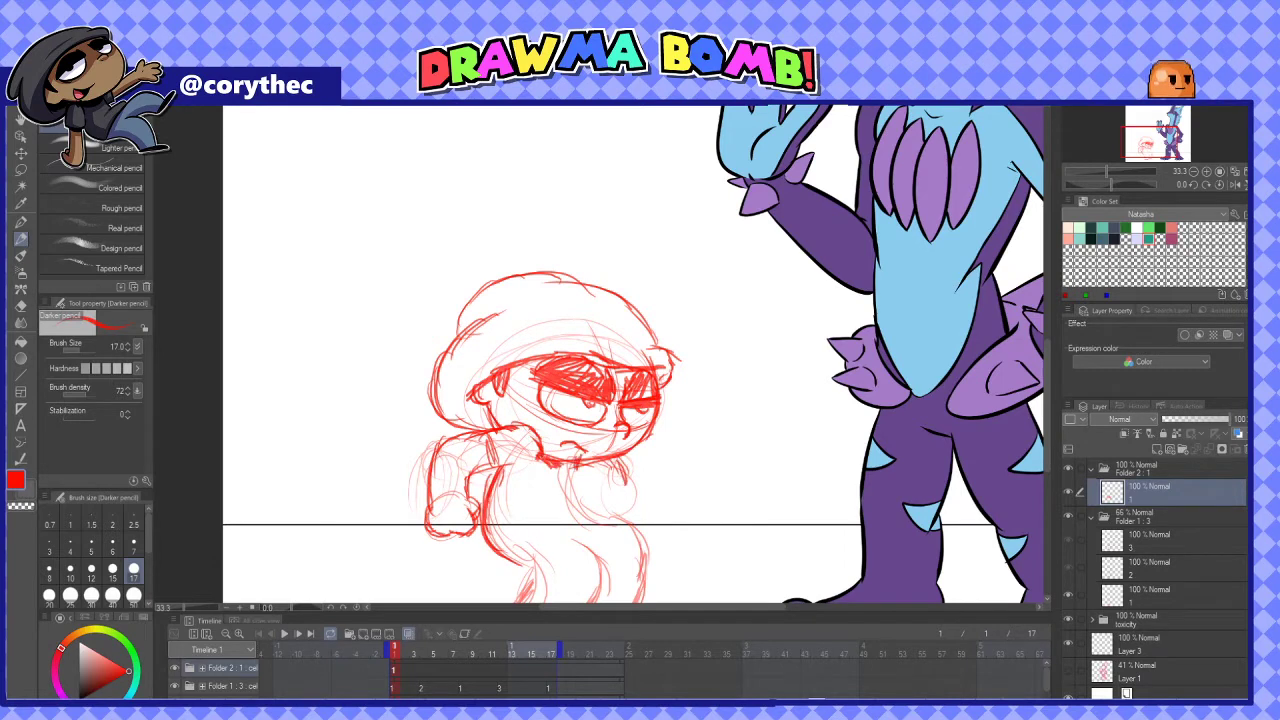
Sketch the figure's torso and its bent near leg down to the foot over the rough guide
drag(630, 360, 614, 326)
mouse_move(560, 434)
mouse_down()
mouse_move(574, 492)
mouse_move(502, 516)
mouse_move(594, 586)
mouse_up()
drag(522, 528, 478, 600)
drag(612, 546, 620, 554)
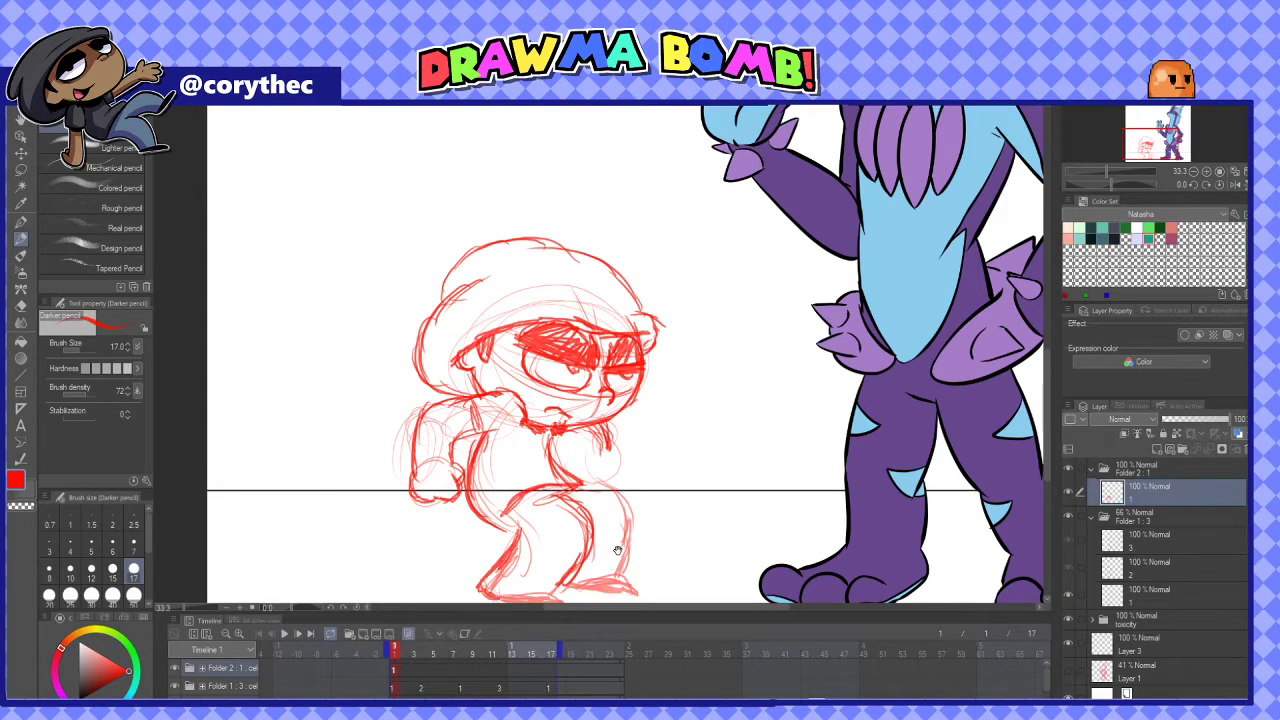
Adjust the near leg with lasso selections, and strengthen its thigh, shin and foot lines in pencil
drag(686, 508, 719, 418)
click(21, 171)
mouse_move(584, 403)
mouse_down()
mouse_move(638, 448)
mouse_move(578, 411)
mouse_up()
click(655, 539)
drag(608, 462, 591, 464)
click(563, 543)
click(472, 541)
click(21, 239)
mouse_move(527, 423)
mouse_down()
mouse_move(538, 456)
mouse_move(548, 448)
mouse_up()
mouse_move(547, 449)
mouse_down()
mouse_move(527, 494)
mouse_move(596, 514)
mouse_up()
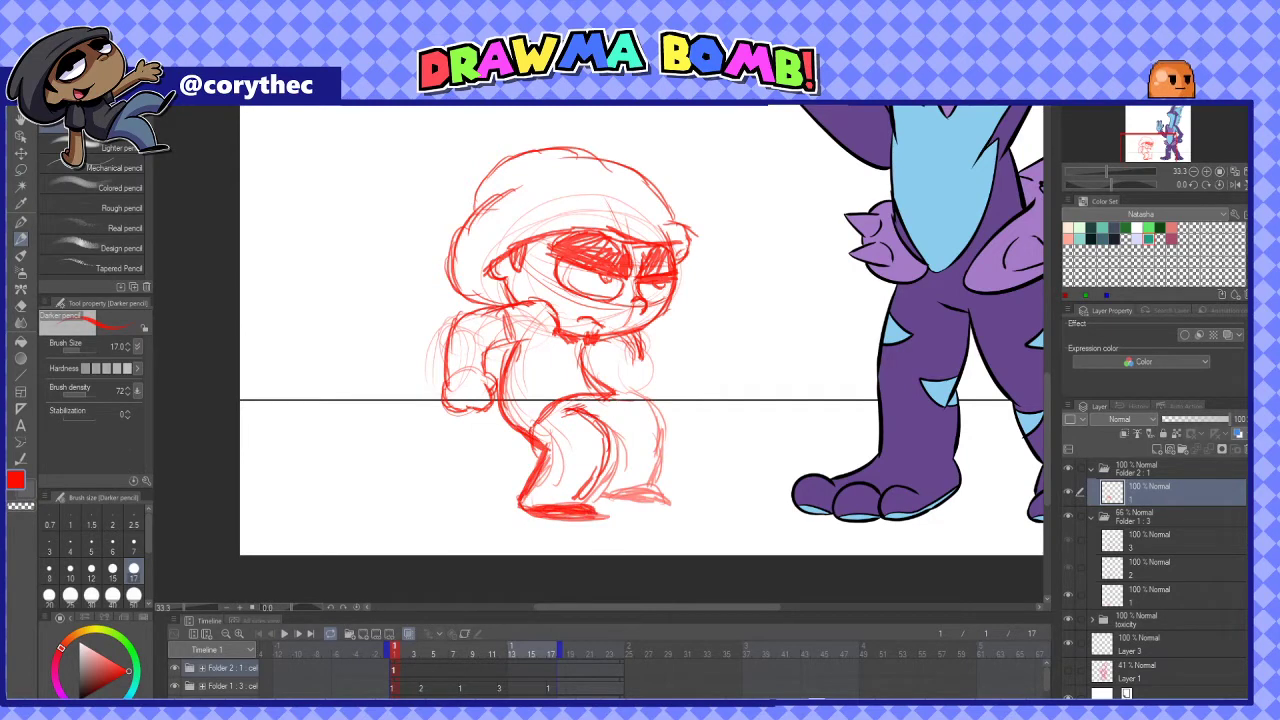
Draw the far leg with its foot and the far arm with a clenched fist in front of the chest
mouse_move(622, 360)
mouse_down()
mouse_move(640, 382)
mouse_move(656, 504)
mouse_up()
drag(620, 450, 604, 488)
drag(596, 412, 632, 428)
drag(638, 366, 628, 424)
key(ctrl+minus)
key(ctrl+minus)
key(ctrl+minus)
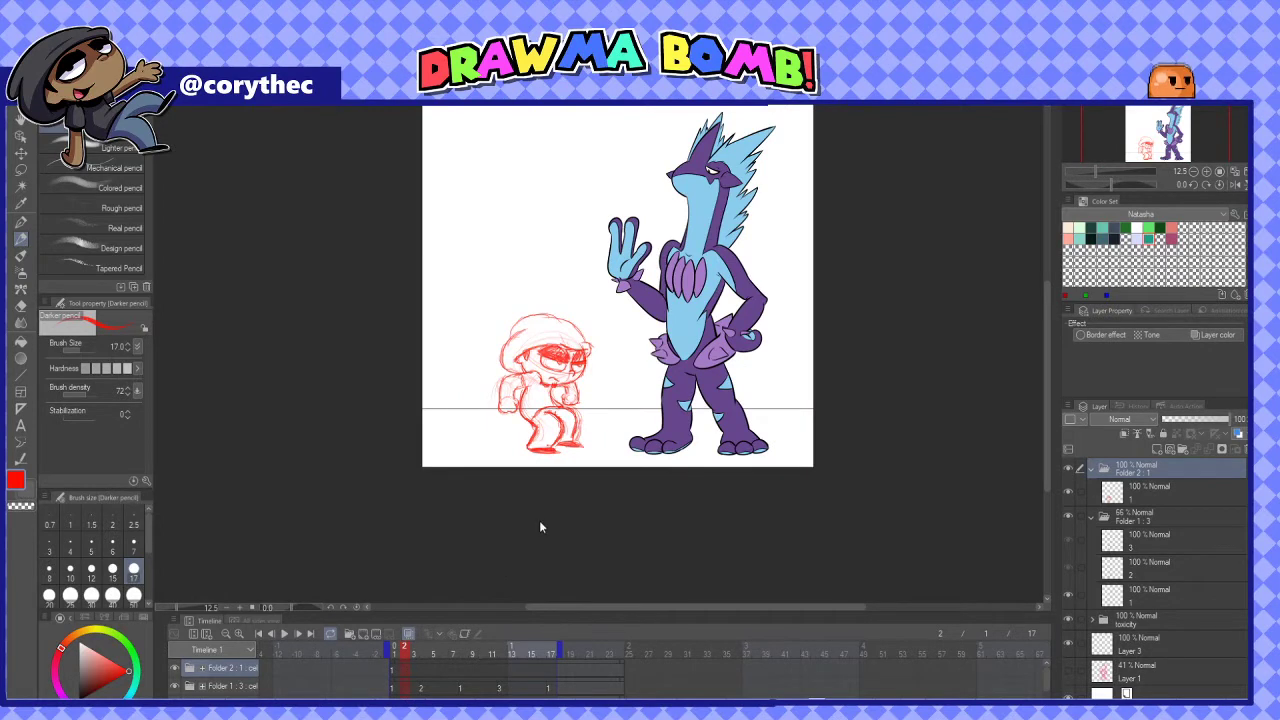
Add a copy of the crouching figure as cel 2 on frame 2 and squash it to about 116% width and 93% height
key(ctrl+shift+n)
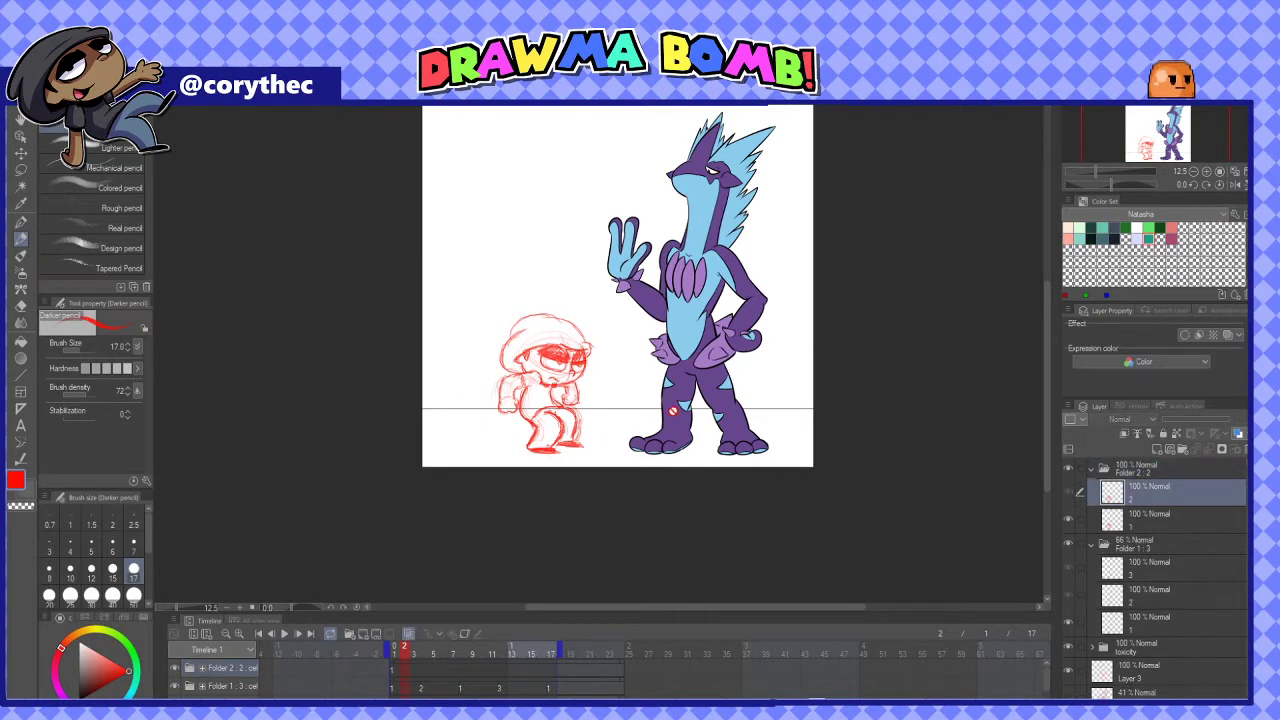
click(405, 670)
key(ctrl+t)
drag(600, 386, 604, 387)
drag(576, 321, 576, 324)
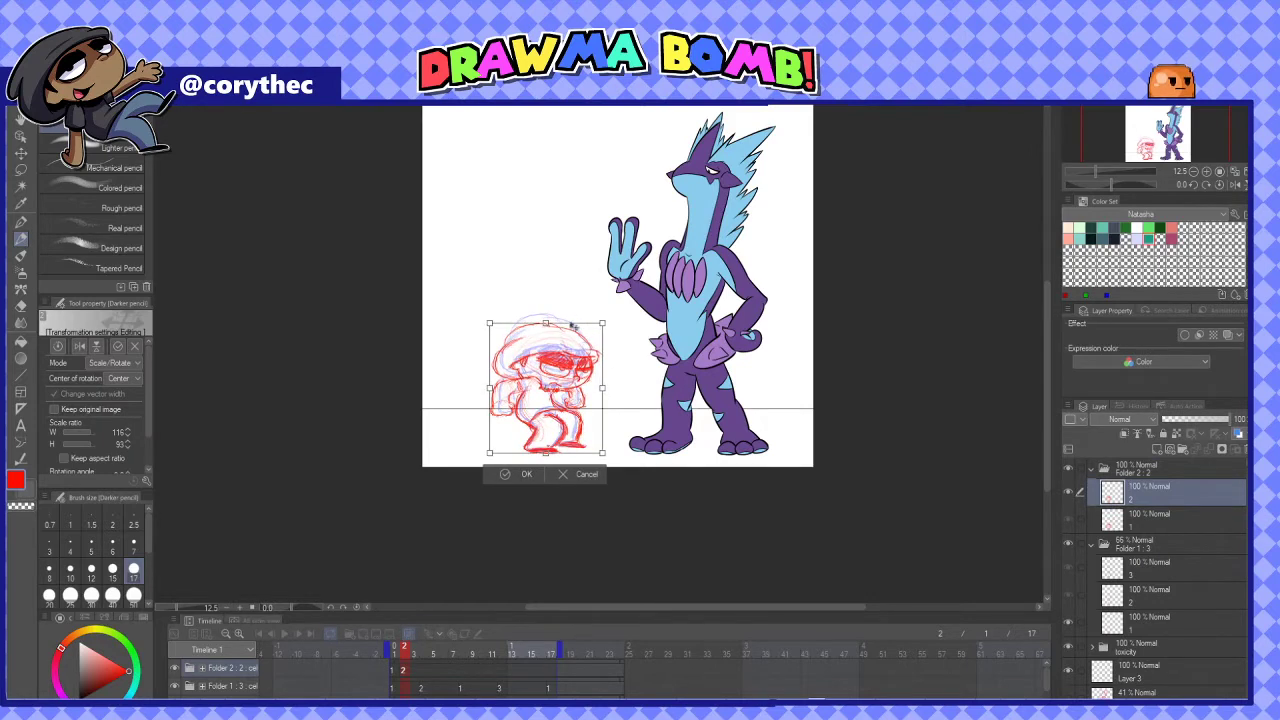
key(Return)
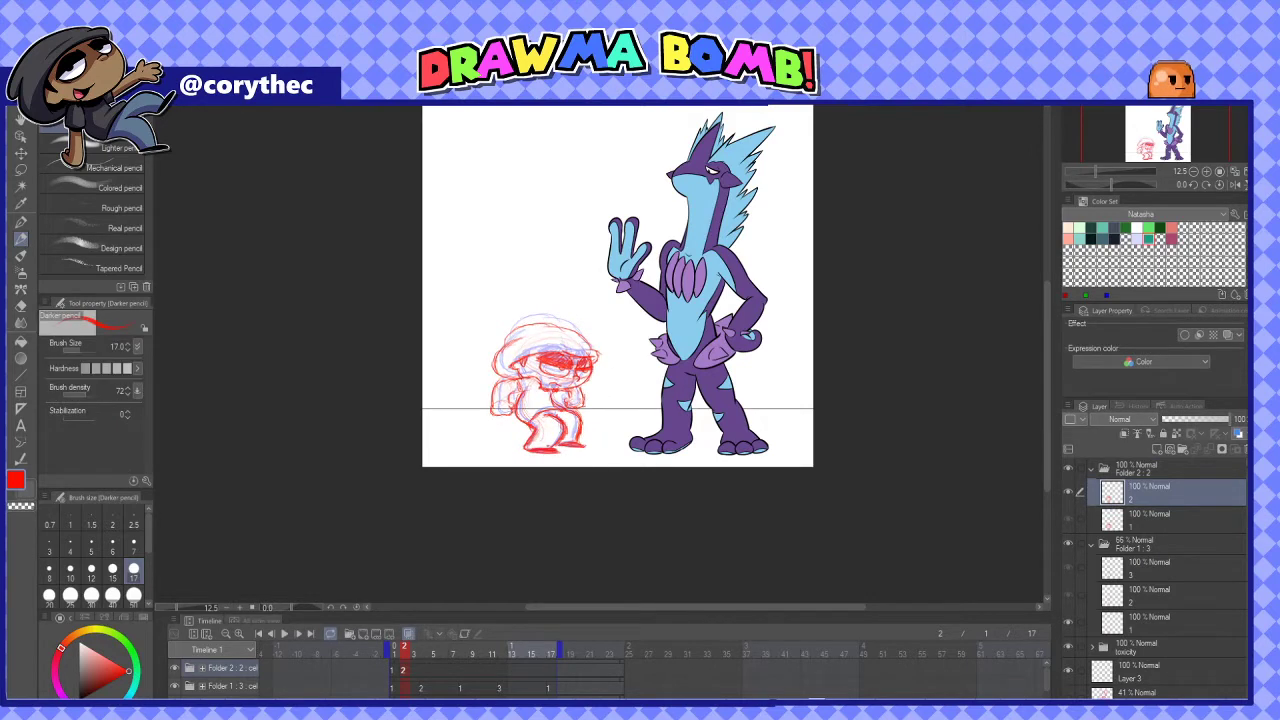
click(374, 429)
scroll(550, 326, up, 1)
mouse_move(630, 324)
mouse_down()
mouse_move(640, 332)
mouse_move(618, 334)
mouse_move(630, 336)
mouse_up()
click(497, 593)
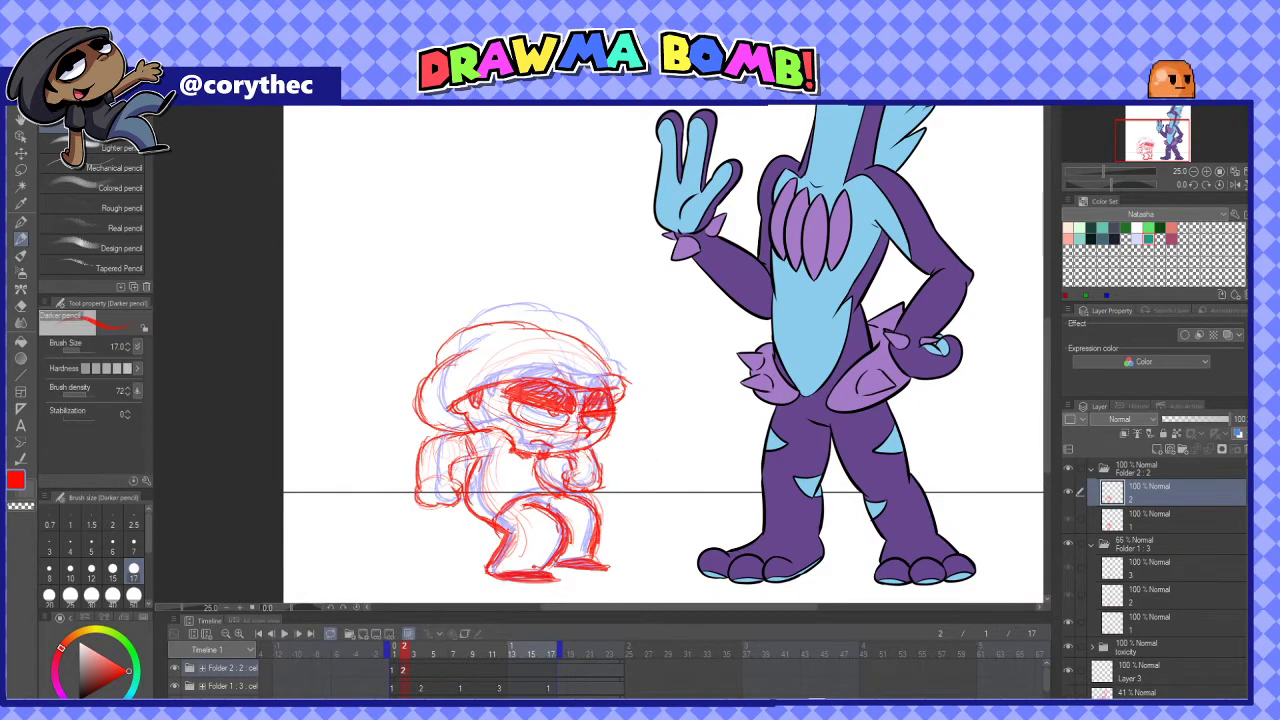
Add a copy of the squashed figure as cel 3 on frame 3 and skew it forward toward the creature
click(417, 676)
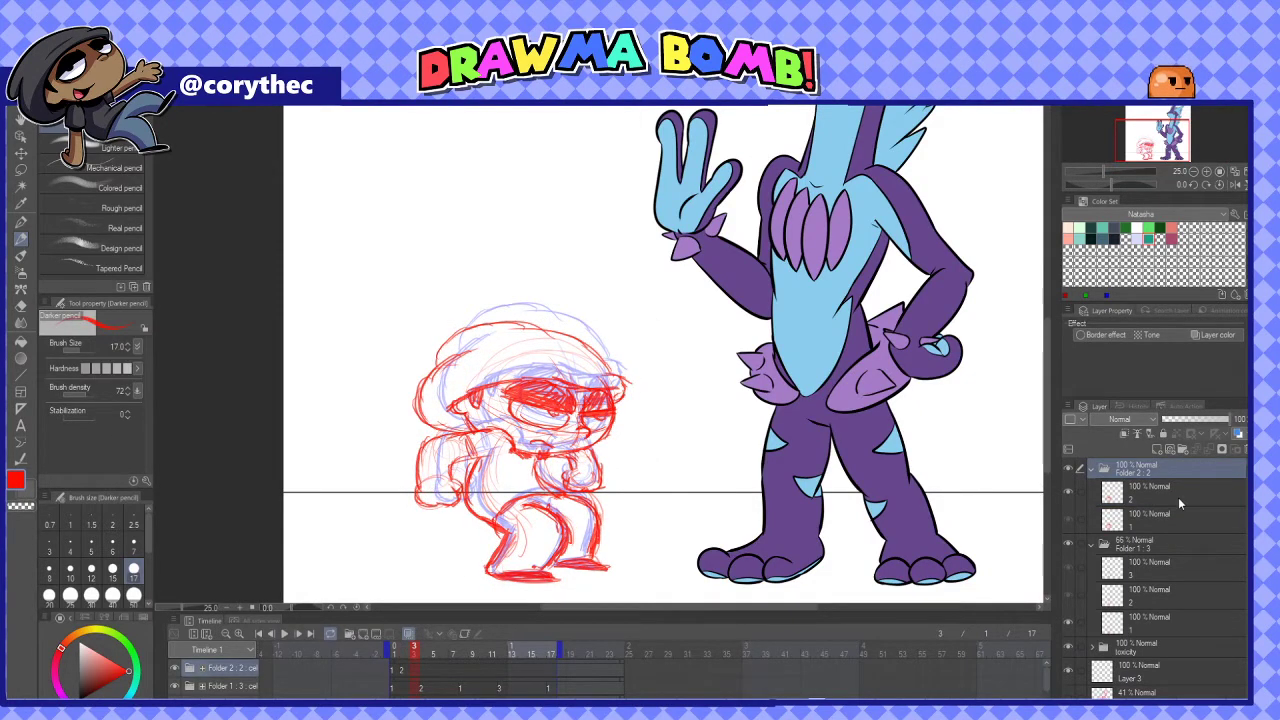
key(ctrl+shift+n)
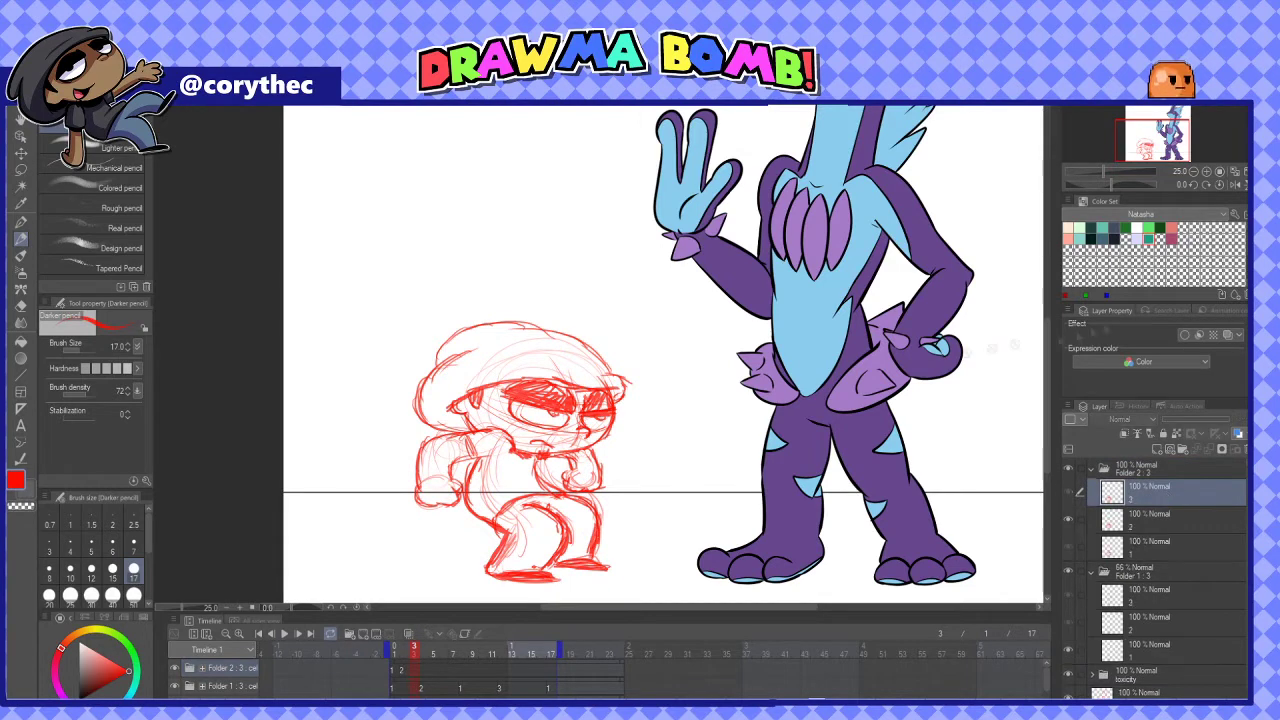
click(416, 672)
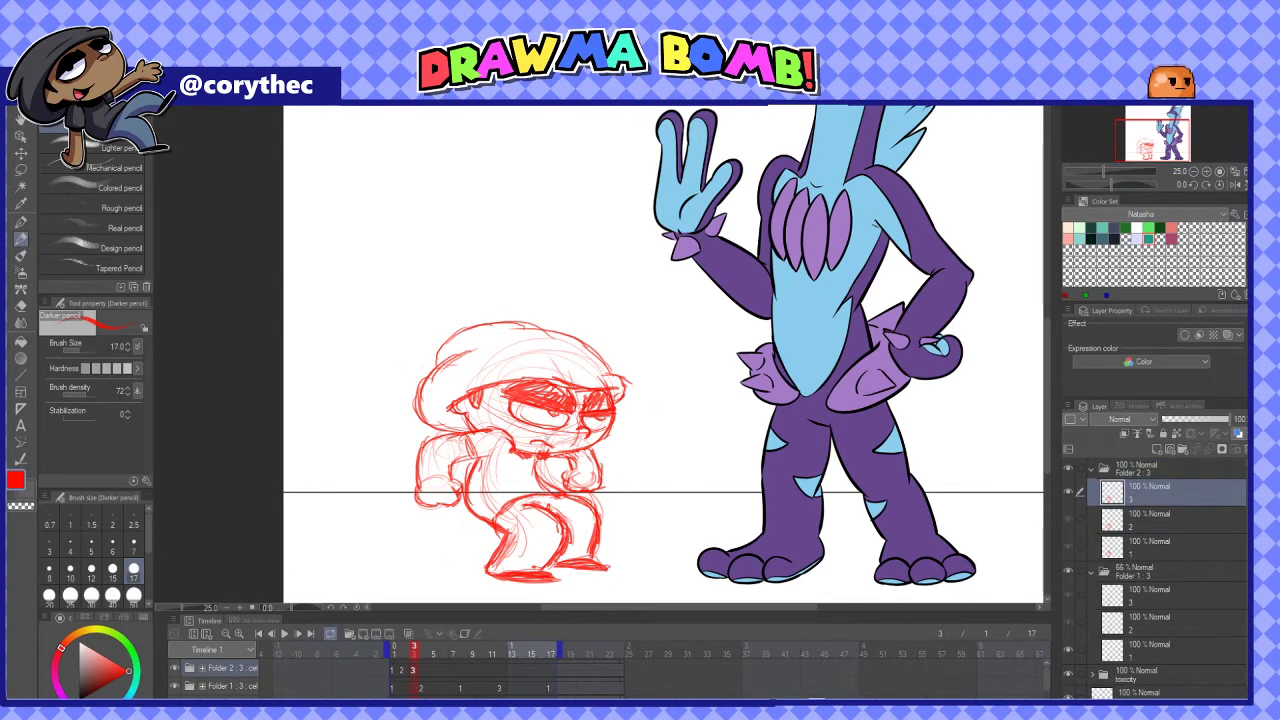
key(p)
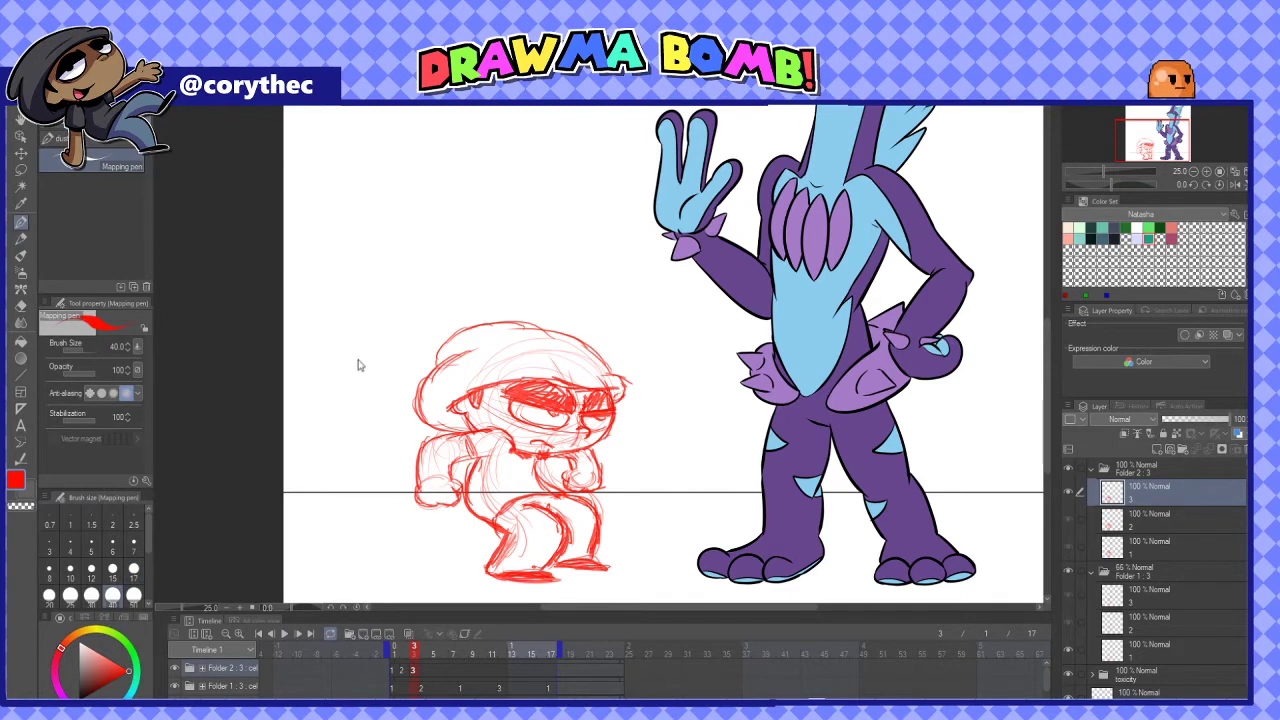
key(ctrl+t)
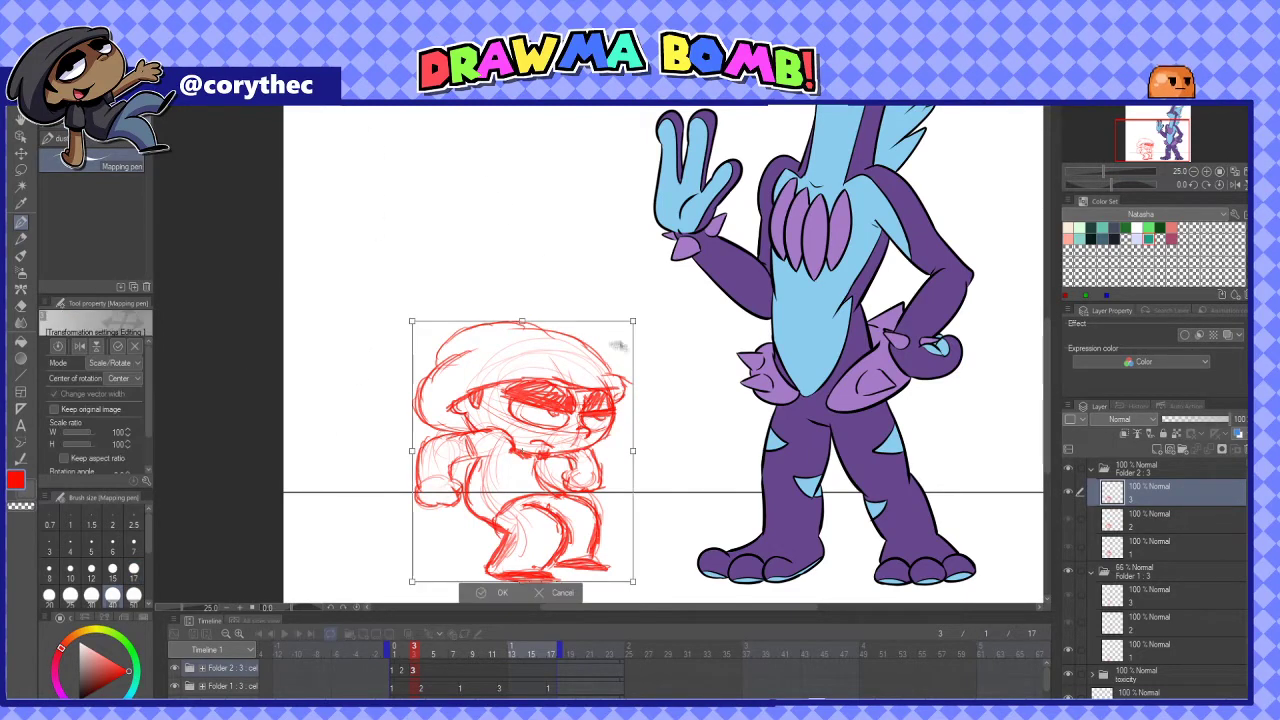
key(ctrl+shift+t)
drag(634, 322, 649, 322)
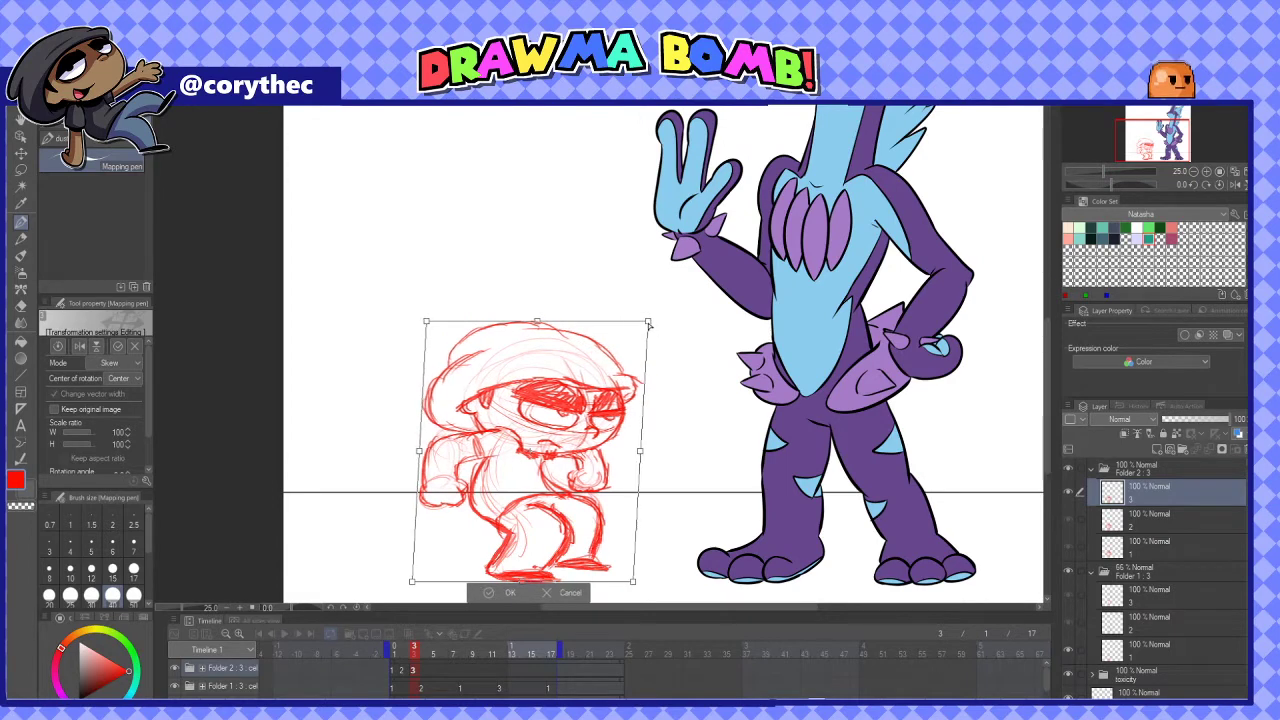
click(510, 592)
Turn on onion skin and free-transform the figure on cel 3 to lean further forward and slightly taller
click(408, 633)
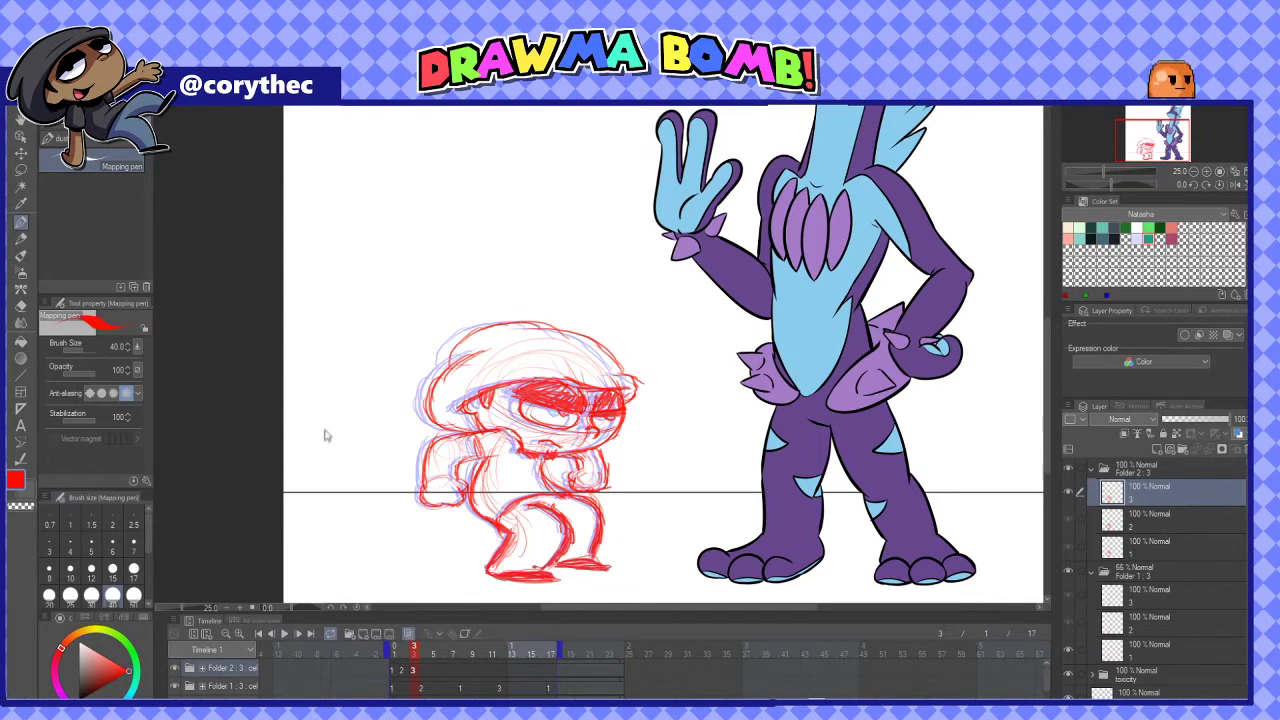
key(ctrl+shift+t)
drag(531, 320, 548, 321)
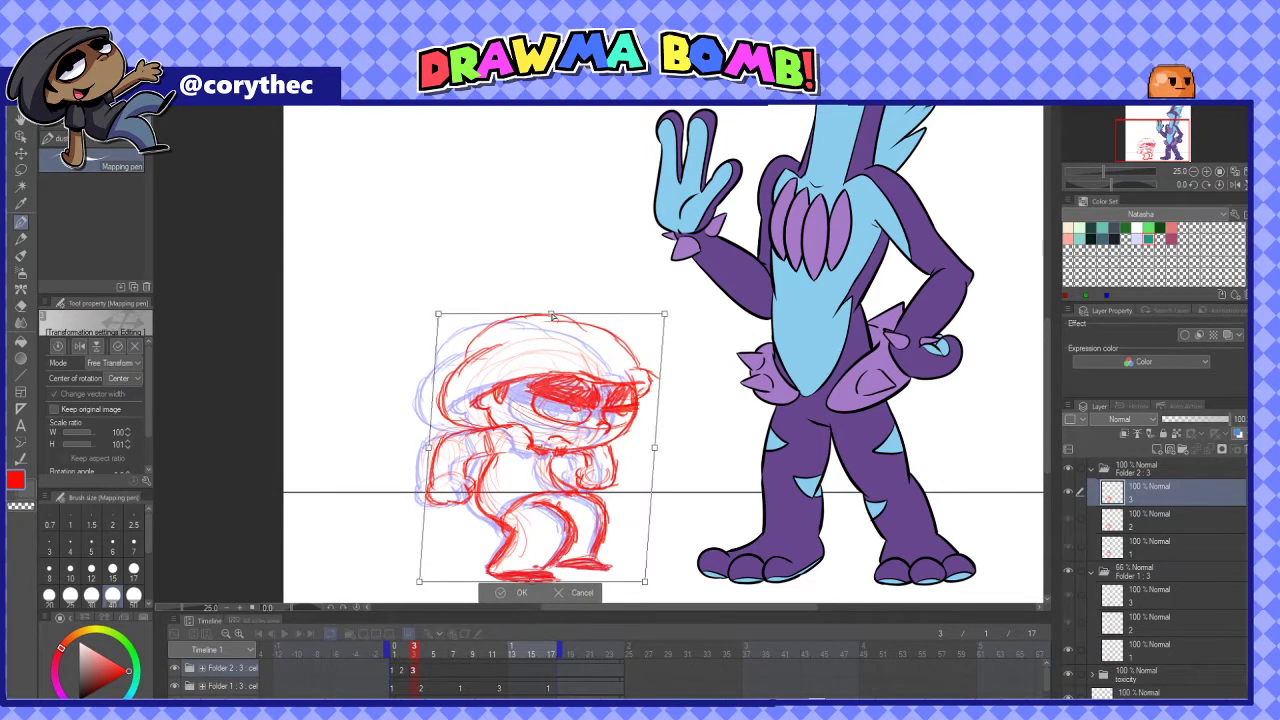
click(508, 592)
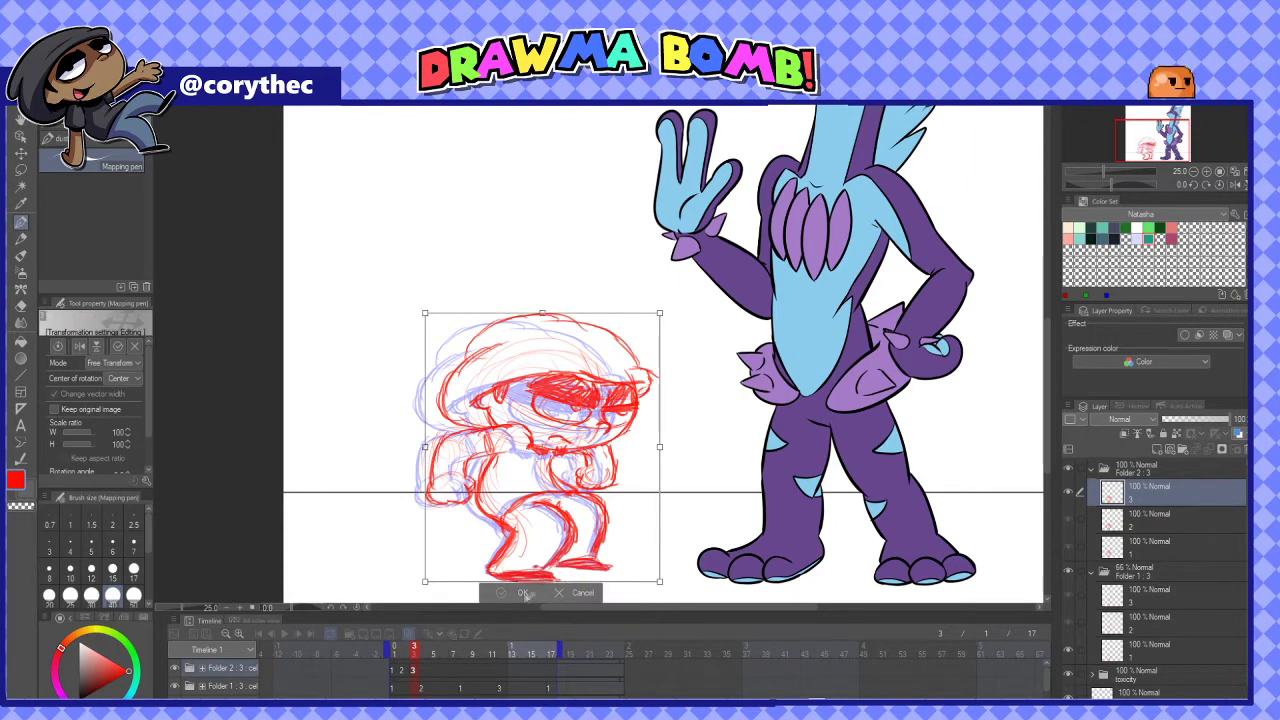
Skew the squashed figure on cel 2 slightly backward, away from the creature
click(402, 652)
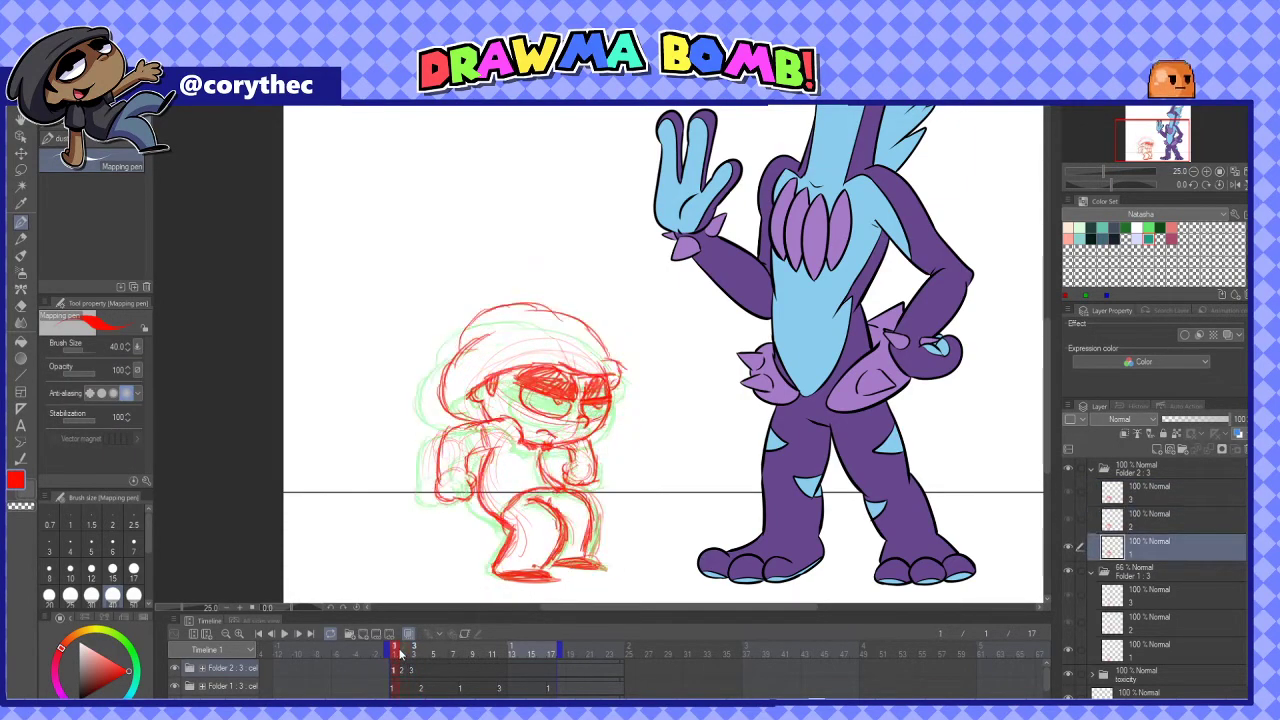
key(ctrl+t)
drag(522, 321, 507, 326)
key(Return)
Shift cels 2 and 3 one frame later, to frames 3 and 4, freeing frame 2 for an in-between
click(413, 654)
drag(403, 655, 413, 677)
click(403, 675)
Duplicate cel 1 onto frame 2 and transform the copy into an in-between pose leading to the squash
click(1172, 543)
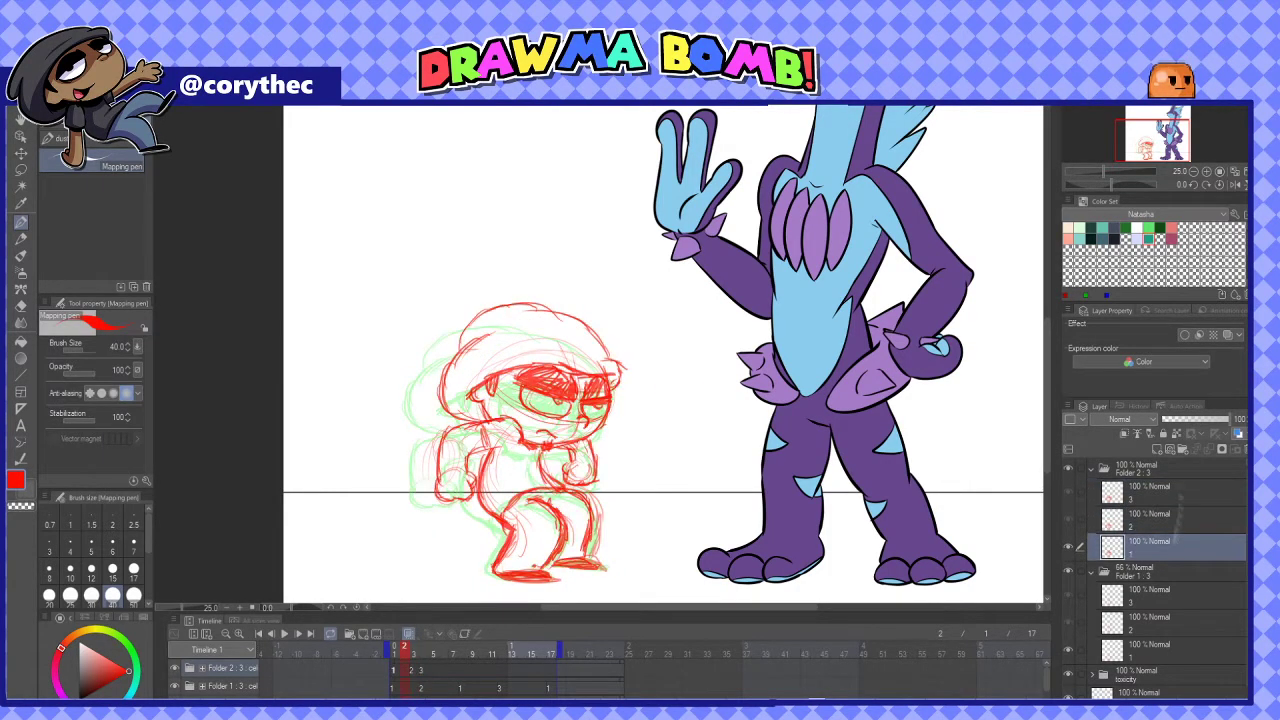
key(ctrl+c)
key(ctrl+v)
key(ctrl+t)
drag(528, 313, 531, 302)
click(502, 593)
Lasso the arms of the in-between on frame 2 and reposition them, rotating the rear arm slightly
mouse_move(400, 653)
mouse_down()
mouse_move(425, 655)
mouse_move(396, 657)
mouse_move(413, 656)
mouse_up()
key(m)
scroll(504, 387, up, 1)
mouse_move(452, 550)
mouse_down()
mouse_move(515, 492)
mouse_move(508, 545)
mouse_up()
key(ctrl+t)
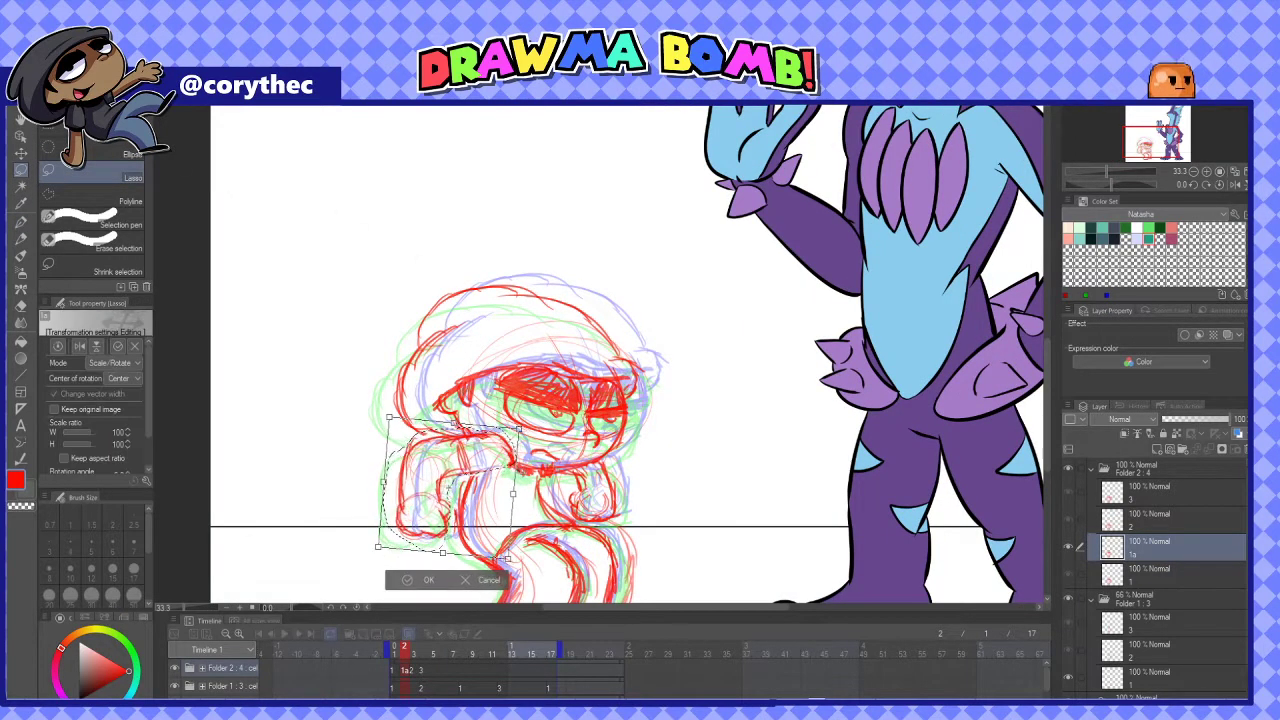
key(Return)
key(ctrl+d)
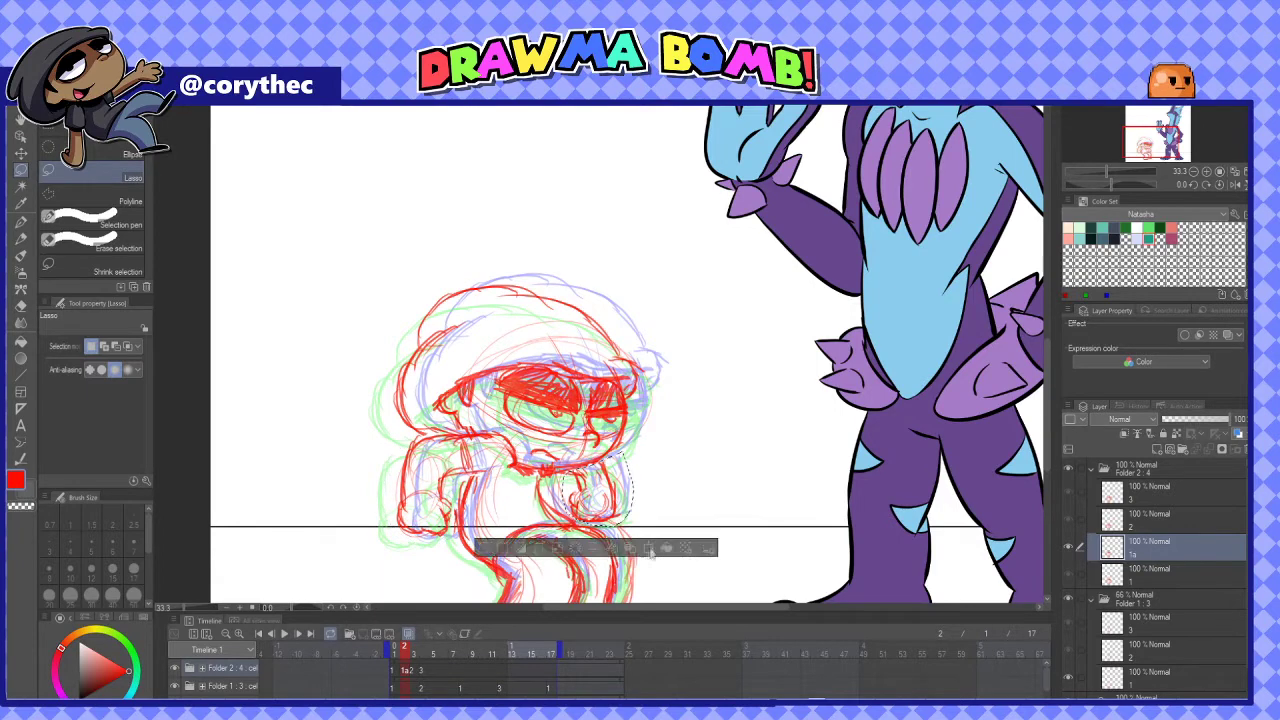
Lasso the arms of the squashed figure on frame 3, reposition them, and clear the selection
click(416, 672)
mouse_move(507, 456)
mouse_down()
mouse_move(480, 436)
mouse_move(440, 544)
mouse_move(509, 440)
mouse_up()
key(ctrl+t)
key(Return)
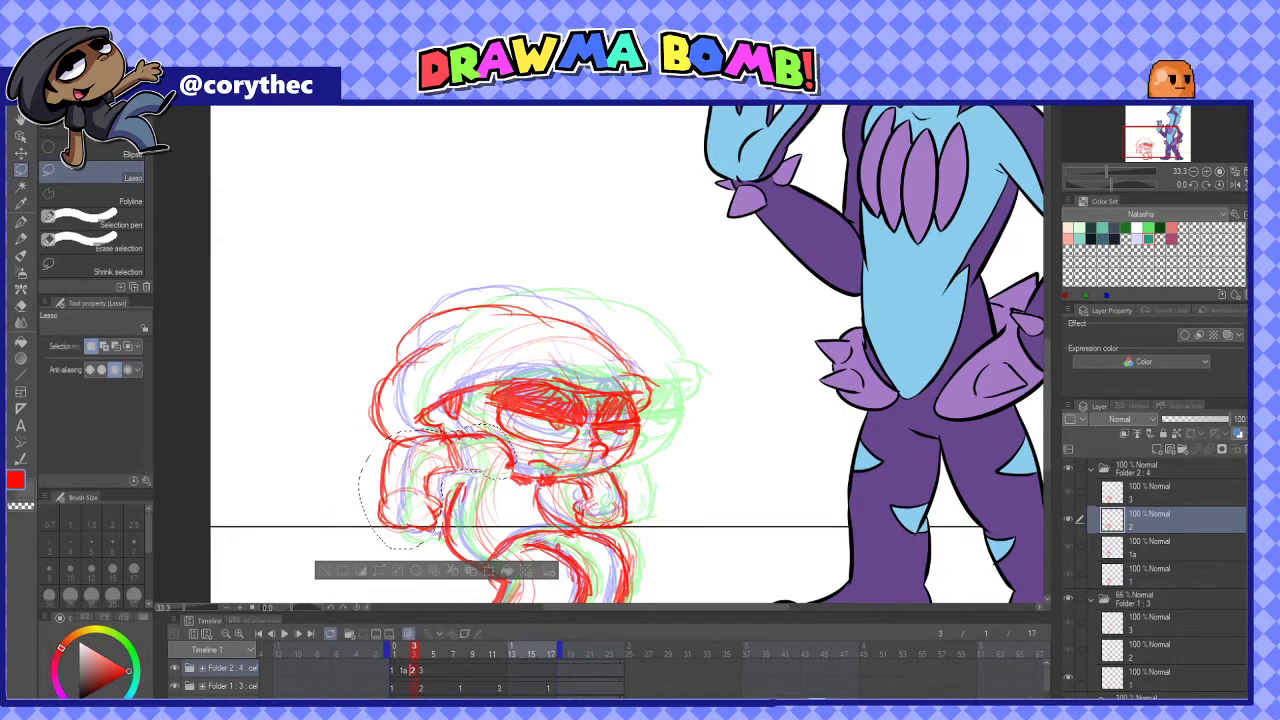
drag(600, 530, 592, 526)
key(ctrl+d)
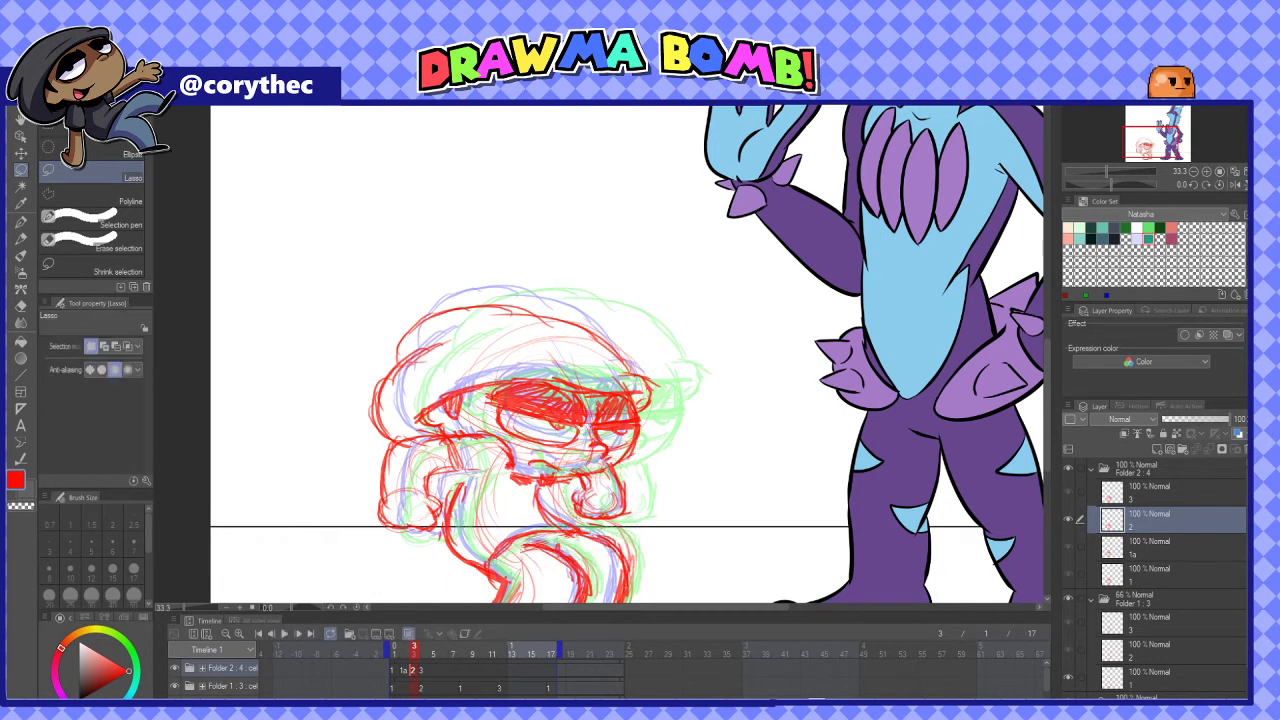
Add cel 4 on frame 5 and sketch a tall, stretched oval head with a curved guideline for the leap
click(433, 672)
drag(424, 656, 431, 658)
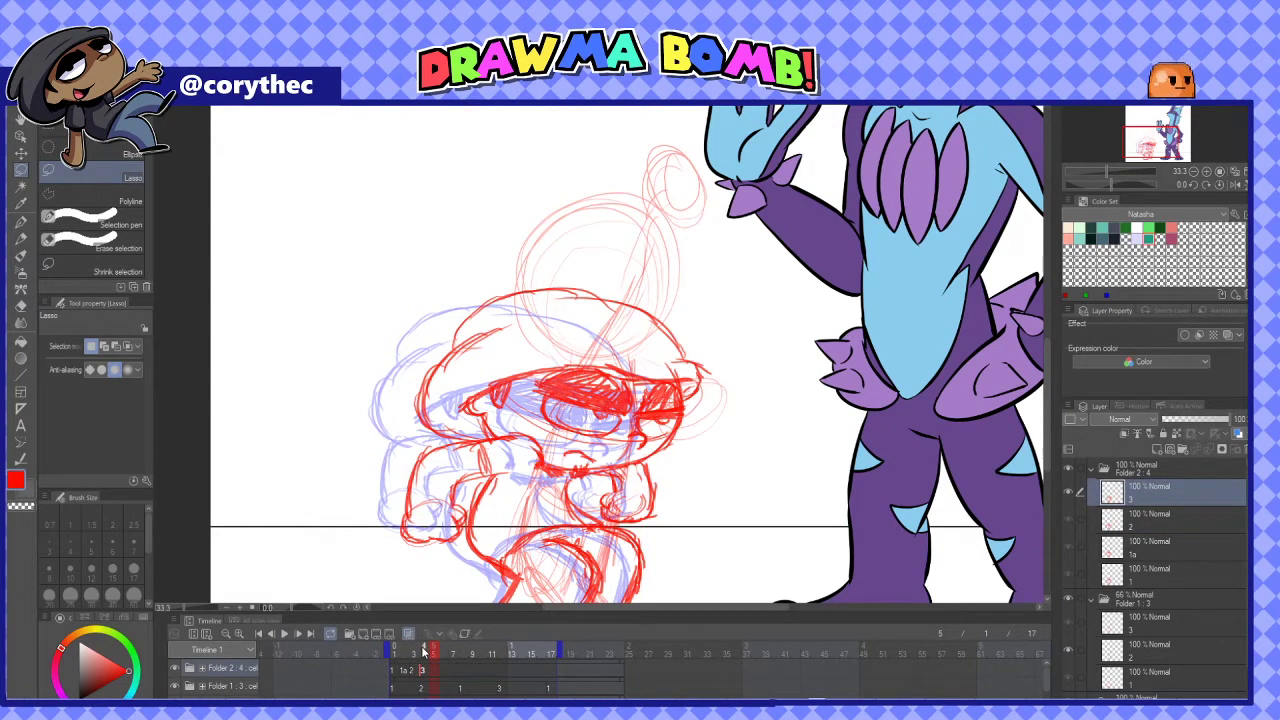
key(p)
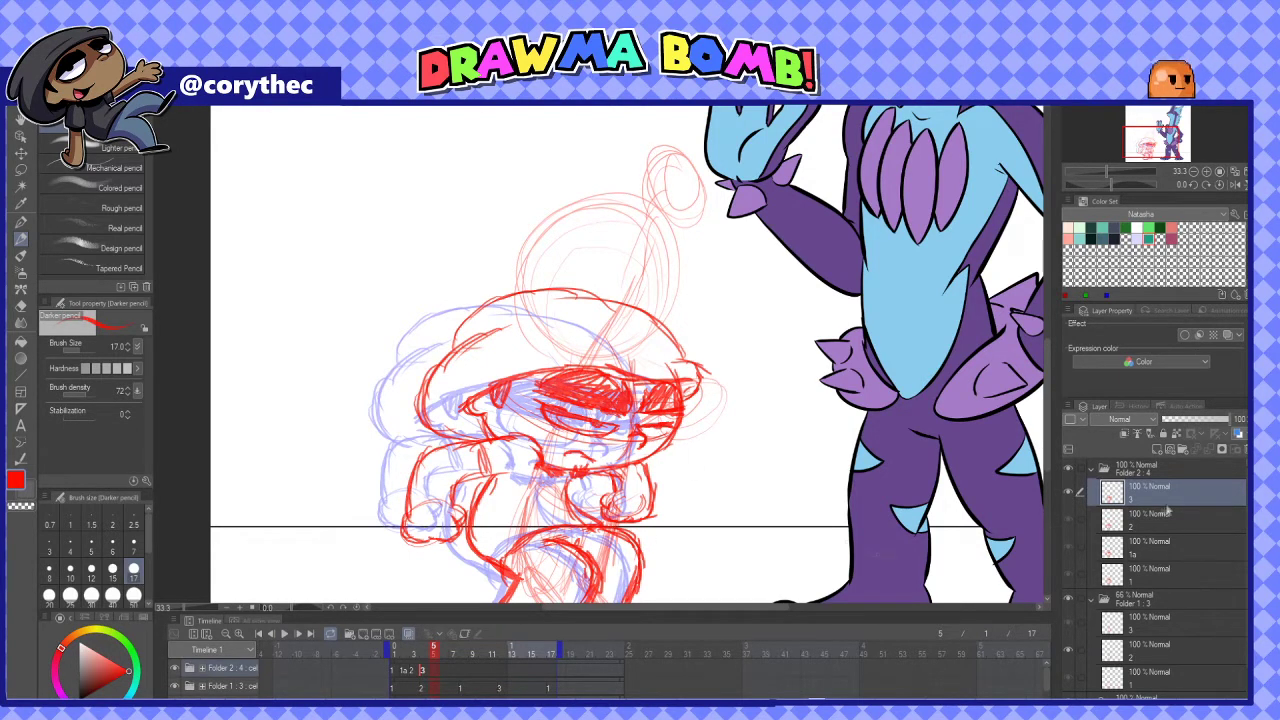
click(1160, 468)
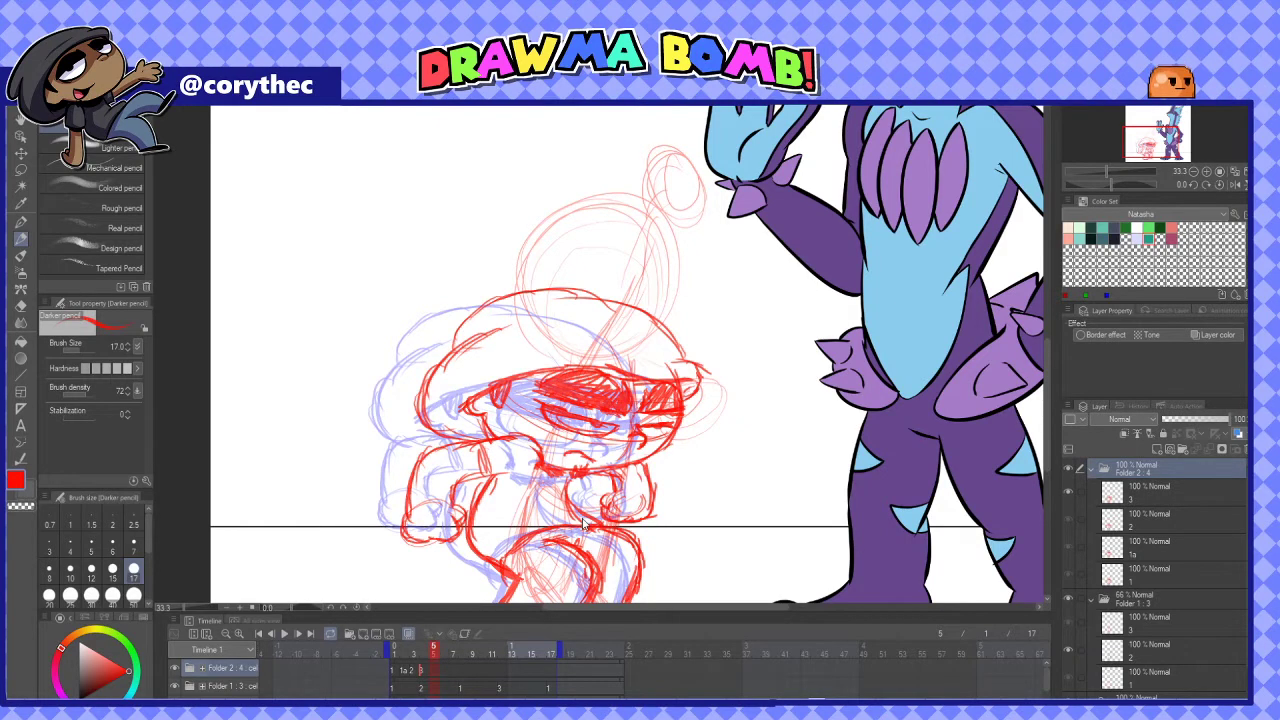
key(ctrl+shift+n)
mouse_move(530, 415)
mouse_down()
mouse_move(645, 260)
mouse_move(645, 300)
mouse_up()
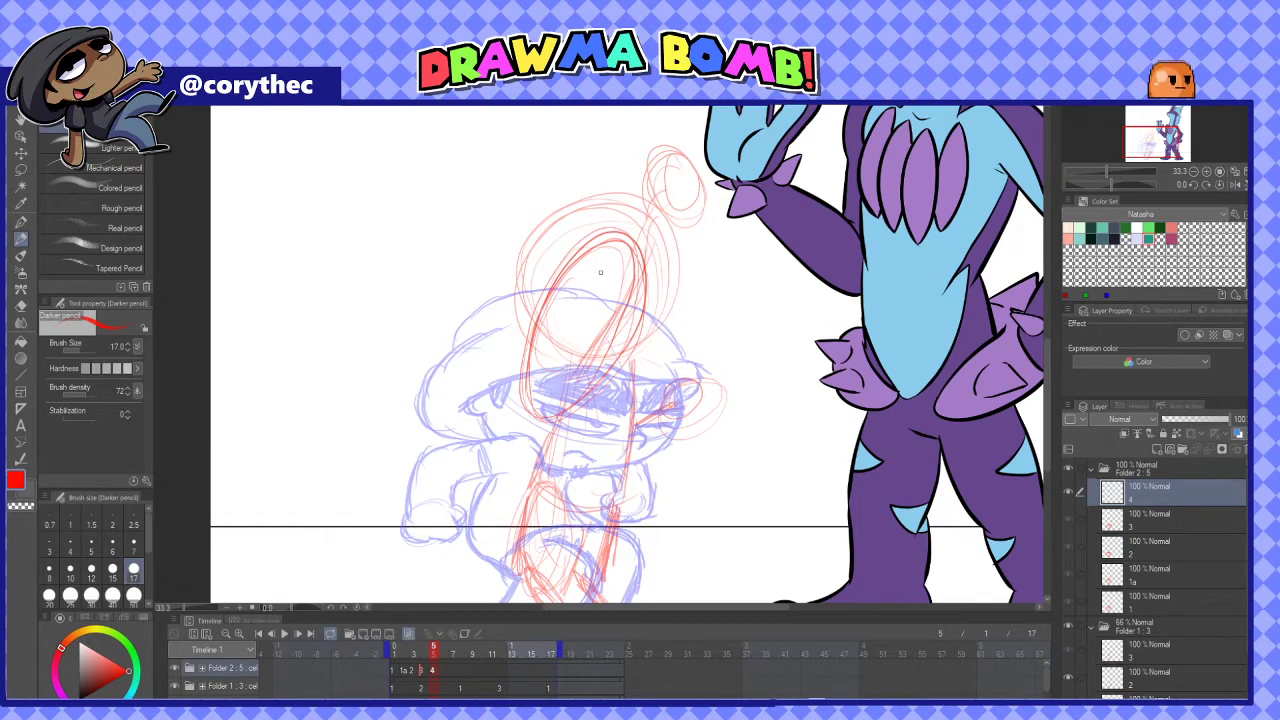
mouse_move(570, 282)
mouse_down()
mouse_move(604, 262)
mouse_move(628, 340)
mouse_up()
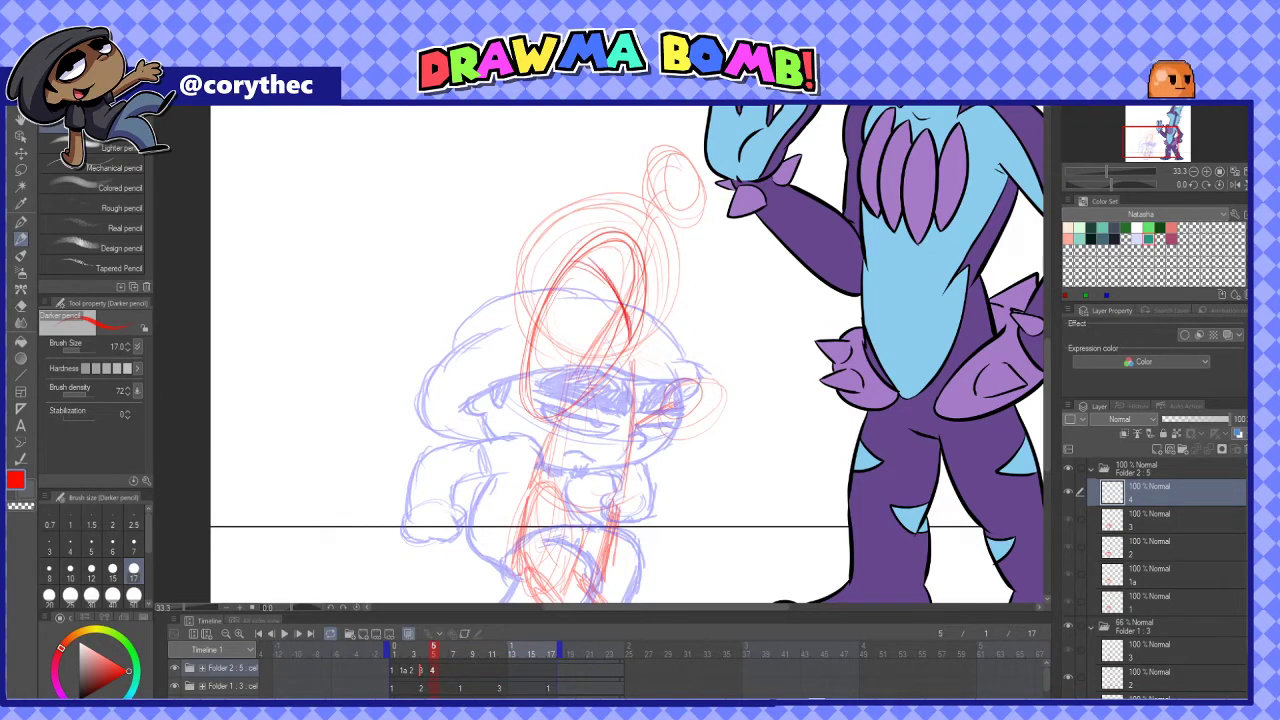
Shorten the playback range to end at frame 5 and play the crouch animation in a loop
drag(558, 647, 441, 647)
click(284, 634)
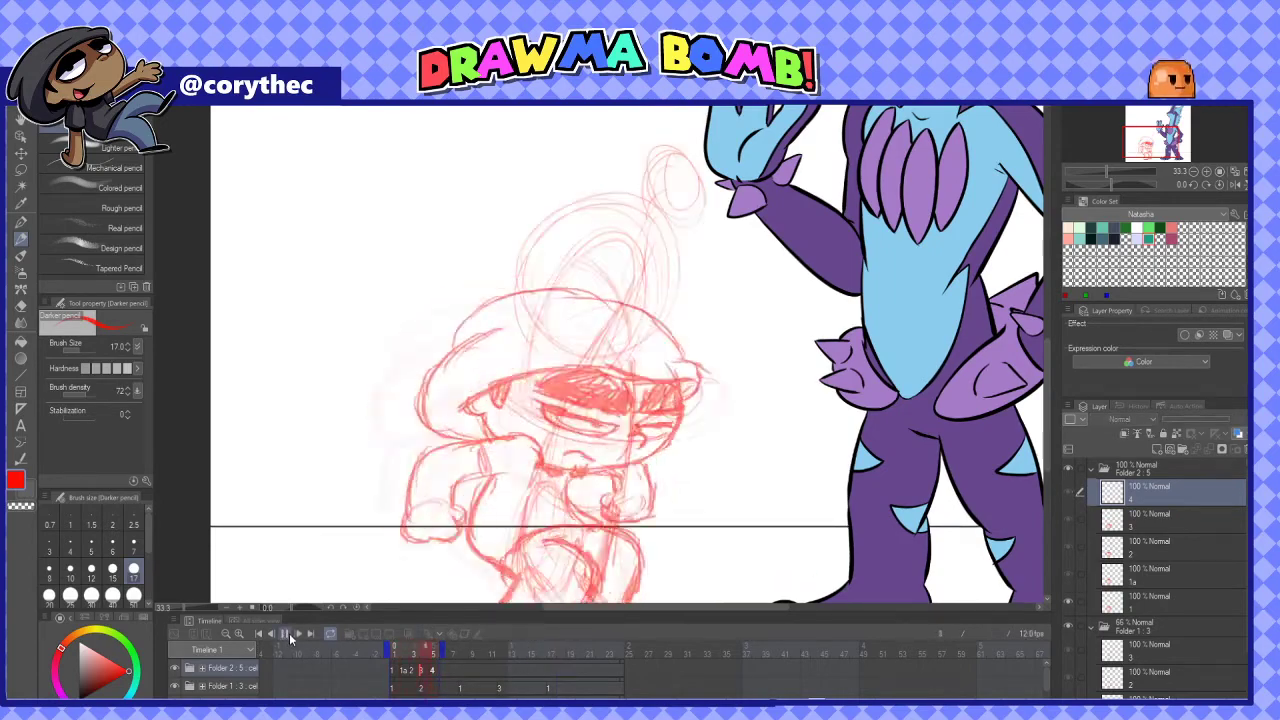
scroll(533, 516, down, 3)
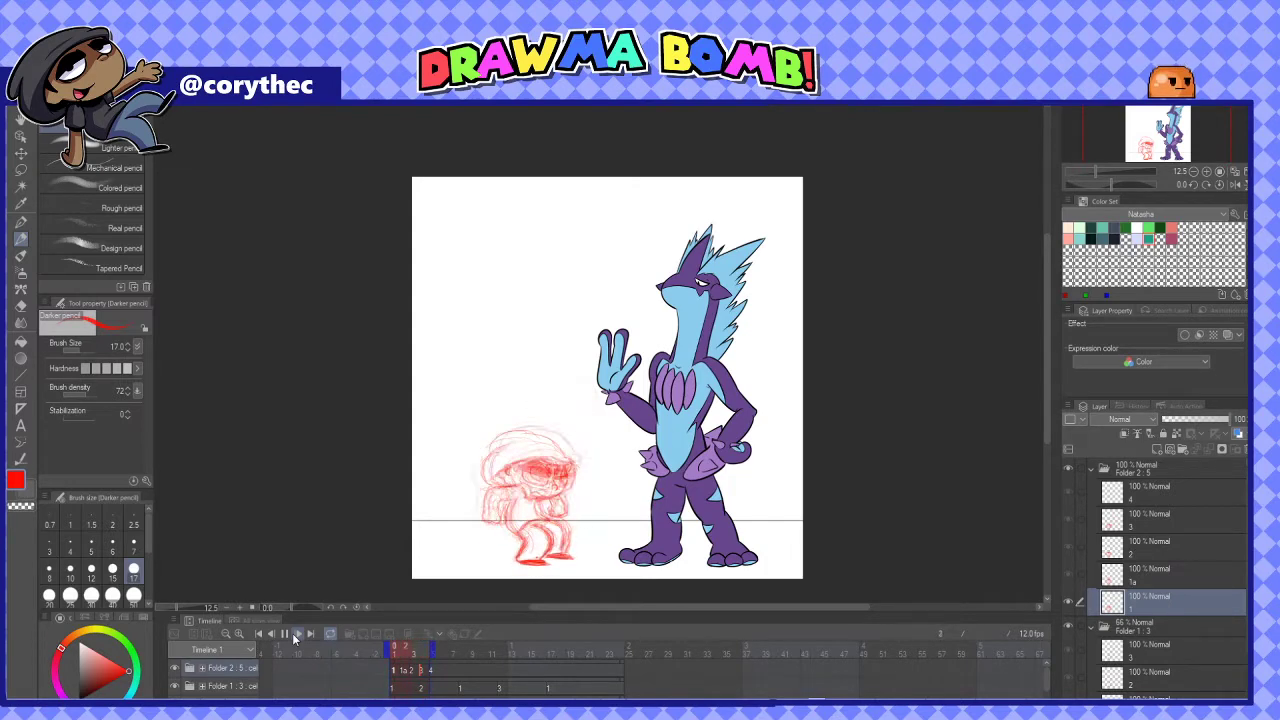
Stop the playback, extend the playback range back to frame 24, and return to frame 5
click(285, 633)
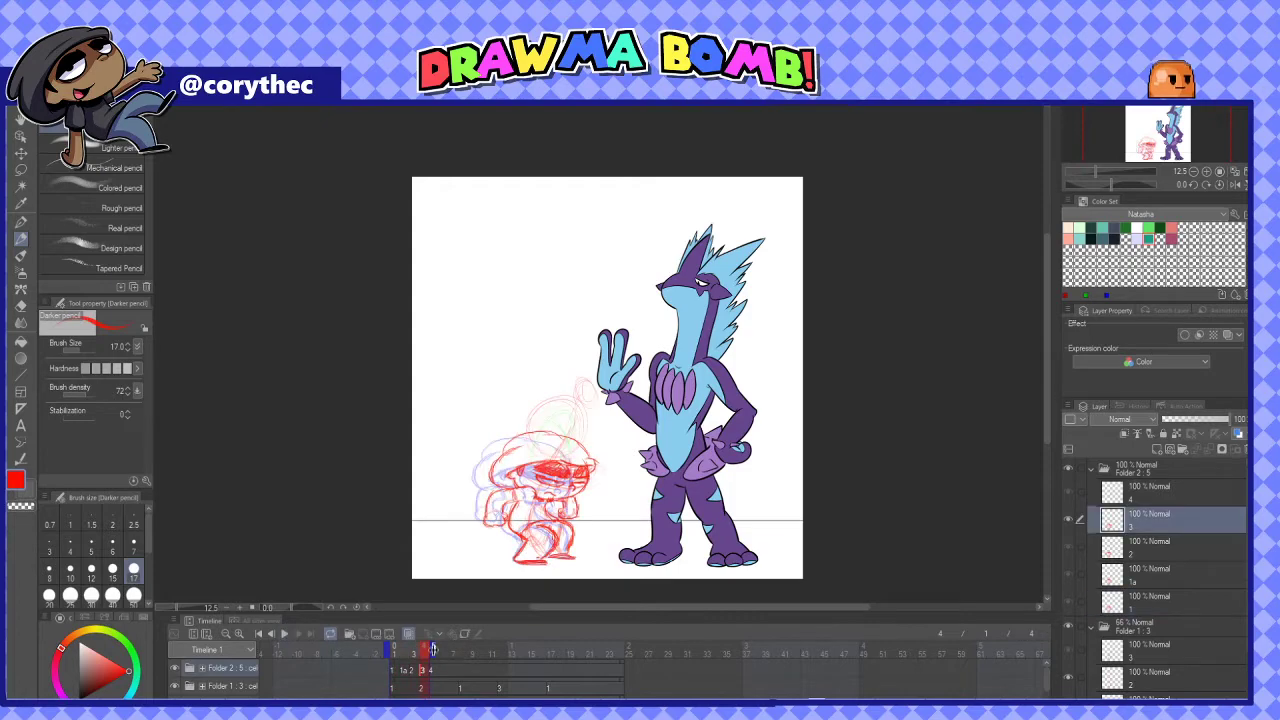
drag(432, 650, 643, 652)
key(ctrl+plus)
key(ctrl+minus)
key(ctrl+plus)
drag(500, 560, 580, 351)
click(434, 657)
Sketch the shaded eyes and the front edge of the stretched face on cel 4
mouse_move(578, 269)
mouse_down()
mouse_move(620, 337)
mouse_move(584, 319)
mouse_up()
drag(597, 299, 578, 326)
mouse_move(612, 270)
mouse_down()
mouse_move(604, 287)
mouse_move(592, 264)
mouse_move(614, 266)
mouse_move(560, 326)
mouse_up()
mouse_move(574, 274)
mouse_down()
mouse_move(552, 320)
mouse_move(570, 340)
mouse_up()
mouse_move(626, 262)
mouse_down()
mouse_move(608, 362)
mouse_move(580, 392)
mouse_up()
key(ctrl+z)
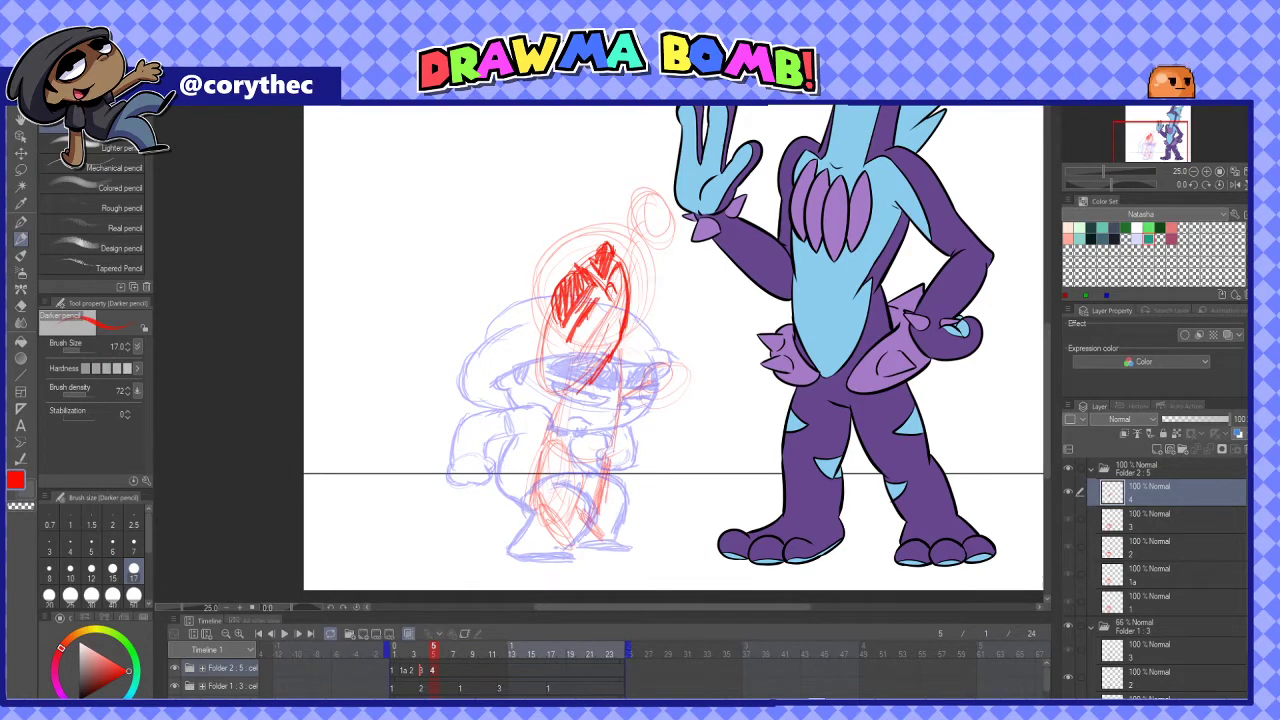
Sketch the arm sweeping forward across the stretched body on cel 4, and outline the torso and rear leg
drag(546, 391, 637, 334)
drag(566, 383, 654, 330)
drag(542, 406, 676, 328)
mouse_move(624, 334)
mouse_down()
mouse_move(678, 328)
mouse_move(594, 472)
mouse_up()
drag(653, 428, 554, 482)
drag(626, 396, 578, 462)
mouse_move(638, 362)
mouse_down()
mouse_move(604, 422)
mouse_move(566, 420)
mouse_up()
mouse_move(566, 376)
mouse_down()
mouse_move(530, 510)
mouse_move(570, 550)
mouse_up()
drag(572, 506, 536, 536)
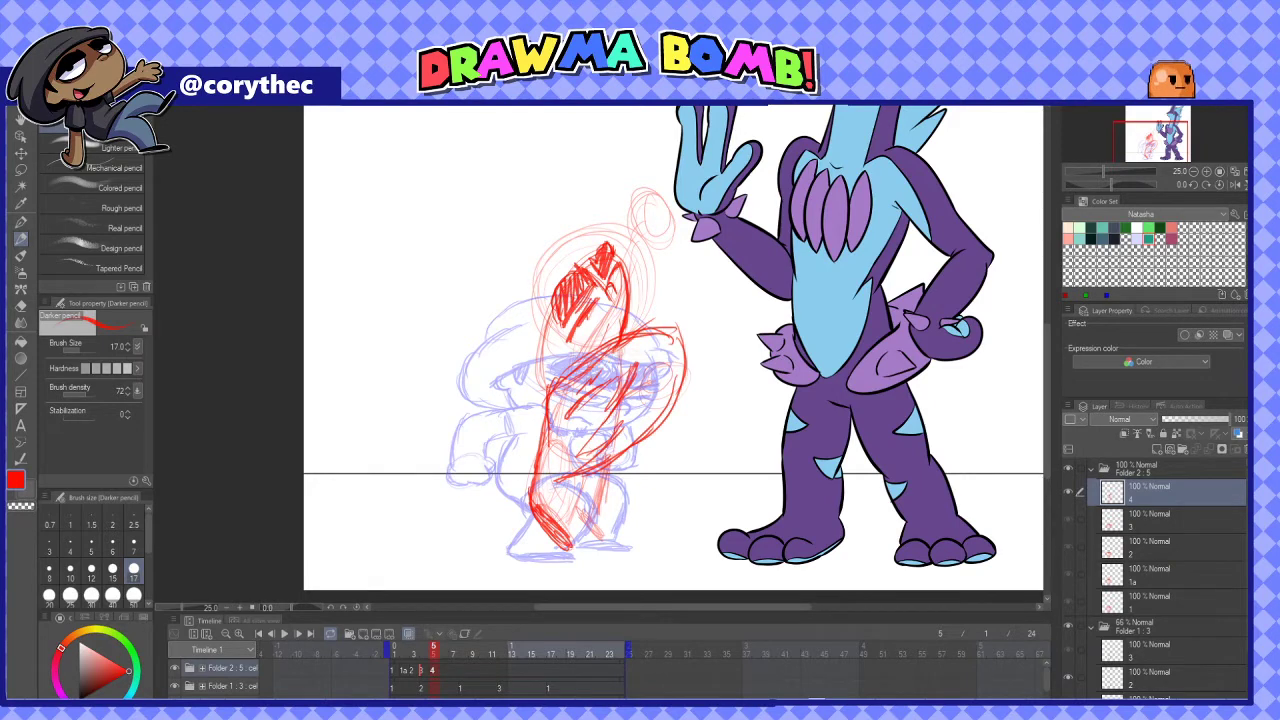
Draw the hat trailing behind the stretched head on cel 4
mouse_move(598, 238)
mouse_down()
mouse_move(568, 252)
mouse_move(534, 338)
mouse_up()
drag(576, 238, 496, 344)
drag(528, 268, 492, 358)
mouse_move(530, 296)
mouse_down()
mouse_move(530, 418)
mouse_move(548, 412)
mouse_up()
Sketch the stretched legs and downward-pointing feet on cel 4
mouse_move(590, 362)
mouse_down()
mouse_move(544, 458)
mouse_move(550, 508)
mouse_move(536, 550)
mouse_up()
mouse_move(530, 470)
mouse_down()
mouse_move(538, 552)
mouse_move(584, 566)
mouse_move(534, 560)
mouse_move(548, 548)
mouse_up()
mouse_move(556, 506)
mouse_down()
mouse_move(580, 556)
mouse_move(556, 554)
mouse_up()
drag(570, 488, 572, 508)
mouse_move(602, 468)
mouse_down()
mouse_move(584, 550)
mouse_move(604, 548)
mouse_move(592, 542)
mouse_up()
scroll(582, 570, down, 2)
scroll(561, 448, up, 2)
mouse_move(570, 426)
mouse_down()
mouse_move(562, 506)
mouse_move(572, 498)
mouse_up()
drag(560, 487, 574, 514)
scroll(590, 450, down, 2)
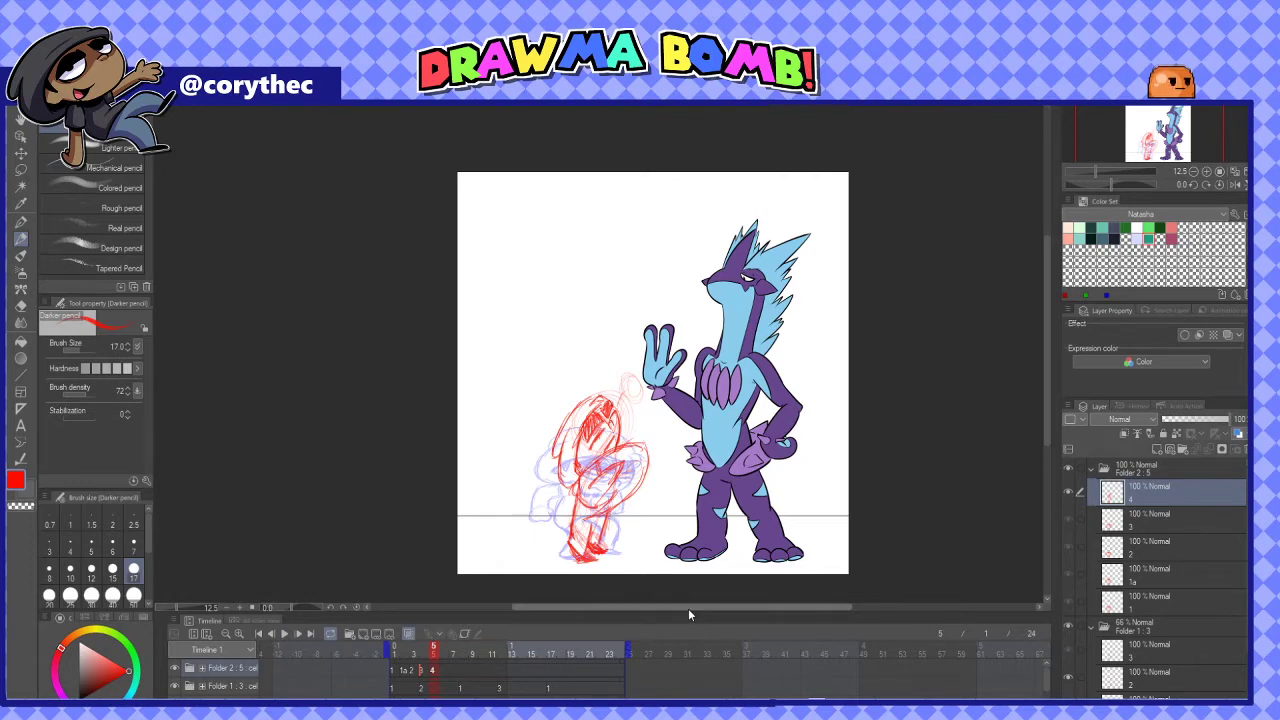
Add cel 5 on frame 6 and rough in the upturned head and body of the leaping figure
mouse_move(441, 653)
mouse_down()
mouse_move(427, 654)
mouse_move(443, 657)
mouse_up()
click(446, 674)
key(ctrl+shift+n)
mouse_move(612, 394)
mouse_down()
mouse_move(584, 456)
mouse_move(562, 442)
mouse_up()
scroll(606, 402, up, 2)
mouse_move(598, 390)
mouse_down()
mouse_move(505, 505)
mouse_move(558, 512)
mouse_up()
drag(550, 430, 632, 472)
drag(540, 486, 600, 384)
mouse_move(578, 472)
mouse_down()
mouse_move(642, 410)
mouse_move(602, 434)
mouse_up()
Sketch the arm and hand reaching up toward the creature's raised hand on cel 5
mouse_move(644, 378)
mouse_down()
mouse_move(674, 420)
mouse_move(684, 372)
mouse_move(668, 346)
mouse_move(684, 360)
mouse_move(690, 410)
mouse_up()
mouse_move(638, 366)
mouse_down()
mouse_move(630, 404)
mouse_move(666, 442)
mouse_move(622, 516)
mouse_up()
drag(654, 456, 610, 540)
drag(646, 402, 614, 484)
drag(646, 414, 590, 524)
drag(616, 474, 580, 534)
Draw the wide round eyes, facial features and scribbled hair tufts on the upturned head of cel 5
drag(552, 402, 598, 442)
mouse_move(554, 412)
mouse_down()
mouse_move(598, 404)
mouse_move(628, 420)
mouse_up()
scroll(576, 394, up, 1)
drag(534, 360, 566, 390)
drag(558, 386, 513, 448)
mouse_move(530, 366)
mouse_down()
mouse_move(498, 444)
mouse_move(514, 436)
mouse_up()
drag(568, 360, 556, 376)
mouse_move(574, 336)
mouse_down()
mouse_move(570, 358)
mouse_move(614, 380)
mouse_move(558, 290)
mouse_up()
mouse_move(526, 390)
mouse_down()
mouse_move(508, 444)
mouse_move(552, 458)
mouse_move(570, 372)
mouse_move(580, 404)
mouse_move(548, 422)
mouse_up()
mouse_move(586, 410)
mouse_down()
mouse_move(556, 460)
mouse_move(584, 380)
mouse_move(570, 370)
mouse_up()
mouse_move(588, 306)
mouse_down()
mouse_move(552, 348)
mouse_move(566, 368)
mouse_move(538, 380)
mouse_up()
drag(562, 362, 532, 428)
drag(548, 380, 543, 419)
drag(560, 370, 564, 384)
drag(504, 316, 532, 298)
mouse_move(501, 317)
mouse_down()
mouse_move(541, 298)
mouse_move(568, 308)
mouse_up()
drag(576, 250, 600, 272)
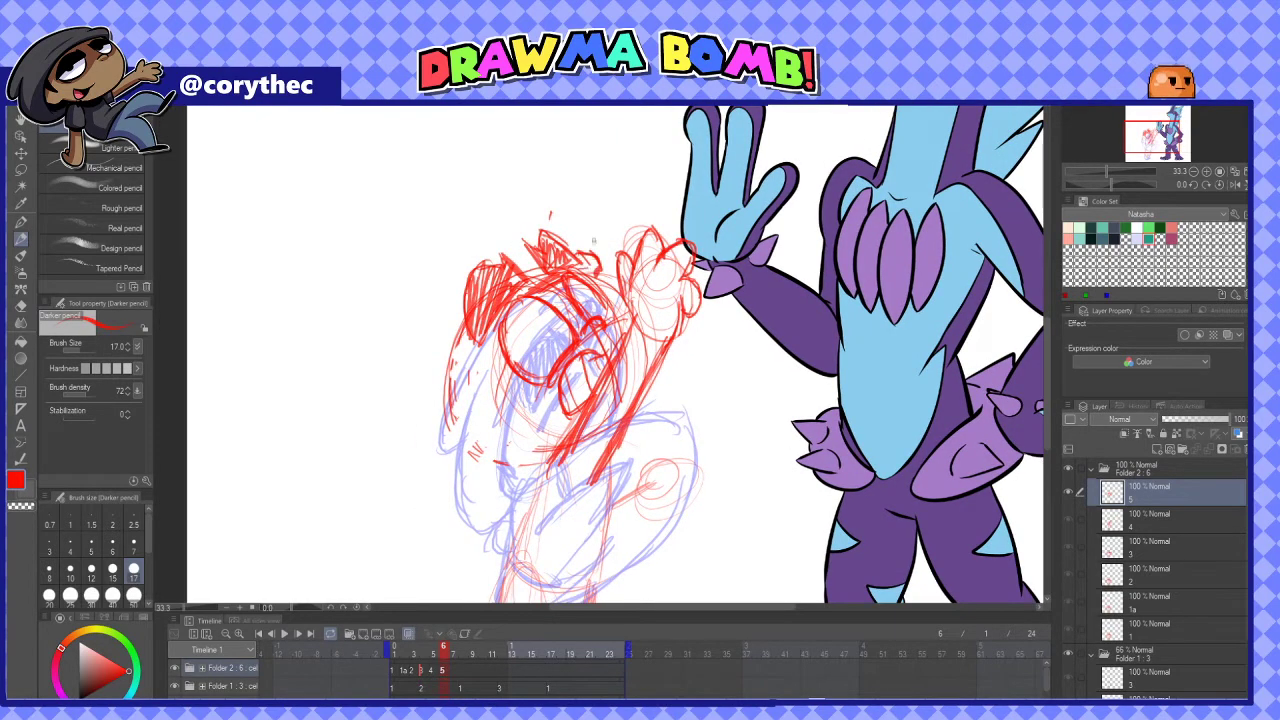
Outline the large floppy hat hanging behind the head on cel 5
mouse_move(534, 228)
mouse_down()
mouse_move(486, 234)
mouse_move(420, 306)
mouse_up()
drag(470, 250, 390, 368)
drag(436, 276, 386, 388)
drag(410, 294, 386, 386)
drag(412, 290, 380, 400)
mouse_move(414, 320)
mouse_down()
mouse_move(384, 420)
mouse_move(402, 490)
mouse_move(500, 510)
mouse_up()
drag(482, 330, 452, 406)
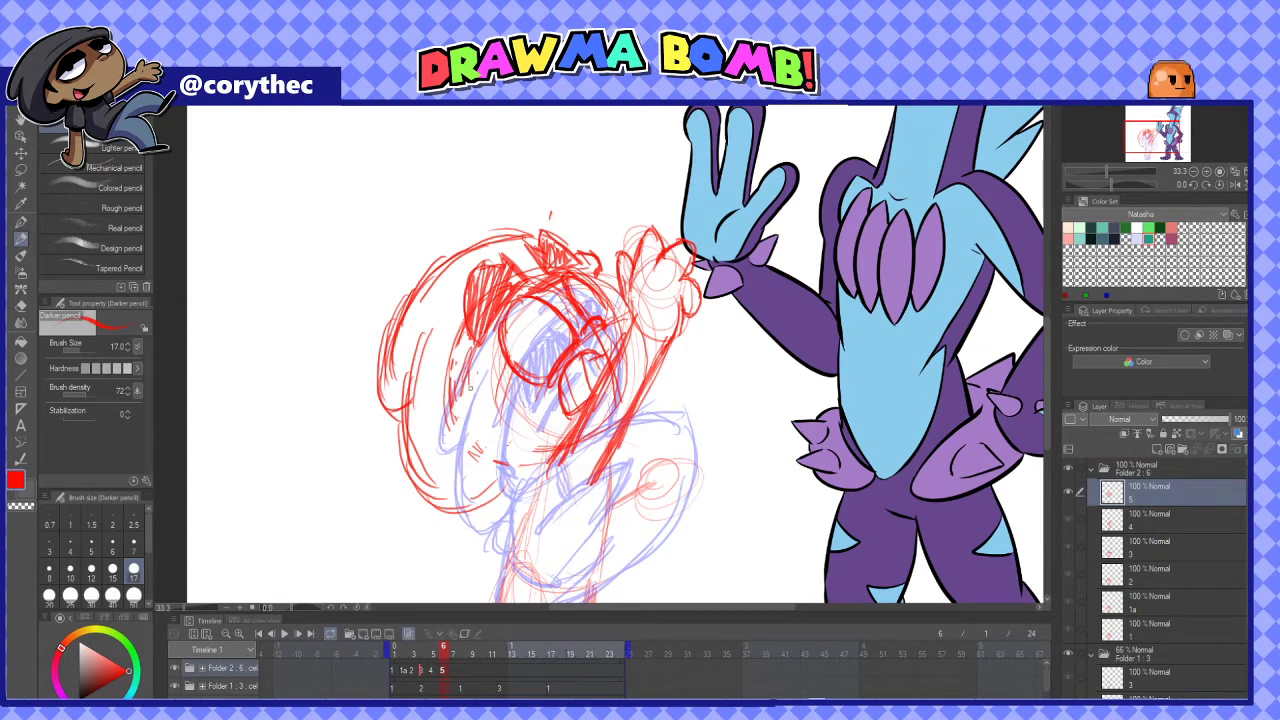
Reinforce the face and jaw outline on cel 5 and sketch the torso down to the waist
mouse_move(482, 340)
mouse_down()
mouse_move(458, 482)
mouse_move(496, 405)
mouse_up()
scroll(677, 188, down, 1)
mouse_move(608, 252)
mouse_down()
mouse_move(634, 300)
mouse_move(622, 314)
mouse_up()
drag(585, 385, 571, 403)
mouse_move(561, 392)
mouse_down()
mouse_move(553, 468)
mouse_move(590, 378)
mouse_up()
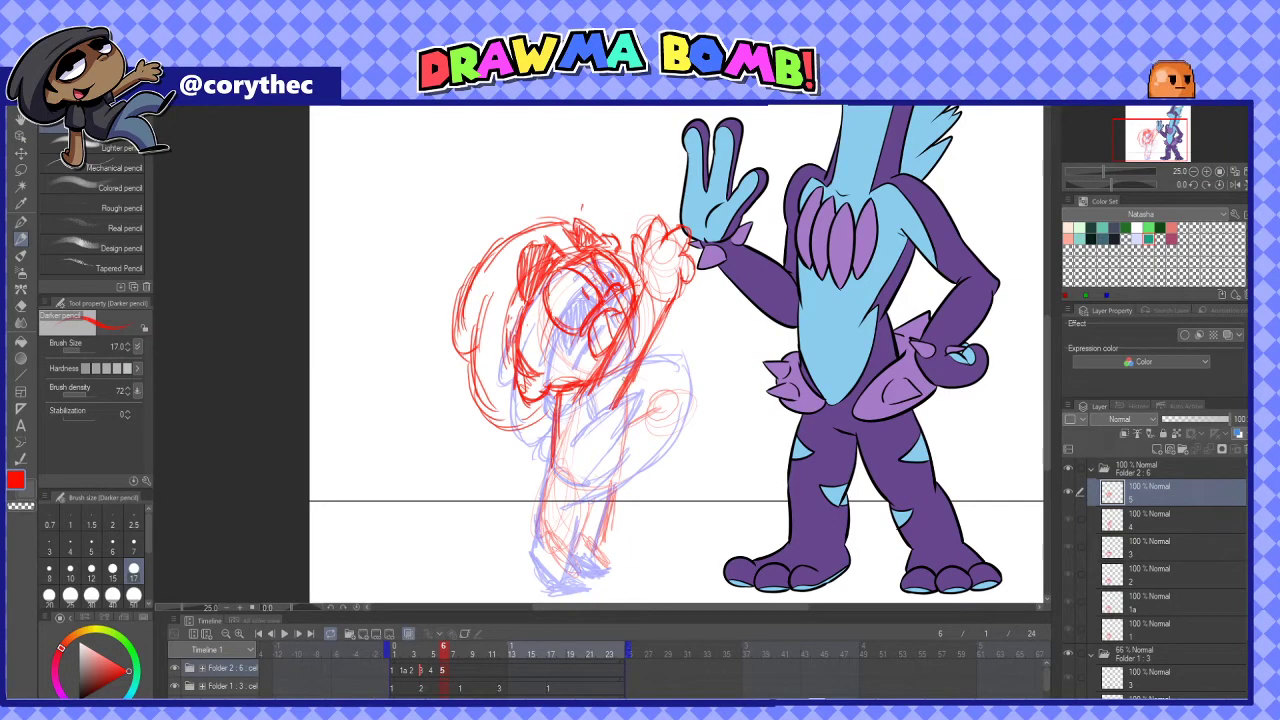
mouse_move(549, 452)
mouse_down()
mouse_move(595, 487)
mouse_move(627, 403)
mouse_up()
Move the cel 5 drawing slightly closer to the creature's raised hand
scroll(746, 389, up, 2)
key(k)
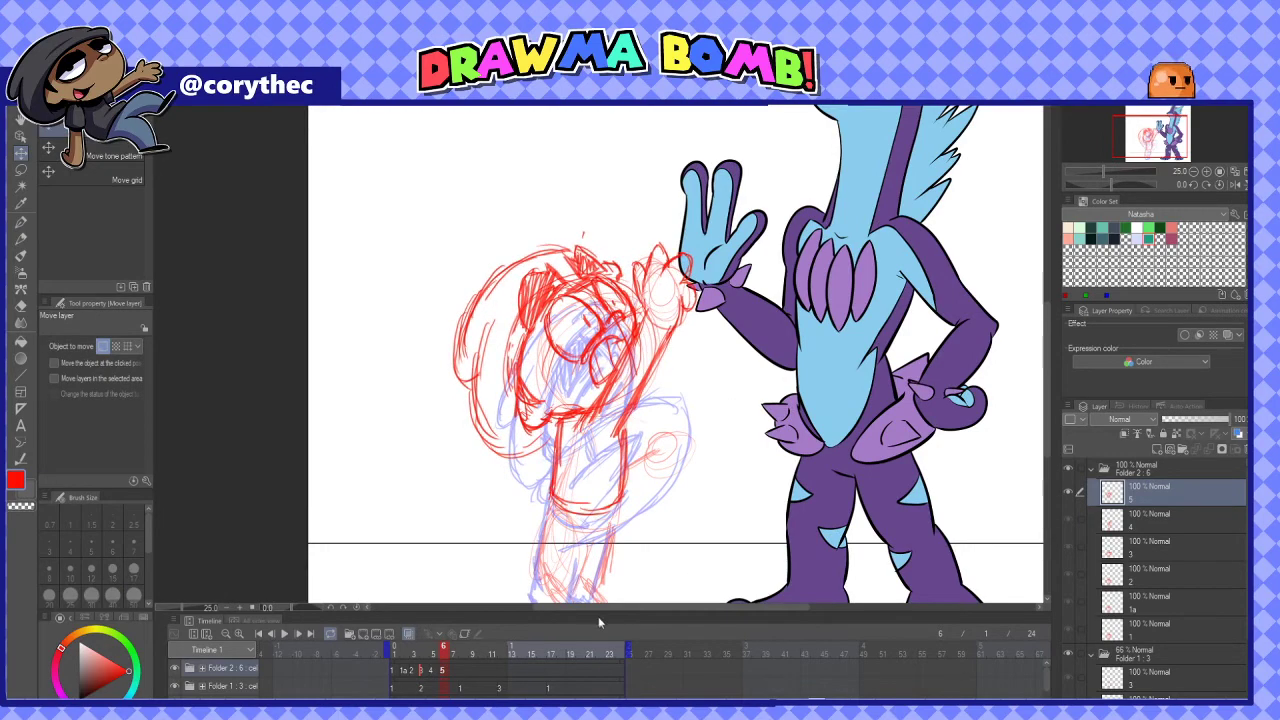
mouse_move(600, 521)
mouse_down()
mouse_move(610, 526)
mouse_move(556, 584)
mouse_move(574, 602)
mouse_up()
Draw the stretched legs and pointed feet beneath the torso on cel 5
key(p)
drag(660, 400, 636, 325)
mouse_move(520, 500)
mouse_down()
mouse_move(548, 542)
mouse_move(560, 538)
mouse_up()
mouse_move(570, 470)
mouse_down()
mouse_move(550, 526)
mouse_move(568, 480)
mouse_up()
mouse_move(604, 430)
mouse_down()
mouse_move(564, 534)
mouse_move(584, 528)
mouse_up()
Sketch the lower hand as a clenched fist beside the torso on cel 5
mouse_move(660, 400)
mouse_down()
mouse_move(648, 431)
mouse_move(624, 410)
mouse_move(630, 428)
mouse_move(608, 418)
mouse_up()
drag(600, 430, 626, 446)
drag(634, 396, 606, 418)
drag(606, 412, 630, 432)
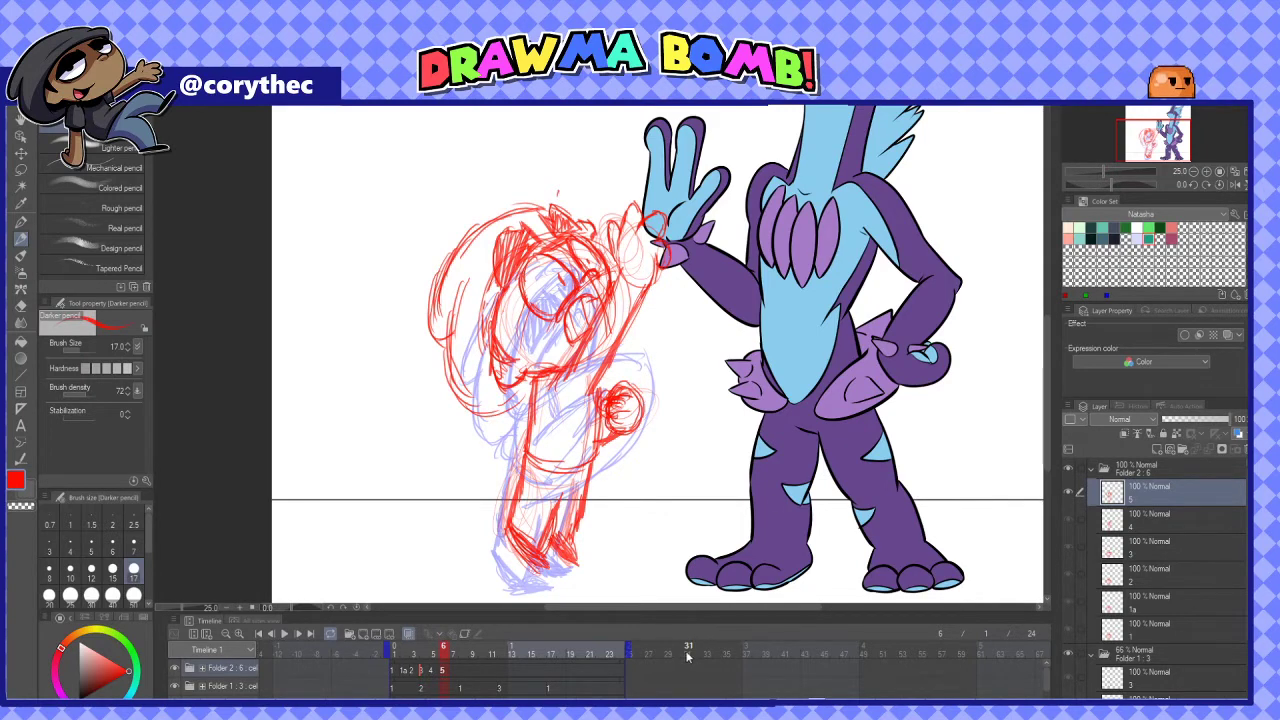
drag(552, 372, 538, 390)
drag(574, 356, 534, 396)
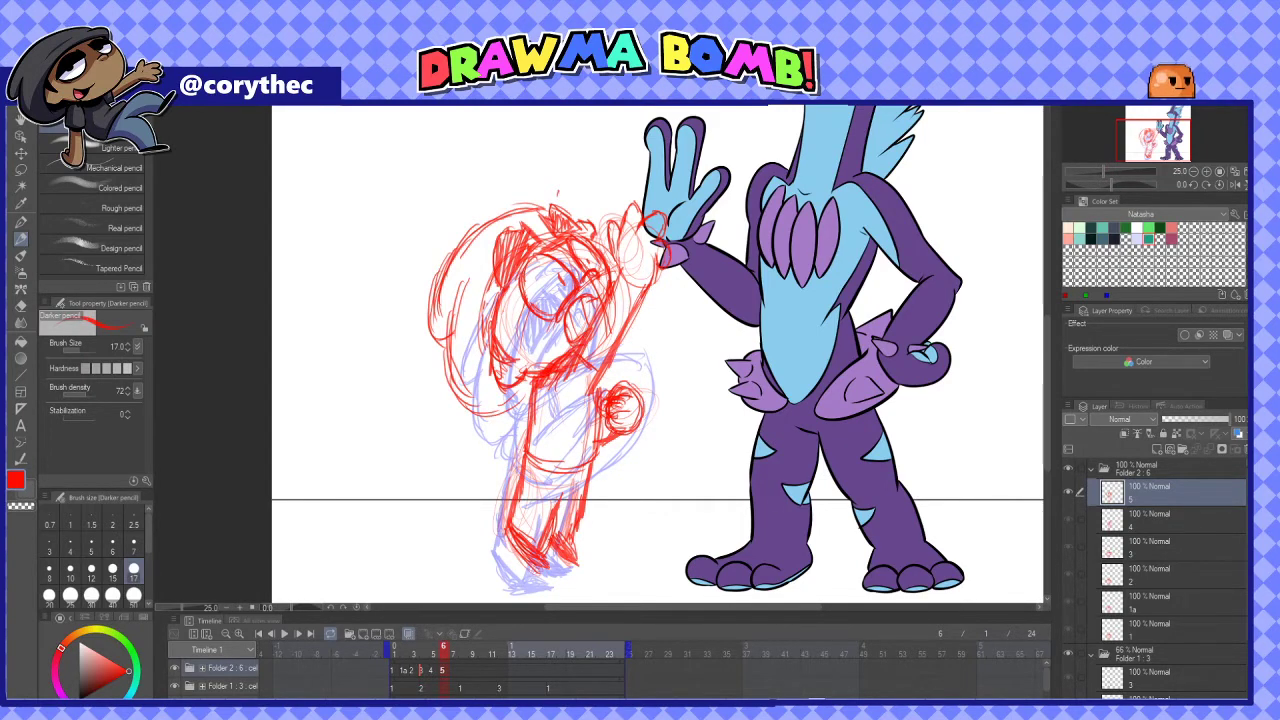
key(ctrl+z)
key(ctrl+z)
Strengthen the edges of the raised arm from shoulder to wrist on cel 5
drag(593, 322, 546, 365)
drag(645, 290, 611, 345)
drag(618, 274, 570, 339)
mouse_move(647, 291)
mouse_down()
mouse_move(564, 407)
mouse_move(625, 335)
mouse_up()
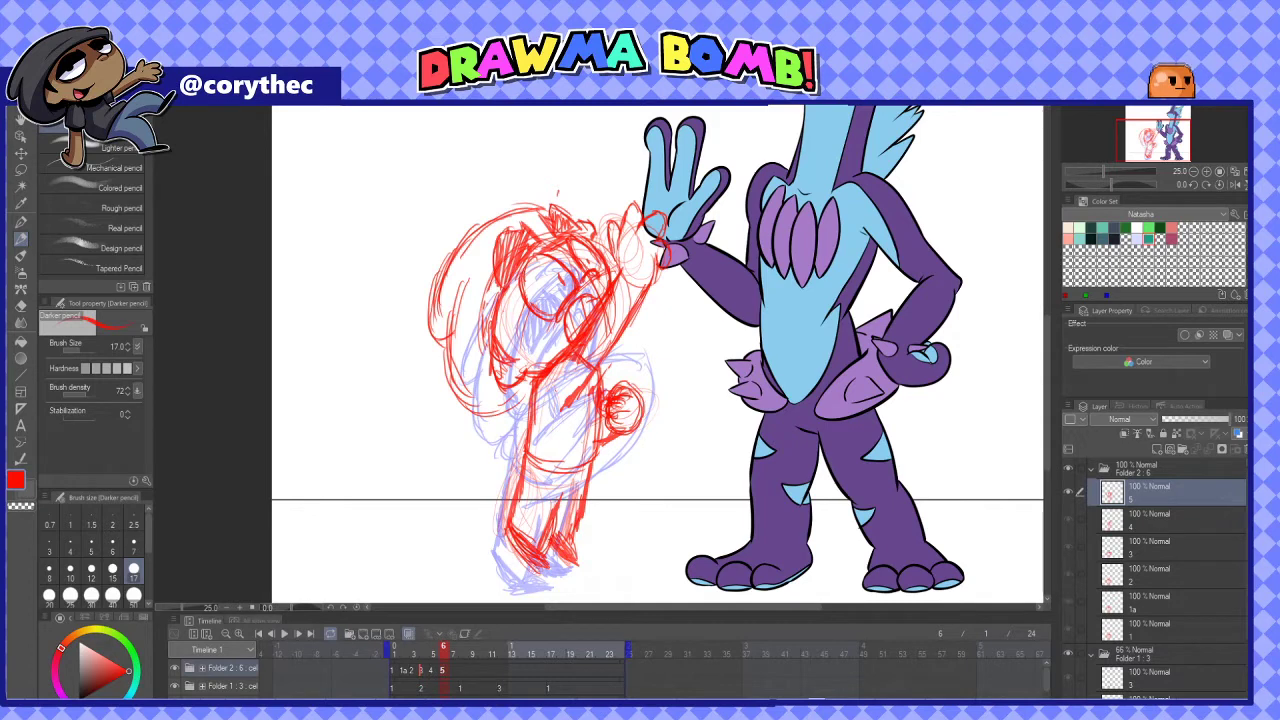
Duplicate cel 5 as cel 6, and add loose hanging strokes beneath the raised forearm on cel 5
click(454, 670)
key(ctrl+shift+n)
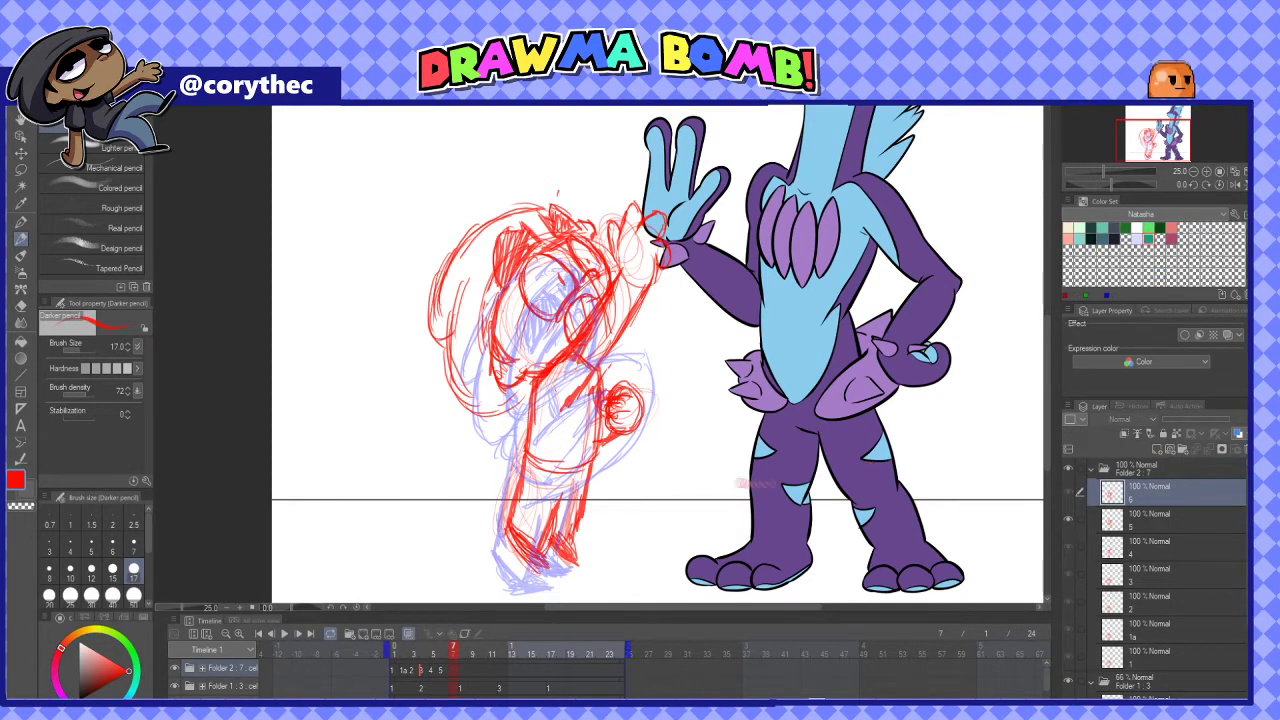
click(1160, 520)
drag(648, 292, 641, 336)
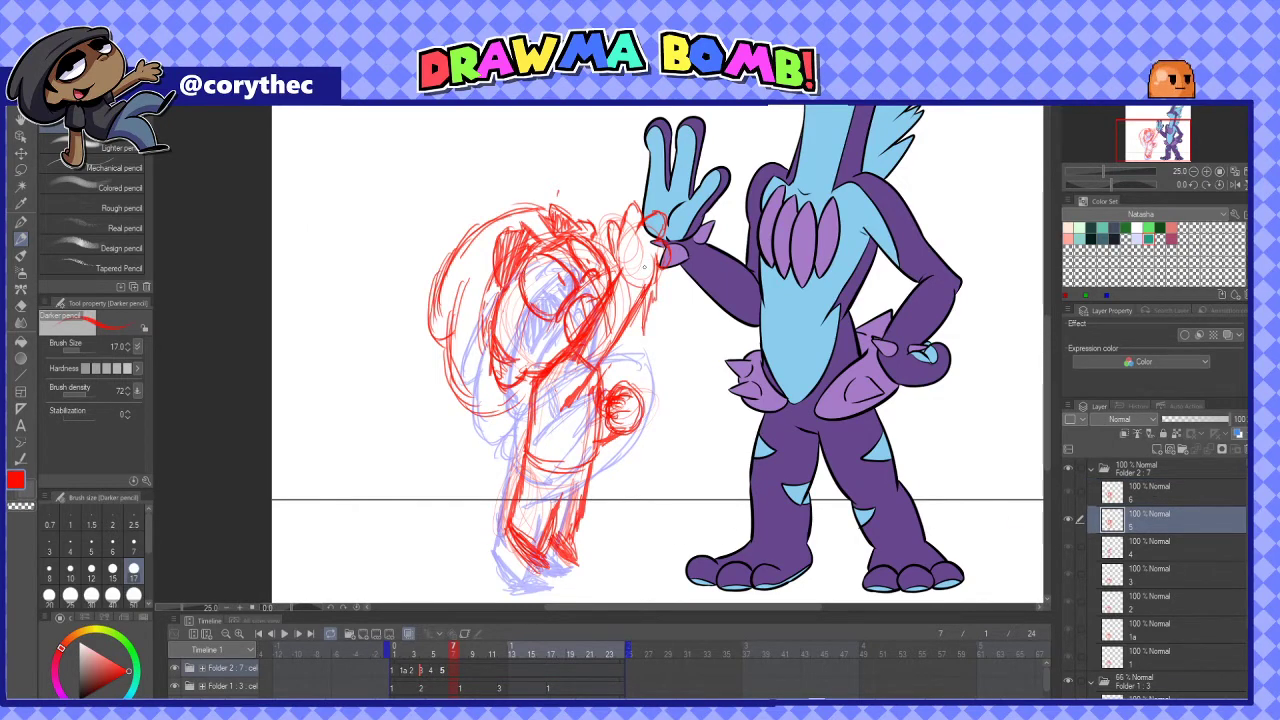
drag(647, 294, 640, 373)
drag(658, 272, 654, 330)
Place cel 6 on frame 7 and nudge its drawing slightly upward
click(1160, 487)
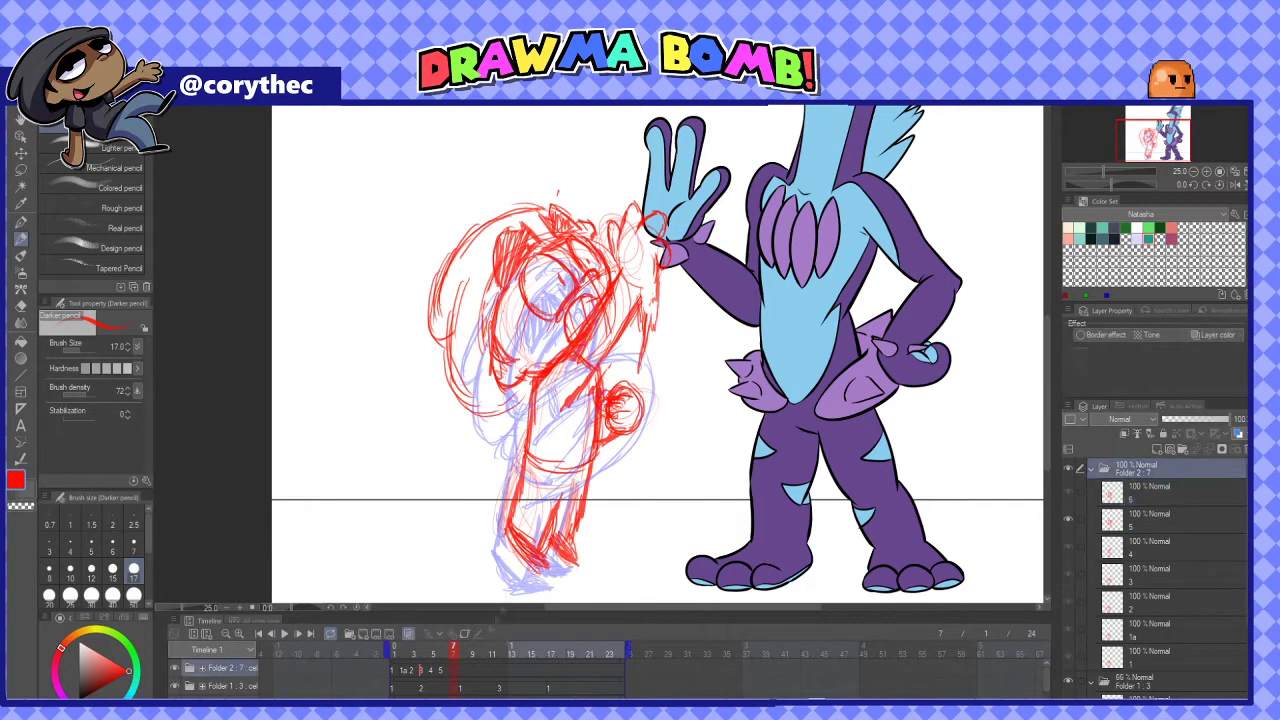
click(20, 152)
drag(550, 380, 552, 372)
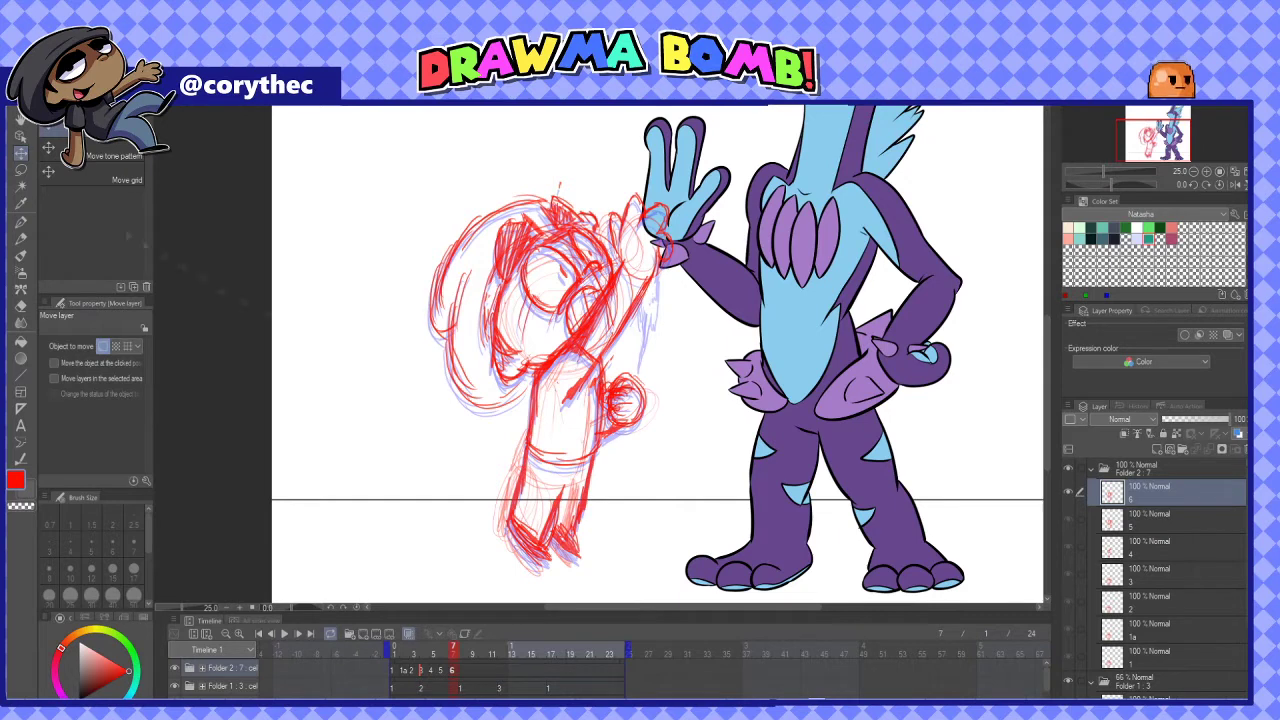
Lasso the lower fist on cel 6 and move it closer to the torso
click(20, 168)
drag(605, 360, 603, 372)
key(ctrl+t)
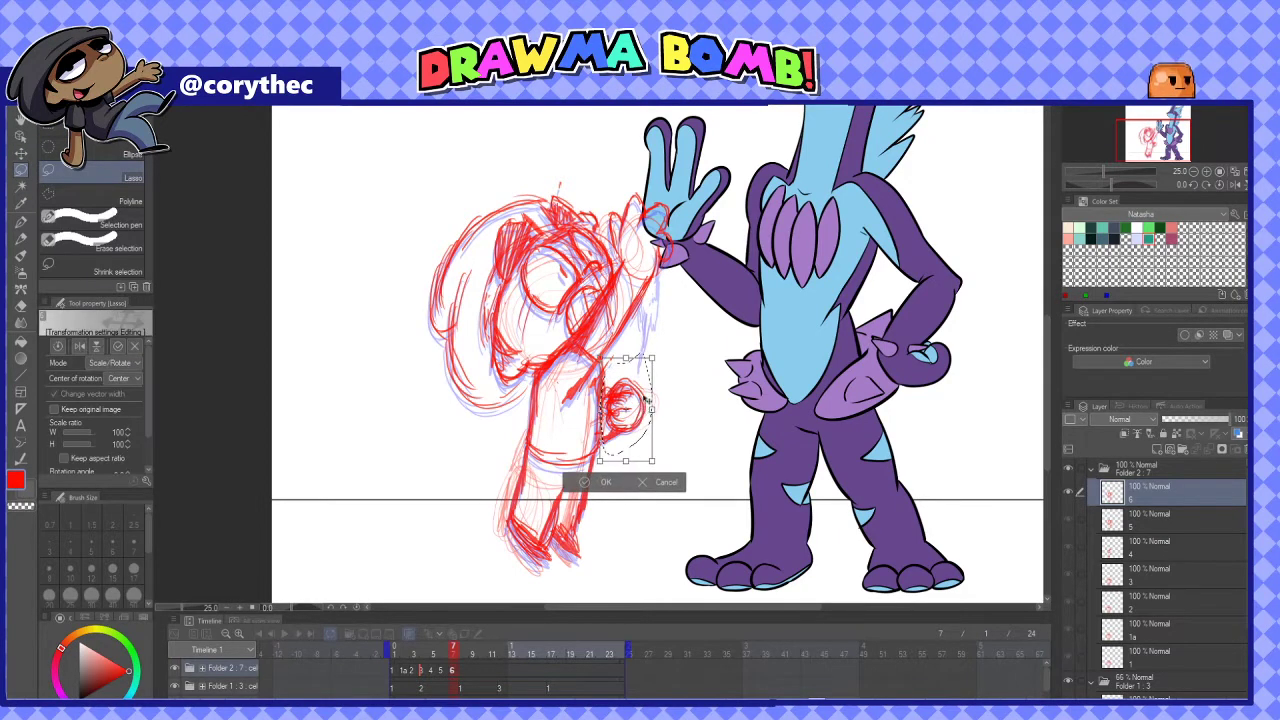
drag(646, 408, 640, 408)
key(Return)
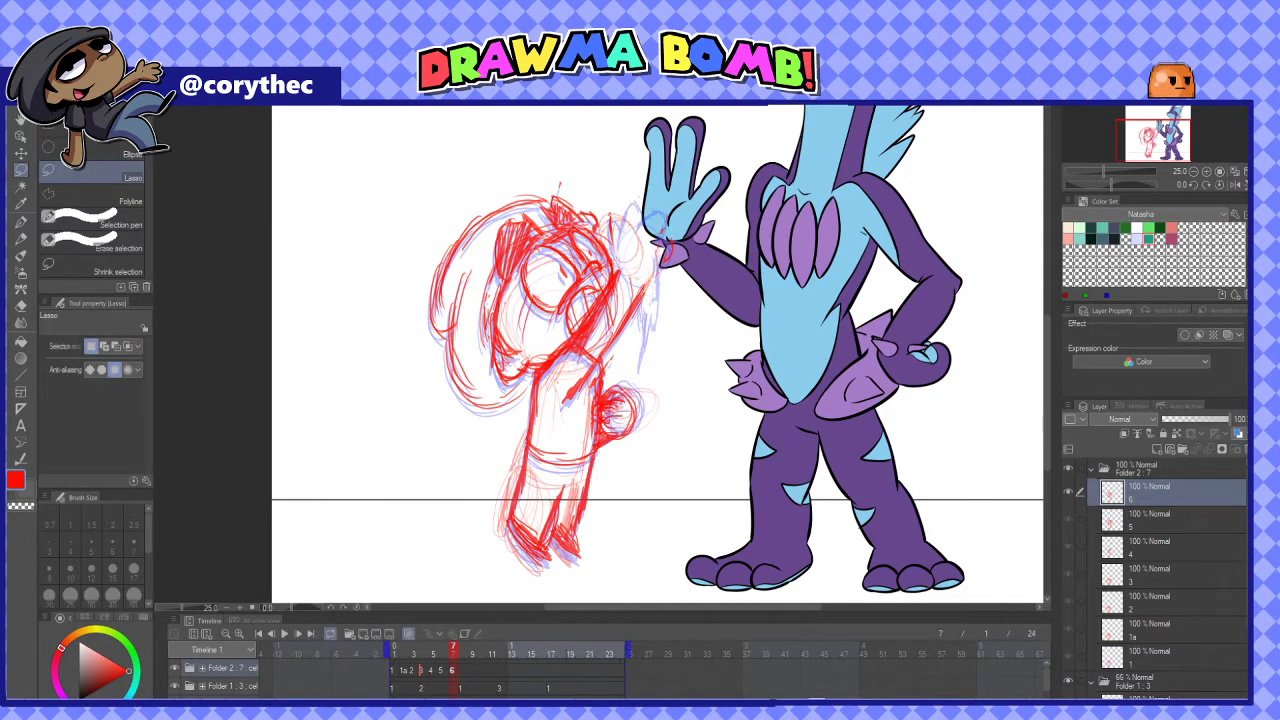
Replace the raised hand on cel 6 with a lowered arm ending in a drooping, curled hand
key(p)
drag(600, 291, 651, 266)
drag(639, 262, 662, 282)
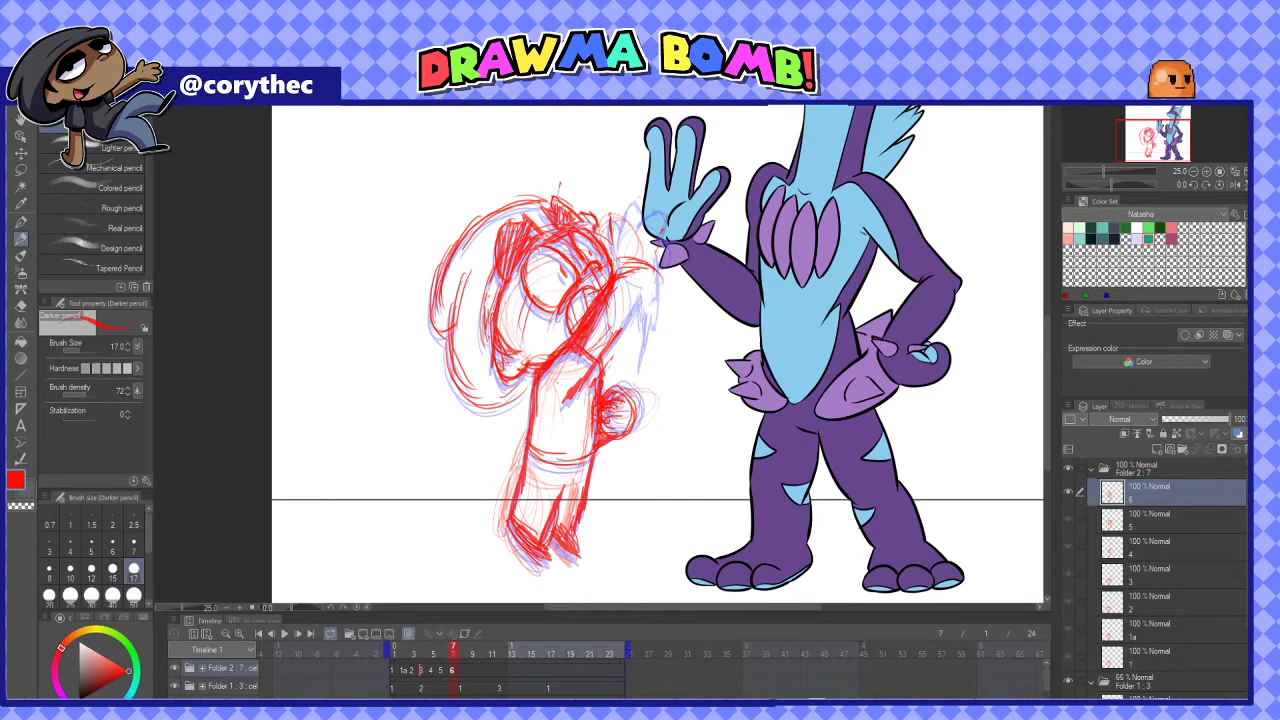
drag(598, 309, 633, 297)
mouse_move(607, 303)
mouse_down()
mouse_move(637, 298)
mouse_move(620, 256)
mouse_move(658, 312)
mouse_up()
key(c)
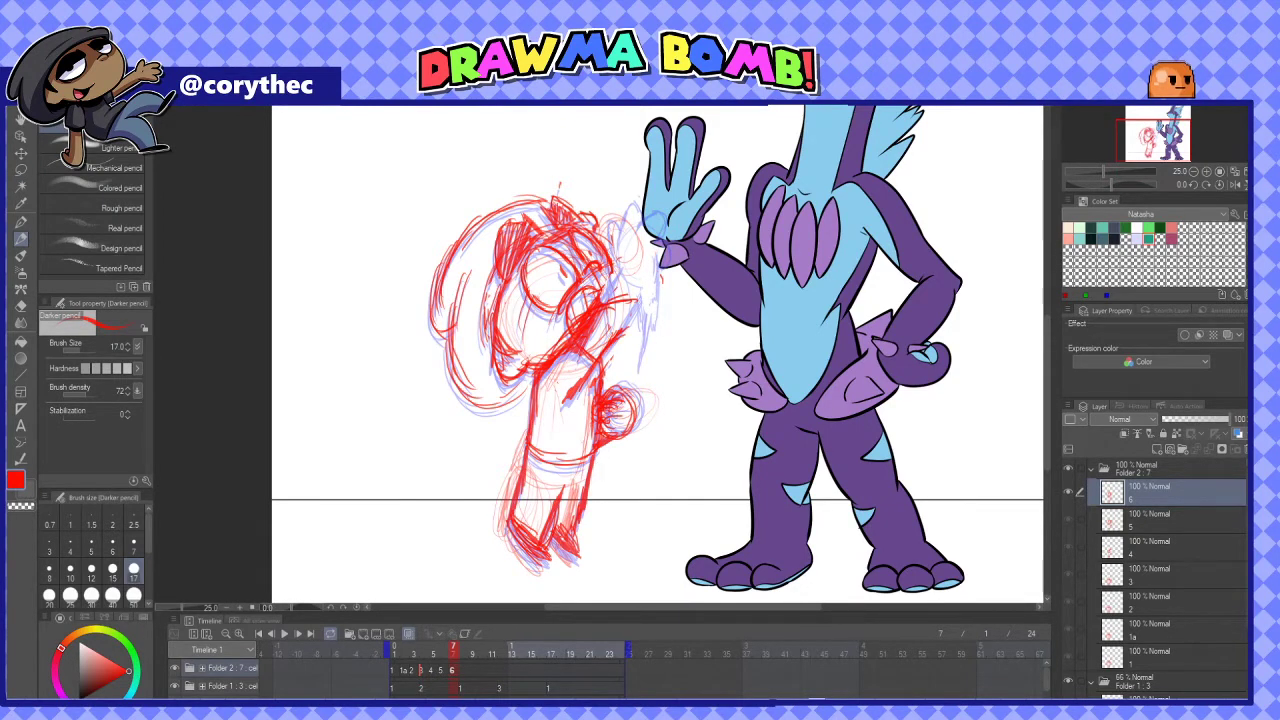
mouse_move(616, 296)
mouse_down()
mouse_move(662, 322)
mouse_move(650, 284)
mouse_move(657, 325)
mouse_up()
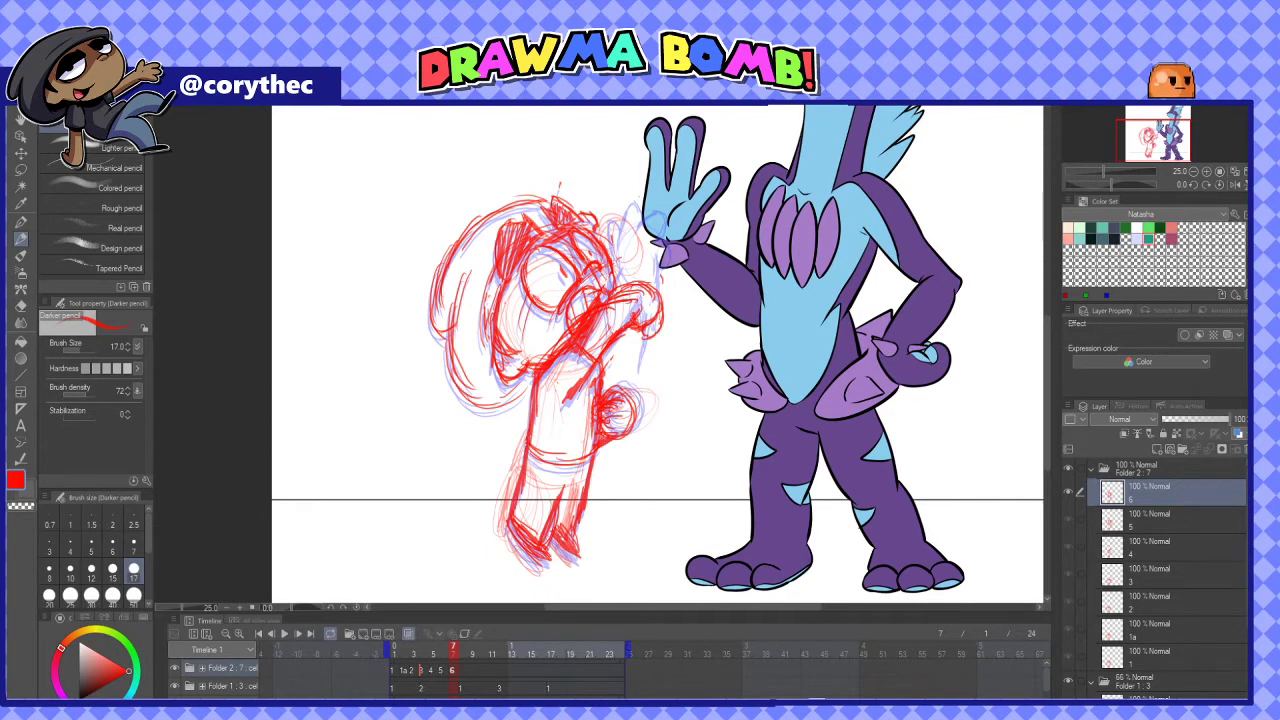
Duplicate cel 6 as cel 7 and assign it to frame 8
mouse_move(460, 657)
mouse_down()
mouse_move(425, 657)
mouse_move(463, 660)
mouse_up()
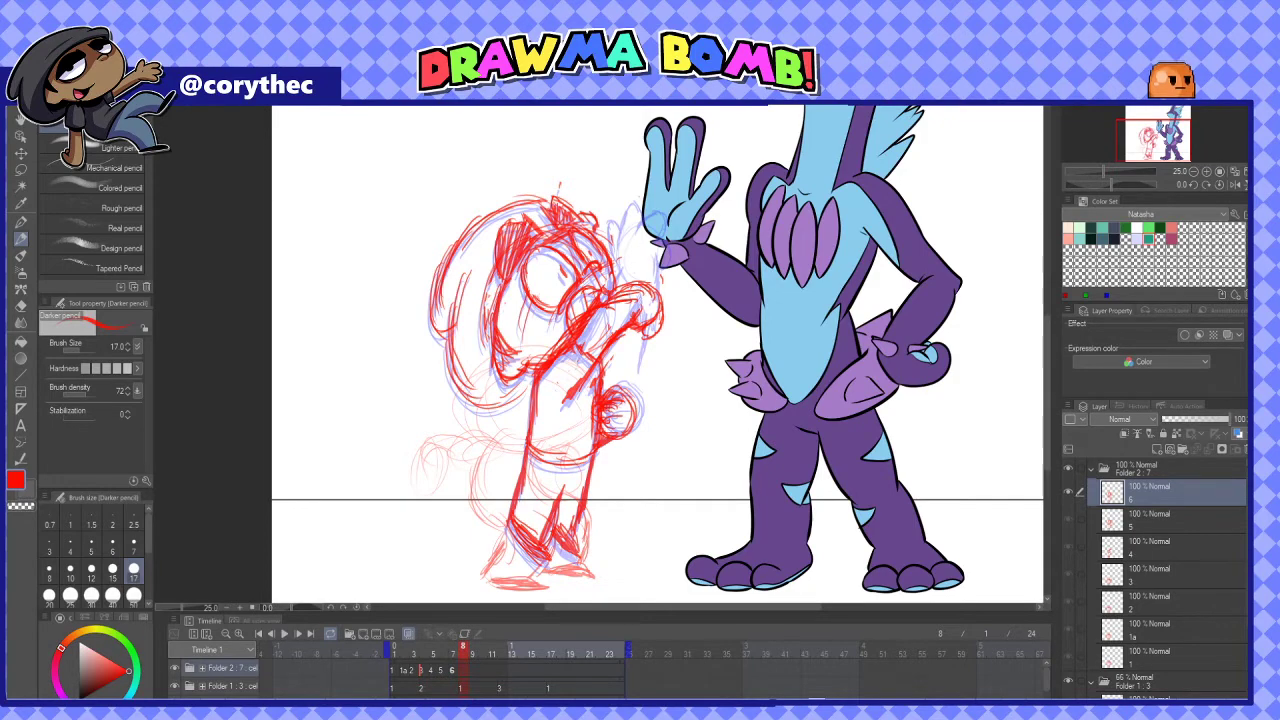
drag(676, 543, 651, 547)
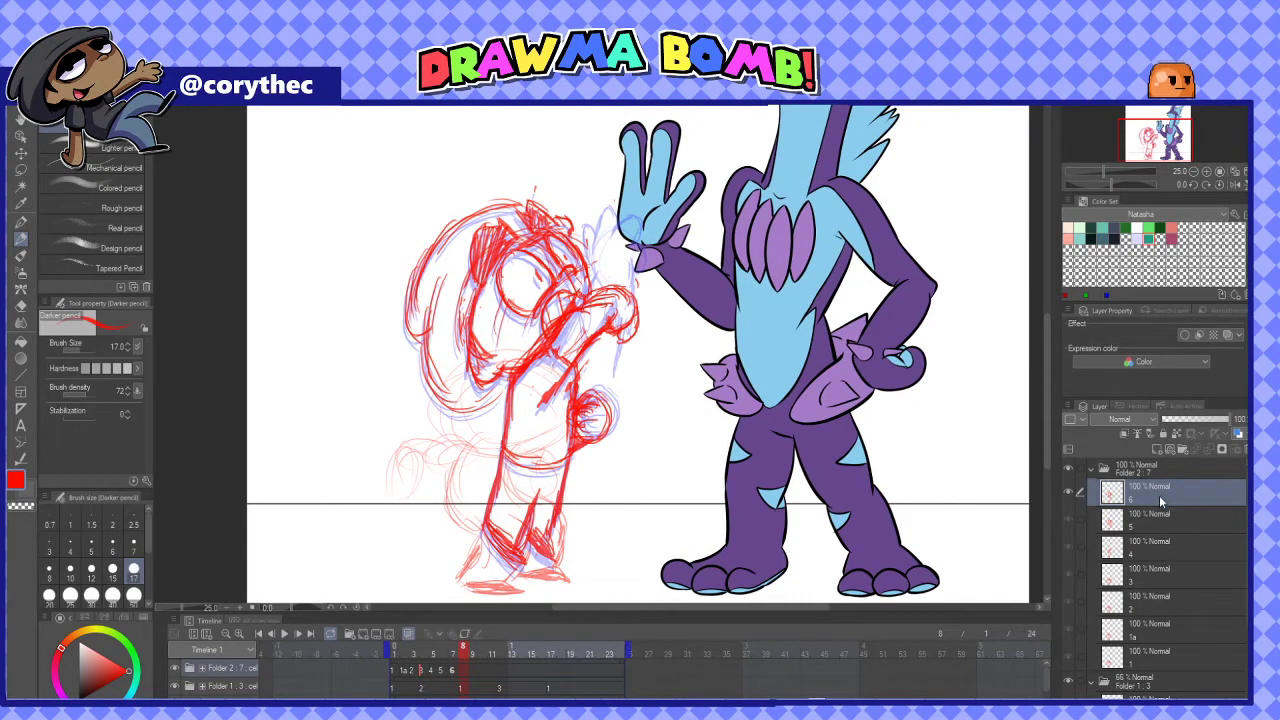
key(ctrl+v)
right_click(466, 674)
drag(667, 382, 646, 480)
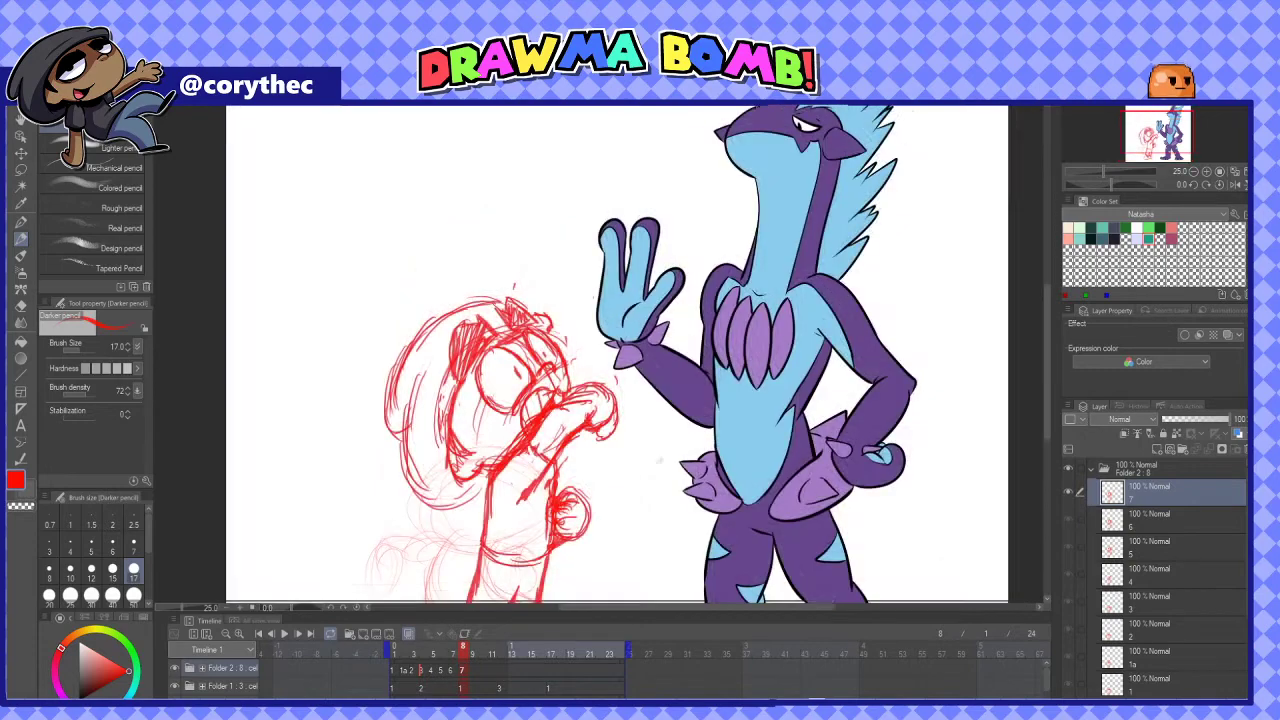
mouse_move(461, 654)
mouse_down()
mouse_move(435, 650)
mouse_move(464, 650)
mouse_up()
Remove the old arms from cel 7 and sketch the upper edge of an arm extended forward
mouse_move(506, 464)
mouse_down()
mouse_move(544, 420)
mouse_move(566, 444)
mouse_move(565, 556)
mouse_move(590, 538)
mouse_move(596, 428)
mouse_move(612, 436)
mouse_up()
drag(550, 464, 626, 492)
key(ctrl+z)
key(ctrl+z)
key(ctrl+z)
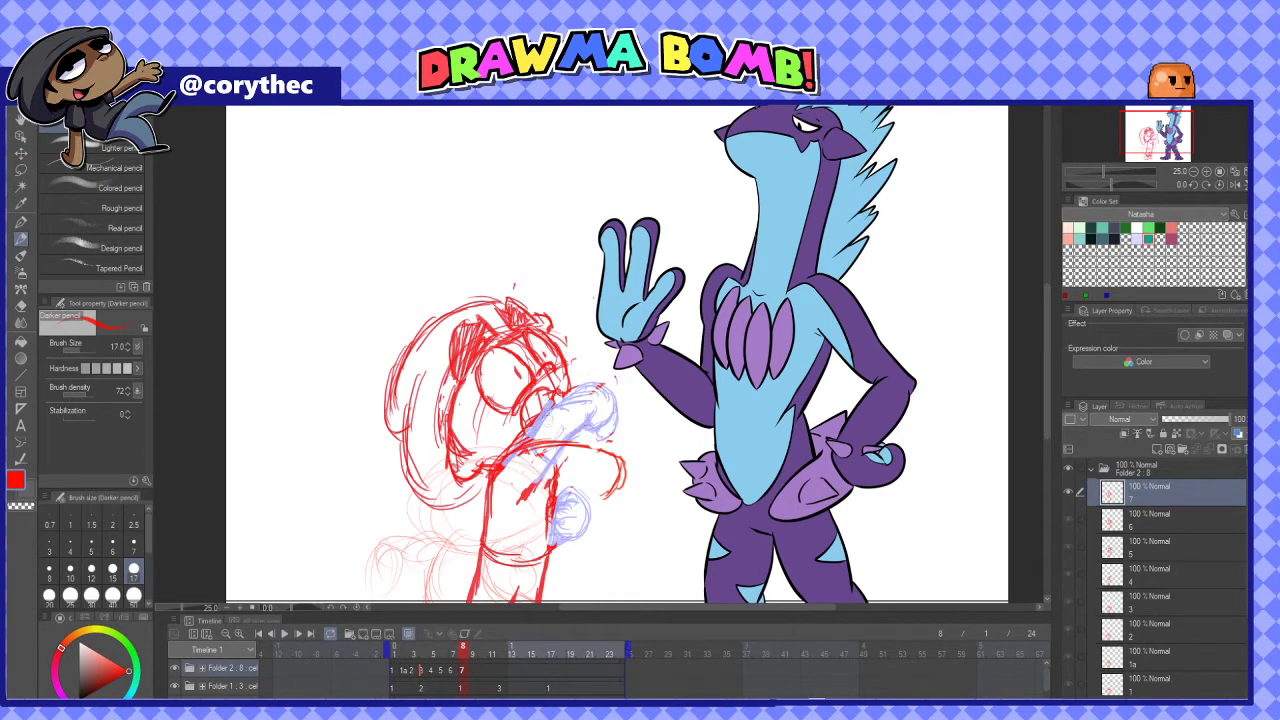
Redraw the mouth on cel 7 as a small open mouth
mouse_move(572, 394)
mouse_down()
mouse_move(546, 432)
mouse_move(562, 420)
mouse_up()
drag(522, 434, 560, 412)
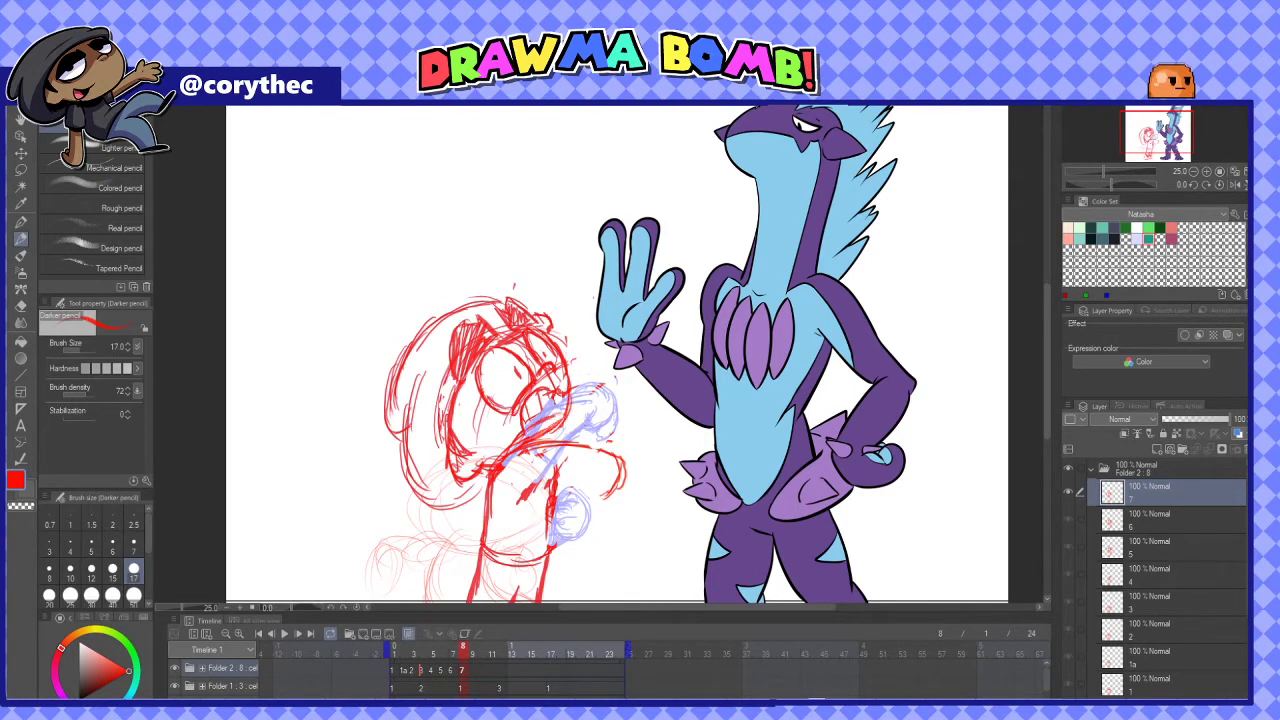
key(ctrl+z)
key(ctrl+z)
key(ctrl+z)
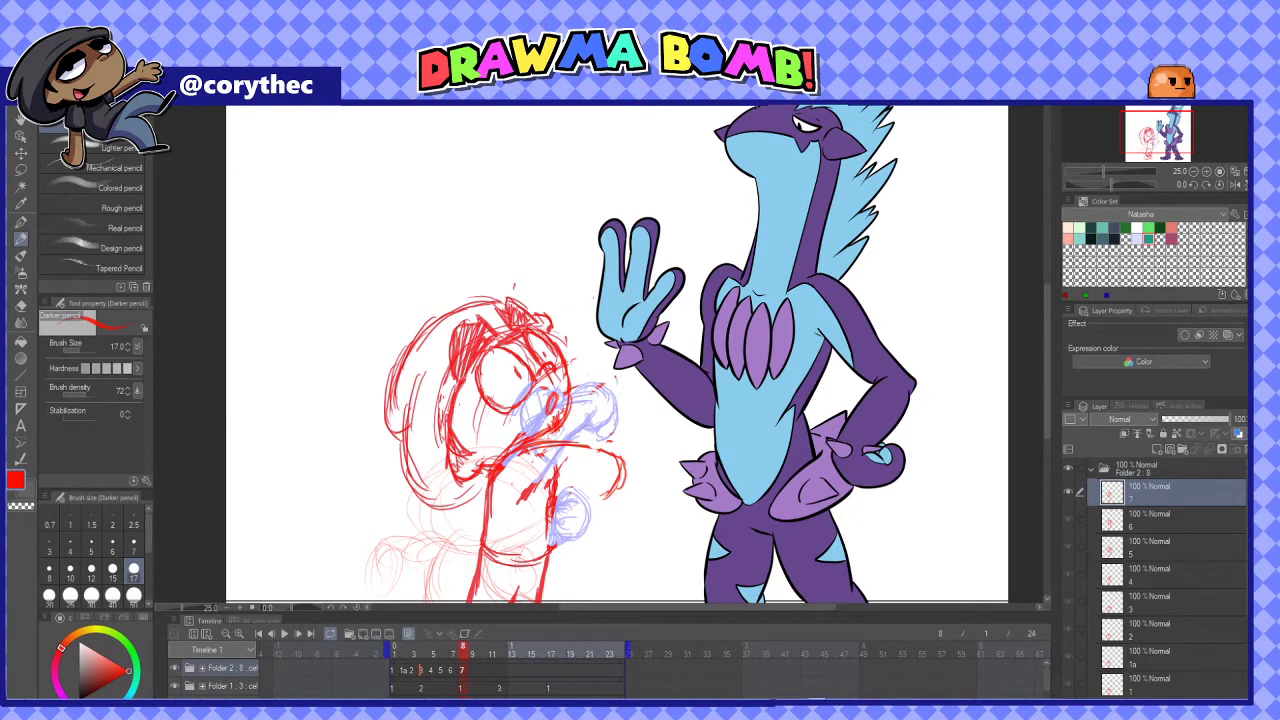
Complete the bent arm with an upright forearm on cel 7, adjusting the forearm with a lasso transform
drag(560, 480, 604, 490)
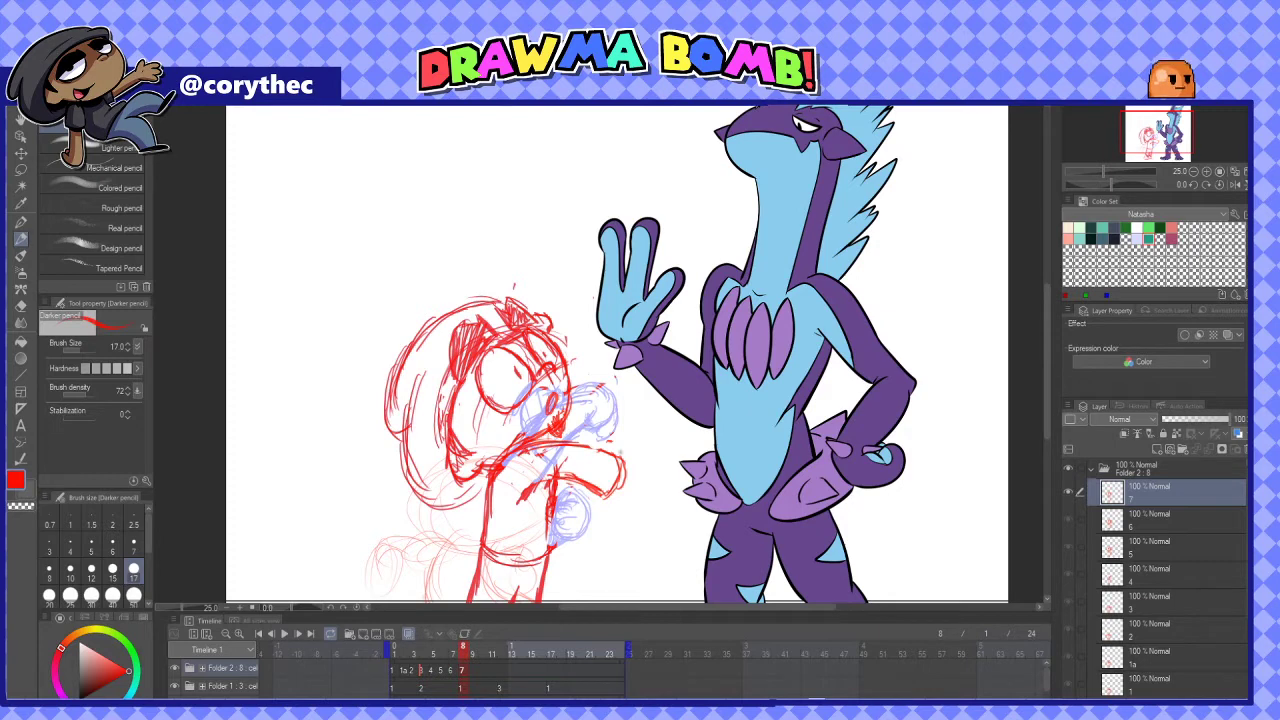
drag(618, 418, 606, 476)
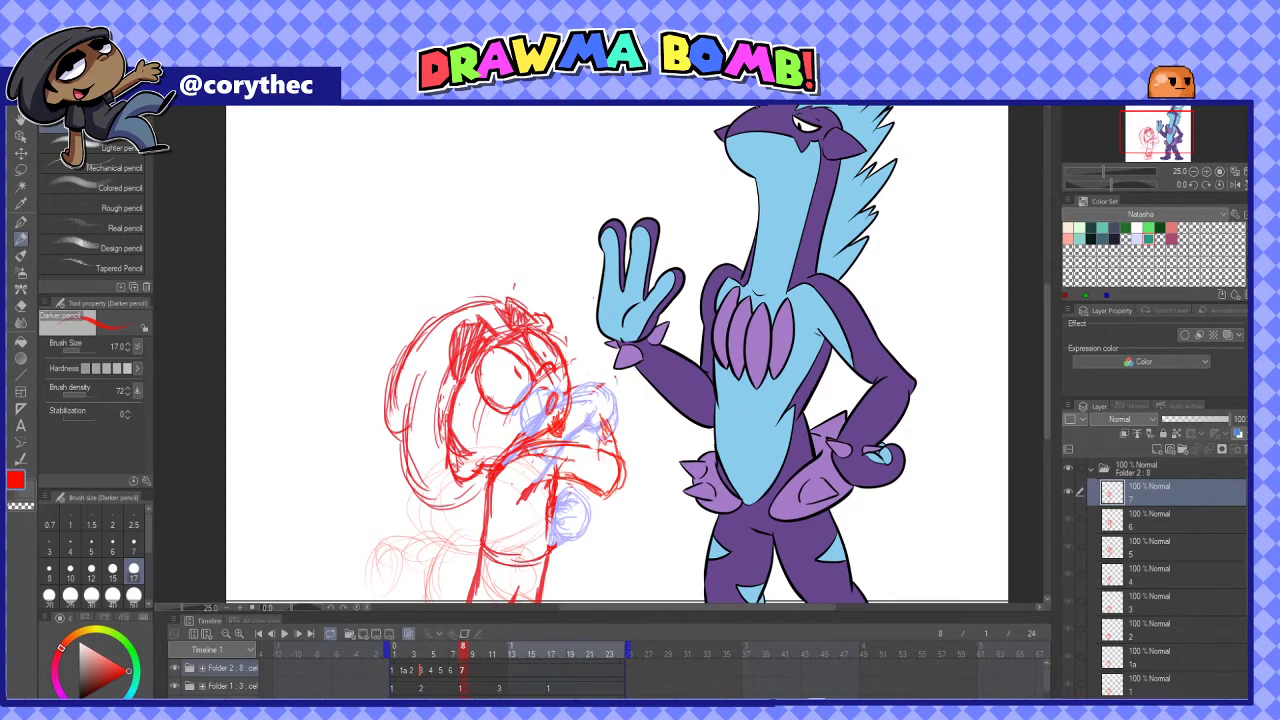
key(m)
mouse_move(620, 405)
mouse_down()
mouse_move(508, 468)
mouse_move(627, 424)
mouse_move(660, 485)
mouse_move(588, 464)
mouse_move(620, 505)
mouse_move(606, 480)
mouse_up()
key(ctrl+t)
key(Return)
key(ctrl+d)
key(p)
drag(600, 426, 592, 474)
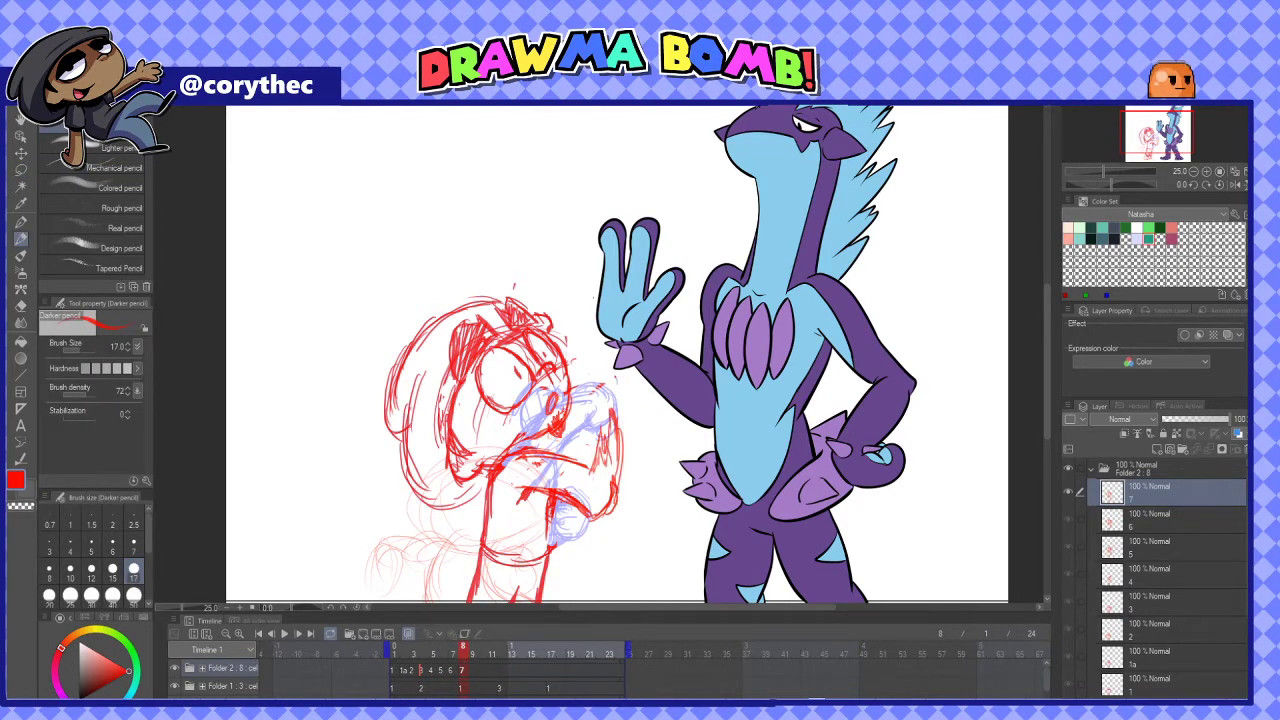
Nudge the whole cel 7 drawing slightly against the previous pose
key(ctrl+minus)
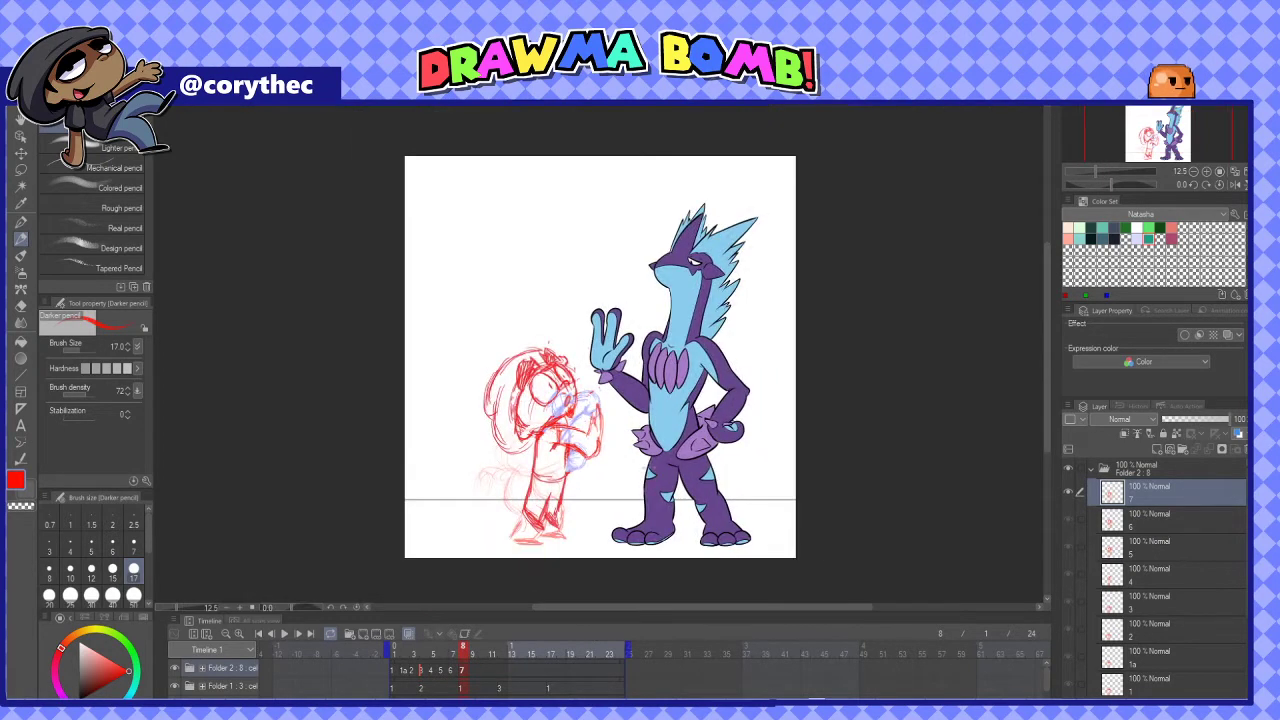
key(k)
scroll(575, 440, up, 2)
drag(566, 455, 585, 444)
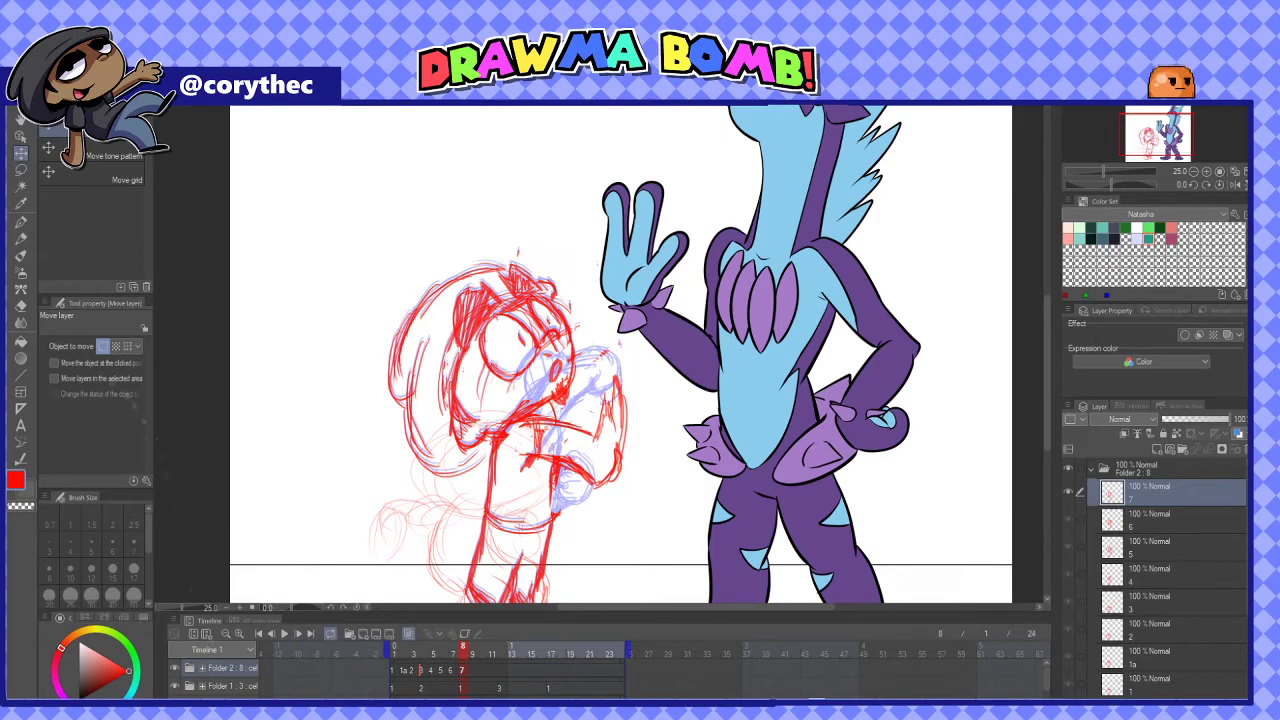
key(p)
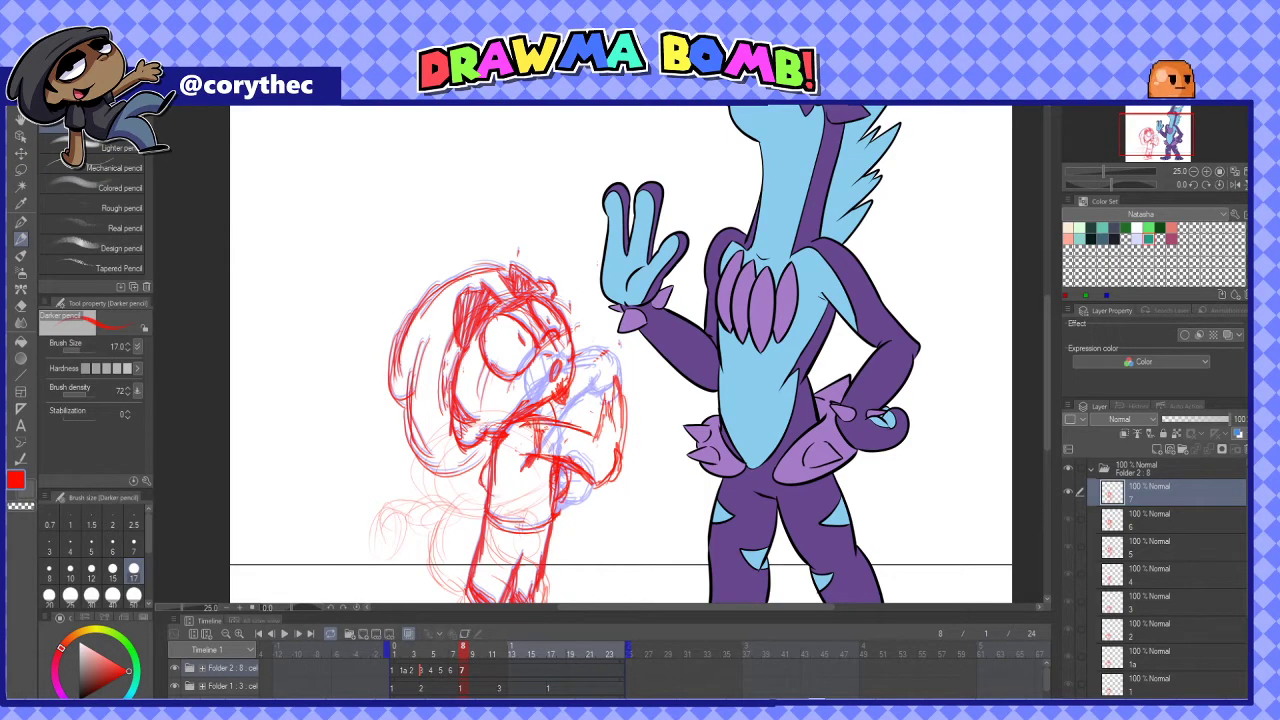
Shorten the playback range to end at frame 8, play the leap animation, and stop it
key(ctrl+minus)
click(287, 633)
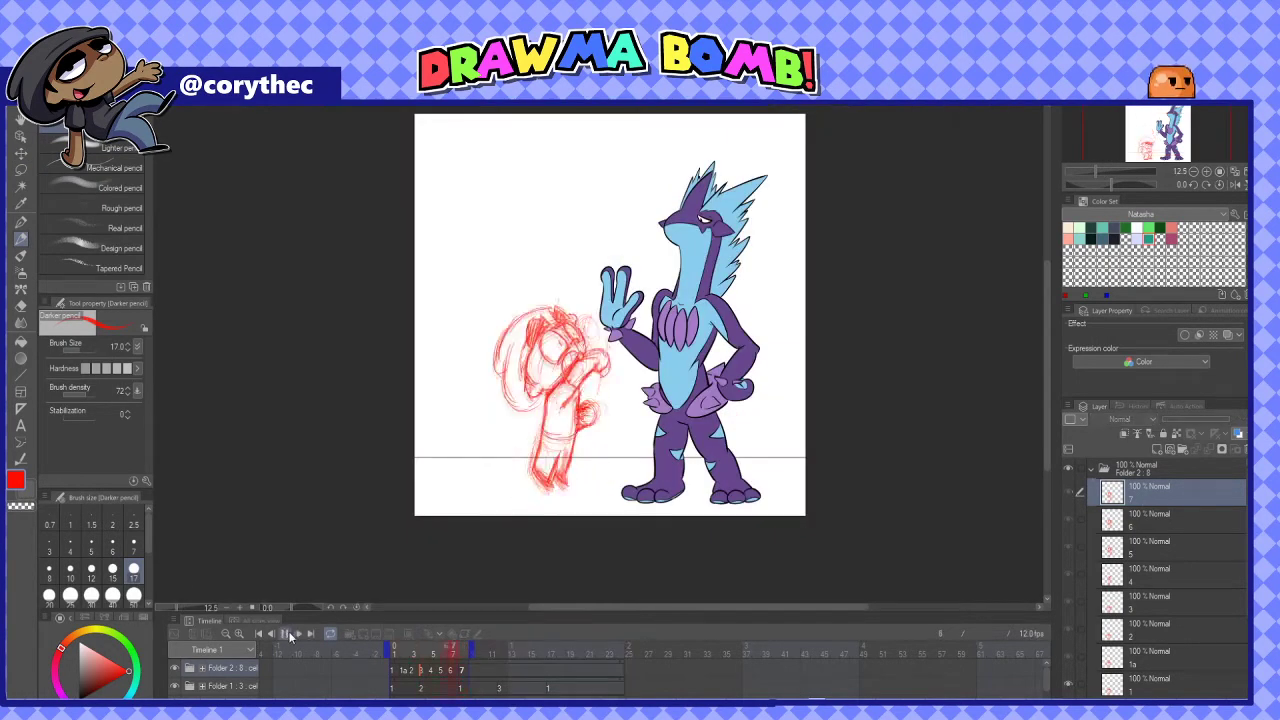
click(295, 634)
Shift cels 6 and 7 one frame later, to frames 8 and 9, so cel 5 holds for two frames
click(444, 672)
drag(453, 672, 471, 672)
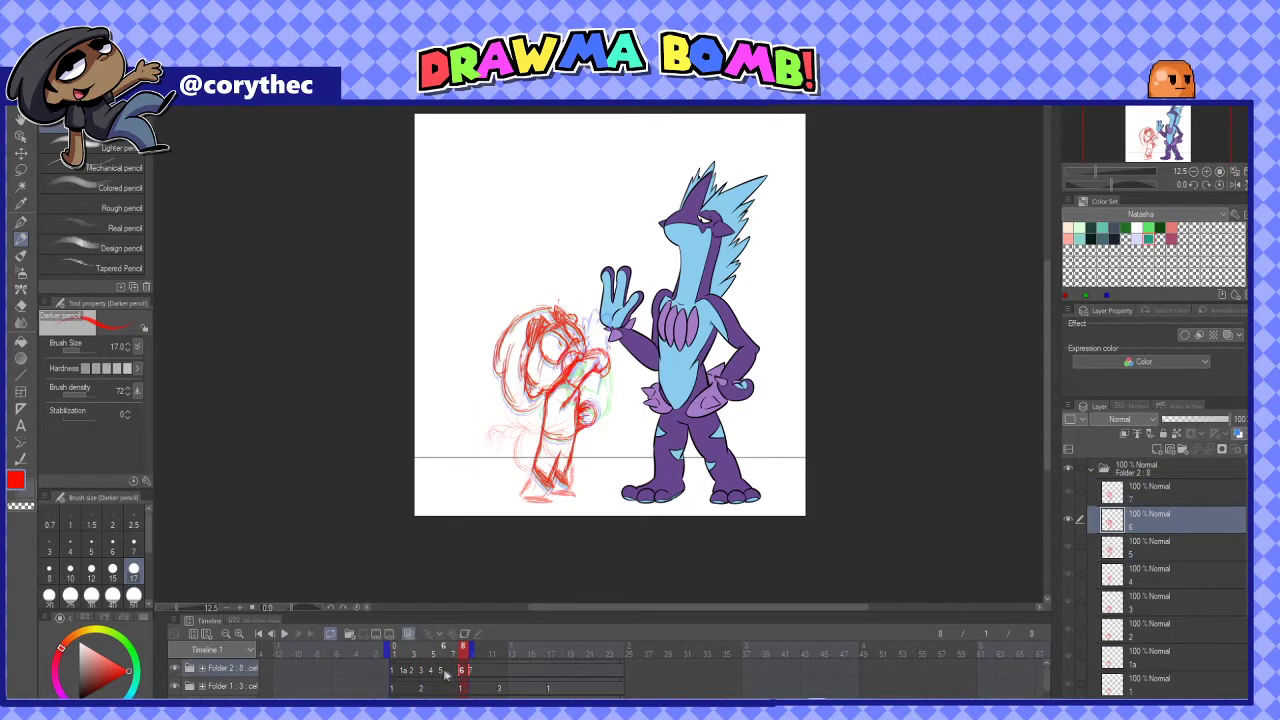
Copy the cel 5 drawing and paste it as a new cel at frame 7, between cels 5 and 6
click(445, 671)
click(1144, 553)
key(ctrl+c)
click(453, 670)
key(ctrl+v)
click(20, 154)
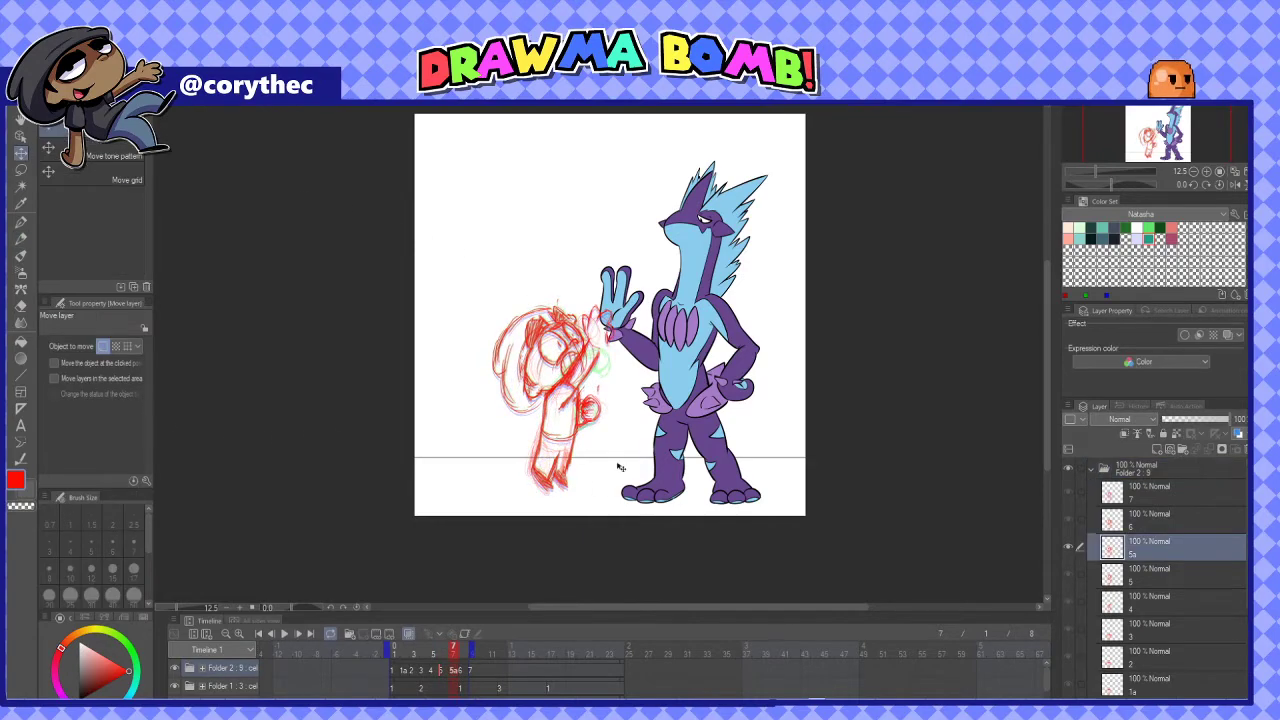
key(p)
scroll(613, 339, up, 4)
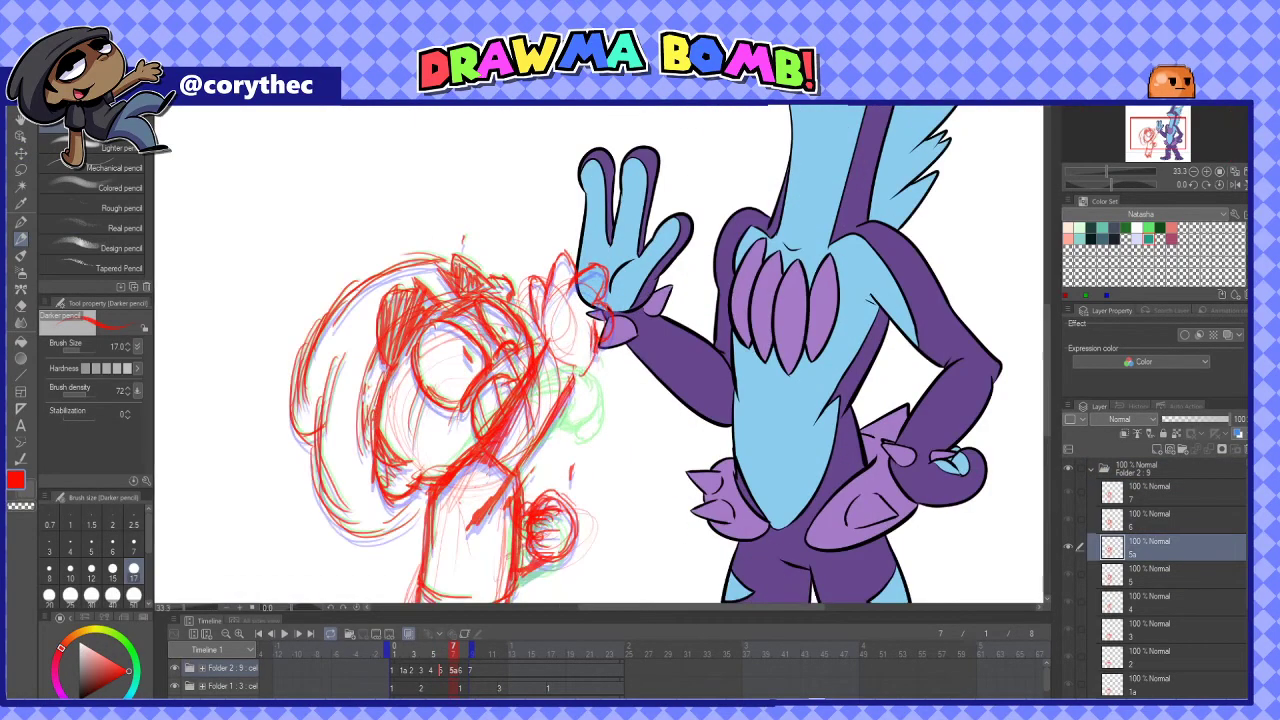
Extend the playback range to end at frame 9, play the leap animation, and stop it
click(460, 672)
drag(472, 650, 481, 650)
key(ctrl+minus)
click(284, 634)
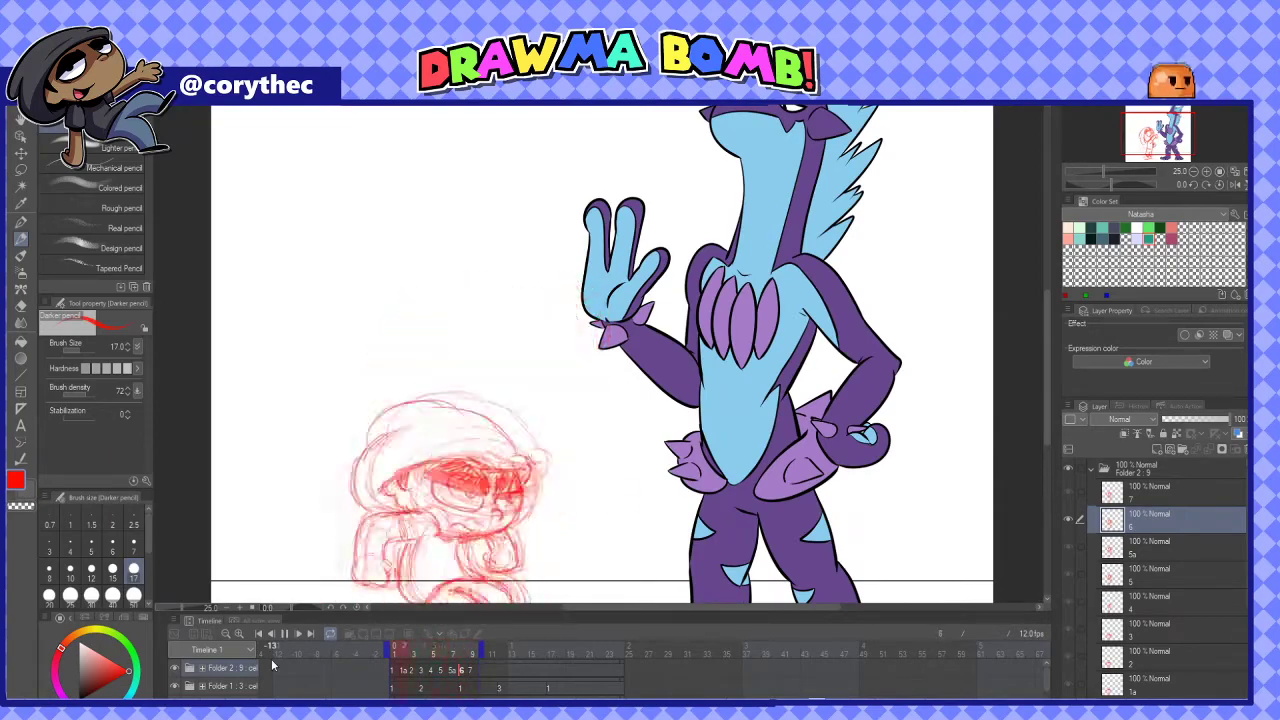
key(ctrl+minus)
key(ctrl+minus)
click(284, 634)
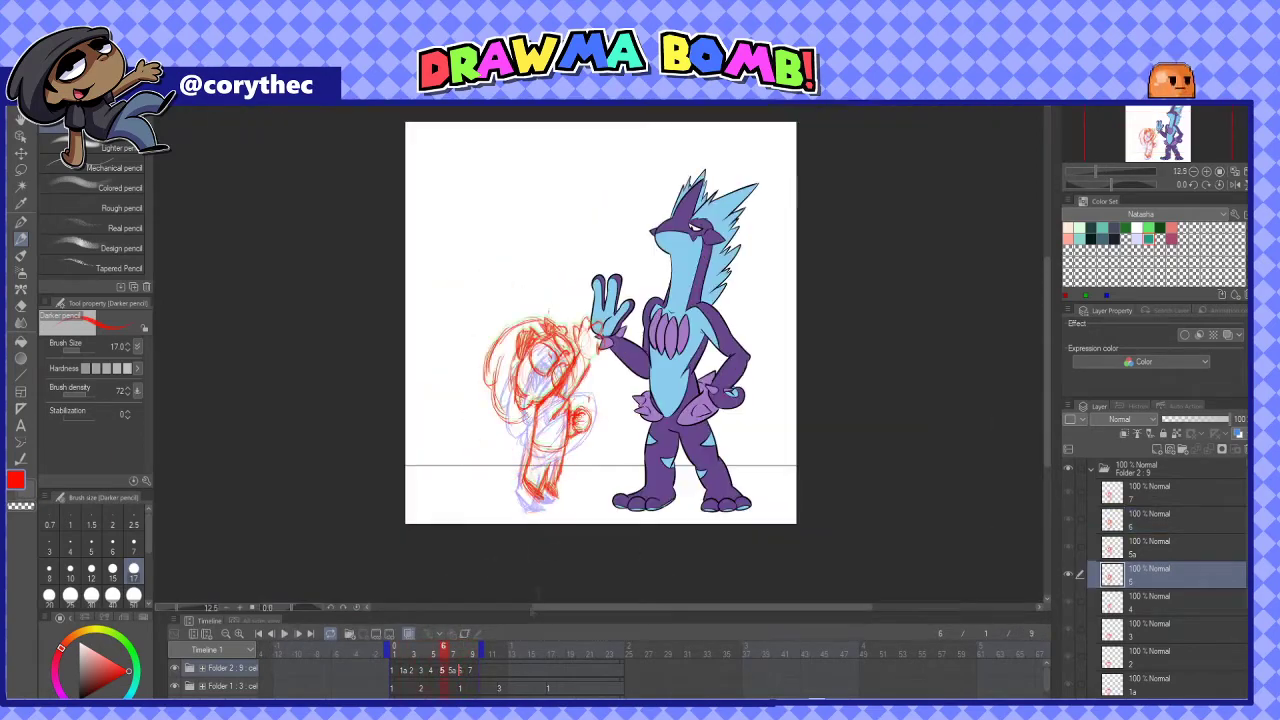
Examine the pose at frame 5 and replay the leap animation several times to check its timing
key(ctrl+plus)
key(ctrl+plus)
mouse_move(432, 650)
mouse_down()
mouse_move(418, 654)
mouse_move(433, 651)
mouse_up()
key(ctrl+minus)
key(ctrl+minus)
key(ctrl+plus)
key(ctrl+plus)
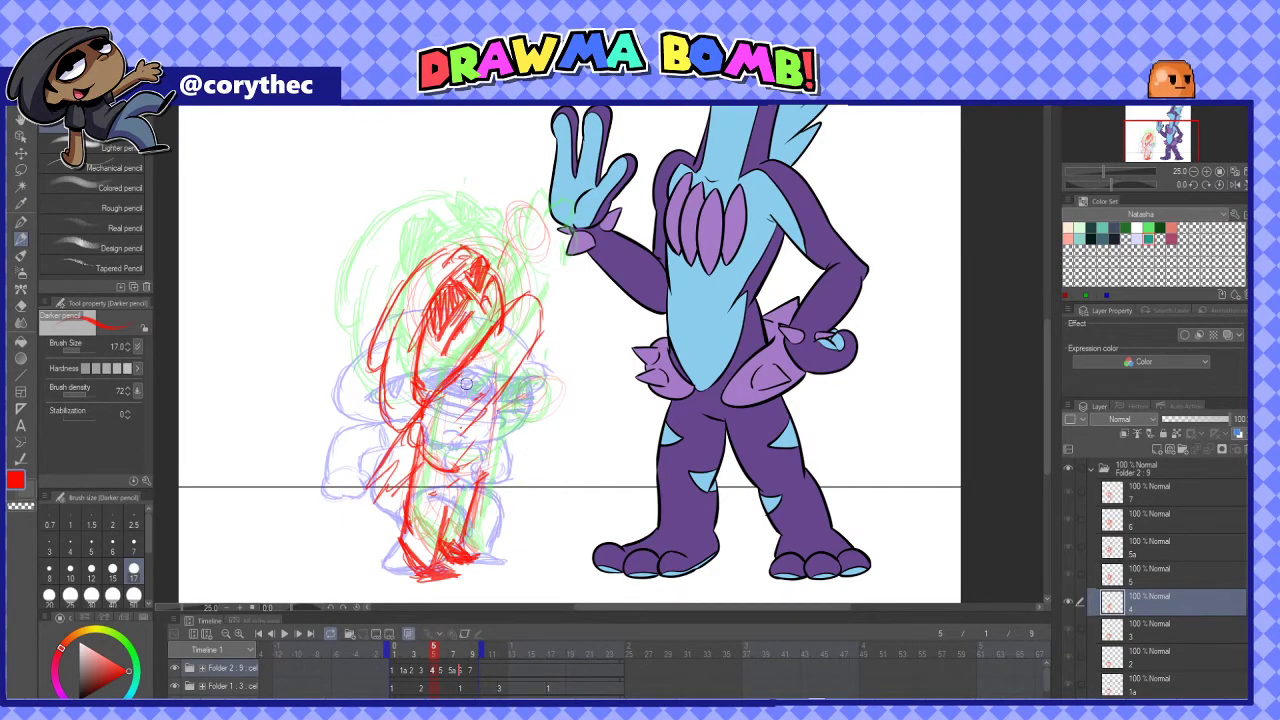
key(Return)
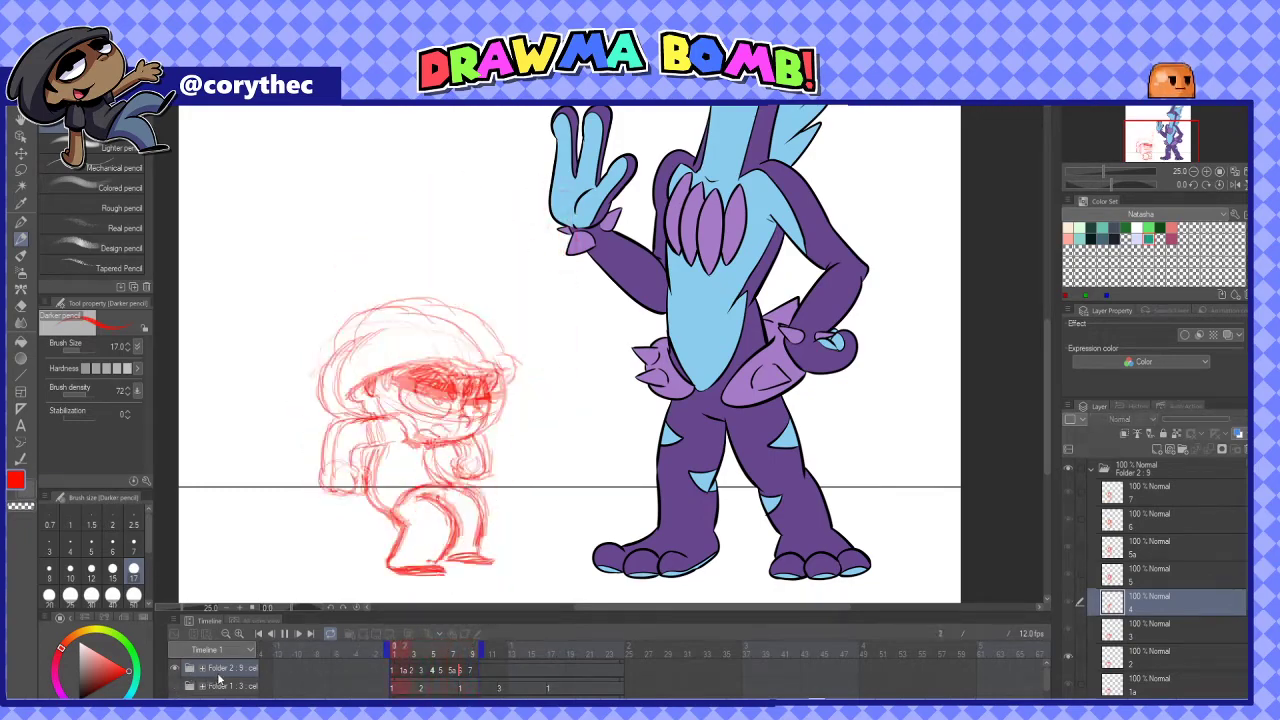
key(Return)
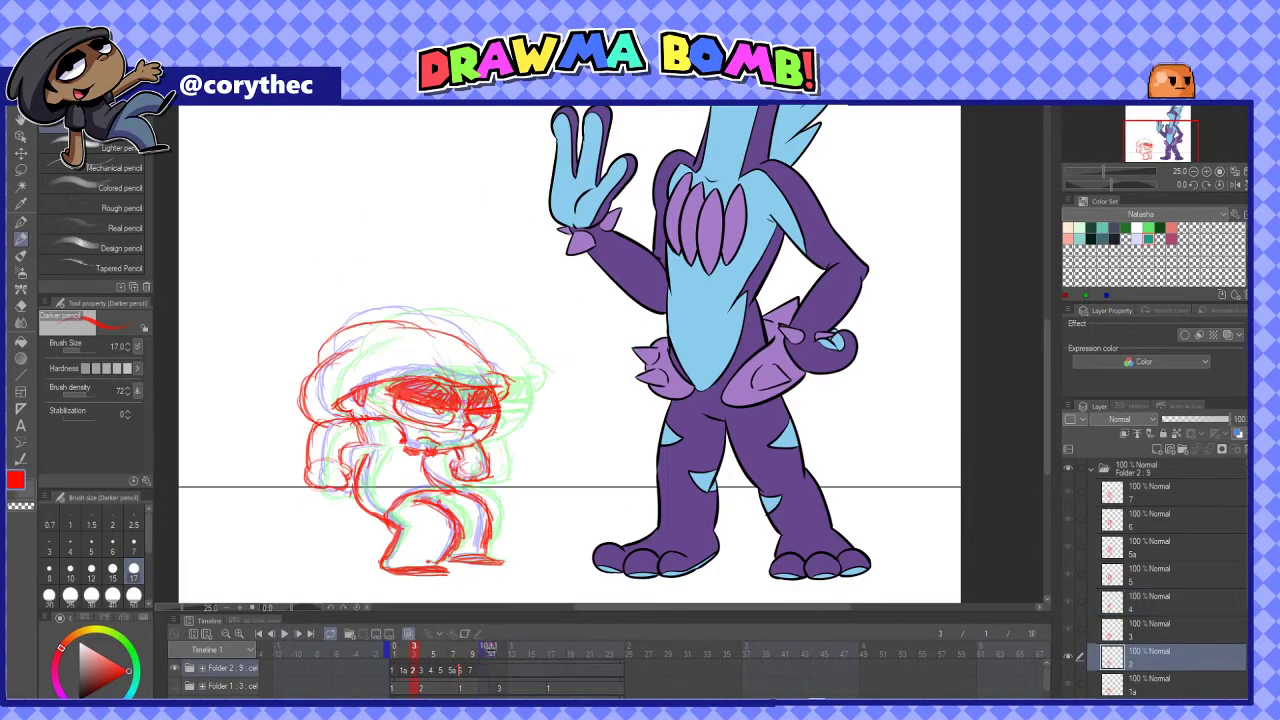
click(287, 633)
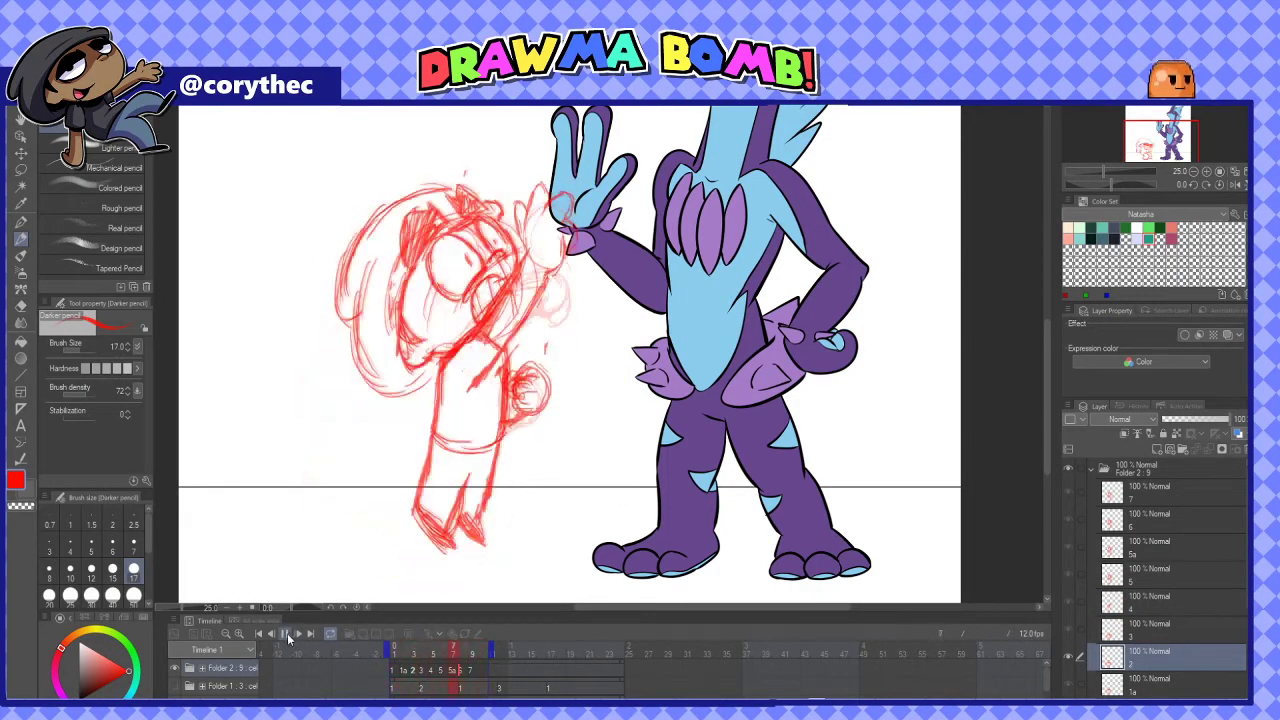
key(Return)
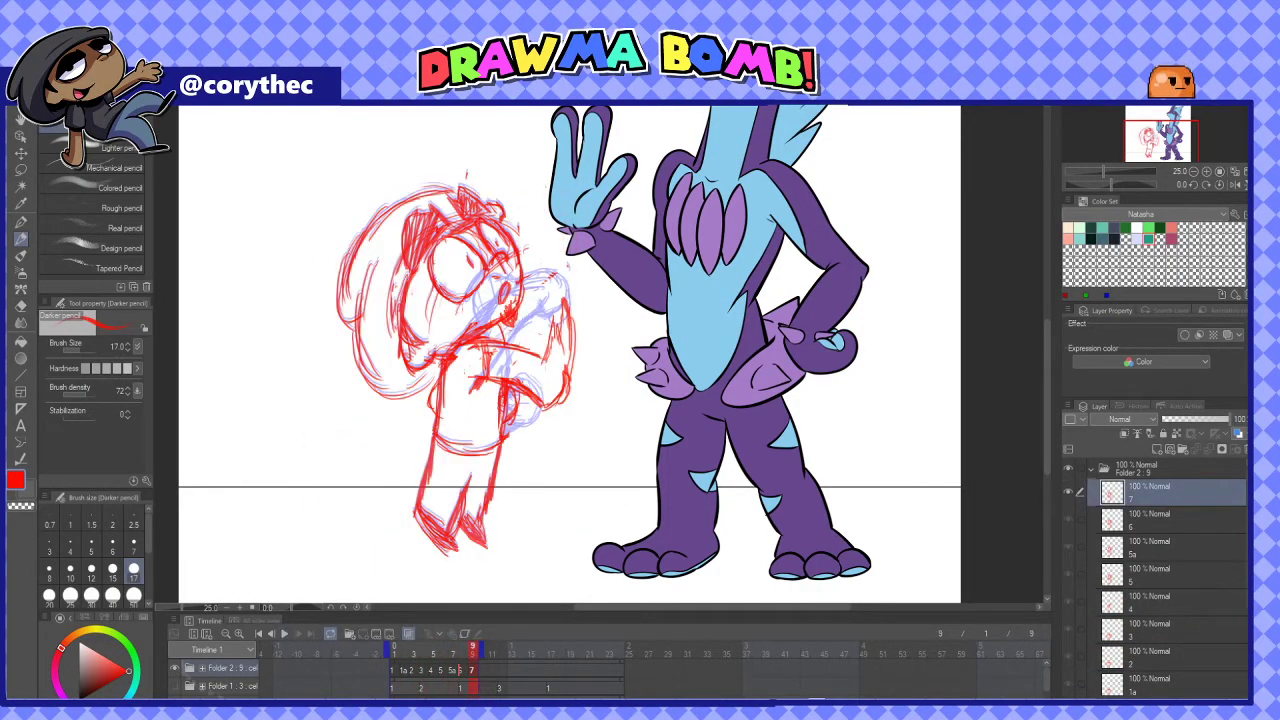
click(284, 634)
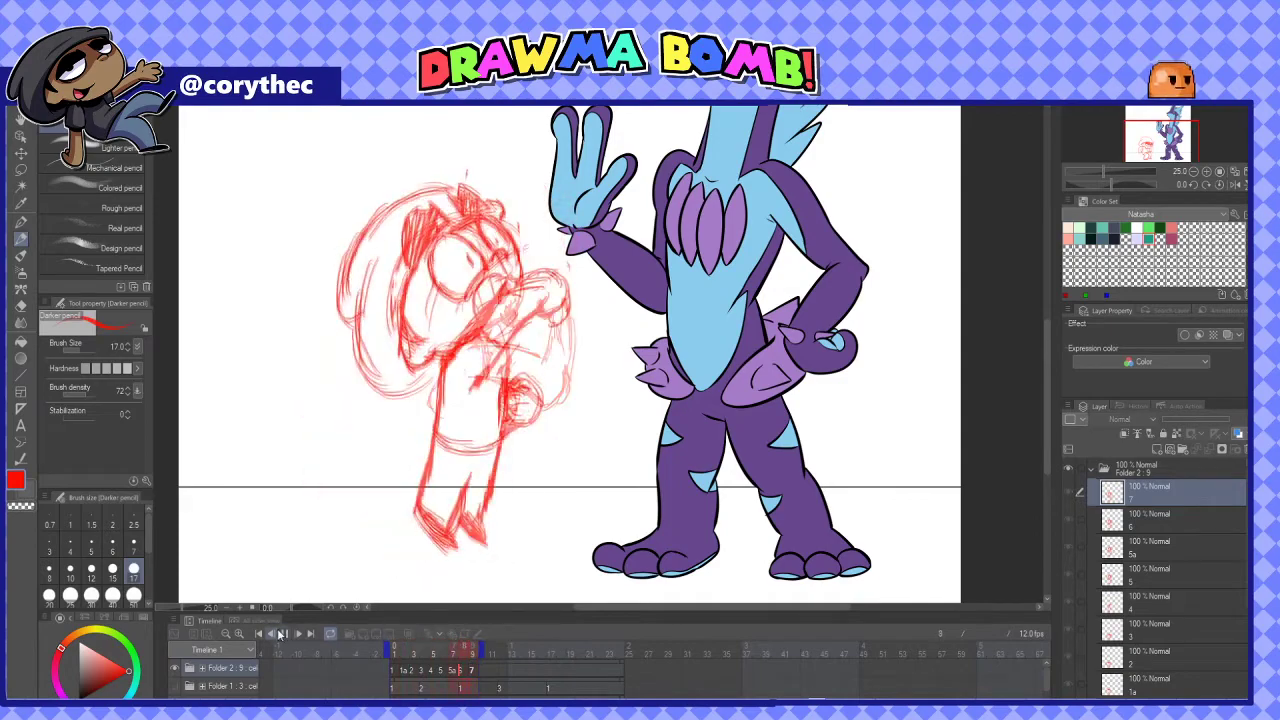
click(284, 634)
Lasso the bent arm on cel 7 at frame 9 and shift it slightly lower with a transform
click(474, 647)
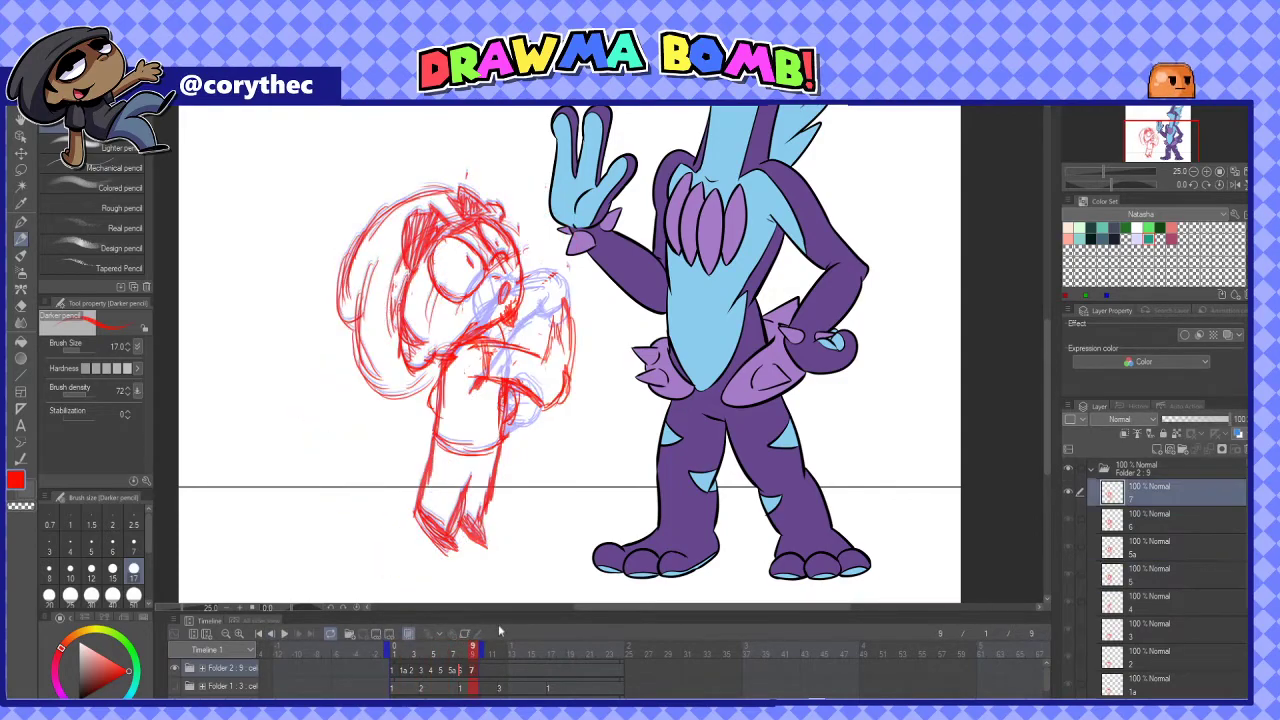
key(m)
drag(545, 411, 468, 338)
key(ctrl+t)
drag(604, 300, 614, 342)
key(Return)
key(ctrl+d)
Redraw the forearm and shoulder lines of the bent arm on cel 7 with the pencil
key(p)
drag(548, 371, 553, 280)
drag(554, 279, 577, 328)
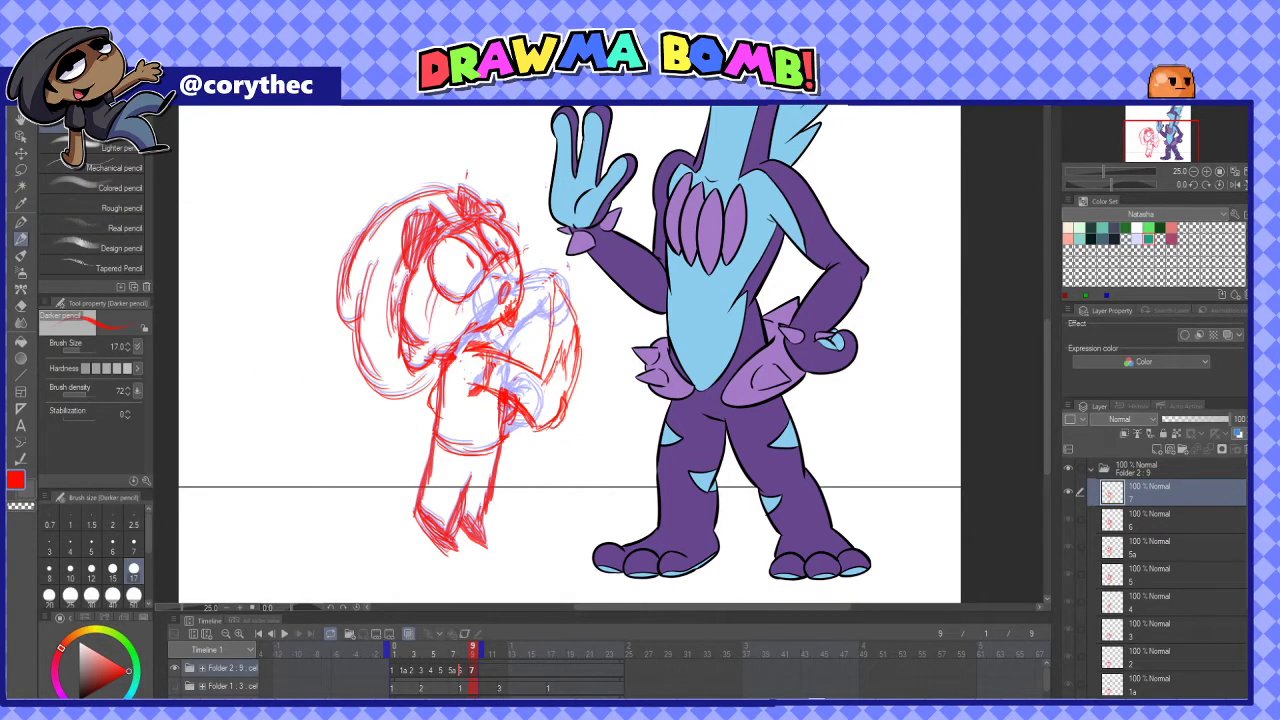
key(ctrl+z)
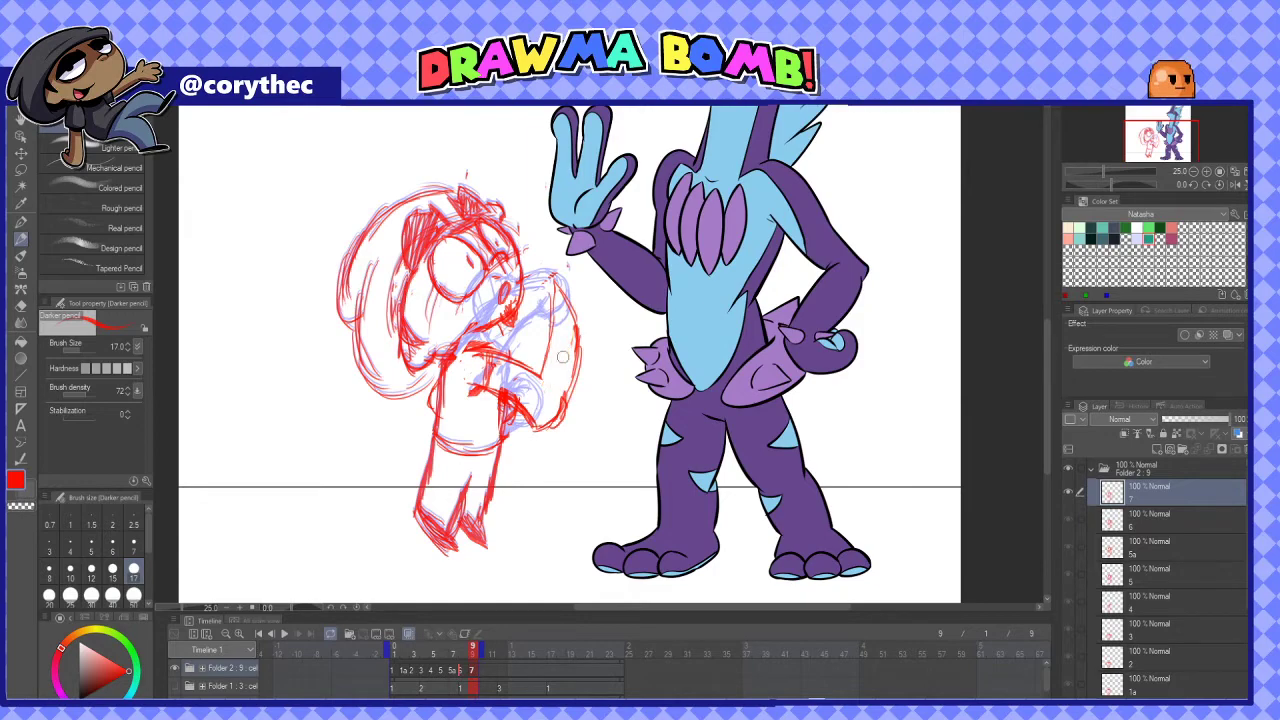
drag(463, 352, 502, 319)
drag(470, 352, 504, 328)
Try reusing cel 4 at frame 10 to extend the animation past cel 7
scroll(533, 411, down, 2)
mouse_move(476, 646)
mouse_down()
mouse_move(423, 660)
mouse_move(477, 662)
mouse_up()
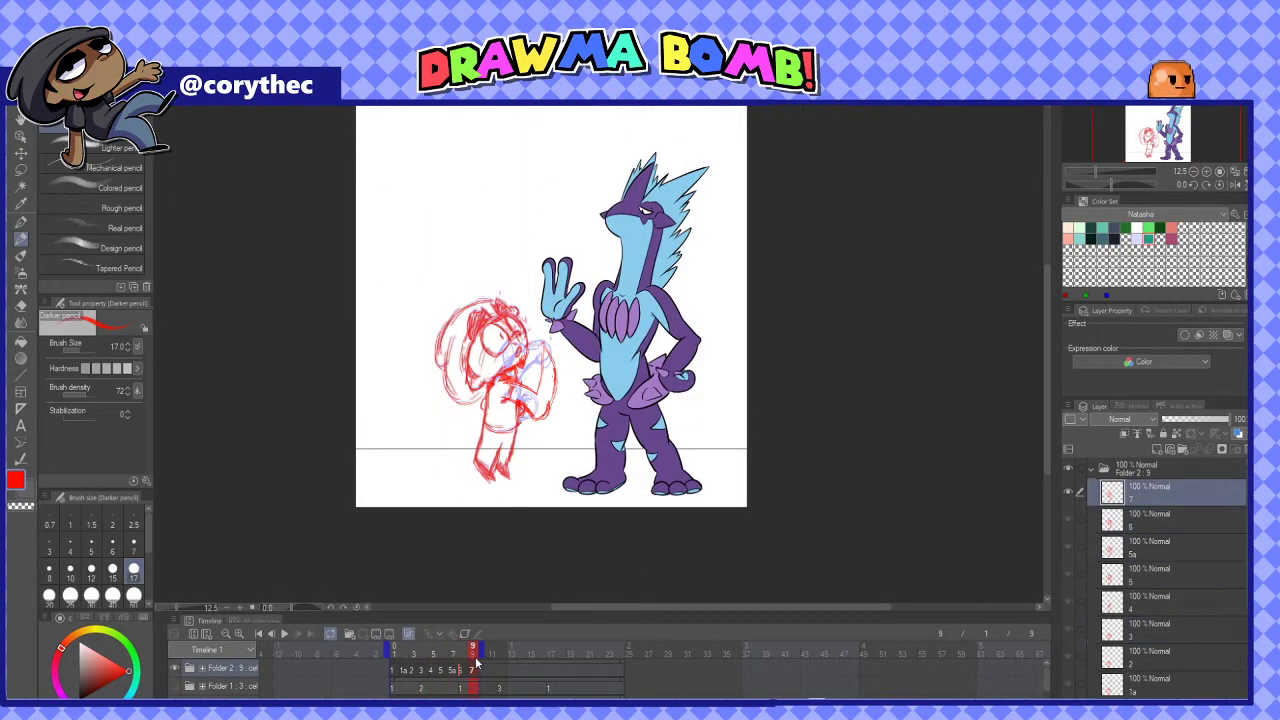
click(433, 655)
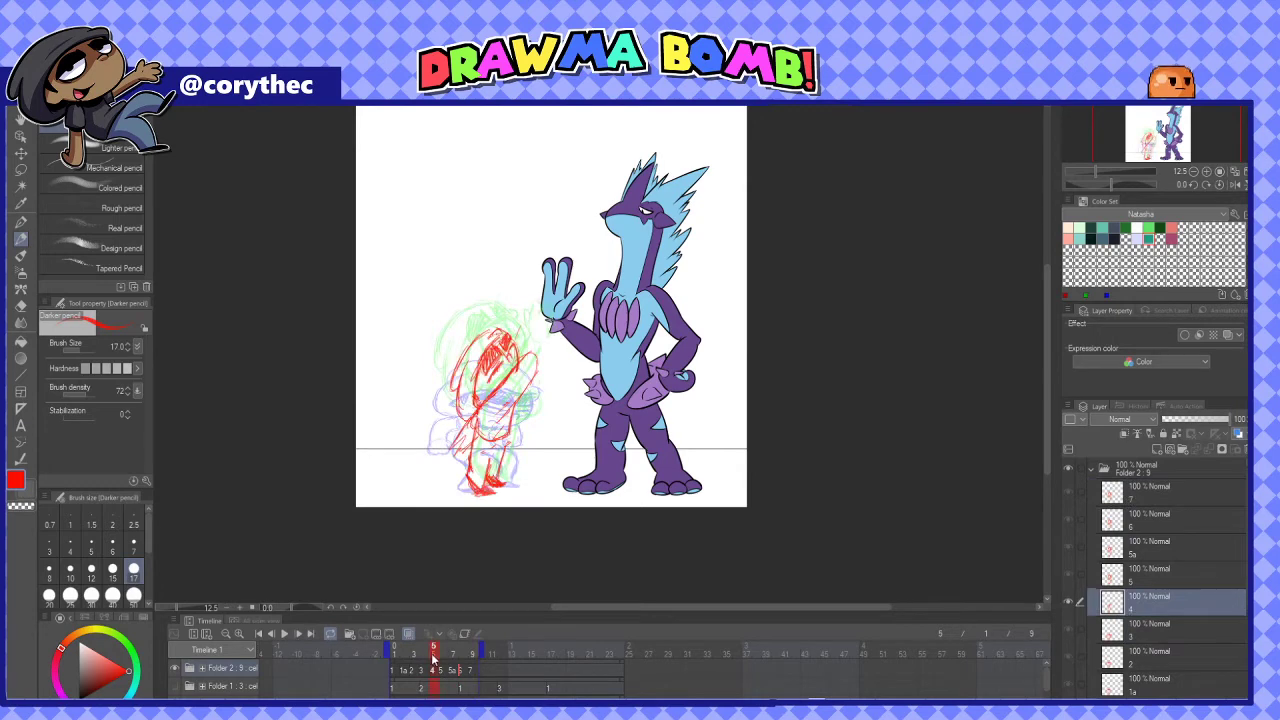
click(485, 650)
click(284, 633)
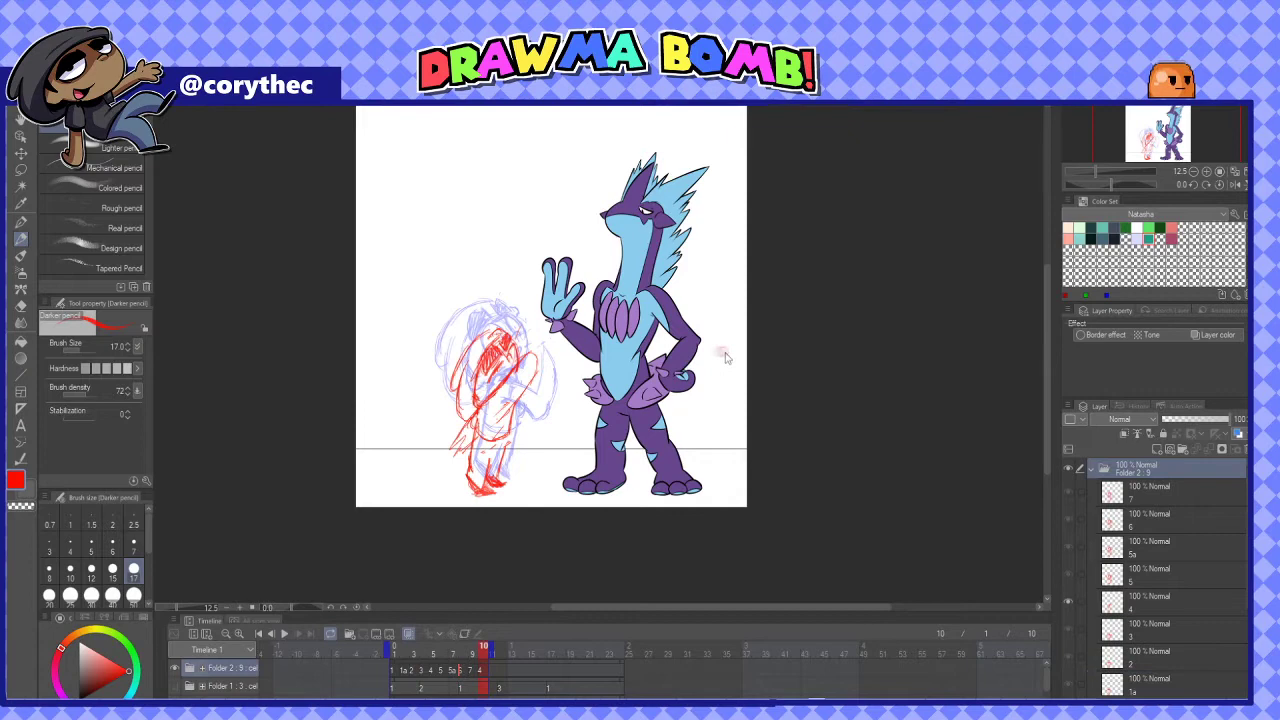
click(480, 671)
key(Right)
key(Left)
key(Left)
click(482, 671)
click(482, 671)
key(Delete)
Play the leap animation through frame 9 and stop it
click(475, 652)
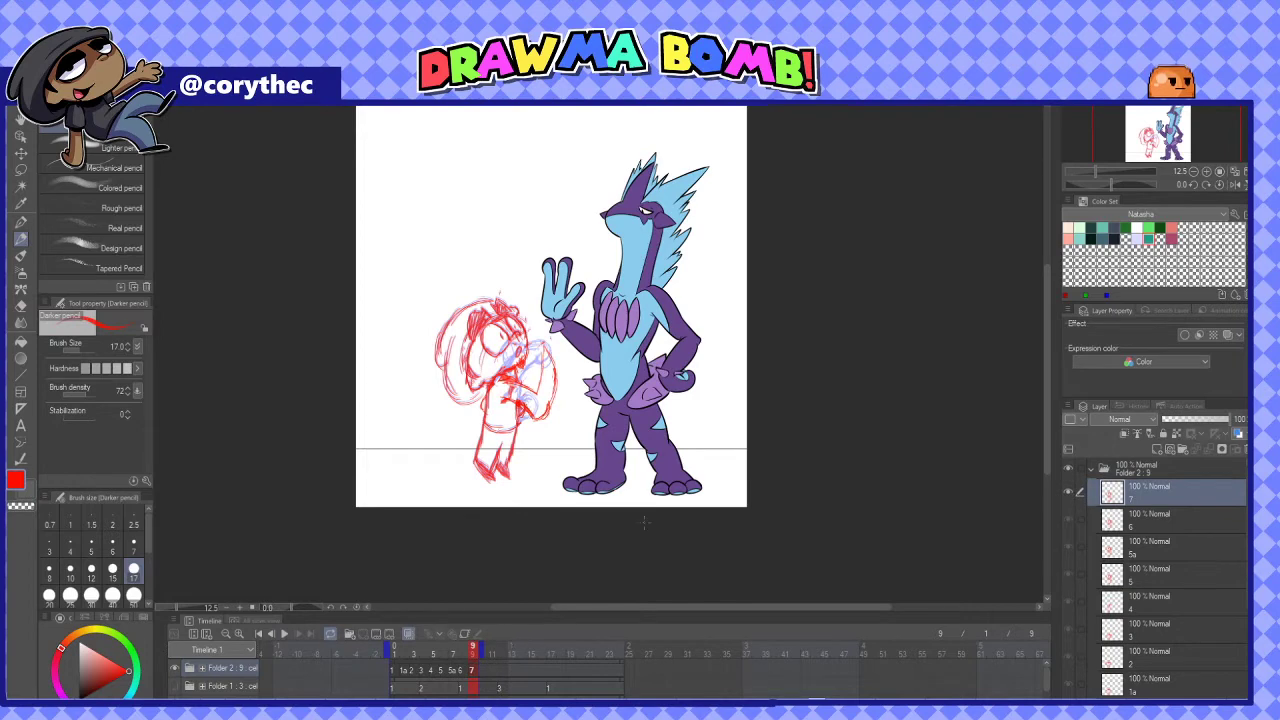
click(284, 634)
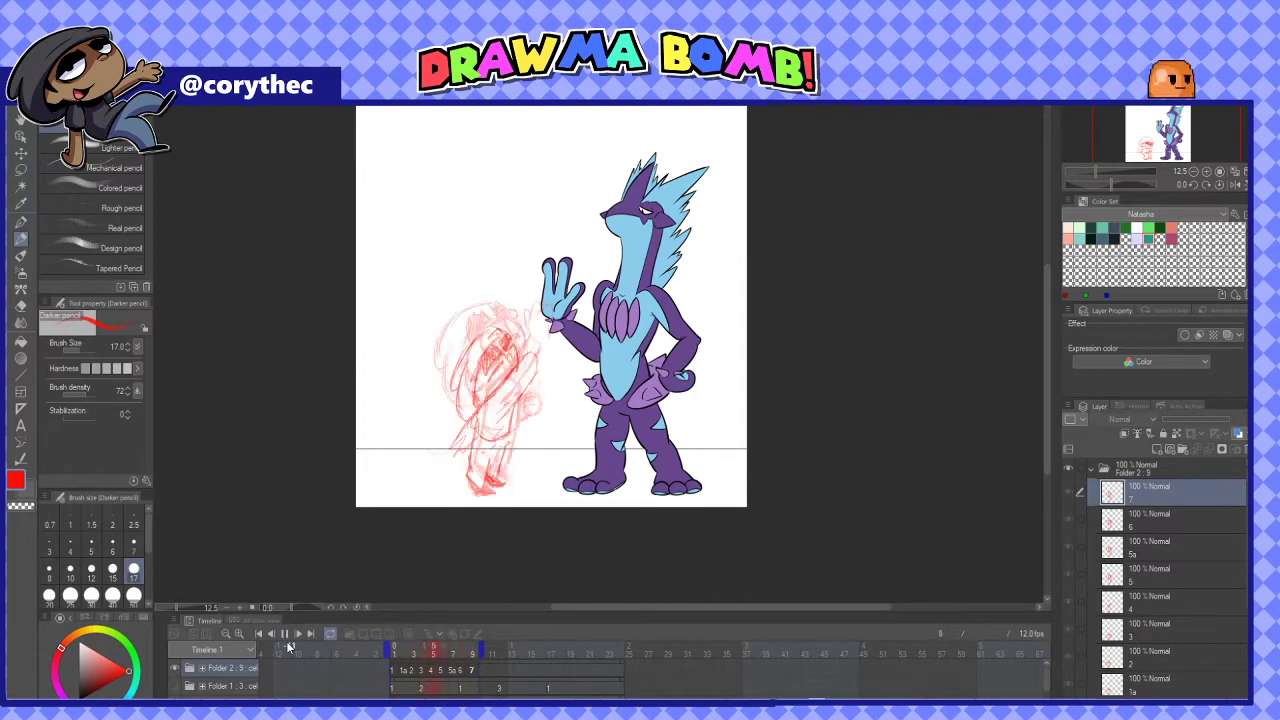
click(284, 634)
Create a new animation folder above the rough one, holding a cel folder 1 with an empty layer
click(1100, 470)
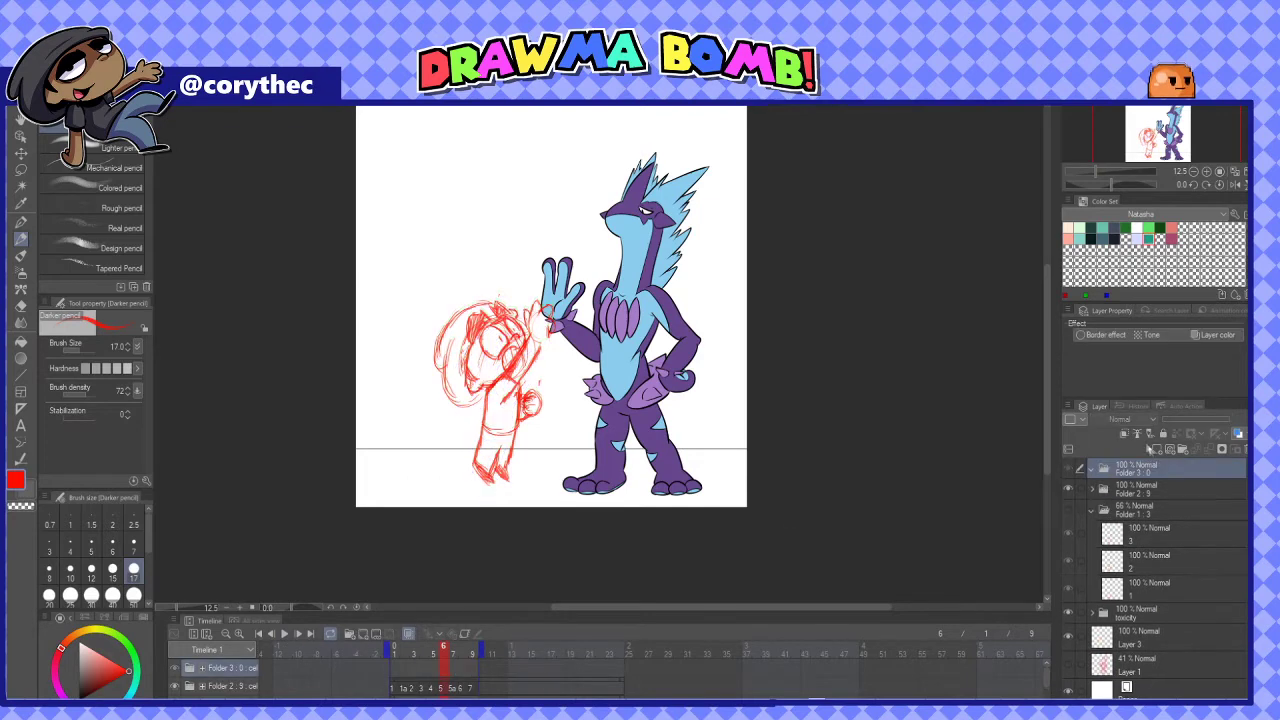
click(1155, 450)
click(1158, 450)
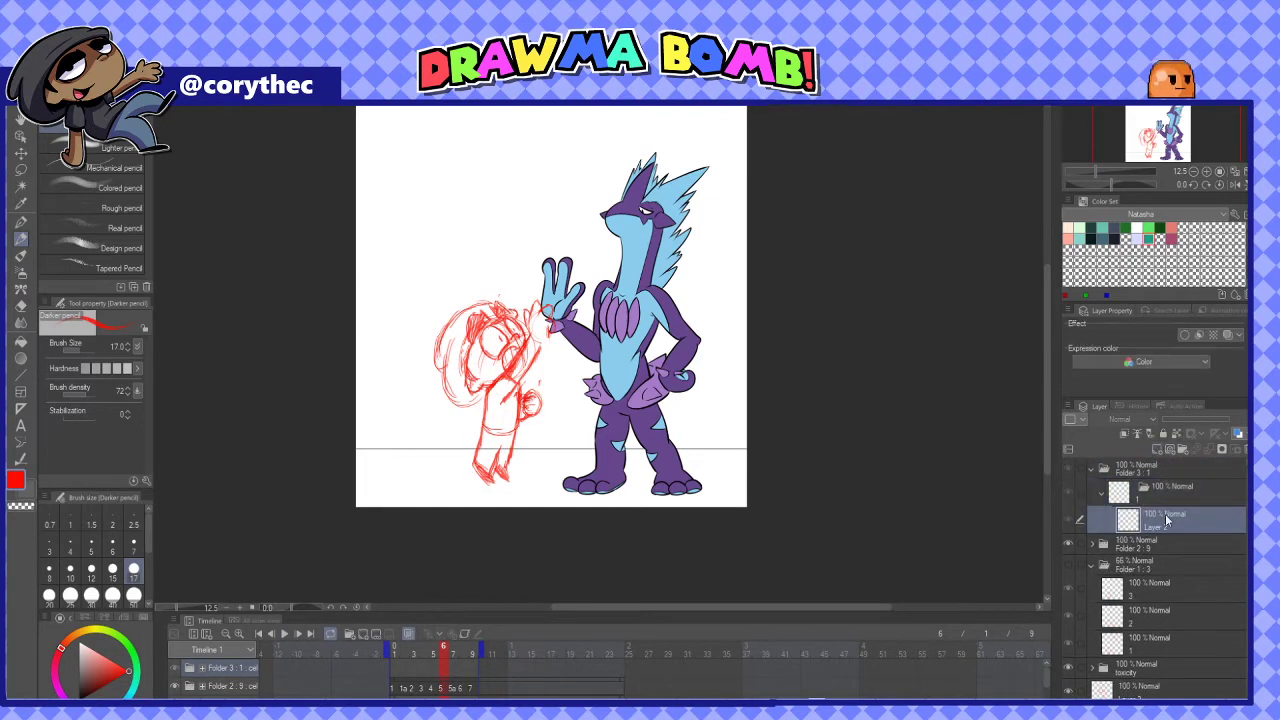
Lower the rough animation folder's opacity to 46% and rename the new cel's layer "ink"
click(1152, 545)
click(1193, 420)
click(1170, 519)
Assign cel 1 of the new animation folder to frame 1
click(394, 656)
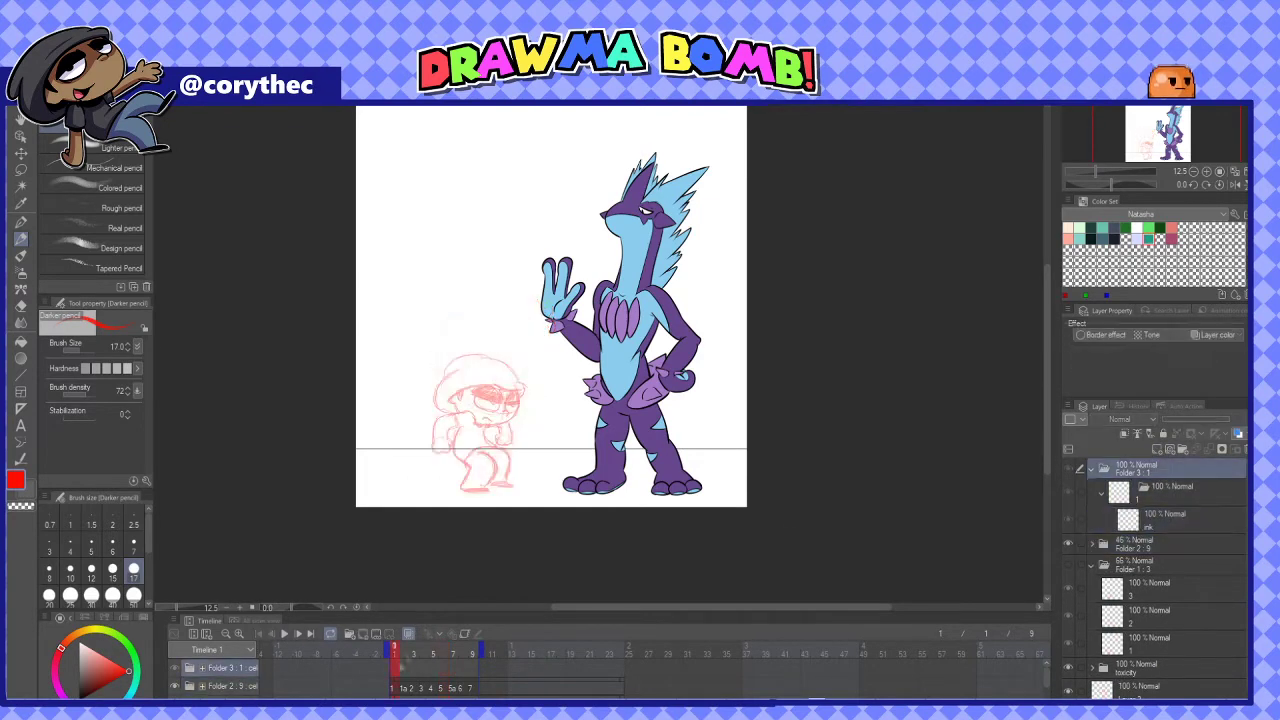
right_click(394, 669)
click(412, 677)
Ink the crouching figure's hat, ear, sideburn, shoulder and outer back arm with the mapping pen at size 40
key(p)
scroll(480, 430, up, 5)
mouse_move(343, 482)
mouse_down()
mouse_move(648, 430)
mouse_move(641, 455)
mouse_up()
drag(641, 455, 681, 469)
mouse_move(676, 406)
mouse_down()
mouse_move(373, 366)
mouse_move(388, 382)
mouse_up()
mouse_move(400, 390)
mouse_down()
mouse_move(452, 298)
mouse_move(450, 438)
mouse_move(470, 374)
mouse_move(474, 384)
mouse_up()
drag(496, 338, 476, 378)
drag(390, 350, 422, 394)
mouse_move(514, 334)
mouse_down()
mouse_move(538, 394)
mouse_move(386, 368)
mouse_up()
mouse_move(400, 350)
mouse_down()
mouse_move(360, 446)
mouse_move(378, 498)
mouse_move(396, 500)
mouse_up()
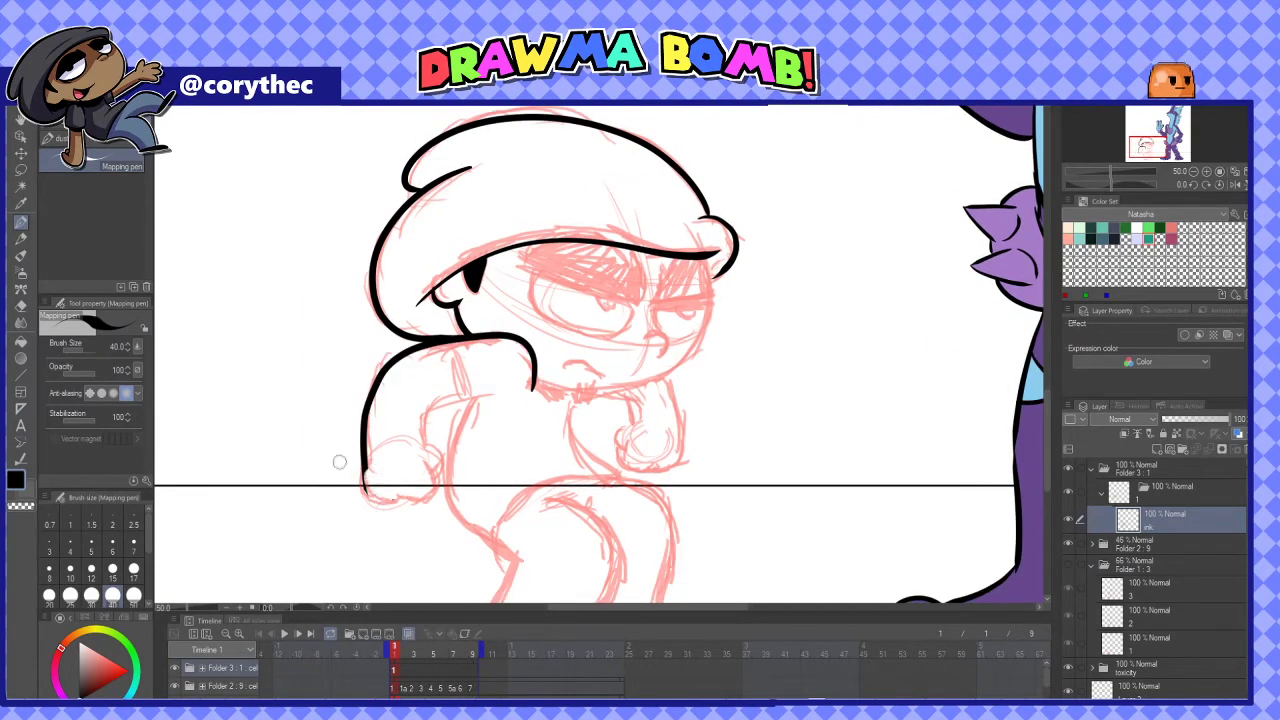
Ink the back fist, inner arm, sleeve edge and shirt outline down to the hem
mouse_move(362, 458)
mouse_down()
mouse_move(404, 500)
mouse_move(430, 494)
mouse_move(440, 410)
mouse_move(464, 398)
mouse_up()
mouse_move(452, 342)
mouse_down()
mouse_move(478, 396)
mouse_move(452, 332)
mouse_up()
mouse_move(444, 336)
mouse_down()
mouse_move(460, 470)
mouse_move(600, 412)
mouse_move(544, 396)
mouse_up()
drag(548, 344, 564, 392)
Ink the face contour, nose, far eye with its brow, and the front arm with its clenched fist
mouse_move(506, 314)
mouse_down()
mouse_move(554, 334)
mouse_move(628, 310)
mouse_up()
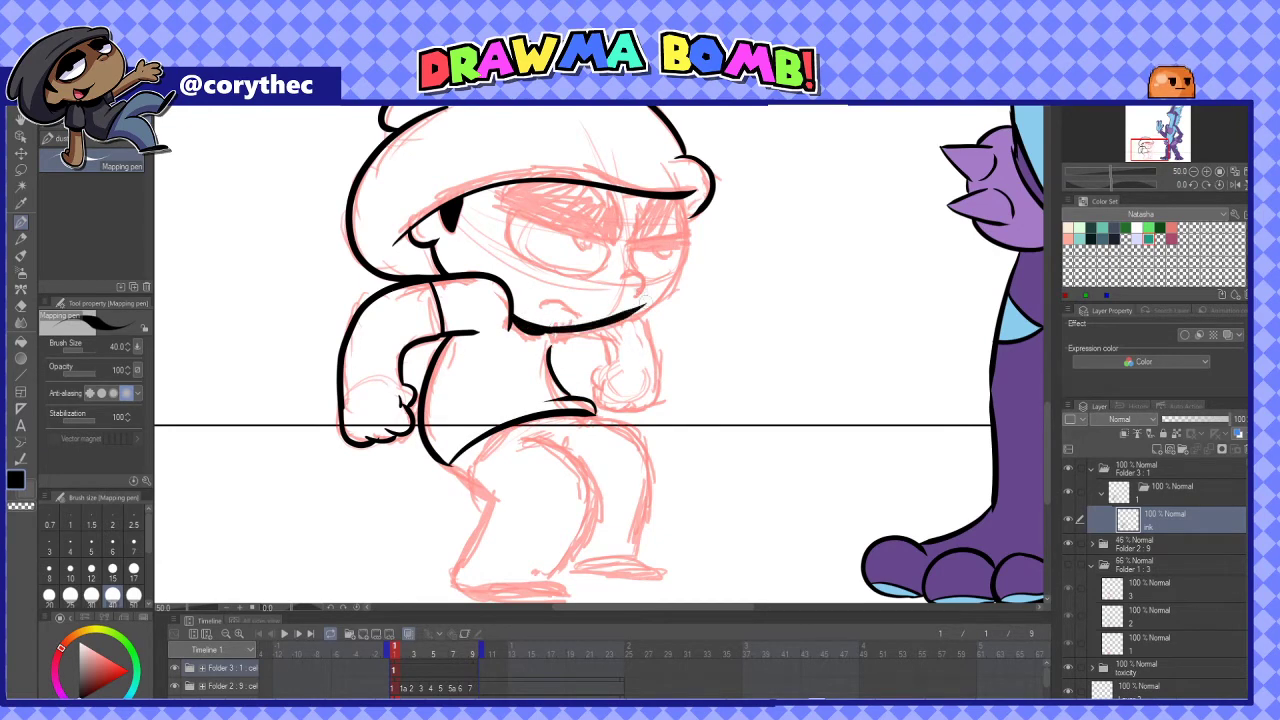
key(ctrl+z)
drag(694, 198, 648, 312)
drag(556, 332, 662, 296)
drag(618, 276, 646, 300)
mouse_move(630, 244)
mouse_down()
mouse_move(684, 238)
mouse_move(632, 262)
mouse_up()
mouse_move(638, 306)
mouse_down()
mouse_move(660, 398)
mouse_move(592, 404)
mouse_move(606, 336)
mouse_up()
drag(686, 242, 658, 252)
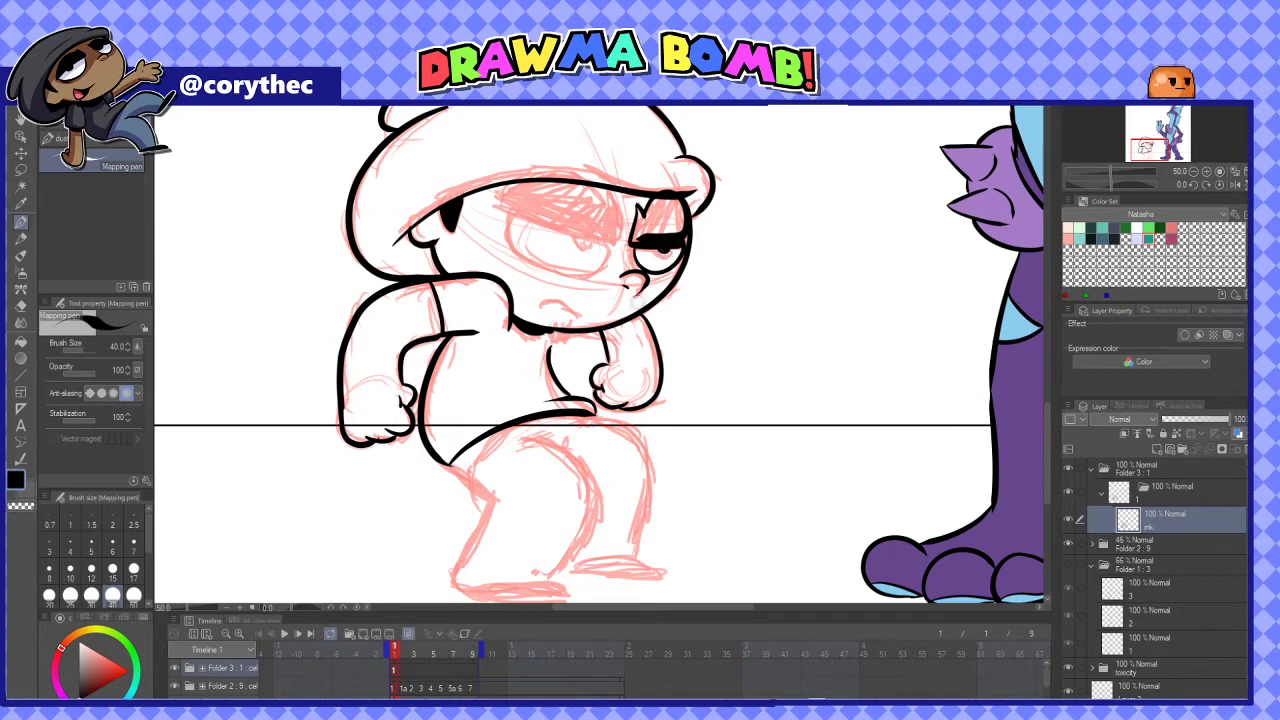
Ink the near eyebrow's outline, the frowning mouth and the small goatee
mouse_move(622, 198)
mouse_down()
mouse_move(550, 230)
mouse_move(606, 176)
mouse_move(618, 214)
mouse_up()
drag(542, 300, 586, 306)
mouse_move(566, 316)
mouse_down()
mouse_move(572, 336)
mouse_move(598, 314)
mouse_up()
Ink both bent trouser legs and the solid black shoes
drag(572, 391, 612, 532)
mouse_move(500, 417)
mouse_down()
mouse_move(565, 502)
mouse_move(522, 565)
mouse_up()
mouse_move(428, 442)
mouse_down()
mouse_move(467, 480)
mouse_move(426, 558)
mouse_move(450, 576)
mouse_move(530, 576)
mouse_up()
drag(432, 556, 545, 566)
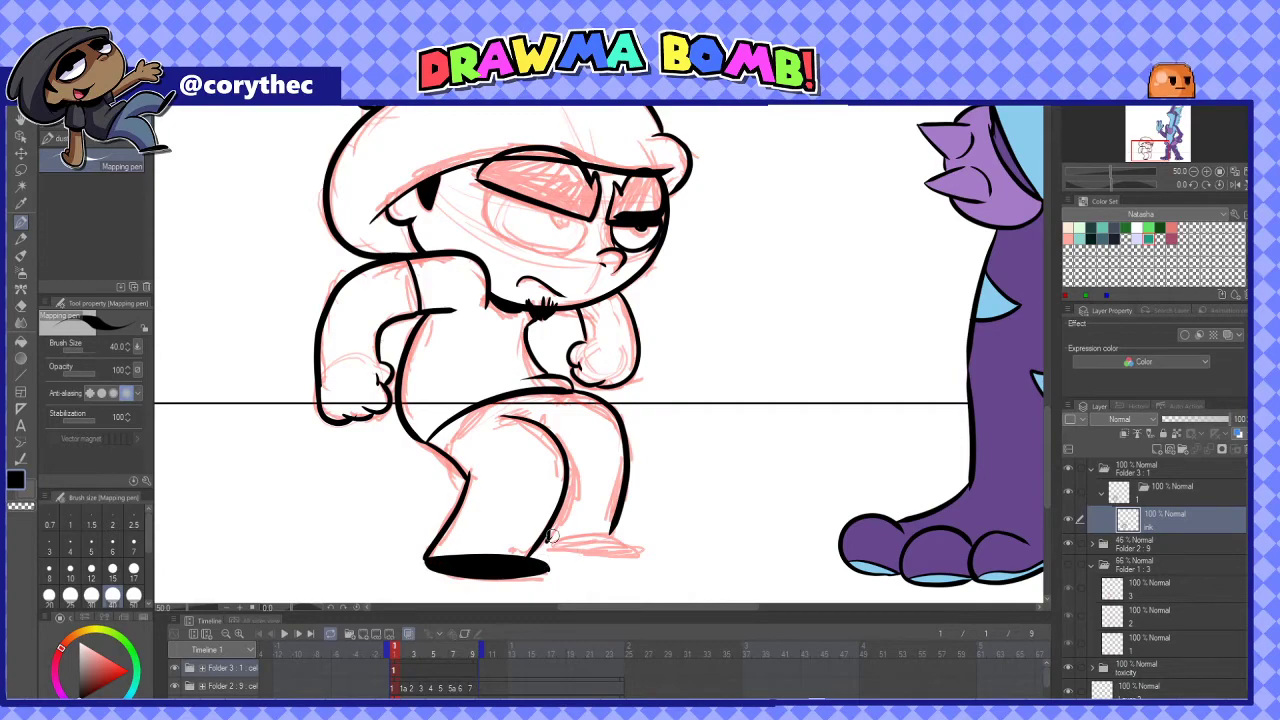
mouse_move(560, 518)
mouse_down()
mouse_move(542, 550)
mouse_move(644, 544)
mouse_up()
mouse_move(546, 552)
mouse_down()
mouse_move(648, 548)
mouse_move(634, 538)
mouse_up()
Ink the near eye with its pupil and fill the eyebrows solid black
scroll(600, 355, up, 2)
mouse_move(478, 292)
mouse_down()
mouse_move(560, 350)
mouse_move(576, 318)
mouse_up()
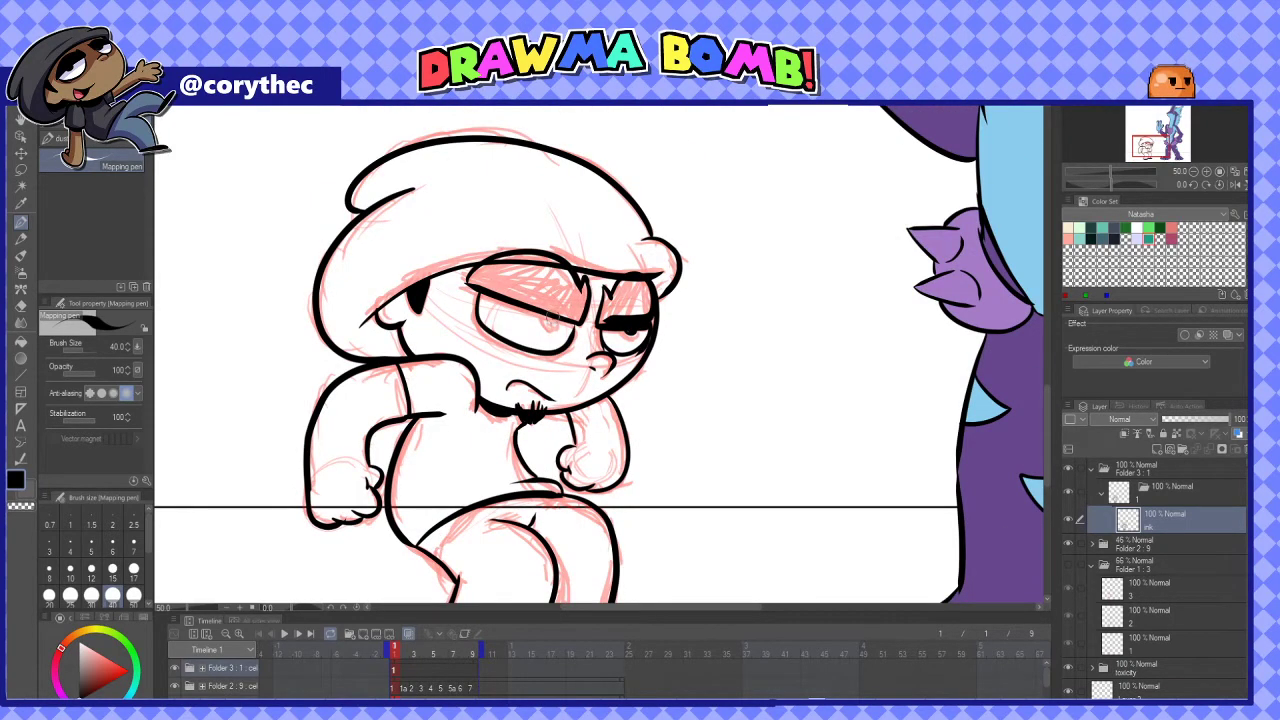
click(20, 187)
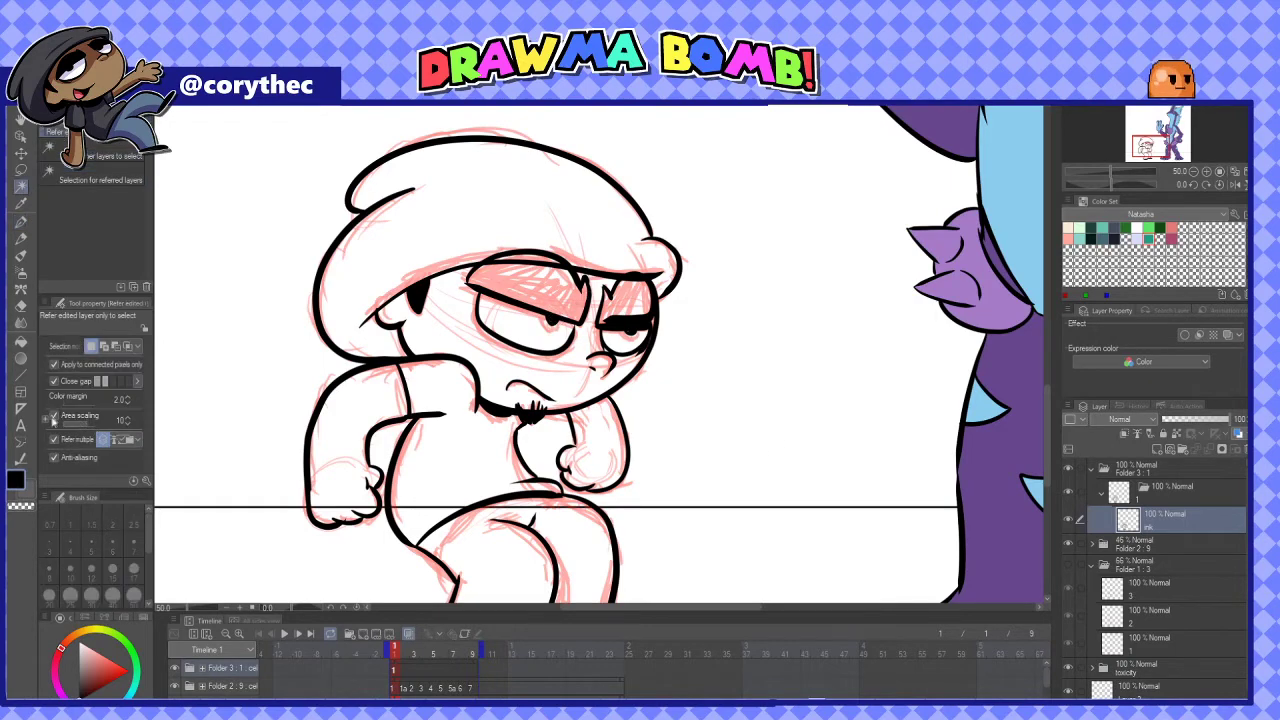
click(542, 288)
key(alt+BackSpace)
key(ctrl+d)
scroll(716, 551, down, 1)
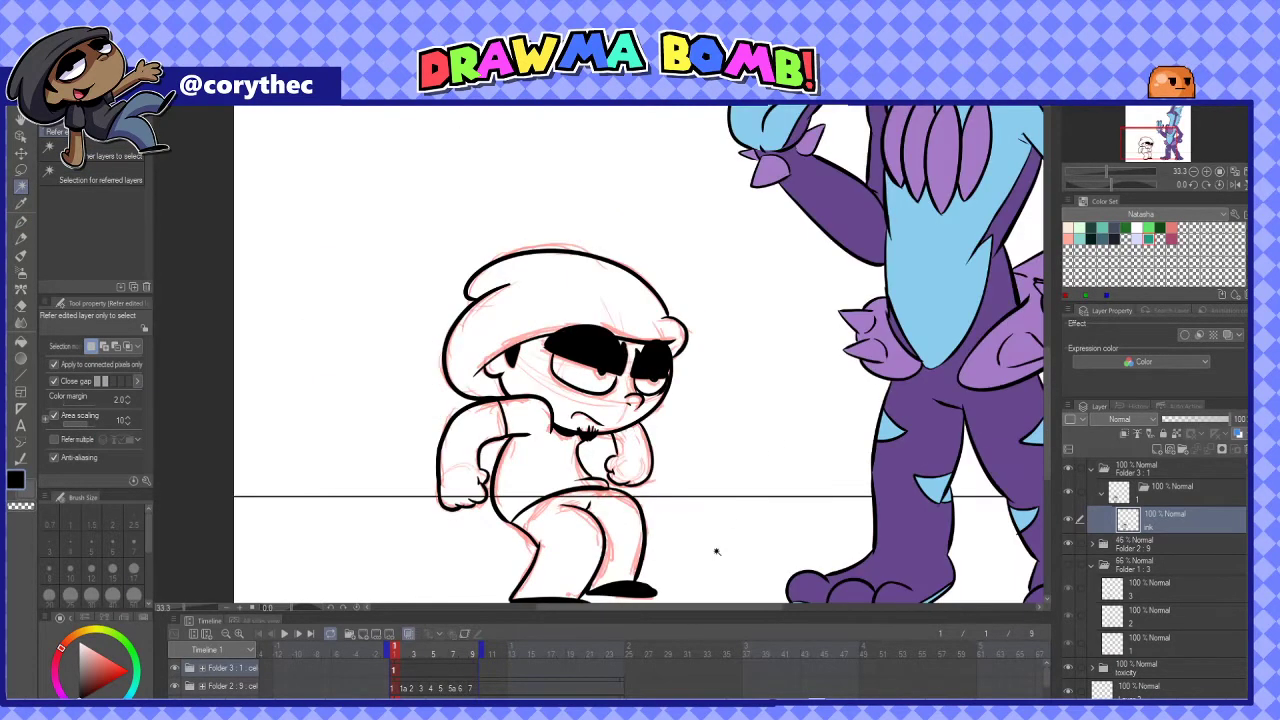
Turn off onion skin and add cel 2 with its own ink layer at frame 2 of the ink folder
click(405, 674)
key(alt+n)
click(409, 634)
click(21, 222)
key(ctrl+z)
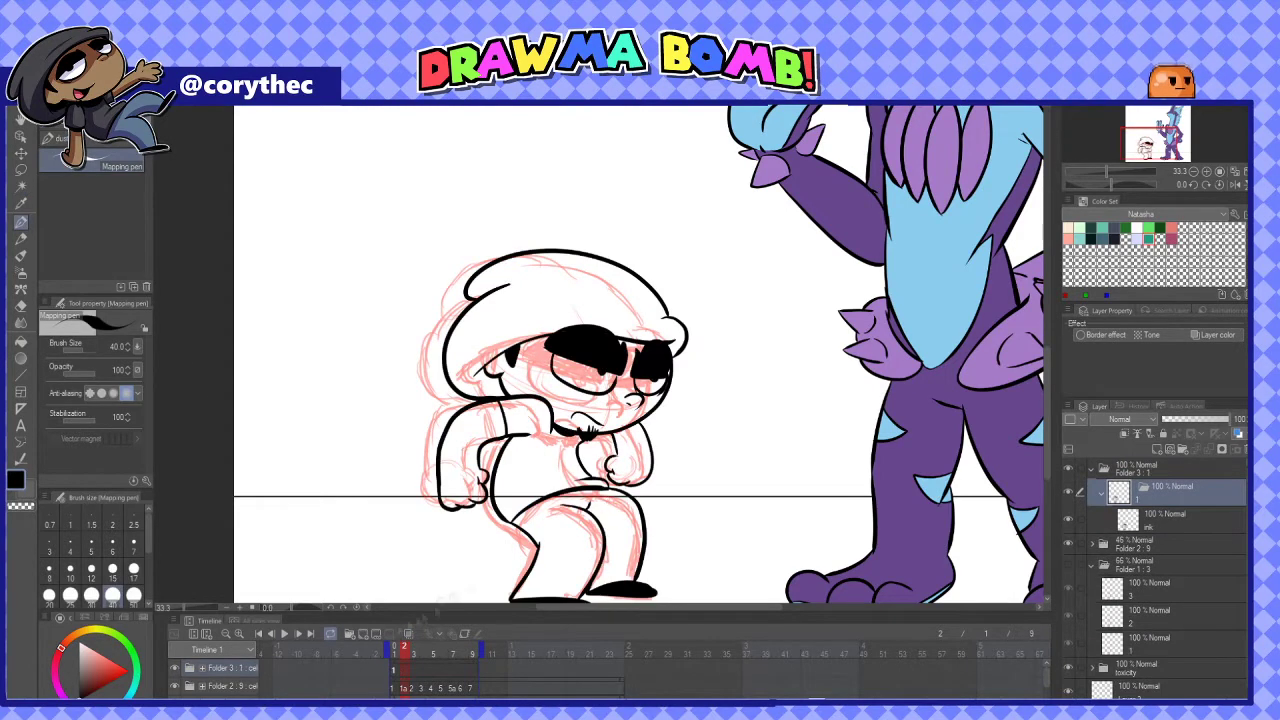
click(363, 635)
Add a layer named "color" beneath the ink in cel 1 at frame 1, and hide the horizon line layer
click(397, 668)
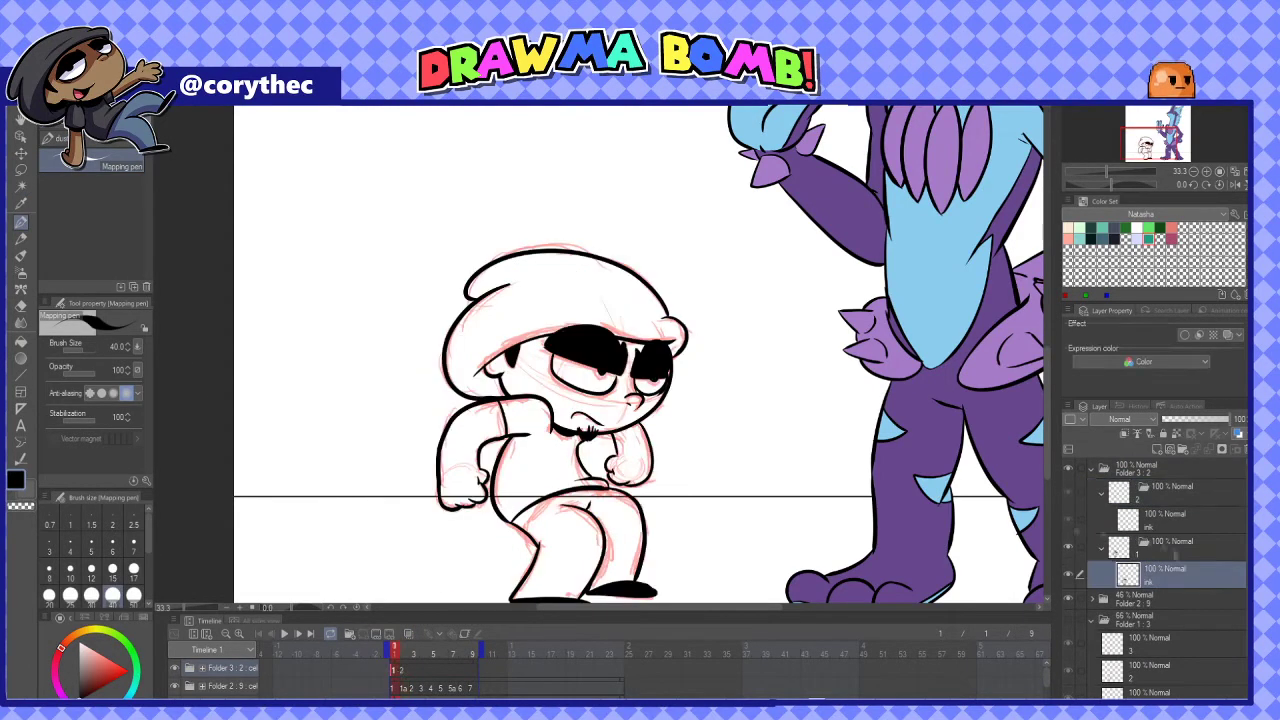
click(1202, 449)
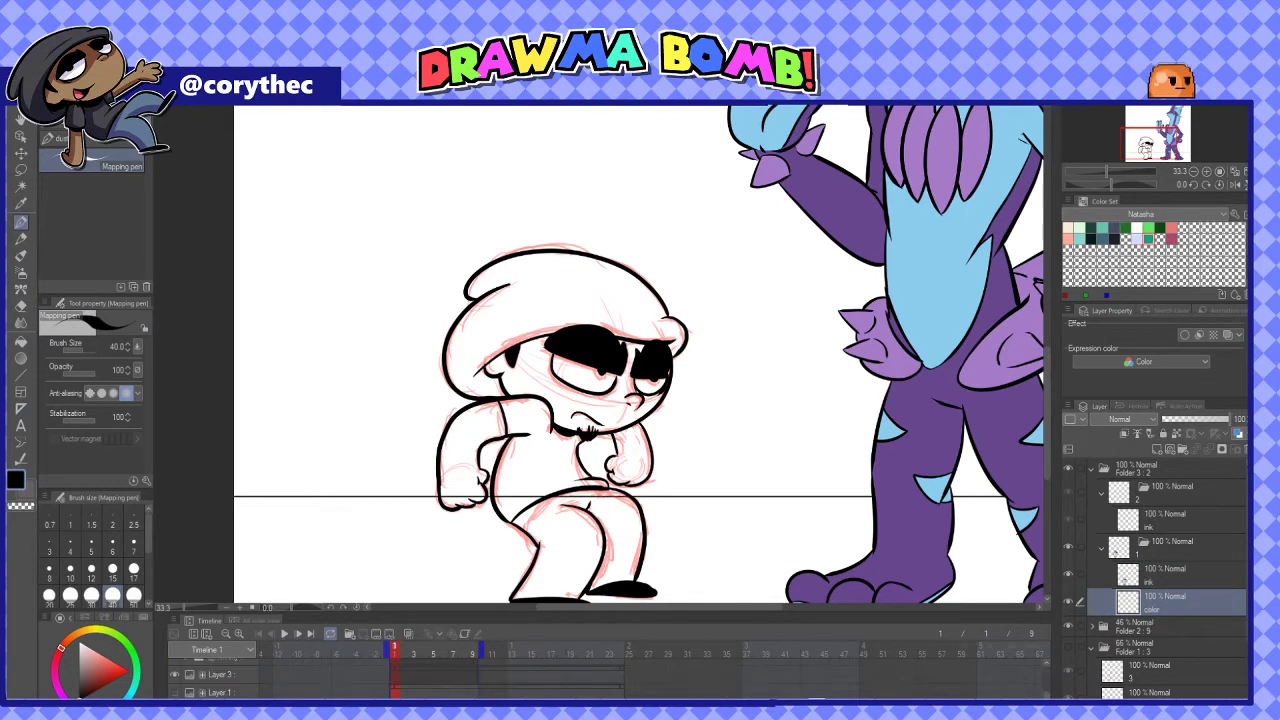
click(175, 675)
Make the auto select tool refer to multiple layers and pick the brown skin tone from the figure's colour set
click(21, 187)
click(54, 440)
click(1152, 214)
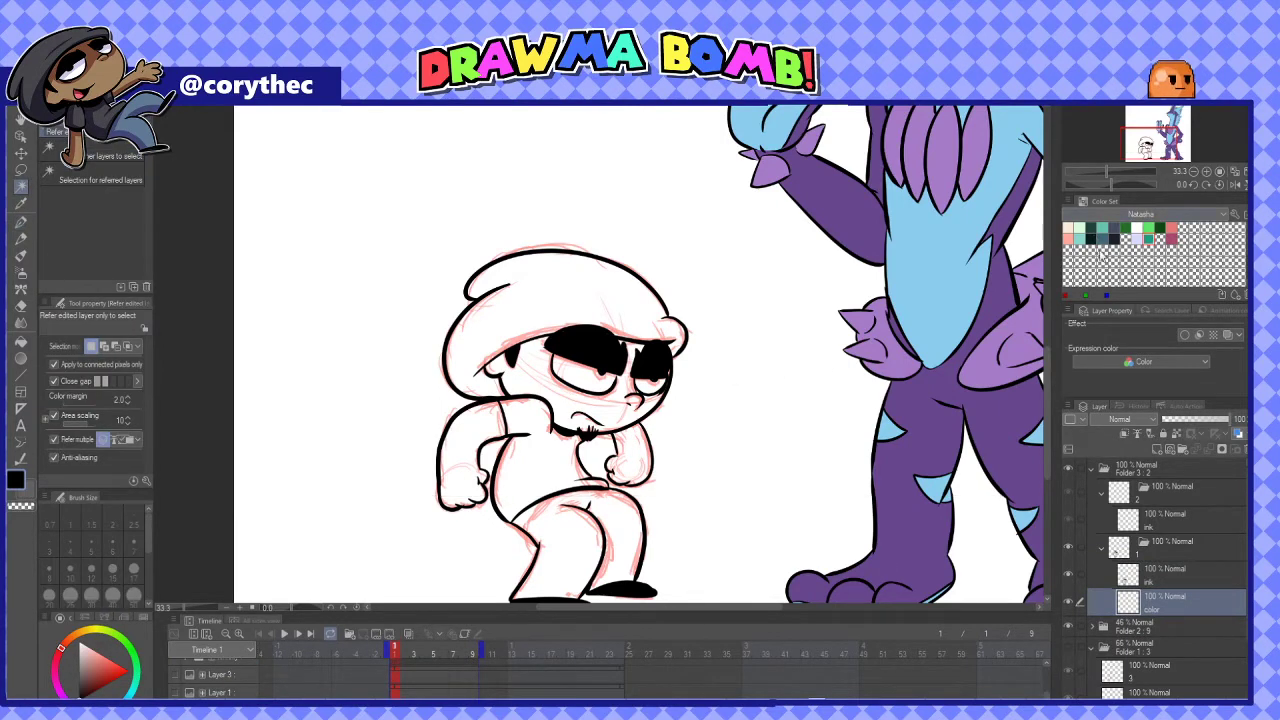
click(1102, 250)
click(1068, 228)
Hide the rough animation folder and fill the figure's face and both arms with the brown skin tone
scroll(215, 680, up, 3)
click(175, 686)
click(464, 440)
shift+click(602, 405)
shift+click(636, 455)
key(alt+Delete)
key(ctrl+d)
Touch up the black linework around the eyebrows and face edge on cel 1's ink layer
key(p)
scroll(672, 377, up, 1)
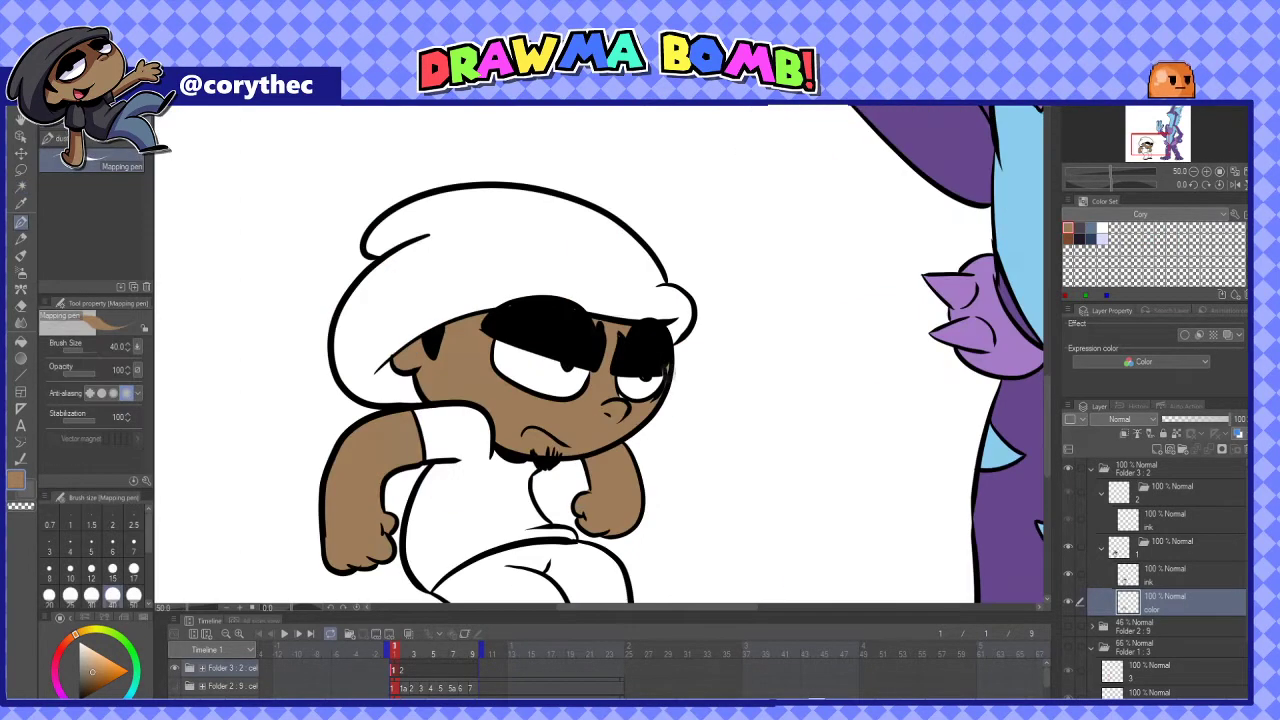
click(1165, 572)
key(x)
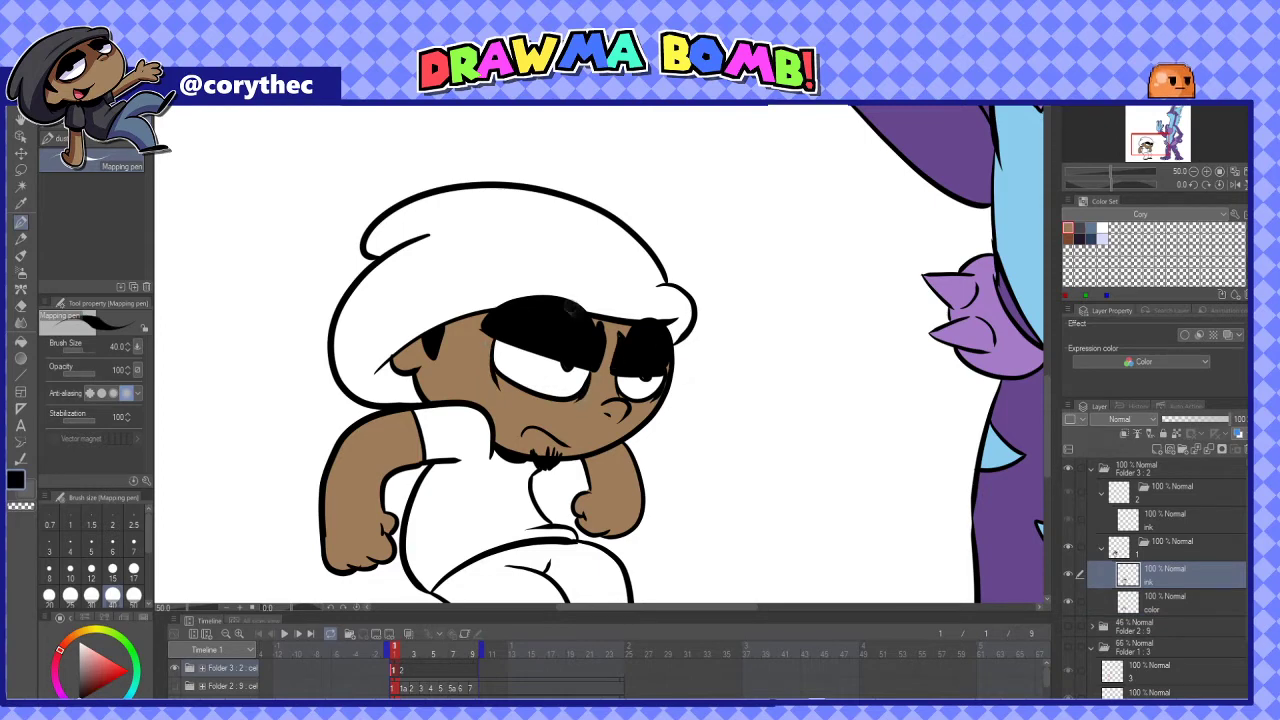
Fill the figure's shirt with dark grey on the color layer
click(1165, 598)
click(1079, 229)
key(w)
click(558, 520)
key(alt+Delete)
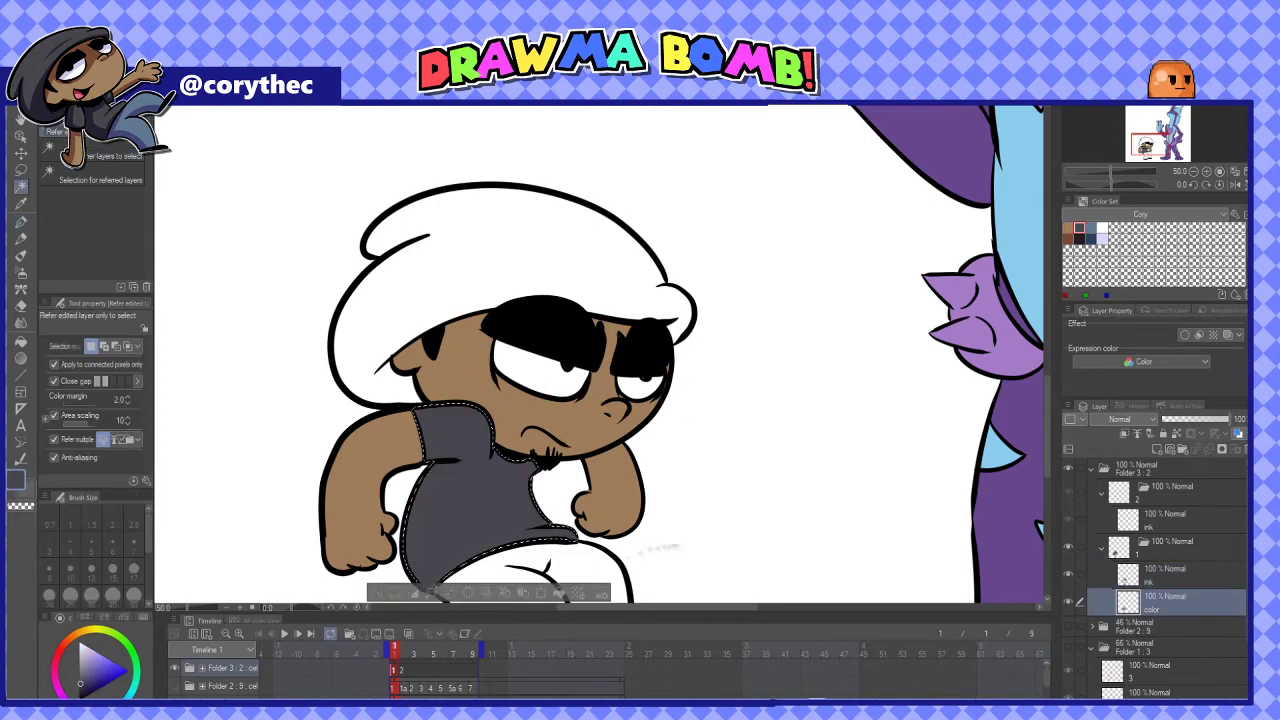
Fill the figure's hat with dark grey and the trousers with denim blue on cel 1's color layer
click(520, 250)
key(alt+Delete)
scroll(600, 400, down, 3)
click(600, 500)
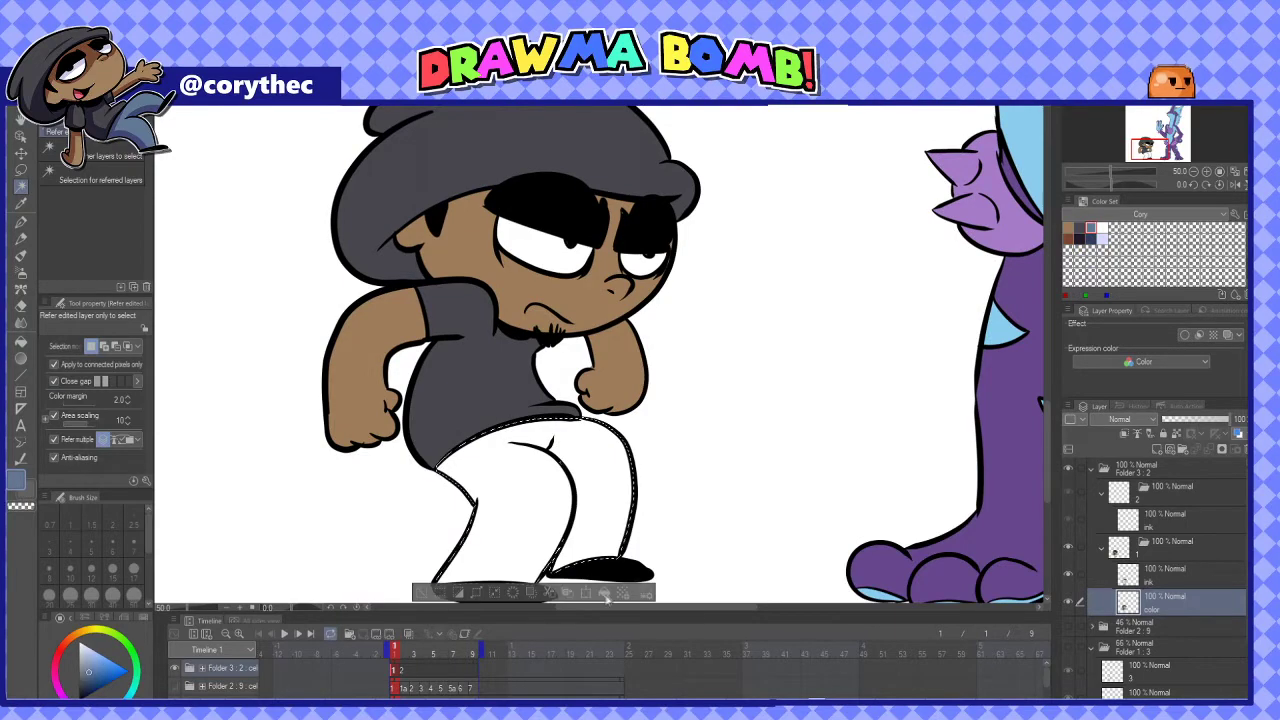
click(605, 595)
Fill the whites of the figure's eyes with white and clear the selection
click(1102, 229)
click(545, 246)
shift+click(638, 262)
click(651, 299)
key(ctrl+d)
Try to ink the hat, ear and eyebrows over the rough sketch on cel 2's ink layer
click(1173, 496)
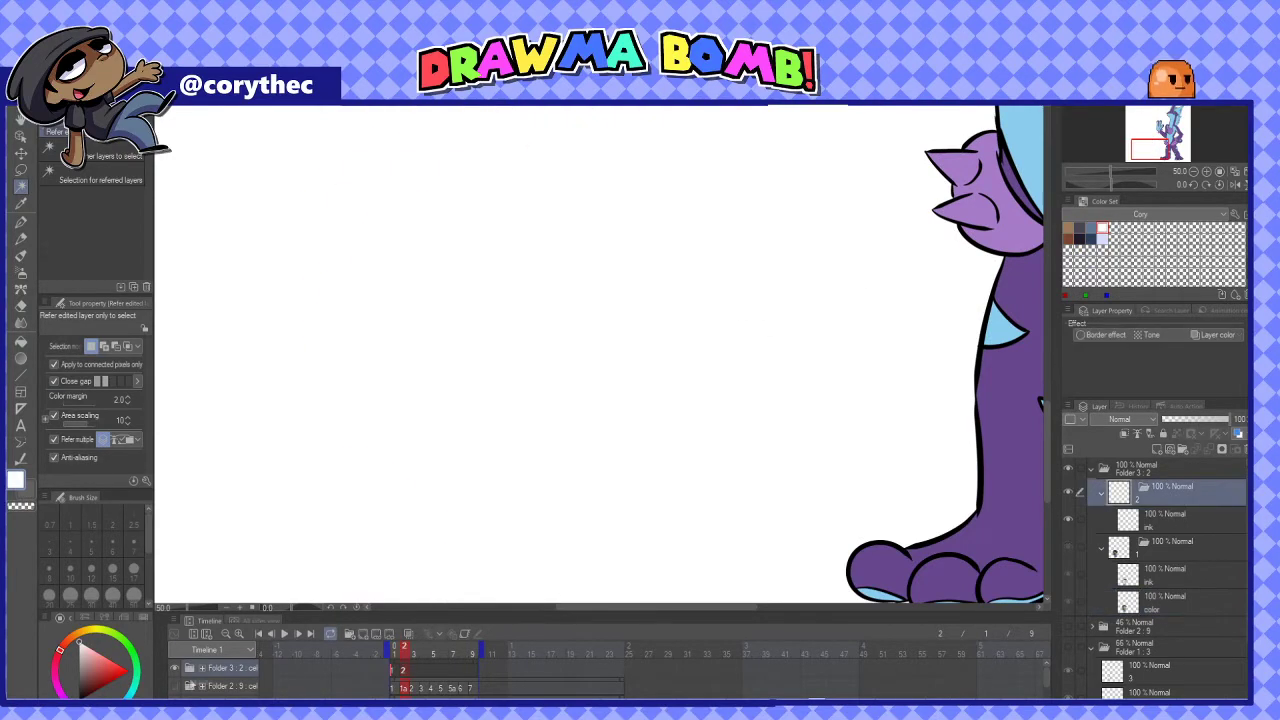
scroll(685, 448, down, 1)
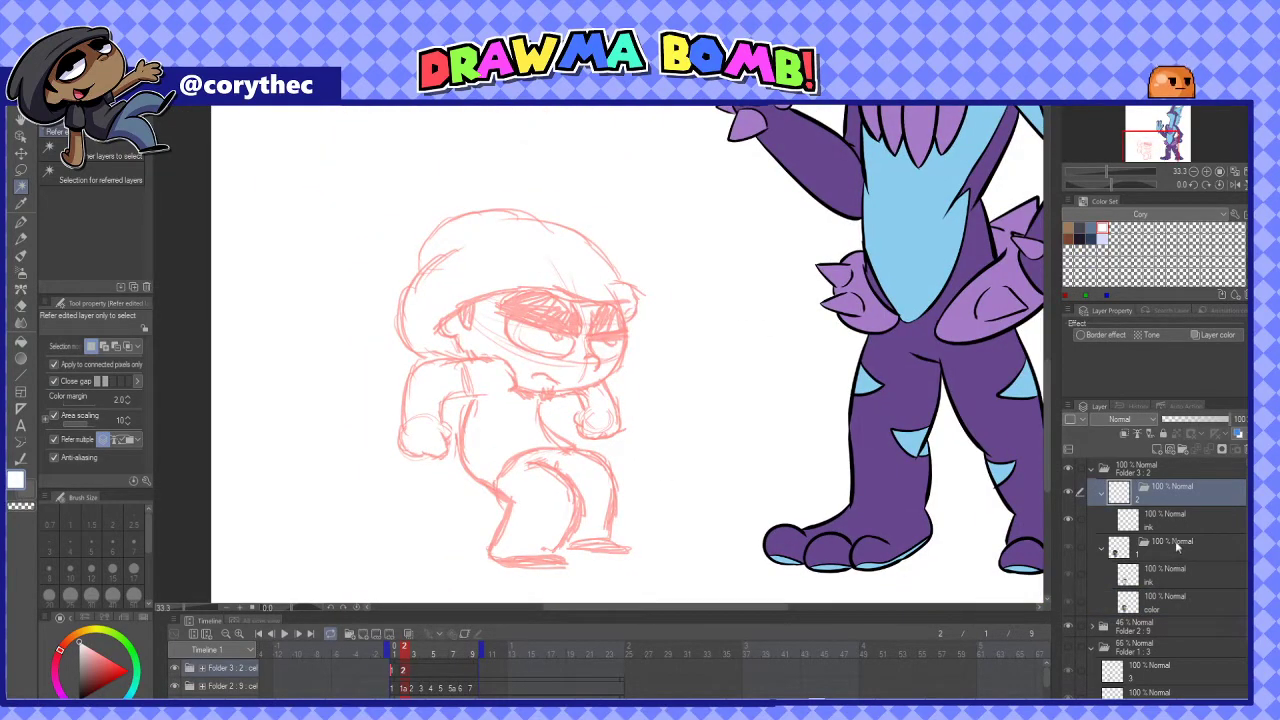
click(1175, 541)
click(1181, 518)
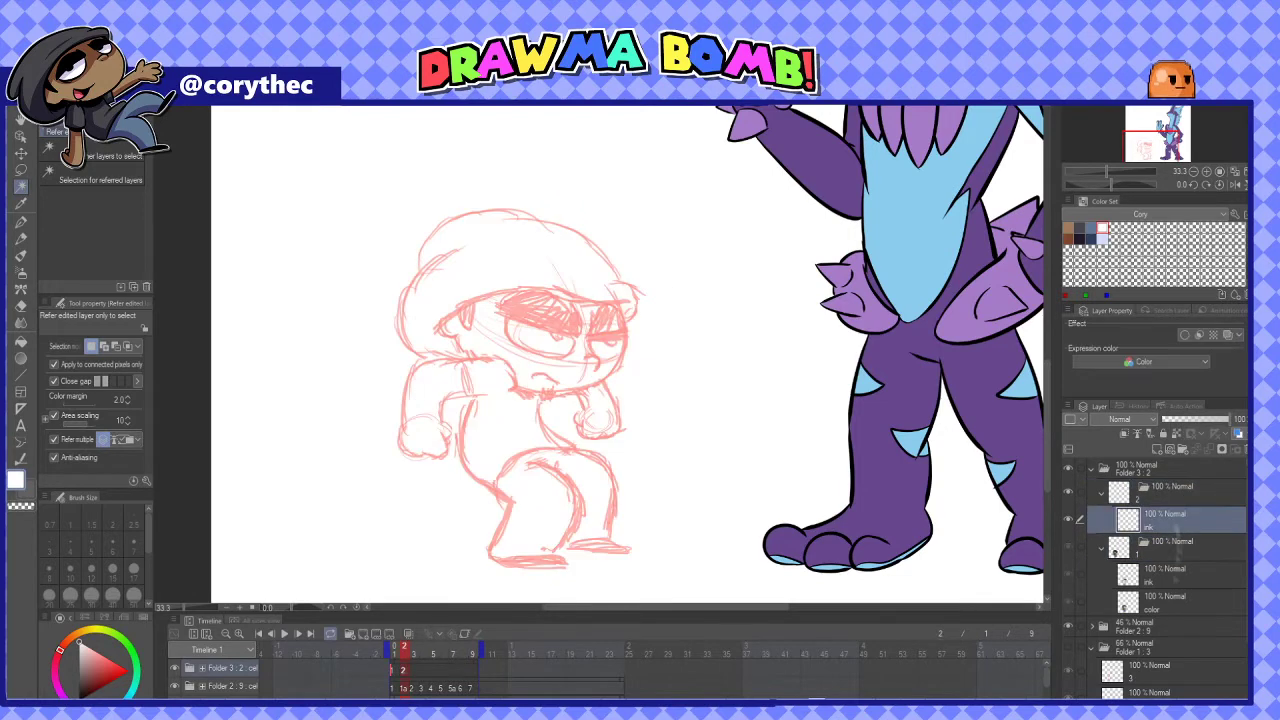
scroll(700, 300, up, 1)
key(p)
key(x)
mouse_move(603, 280)
mouse_down()
mouse_move(633, 329)
mouse_move(592, 313)
mouse_move(372, 362)
mouse_move(384, 347)
mouse_move(390, 394)
mouse_up()
mouse_move(618, 276)
mouse_down()
mouse_move(403, 176)
mouse_move(306, 256)
mouse_up()
drag(370, 232, 352, 246)
mouse_move(310, 258)
mouse_down()
mouse_move(285, 325)
mouse_move(300, 280)
mouse_move(335, 396)
mouse_up()
mouse_move(552, 310)
mouse_down()
mouse_move(560, 362)
mouse_move(445, 292)
mouse_move(554, 330)
mouse_up()
key(ctrl+z)
mouse_move(424, 332)
mouse_down()
mouse_move(530, 290)
mouse_move(554, 322)
mouse_up()
mouse_move(580, 358)
mouse_down()
mouse_move(575, 330)
mouse_move(625, 350)
mouse_move(572, 360)
mouse_up()
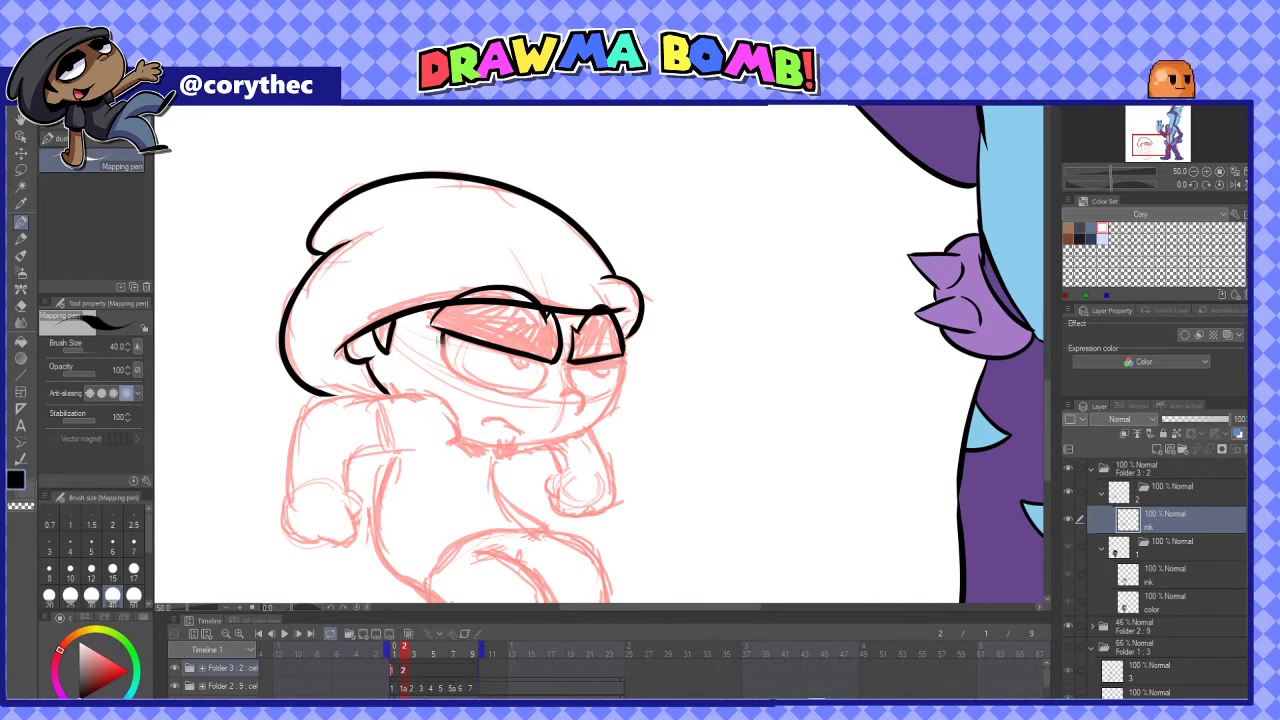
drag(440, 325, 550, 375)
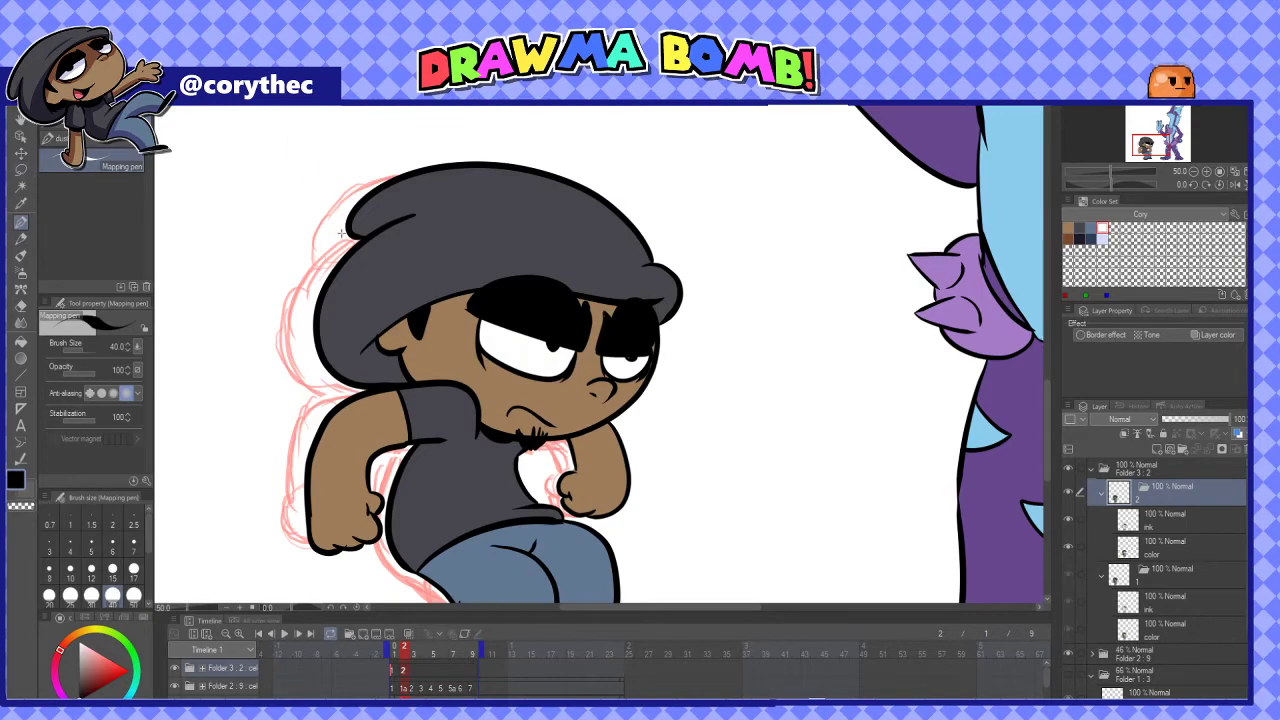
Free-transform the copied figure on cel 2 to a 97% height, leaning it back to match the rough pose
key(ctrl+t)
drag(494, 160, 460, 178)
scroll(800, 301, down, 1)
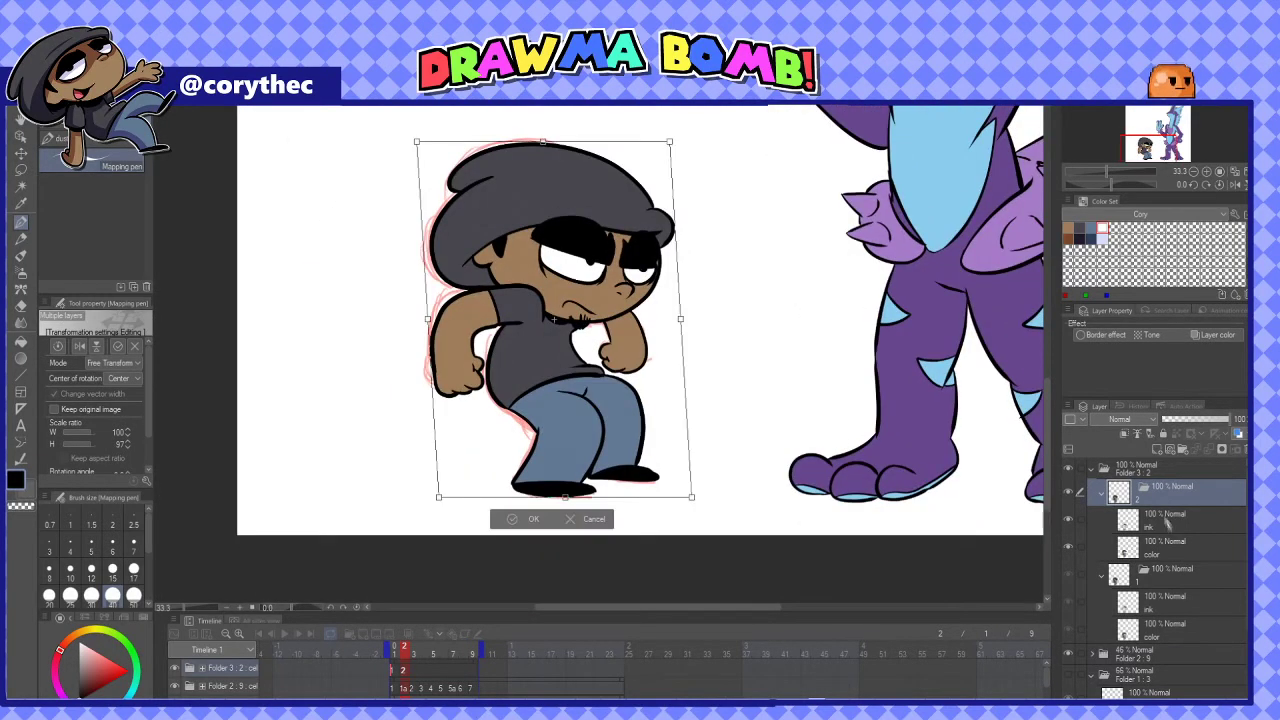
key(Return)
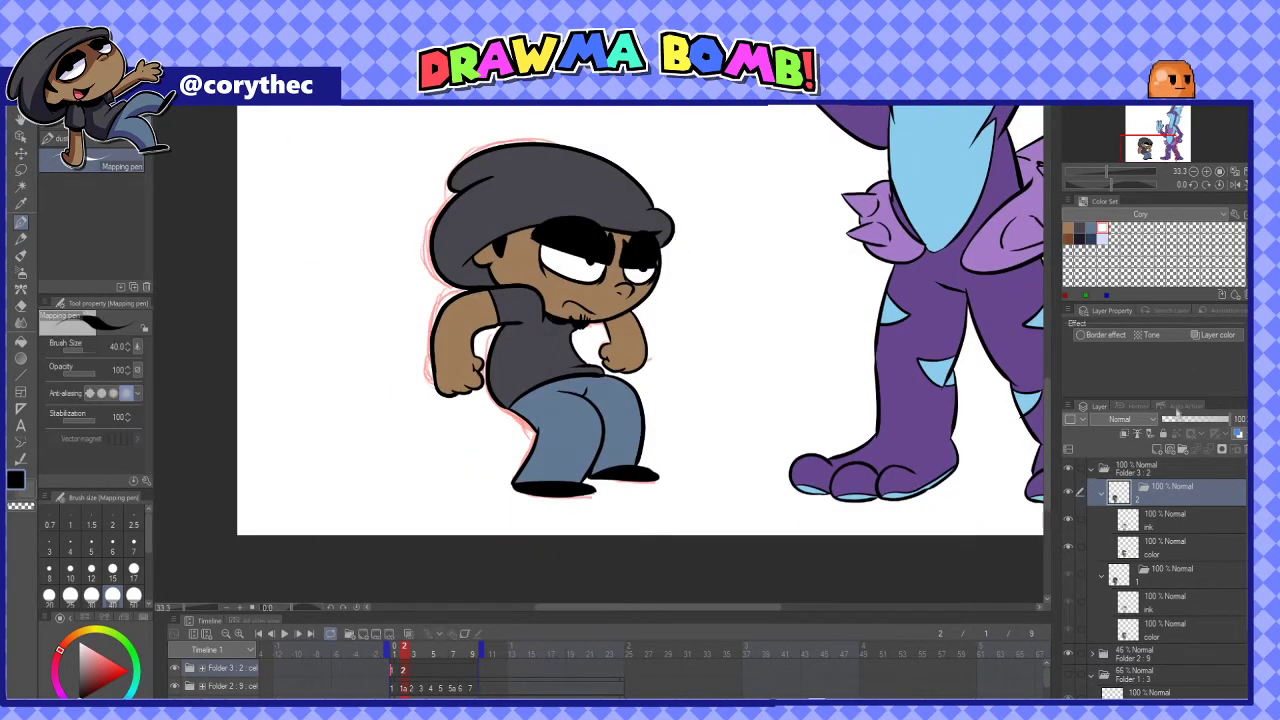
Lasso the near arm and sleeve on cel 2's ink and color layers and transform them to match the sketch
click(1165, 519)
key(m)
scroll(540, 285, up, 1)
mouse_move(491, 351)
mouse_down()
mouse_move(453, 388)
mouse_move(442, 460)
mouse_move(394, 306)
mouse_move(485, 290)
mouse_up()
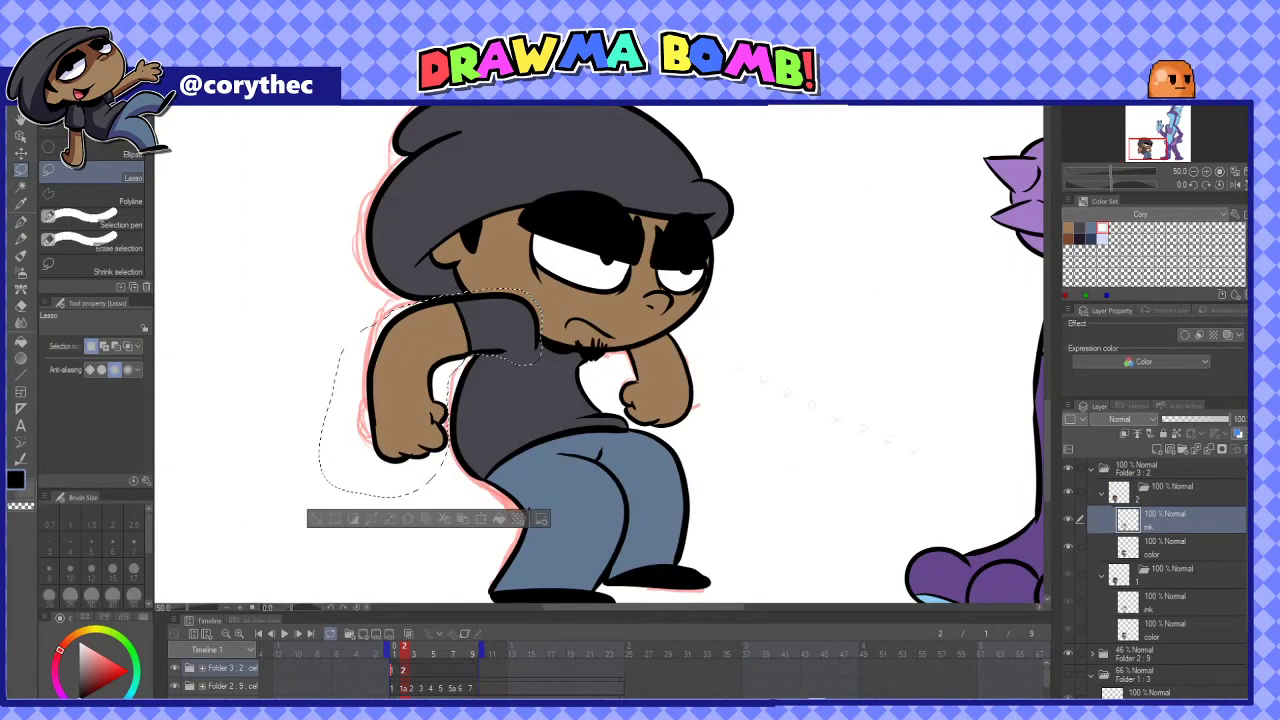
ctrl+click(1165, 545)
key(ctrl+t)
drag(508, 315, 511, 317)
key(Return)
key(ctrl+d)
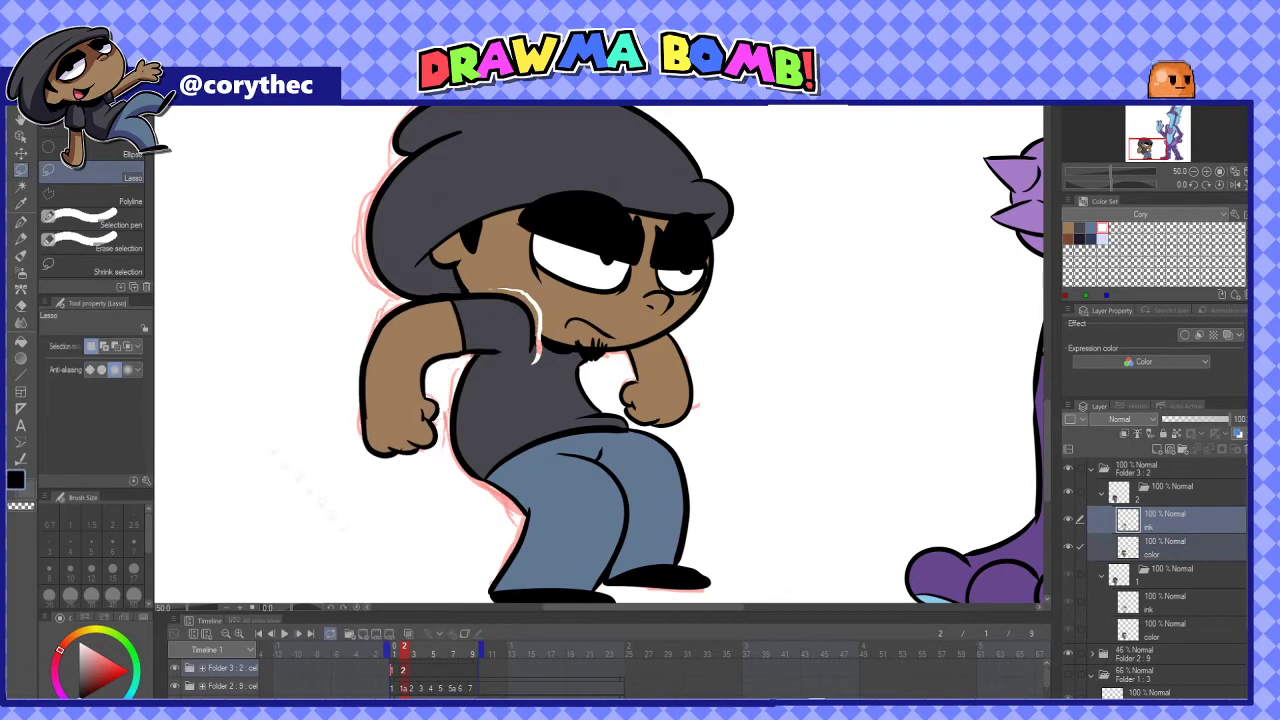
Patch the gap beside the moved sleeve with black linework, dark grey shirt colour and brown skin colour
key(p)
scroll(450, 285, up, 3)
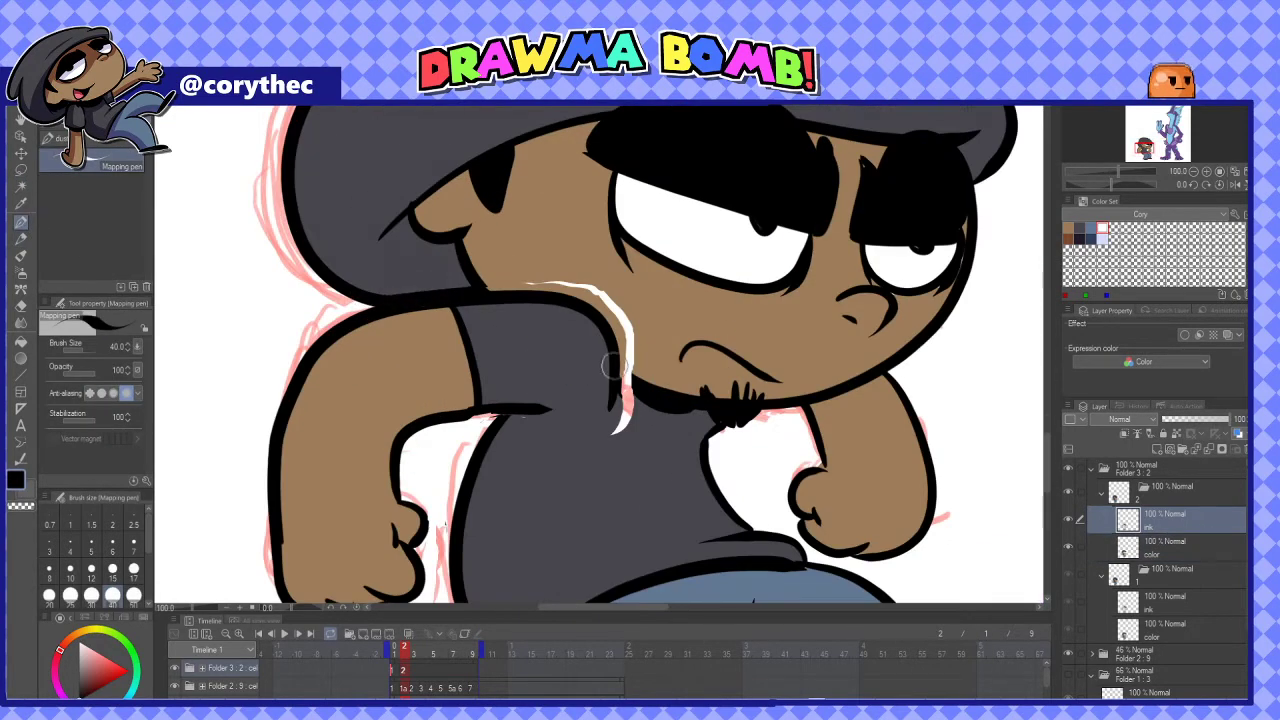
drag(472, 410, 512, 413)
alt+click(592, 415)
key(alt+bracketleft)
drag(622, 388, 614, 440)
alt+click(640, 345)
drag(530, 284, 622, 362)
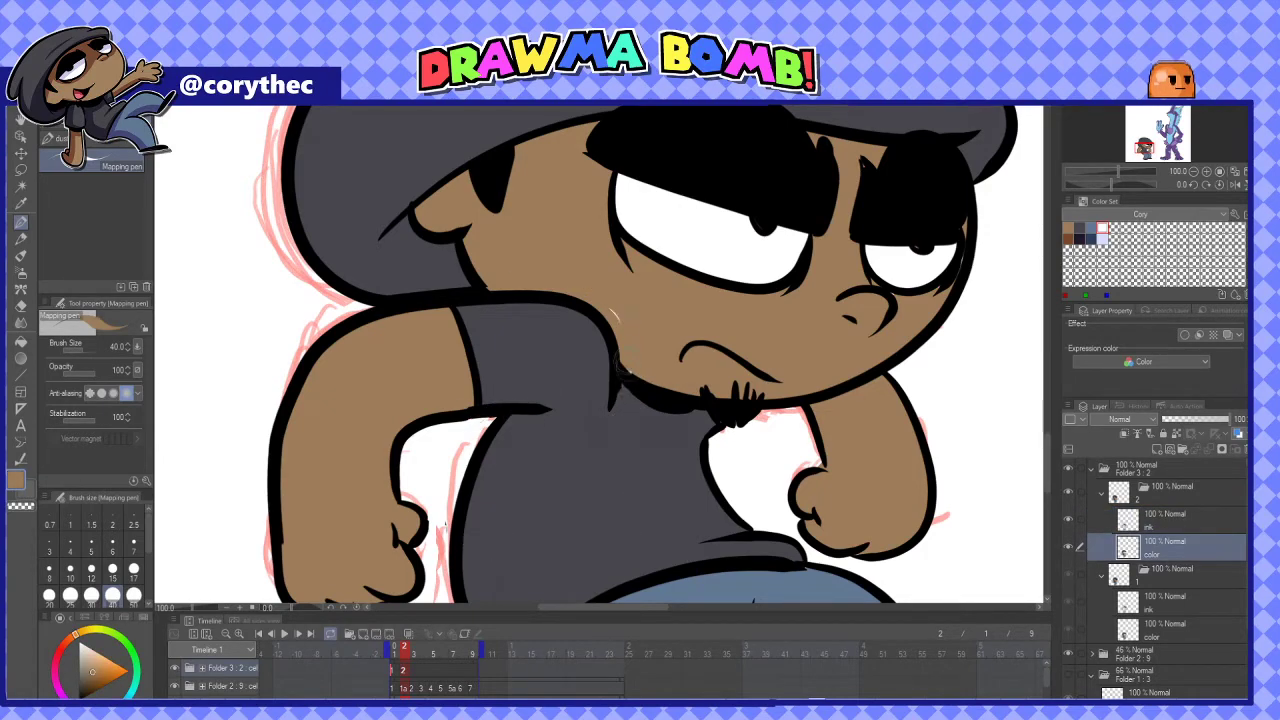
Duplicate the cel 2 folder as cel 3 and place it on frame 3 of the timeline
scroll(920, 509, down, 3)
click(1178, 495)
key(ctrl+c)
key(ctrl+v)
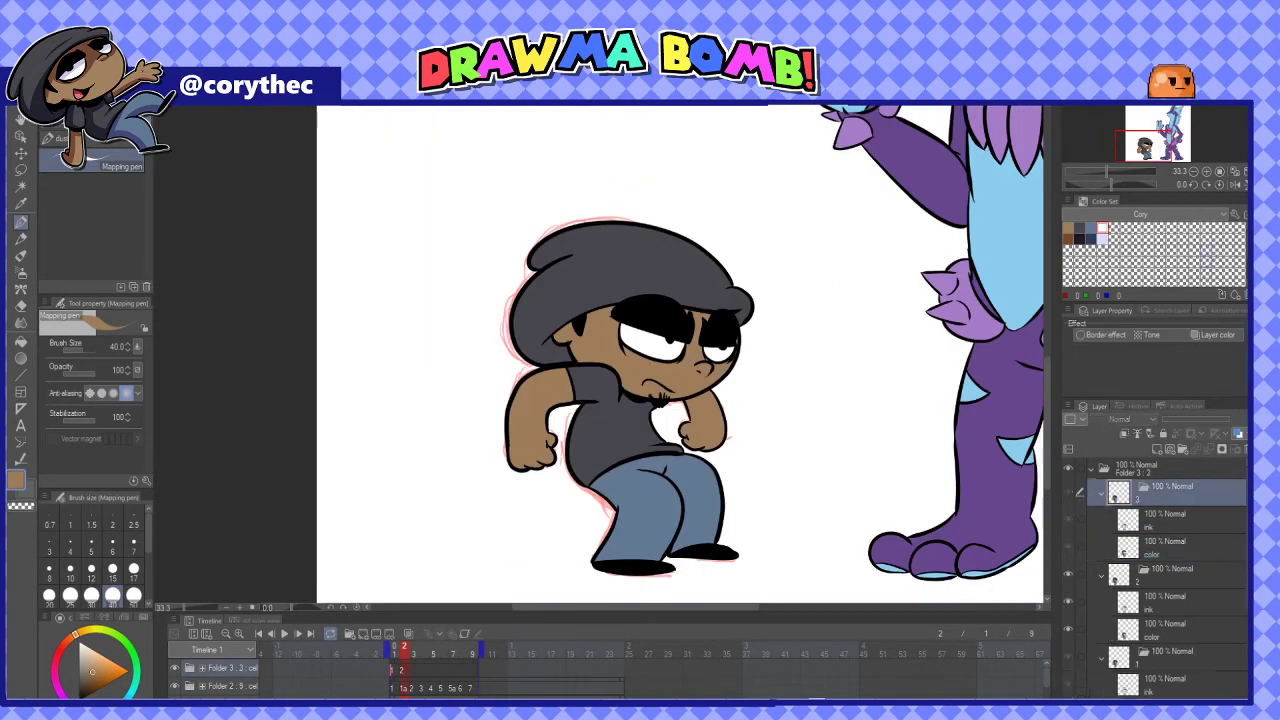
click(414, 670)
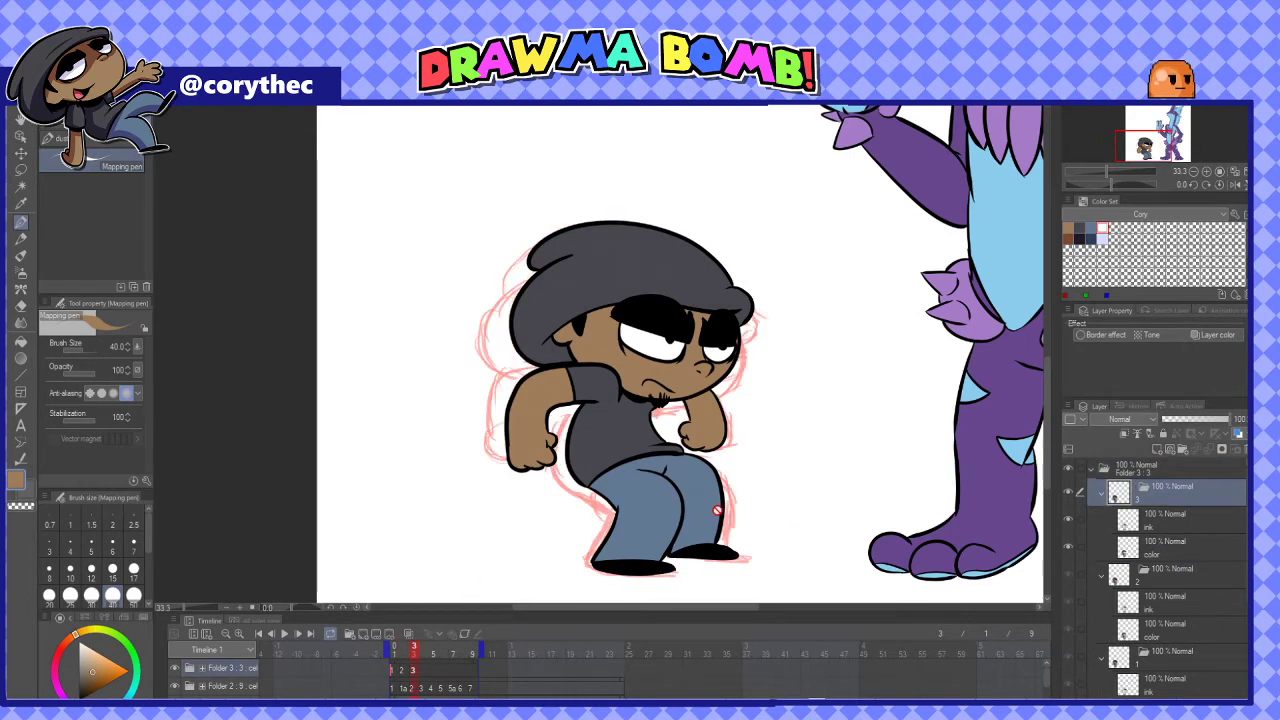
Squash the figure on cel 3 to 114% width and 94% height to match the rough crouch
click(1173, 572)
key(period)
key(ctrl+t)
drag(755, 397, 768, 399)
drag(504, 398, 480, 399)
drag(624, 219, 616, 245)
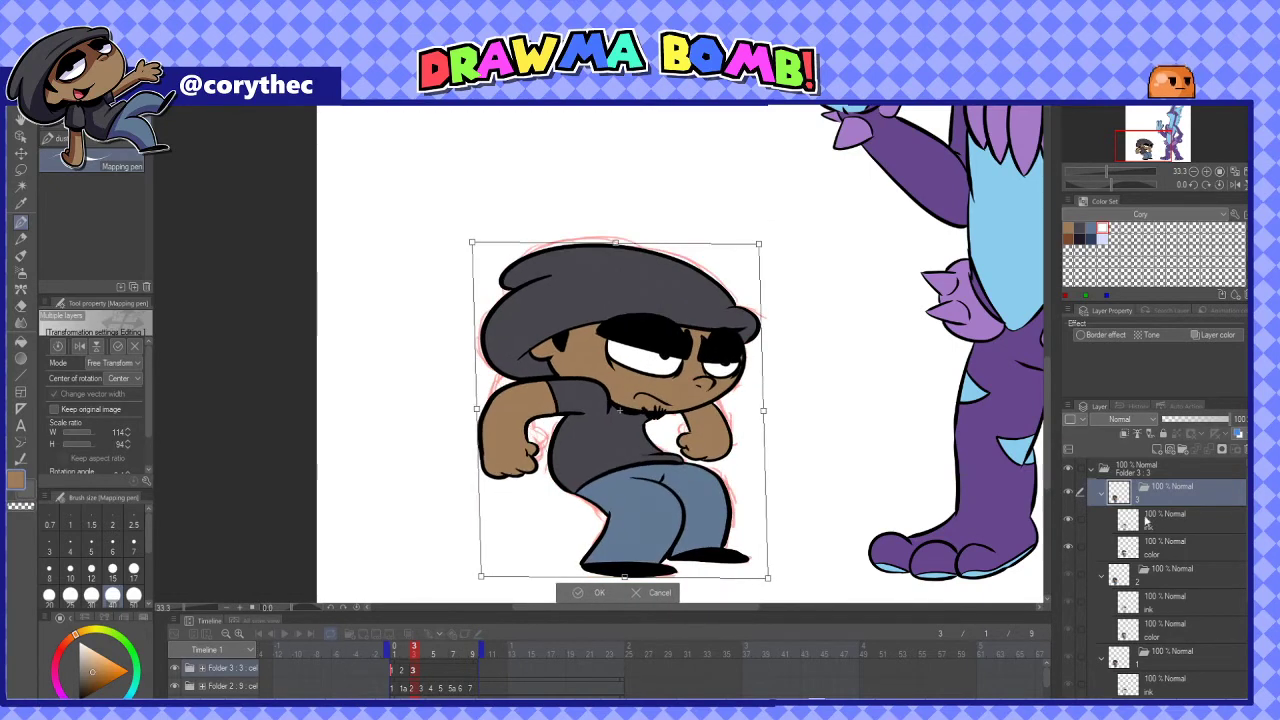
key(Return)
Duplicate the cel 3 folder as cel 4 and place it on frame 4
key(period)
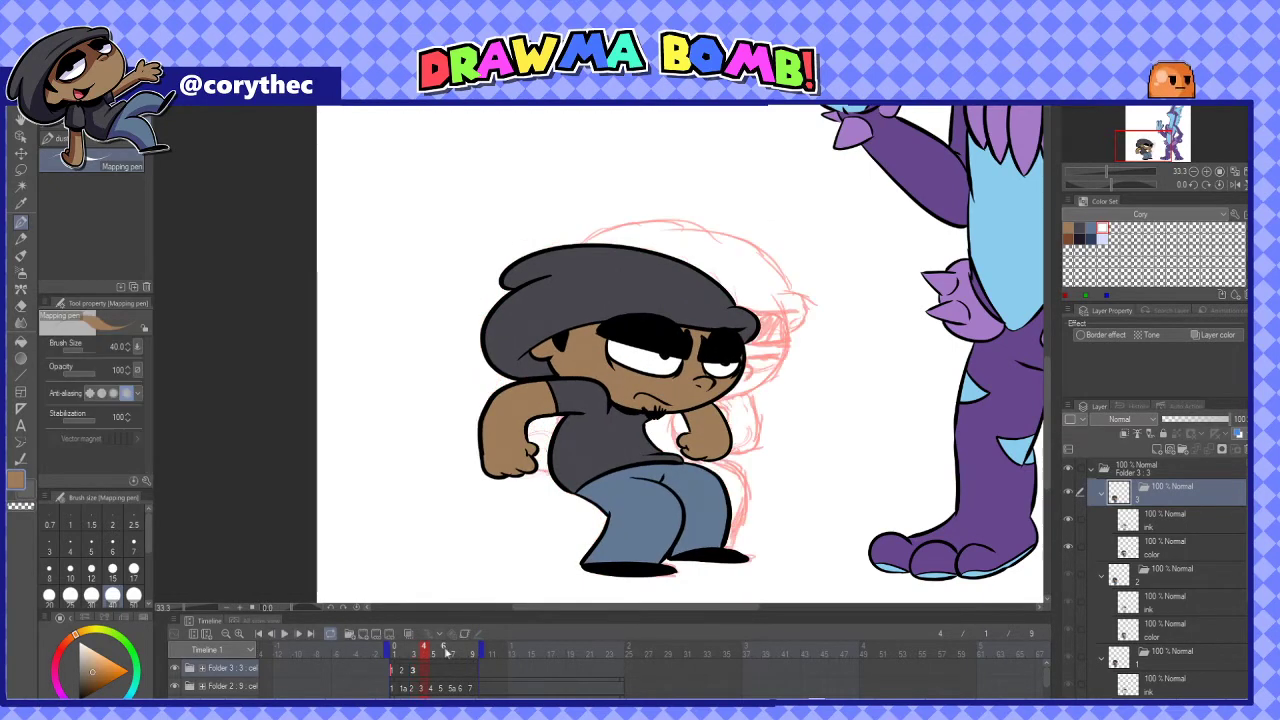
key(ctrl+c)
key(ctrl+v)
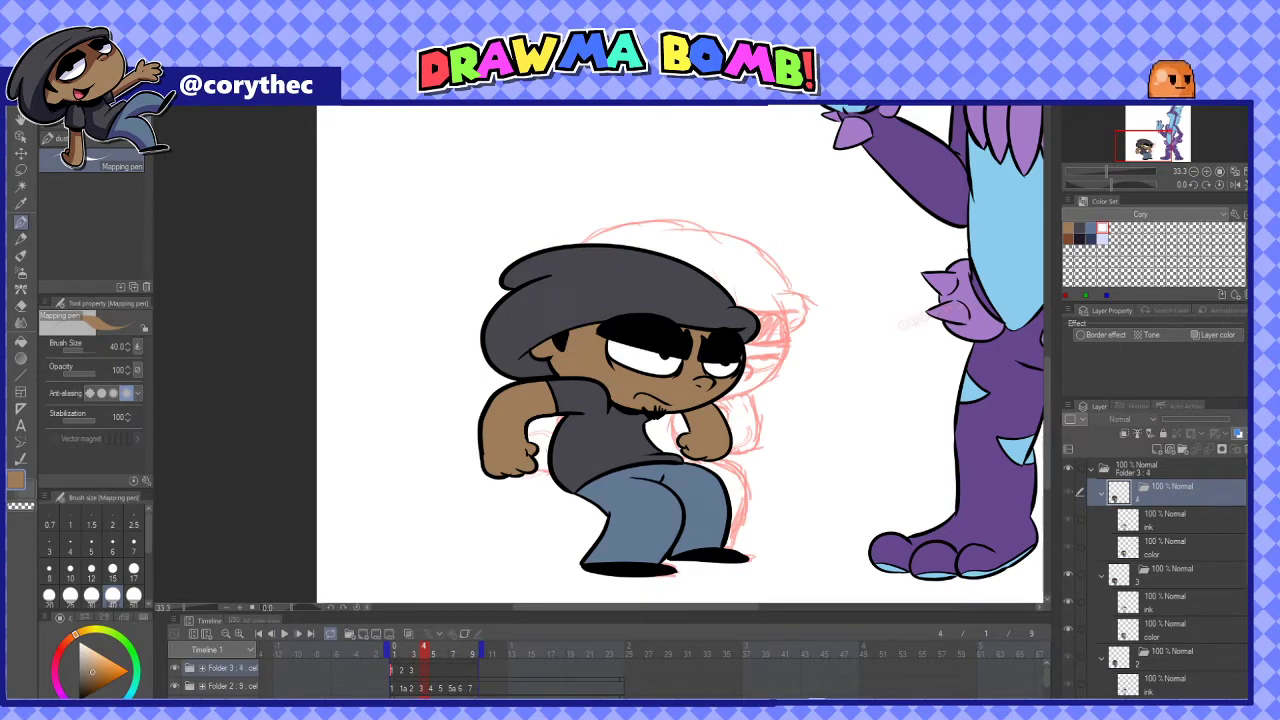
click(1160, 469)
click(440, 456)
Skew the figure on cel 4 forward and stretch it to 107% height to match the rough pose
key(ctrl+shift+t)
drag(619, 241, 689, 218)
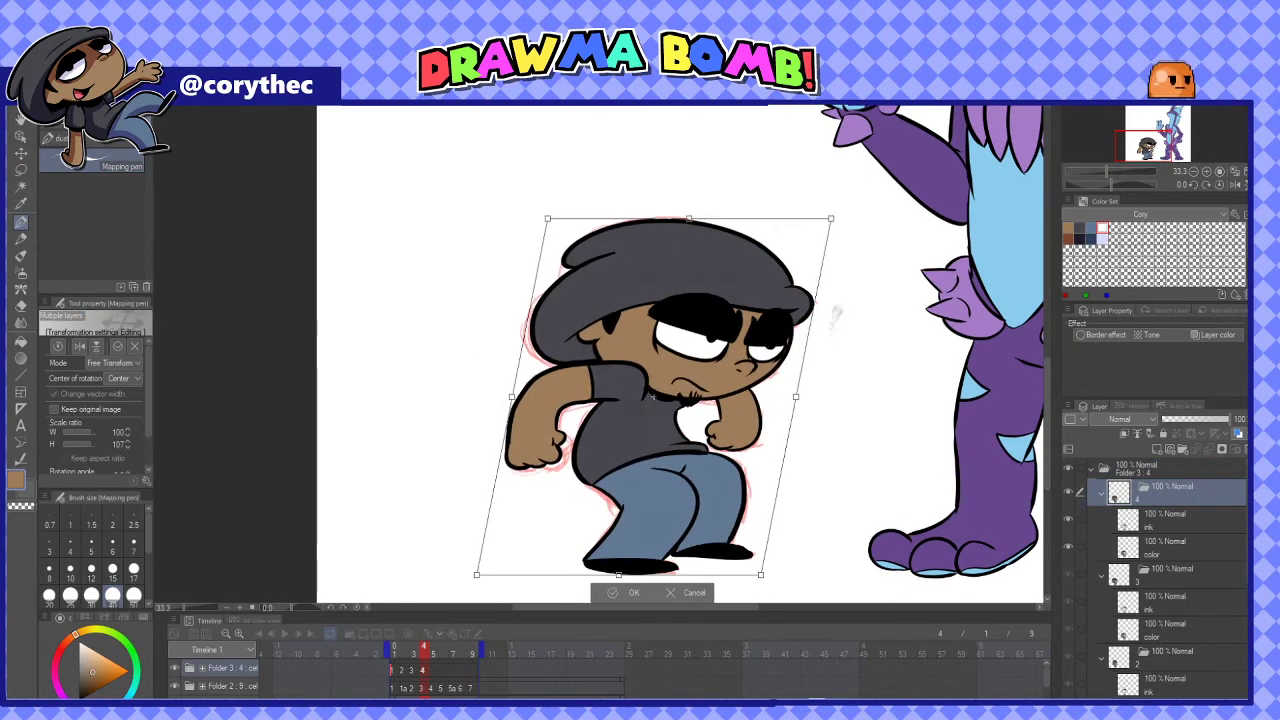
key(Return)
Draw a lowered black eyelid line across the near eye on cel 4's ink layer
click(1166, 522)
alt+click(686, 398)
scroll(674, 382, up, 3)
drag(782, 252, 674, 371)
drag(506, 308, 684, 396)
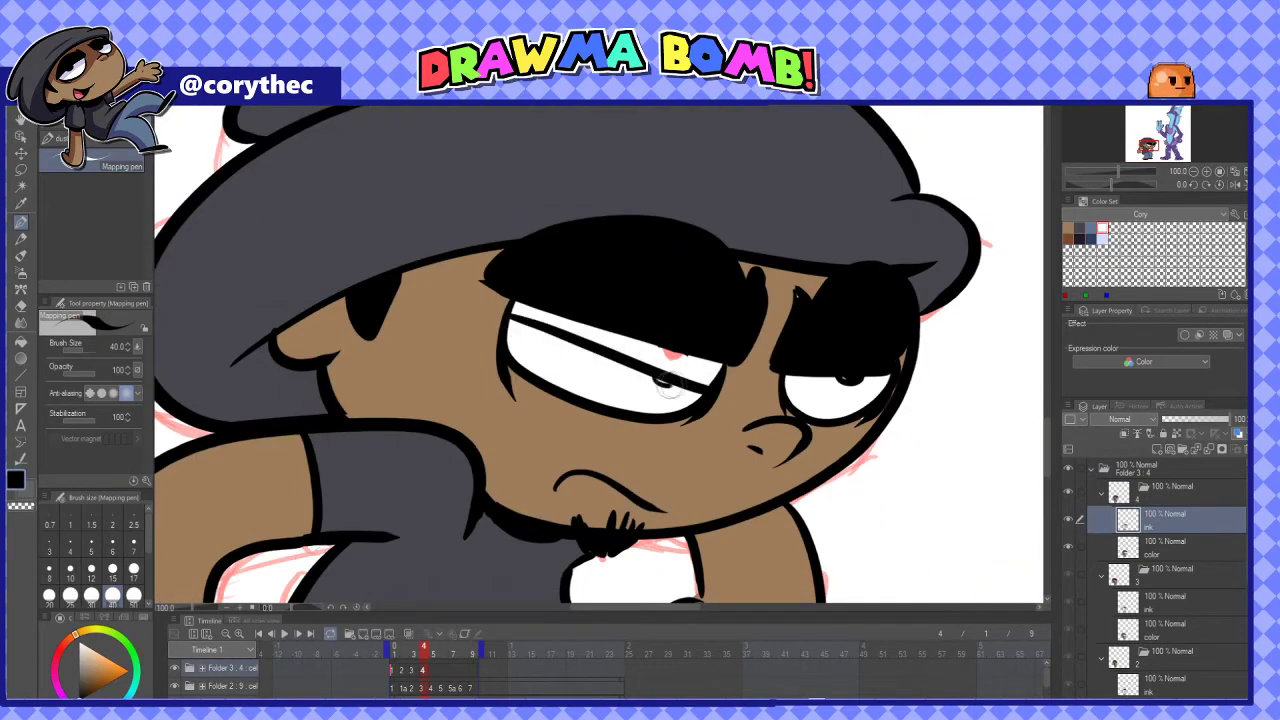
Erase the leftover eye linework above the new eyelid and draw a lowered lid on the far eye
key(c)
drag(826, 386, 854, 381)
mouse_move(720, 374)
mouse_down()
mouse_move(700, 432)
mouse_move(730, 364)
mouse_up()
drag(506, 294, 534, 320)
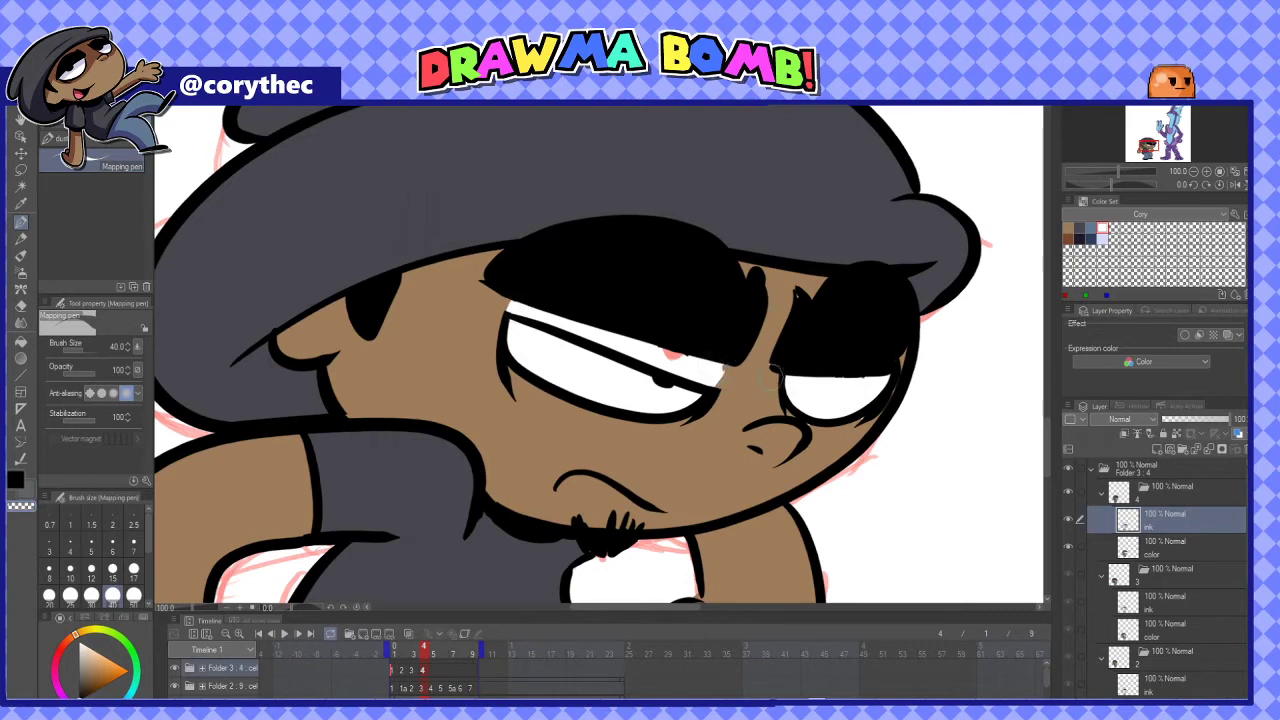
key(c)
mouse_move(886, 378)
mouse_down()
mouse_move(786, 388)
mouse_move(908, 368)
mouse_up()
Paint the areas above both lowered eyelids with the brown skin tone on cel 4's color layer
alt+click(856, 400)
click(1180, 548)
mouse_move(510, 305)
mouse_down()
mouse_move(775, 368)
mouse_move(908, 364)
mouse_up()
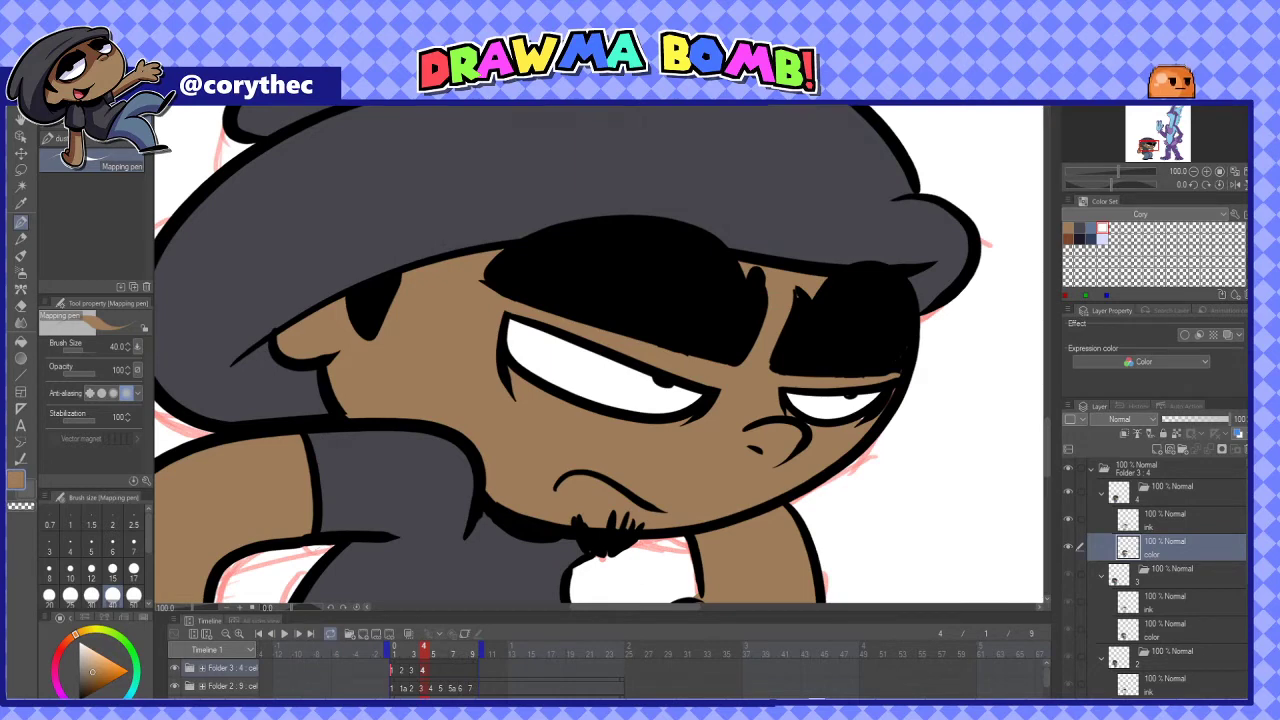
Create cel folder 5 with an ink layer and assign it to frame 5
scroll(603, 222, down, 3)
drag(425, 652, 437, 652)
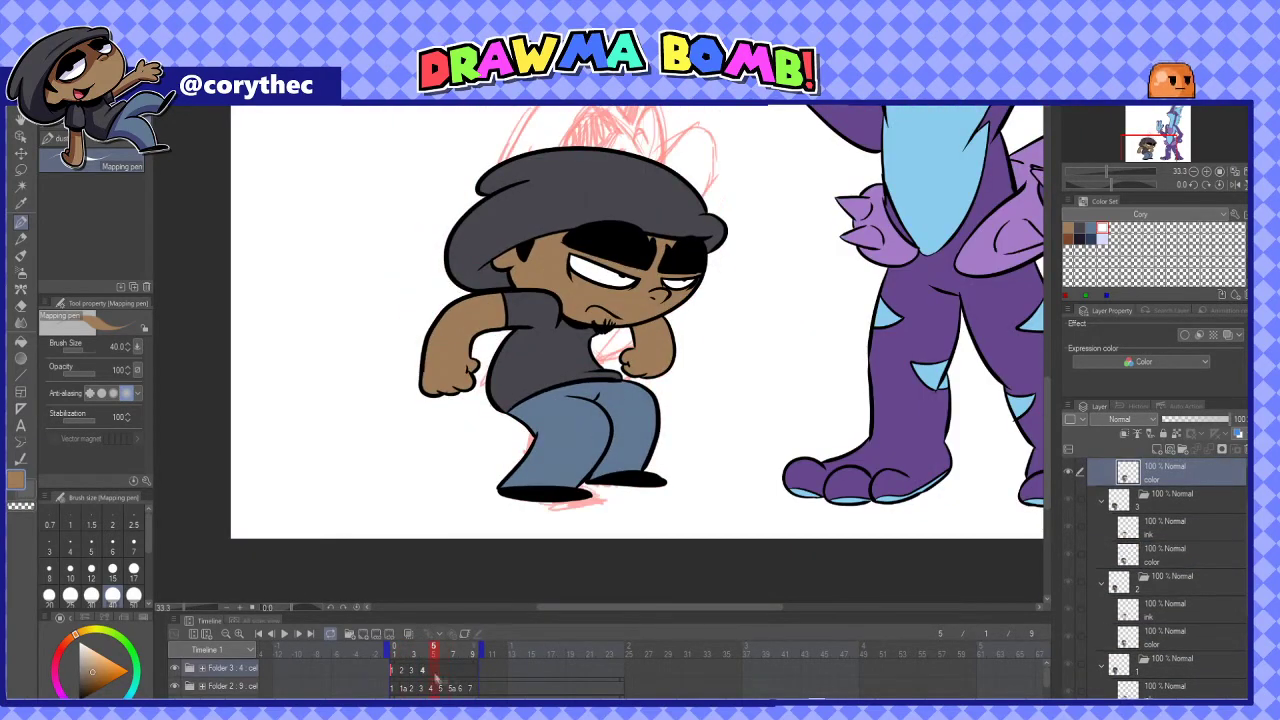
click(436, 675)
click(362, 634)
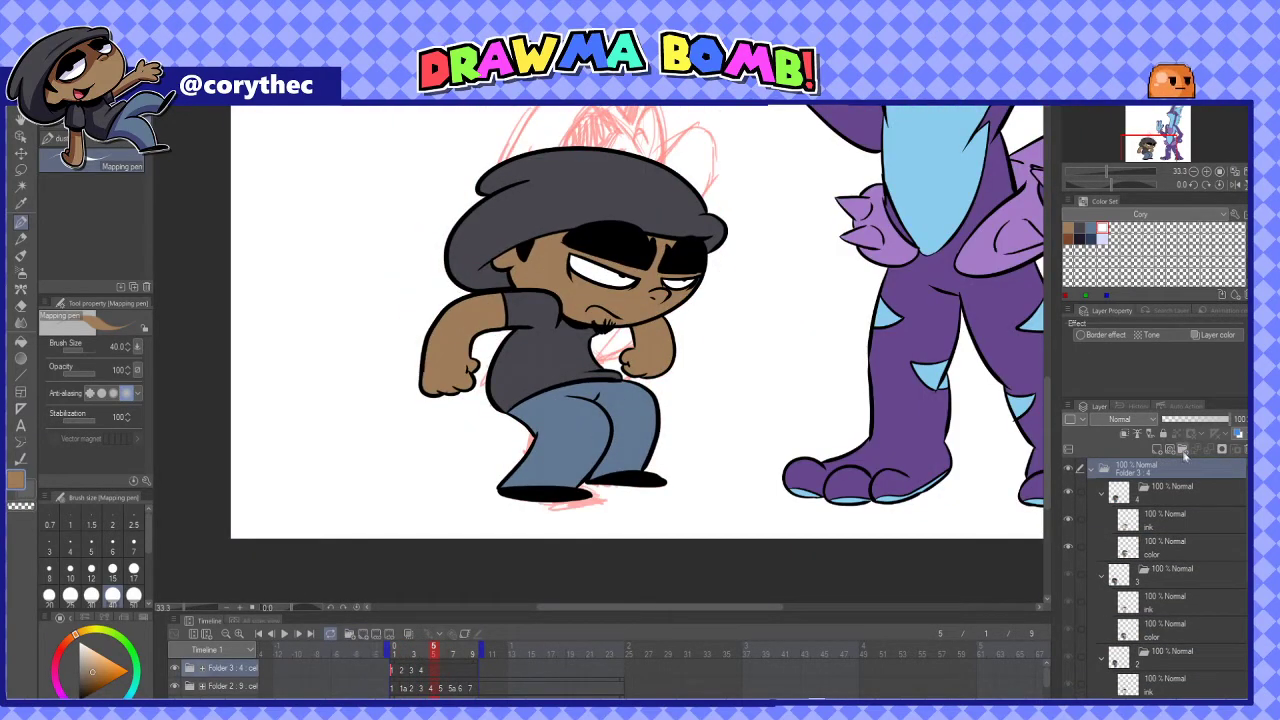
right_click(432, 668)
Ink the hat brim, eyebrows, closed eye and face outline in black over cel 5's rough sketch
drag(635, 150, 604, 356)
scroll(600, 355, up, 1)
key(x)
mouse_move(609, 250)
mouse_down()
mouse_move(534, 270)
mouse_move(470, 550)
mouse_up()
drag(489, 461, 467, 435)
mouse_move(524, 266)
mouse_down()
mouse_move(498, 386)
mouse_move(518, 272)
mouse_move(600, 236)
mouse_move(548, 252)
mouse_up()
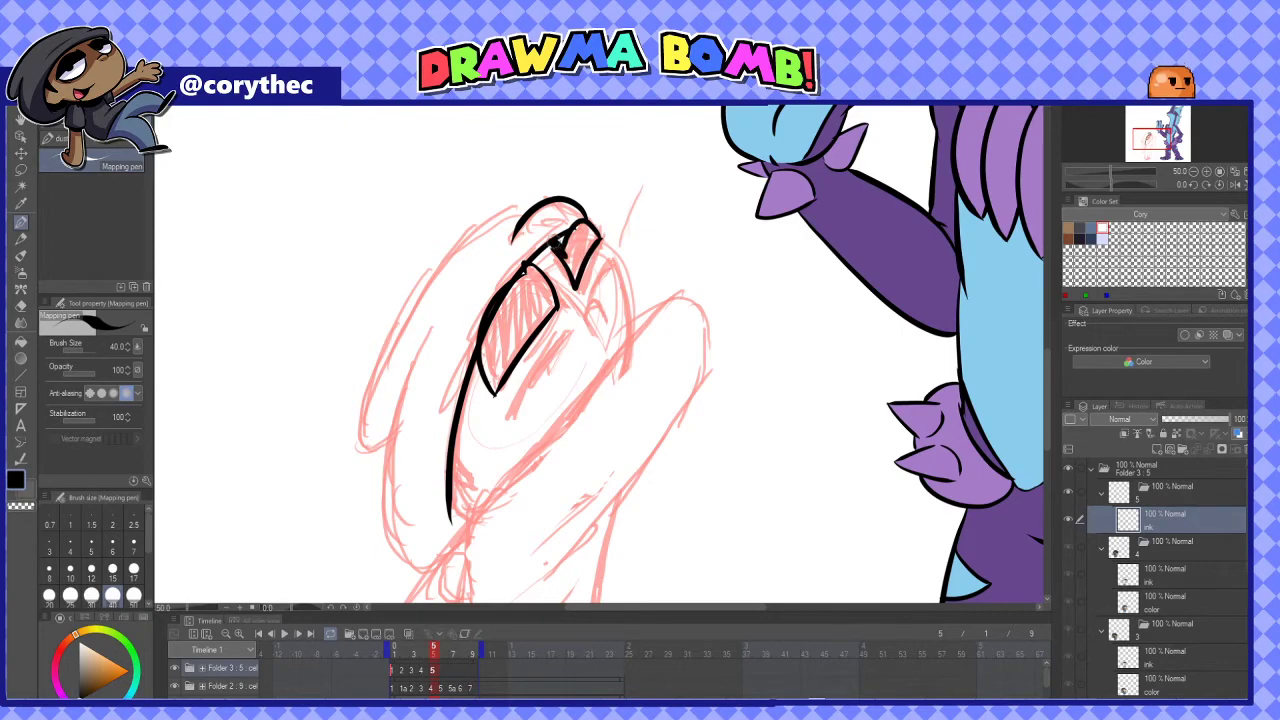
drag(566, 332, 512, 420)
mouse_move(602, 292)
mouse_down()
mouse_move(590, 306)
mouse_move(600, 325)
mouse_move(608, 244)
mouse_move(632, 346)
mouse_up()
drag(560, 420, 586, 432)
Ink the hat's outer shape and the blurred swinging arm with its jagged trailing end on cel 5
drag(562, 216, 382, 466)
drag(600, 450, 600, 330)
mouse_move(460, 212)
mouse_down()
mouse_move(408, 366)
mouse_move(445, 455)
mouse_up()
key(ctrl+minus)
drag(655, 230, 536, 346)
mouse_move(654, 228)
mouse_down()
mouse_move(666, 240)
mouse_move(578, 404)
mouse_move(444, 516)
mouse_move(420, 505)
mouse_move(542, 334)
mouse_move(476, 444)
mouse_up()
mouse_move(646, 262)
mouse_down()
mouse_move(554, 404)
mouse_move(624, 280)
mouse_up()
drag(700, 350, 674, 388)
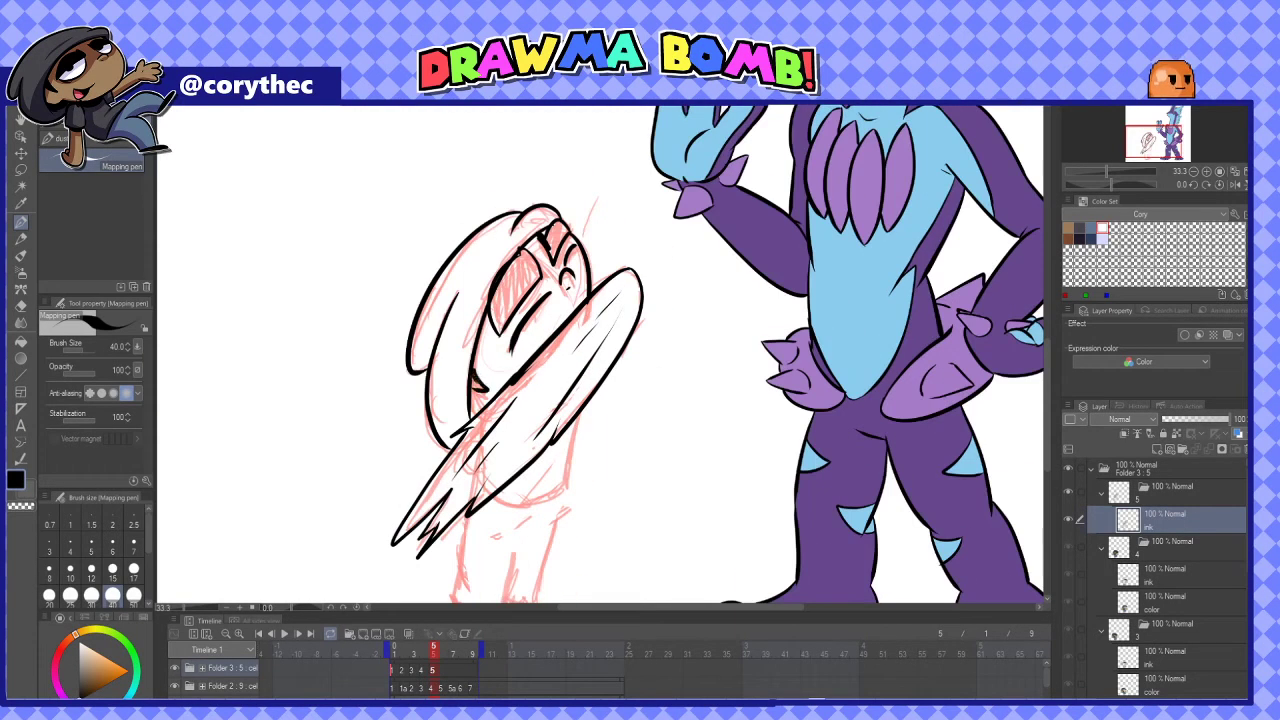
Ink the shirt's hem, both legs and the solid black shoes on cel 5
drag(556, 302, 558, 187)
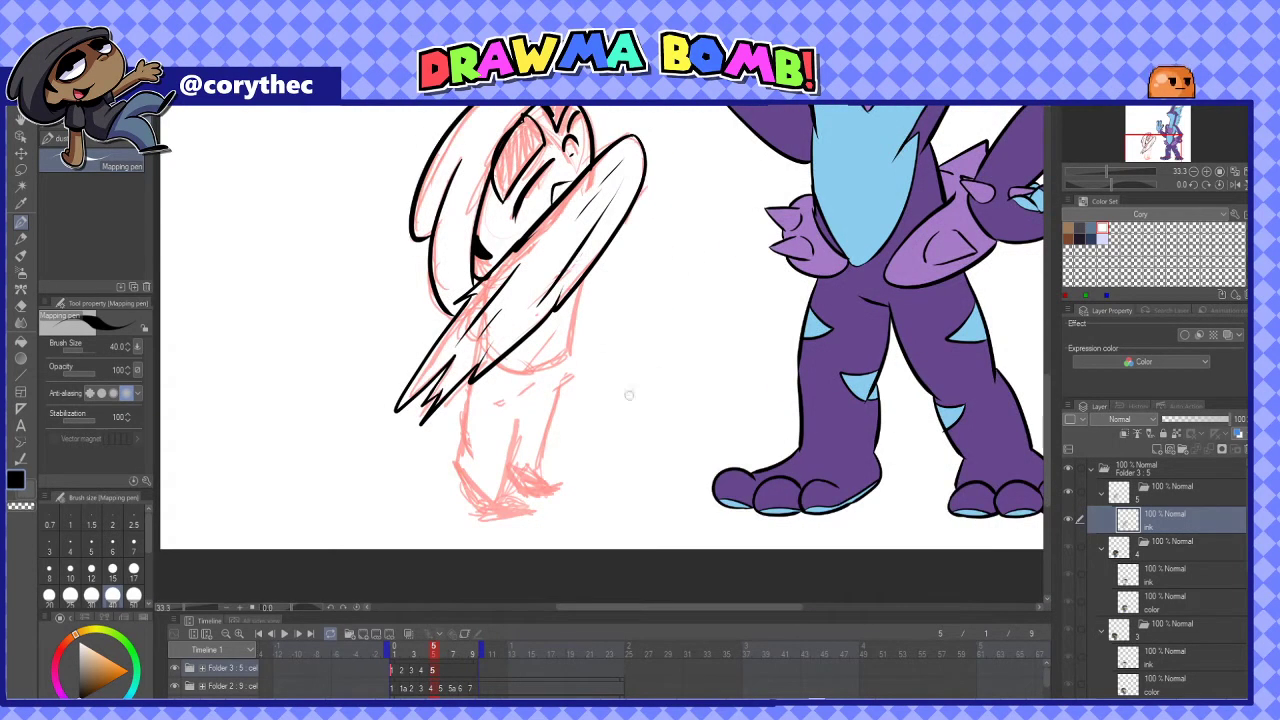
drag(633, 326, 623, 288)
mouse_move(573, 241)
mouse_down()
mouse_move(561, 314)
mouse_move(487, 323)
mouse_up()
mouse_move(500, 348)
mouse_down()
mouse_move(505, 330)
mouse_move(453, 406)
mouse_up()
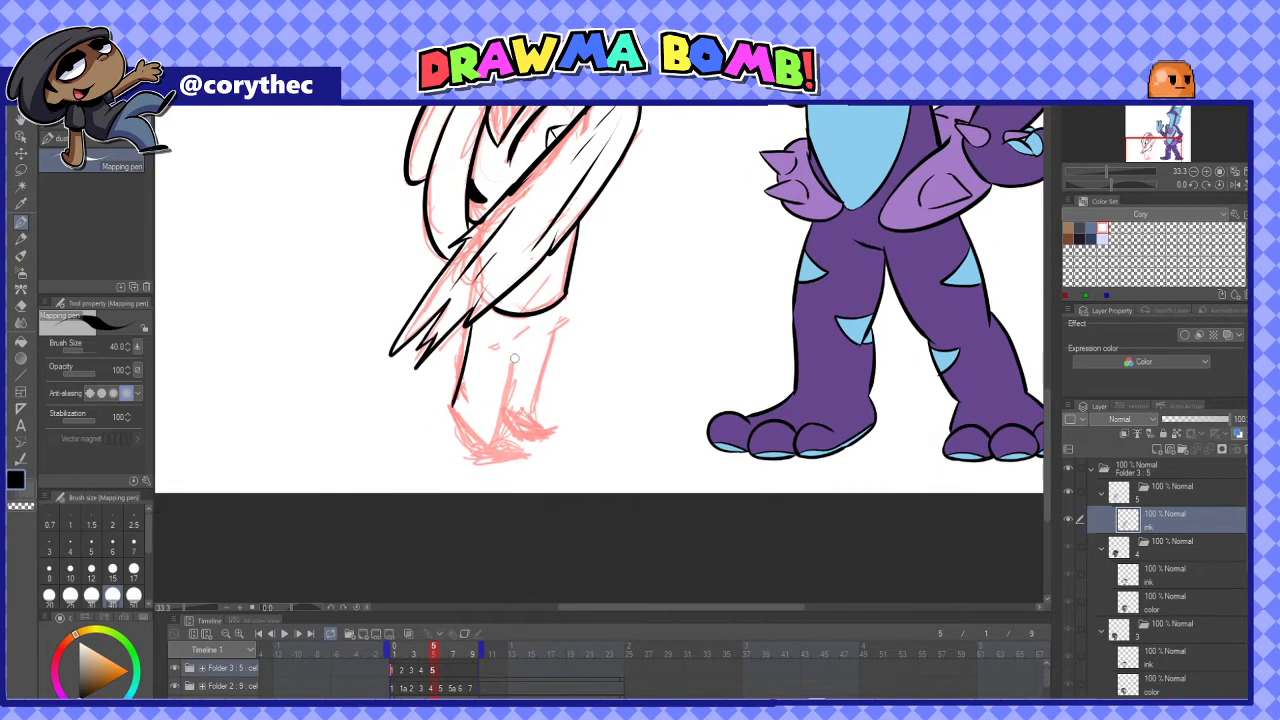
drag(530, 336, 498, 440)
mouse_move(562, 298)
mouse_down()
mouse_move(530, 405)
mouse_move(550, 437)
mouse_move(540, 430)
mouse_up()
drag(452, 400, 490, 460)
drag(452, 404, 512, 458)
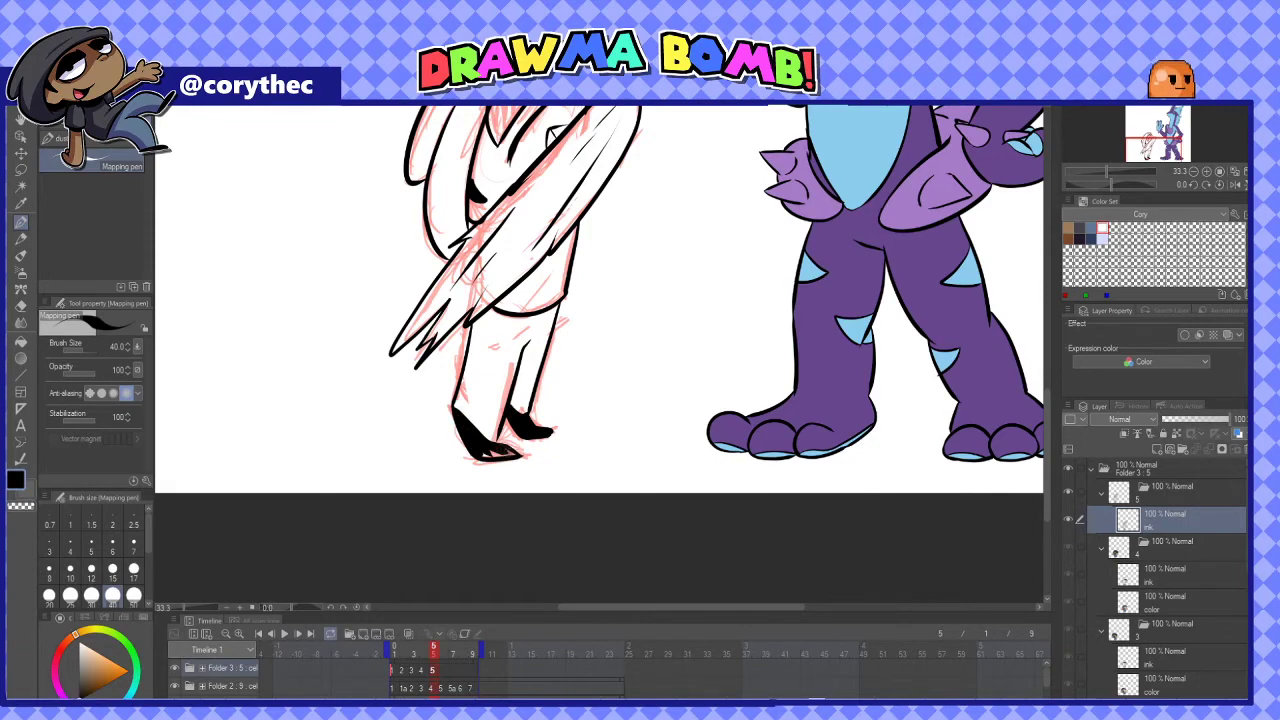
Hide the rough animation folder and fill the figure's eyebrows with black on cel 5
drag(575, 316, 536, 465)
click(175, 686)
click(21, 187)
click(476, 248)
shift+click(515, 200)
key(alt+Delete)
key(ctrl+d)
Add a layer beneath cel 5's ink layer and name it base
scroll(628, 337, down, 1)
drag(630, 342, 598, 372)
click(1157, 449)
drag(1145, 521, 1133, 561)
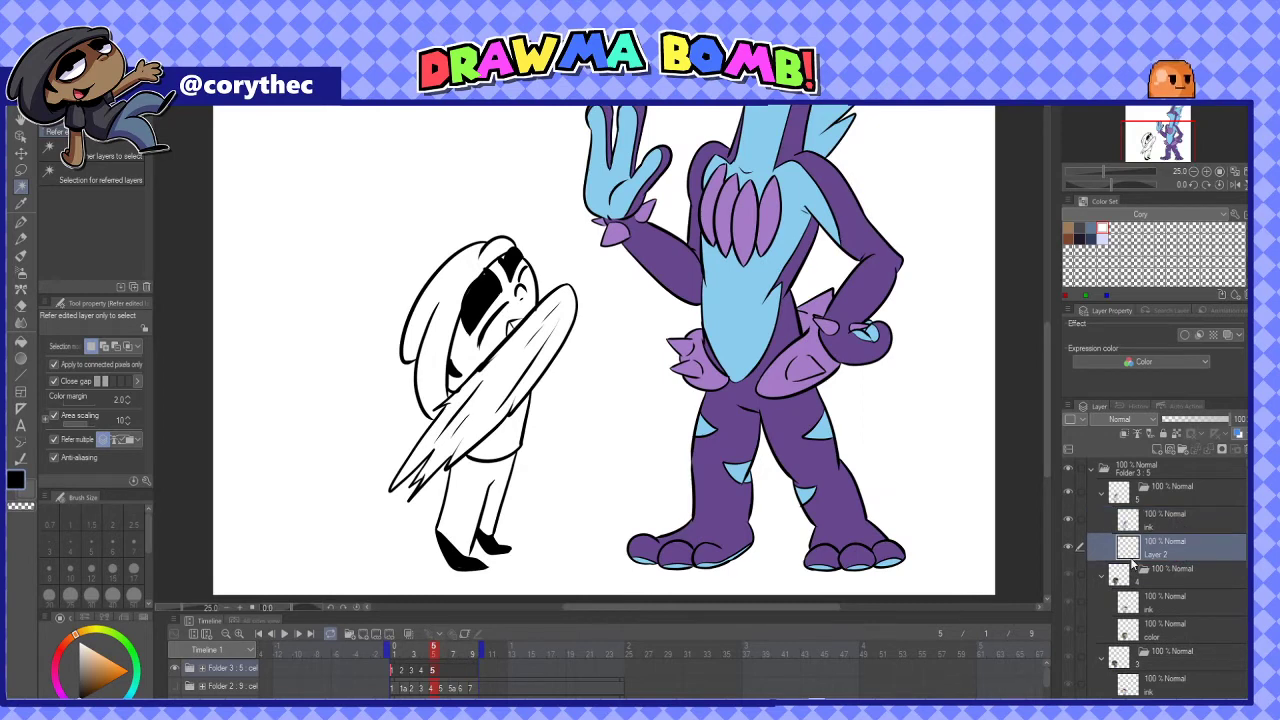
double_click(1155, 554)
text(base)
key(Return)
Fill the swinging arm and the face with the brown skin tone on cel 5's base layer
click(505, 371)
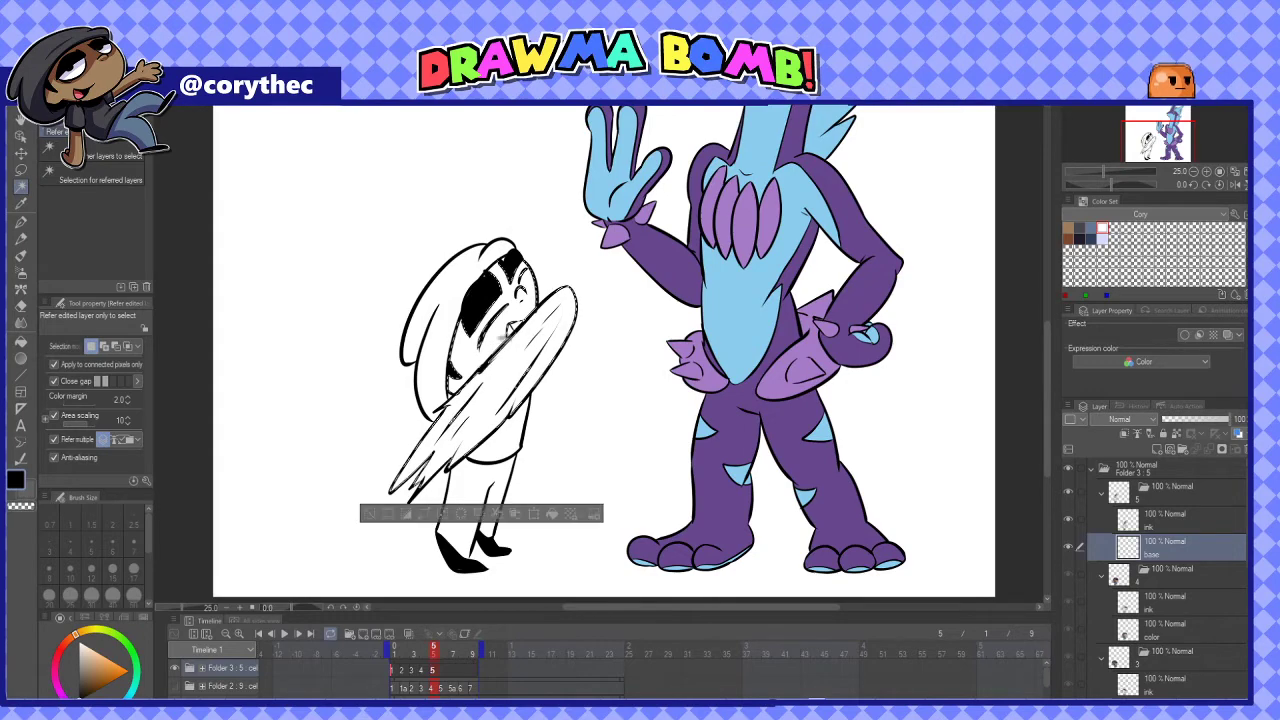
scroll(503, 262, up, 3)
shift+click(490, 430)
click(1068, 229)
click(517, 595)
Fill cel 5's hat and shirt with dark grey and the trousers with denim blue
scroll(490, 300, down, 3)
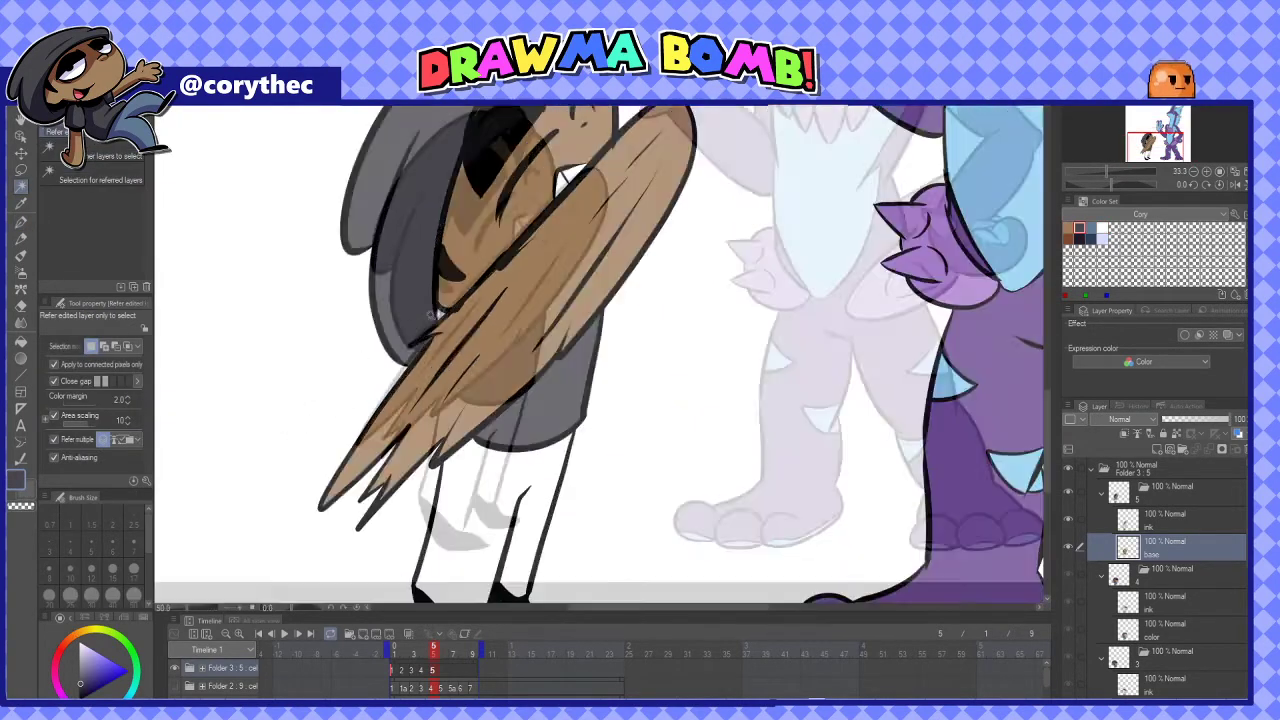
key(x)
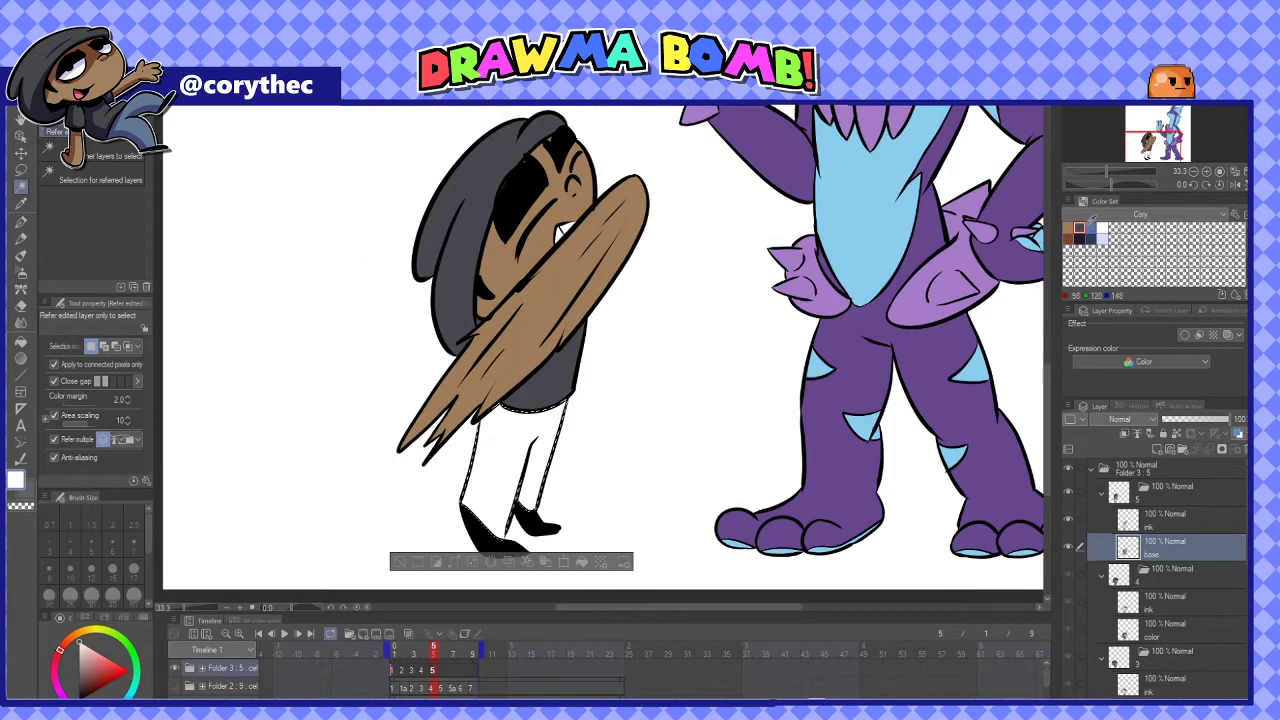
click(545, 470)
scroll(709, 474, down, 1)
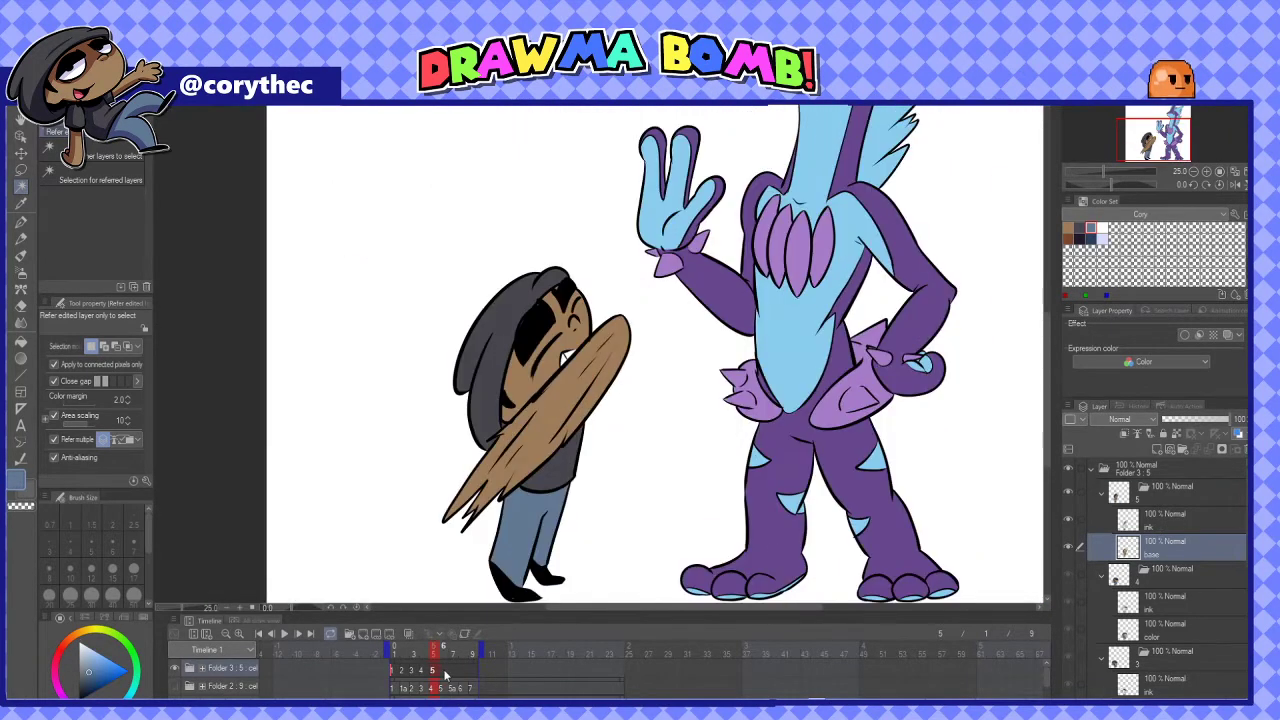
Create cel folder 6 with an ink layer, assign it to frame 6 and show the rough animation folder
click(445, 671)
click(1182, 450)
click(1157, 450)
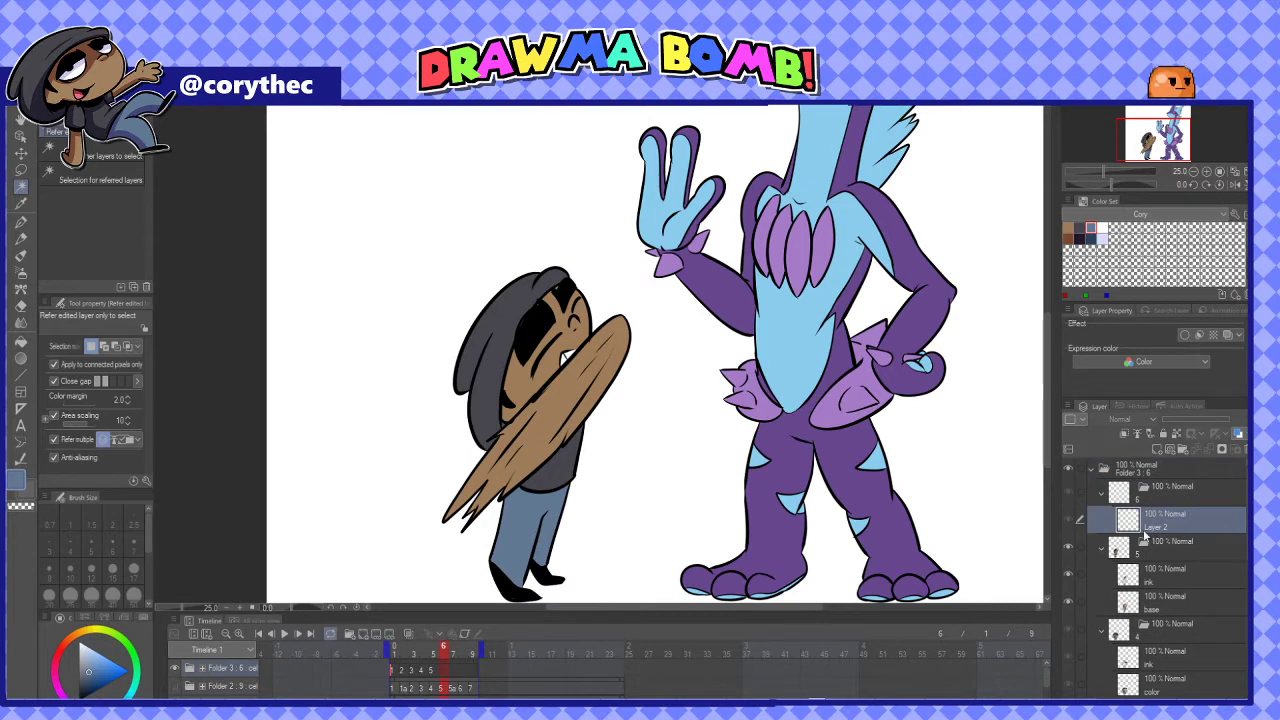
click(175, 686)
right_click(444, 671)
click(465, 541)
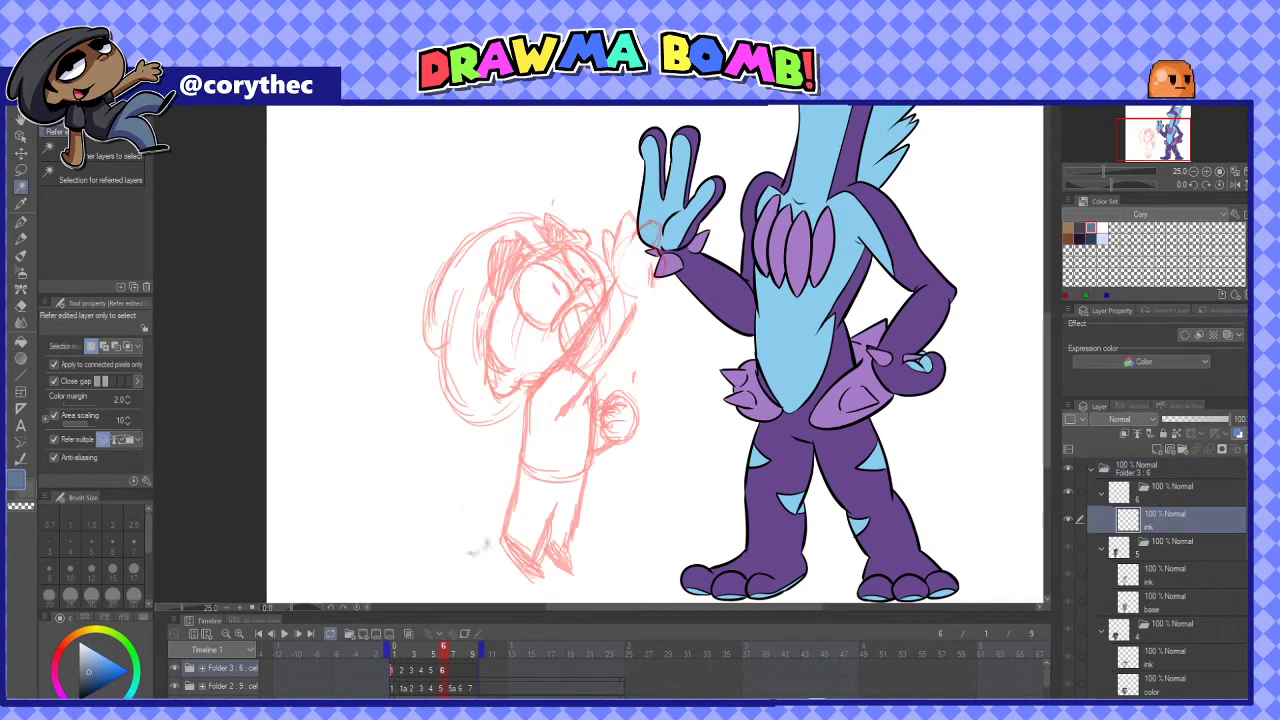
Ink the hat's outline, fold and brim and the back edge of the head on cel 6's ink layer
click(21, 221)
click(30, 490)
scroll(588, 239, up, 1)
mouse_move(570, 241)
mouse_down()
mouse_move(459, 356)
mouse_move(493, 269)
mouse_move(455, 421)
mouse_move(507, 296)
mouse_move(481, 299)
mouse_move(472, 467)
mouse_up()
key(ctrl+z)
key(ctrl+z)
mouse_move(583, 249)
mouse_down()
mouse_move(588, 234)
mouse_move(513, 206)
mouse_move(388, 390)
mouse_up()
drag(388, 390, 369, 352)
mouse_move(384, 284)
mouse_down()
mouse_move(397, 434)
mouse_move(490, 428)
mouse_up()
drag(440, 405, 455, 345)
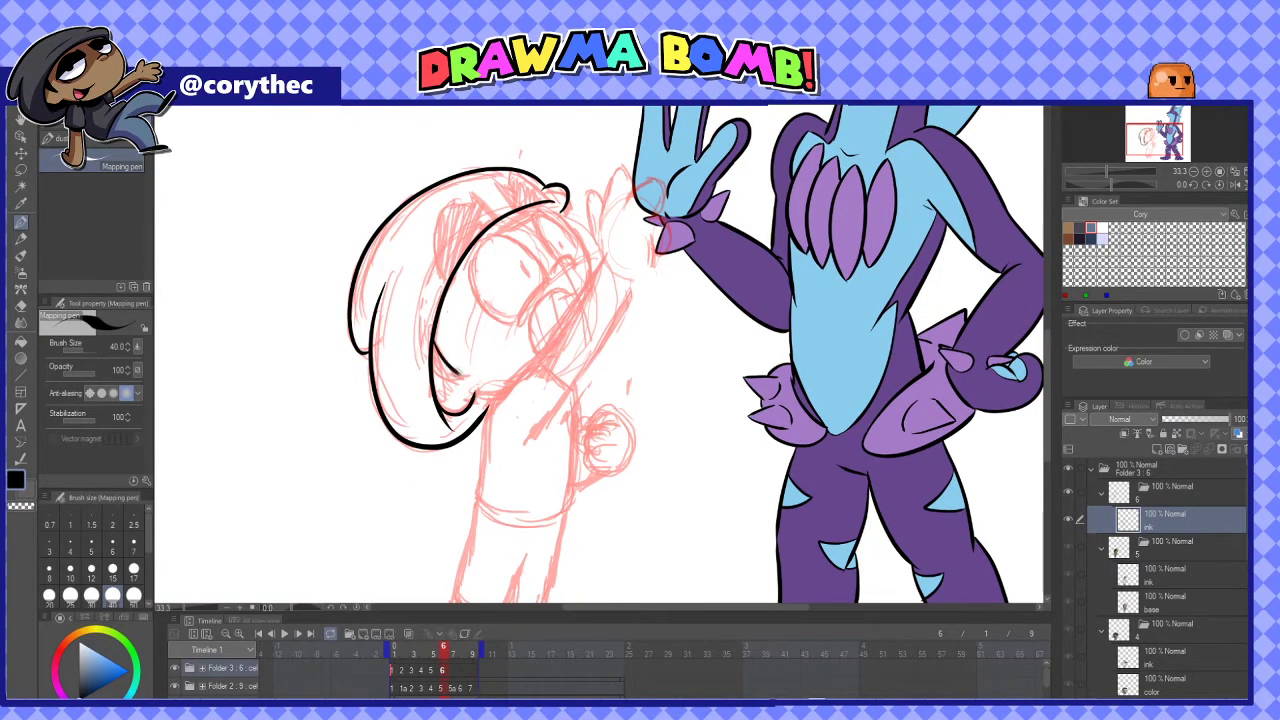
drag(504, 190, 470, 222)
drag(470, 222, 415, 316)
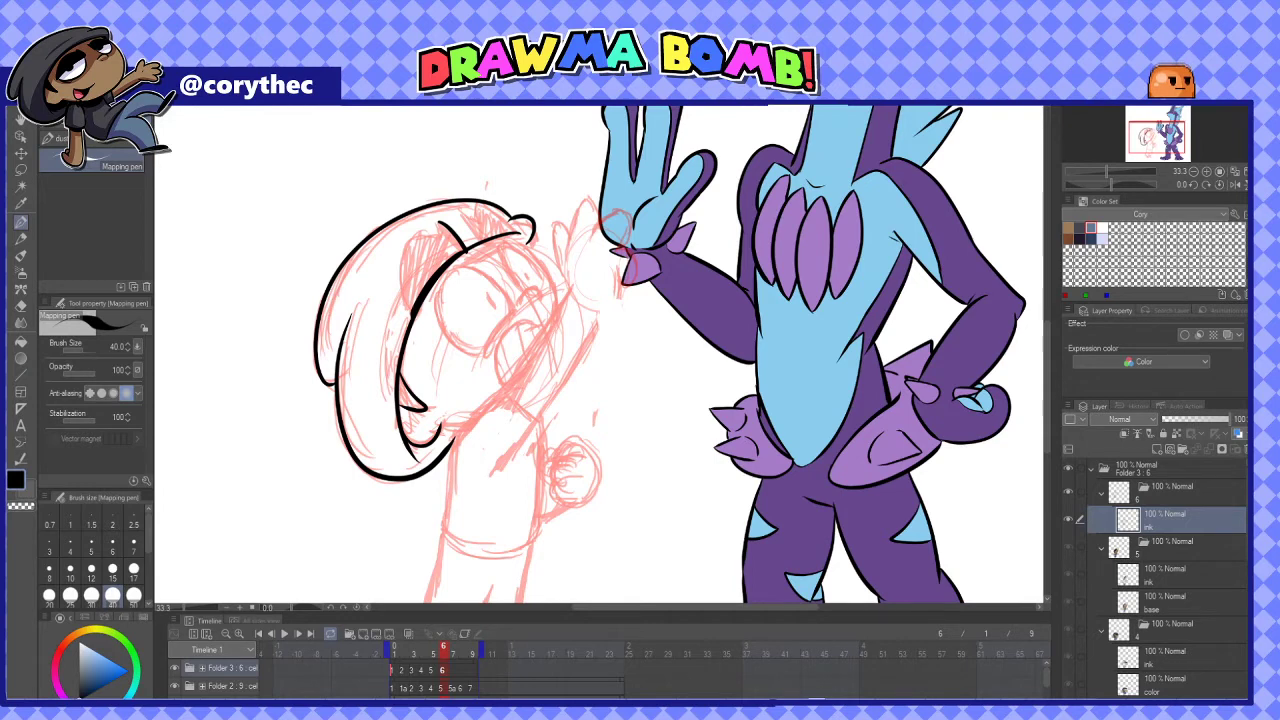
Ink the wide eyes, nose and gritted mouth, plus the raised arm's upper edge, on cel 6
drag(518, 306, 482, 360)
mouse_move(462, 262)
mouse_down()
mouse_move(518, 310)
mouse_move(480, 352)
mouse_up()
click(488, 296)
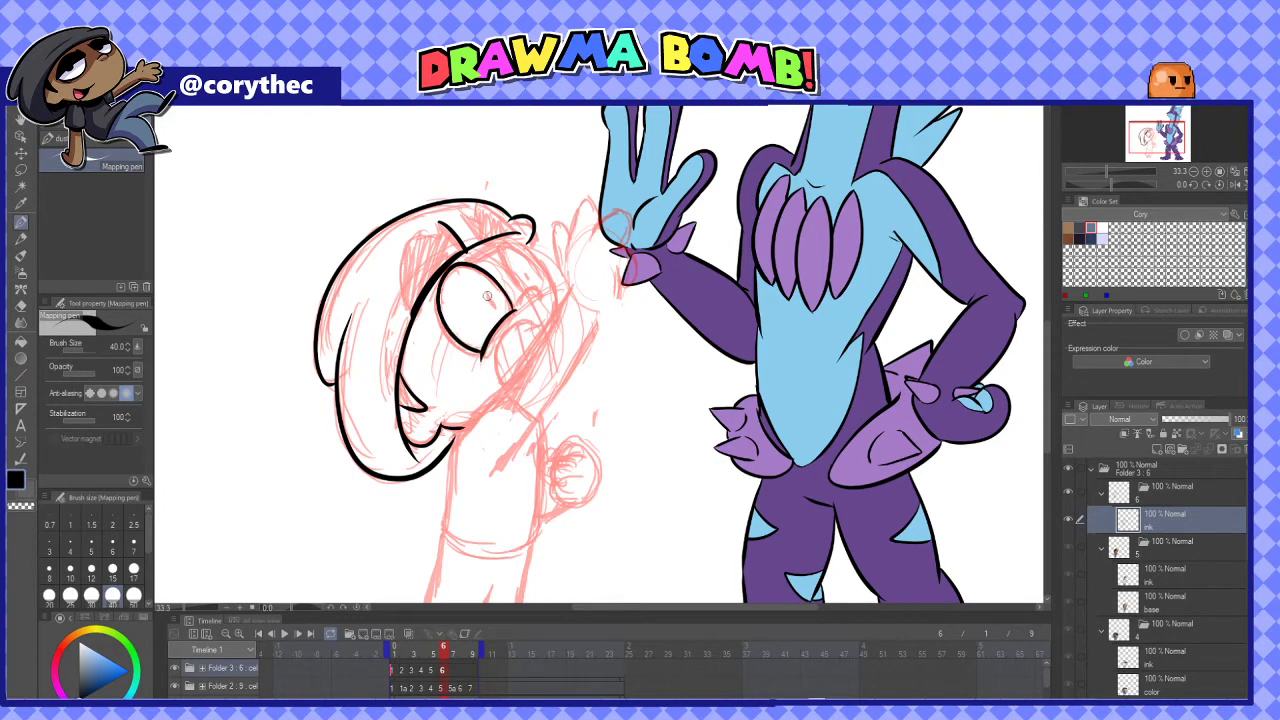
mouse_move(516, 292)
mouse_down()
mouse_move(540, 312)
mouse_move(544, 244)
mouse_up()
mouse_move(532, 318)
mouse_down()
mouse_move(494, 384)
mouse_move(549, 343)
mouse_up()
key(ctrl+z)
drag(456, 450, 564, 299)
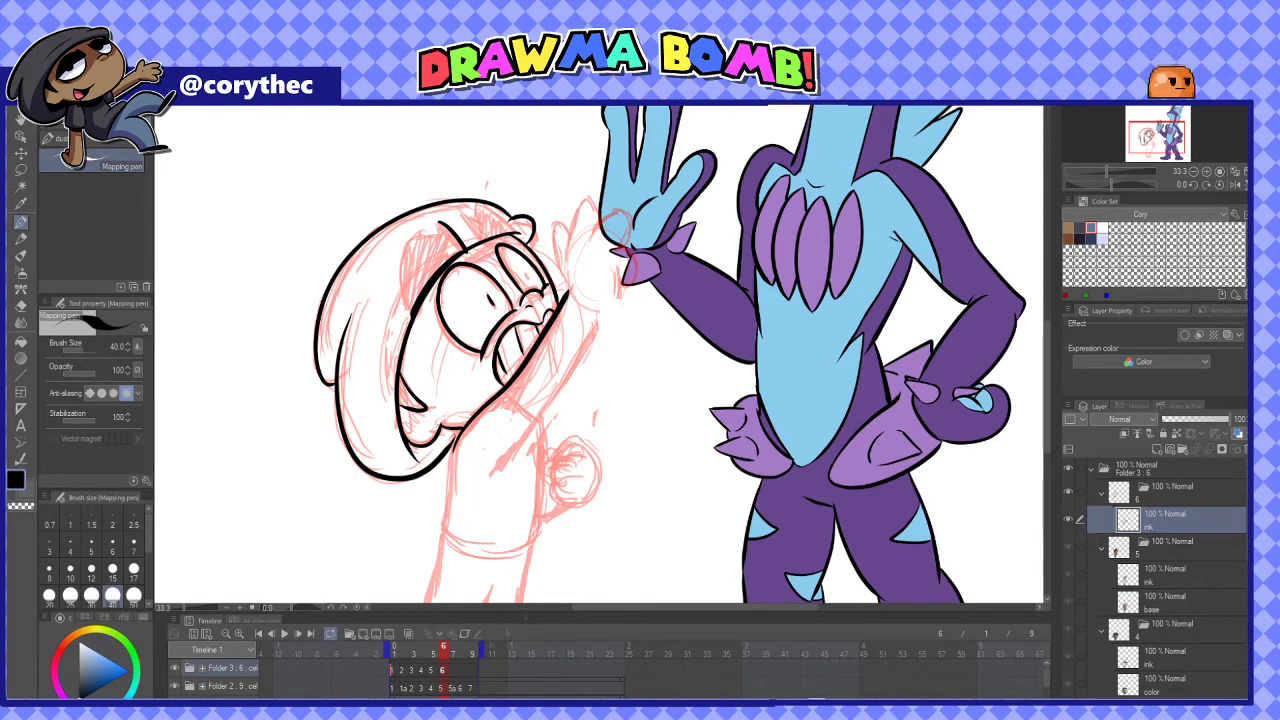
Ink the slapping hand, the spiky smear at its wrist, the forearm and the sleeve opening on cel 6
drag(452, 655, 448, 655)
mouse_move(568, 294)
mouse_down()
mouse_move(552, 222)
mouse_move(605, 200)
mouse_move(628, 252)
mouse_move(622, 298)
mouse_up()
mouse_move(612, 354)
mouse_down()
mouse_move(600, 318)
mouse_move(586, 360)
mouse_up()
drag(590, 344, 502, 462)
drag(523, 273, 527, 279)
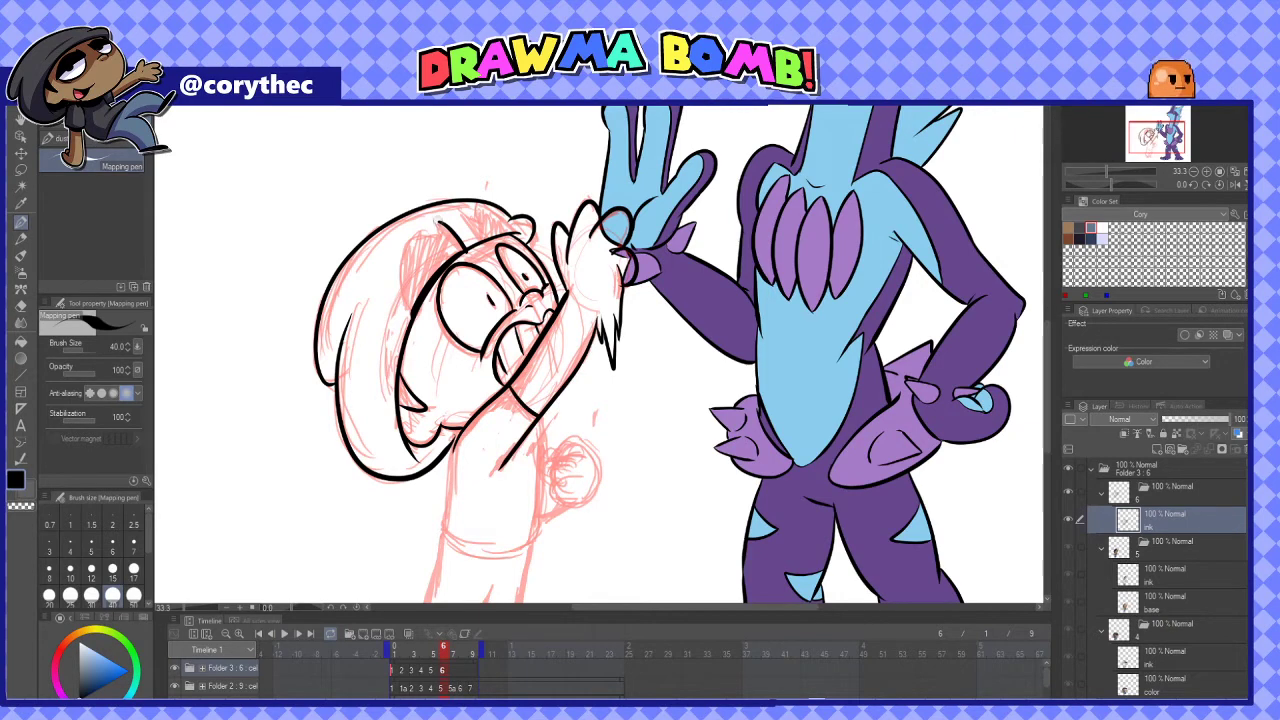
Ink the hair beneath the hat, the sides of the shirt and the clenched fist behind the torso
mouse_move(410, 314)
mouse_down()
mouse_move(470, 218)
mouse_move(514, 230)
mouse_up()
drag(482, 220, 516, 244)
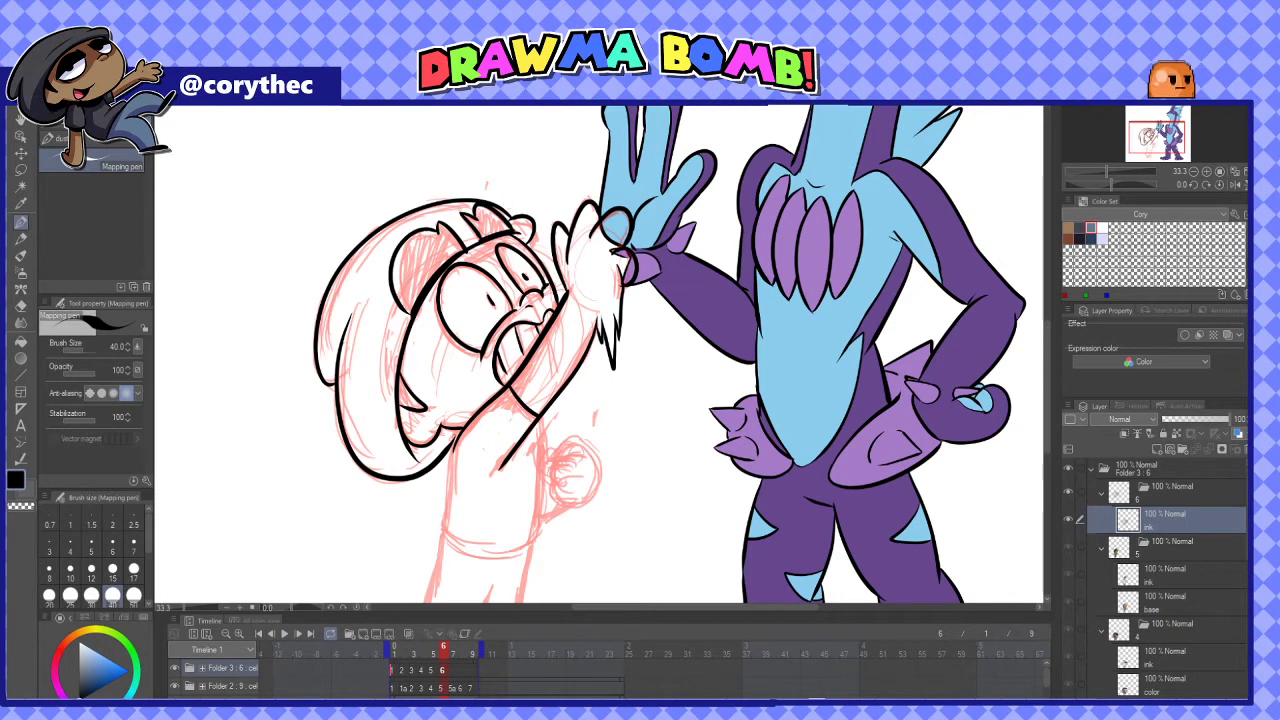
drag(541, 414, 537, 532)
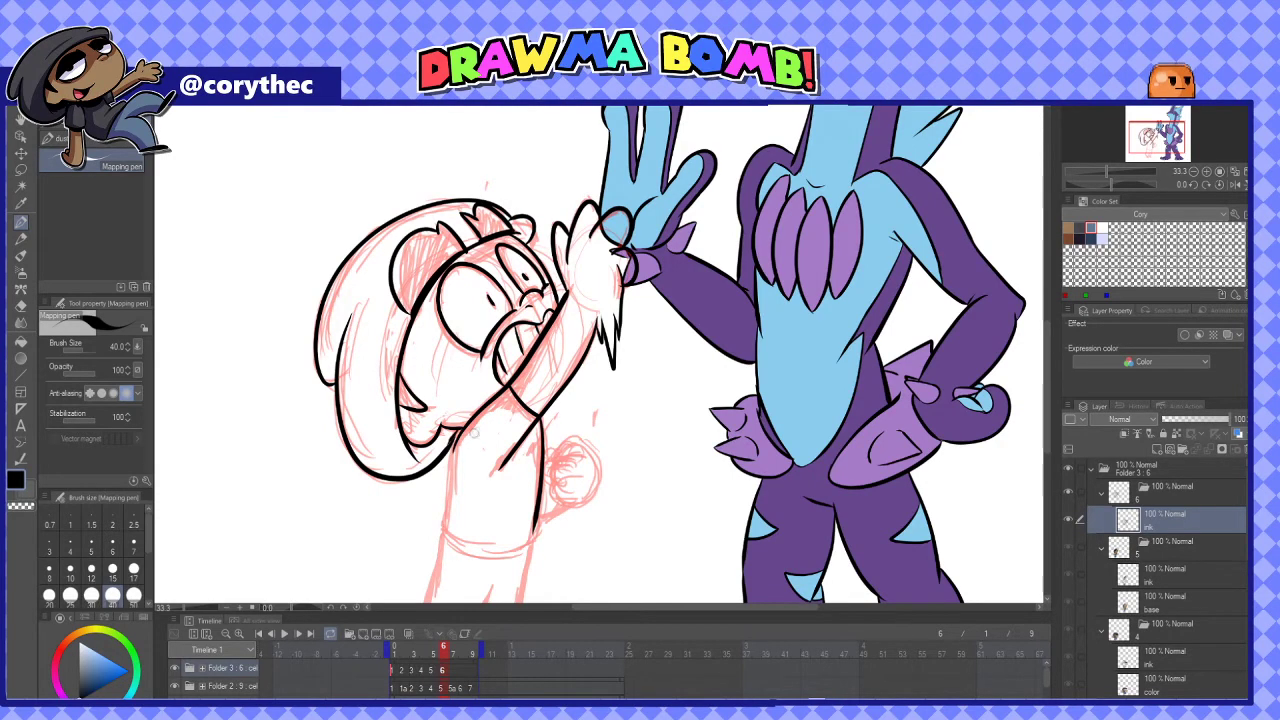
scroll(598, 357, down, 2)
mouse_move(552, 360)
mouse_down()
mouse_move(579, 375)
mouse_move(586, 400)
mouse_move(536, 410)
mouse_up()
mouse_move(540, 392)
mouse_down()
mouse_move(572, 400)
mouse_move(538, 398)
mouse_up()
drag(550, 422, 556, 430)
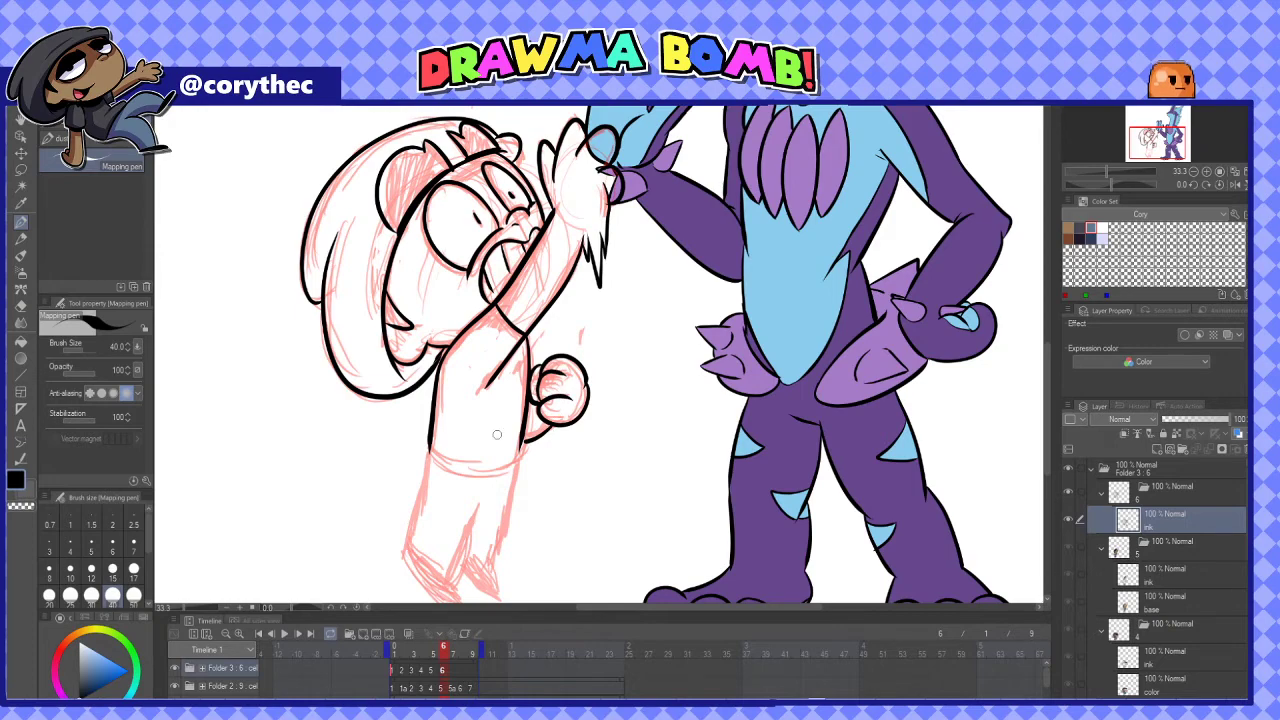
Ink the shirt hem, trouser legs and shoes on cel 6, and hide the rough animation folder
mouse_move(436, 460)
mouse_down()
mouse_move(513, 466)
mouse_move(406, 544)
mouse_up()
scroll(406, 544, down, 2)
drag(504, 350, 474, 458)
key(ctrl+z)
drag(466, 392, 480, 458)
drag(466, 402, 434, 470)
key(ctrl+z)
mouse_move(389, 442)
mouse_down()
mouse_move(434, 496)
mouse_move(442, 482)
mouse_up()
drag(452, 452, 480, 490)
click(175, 686)
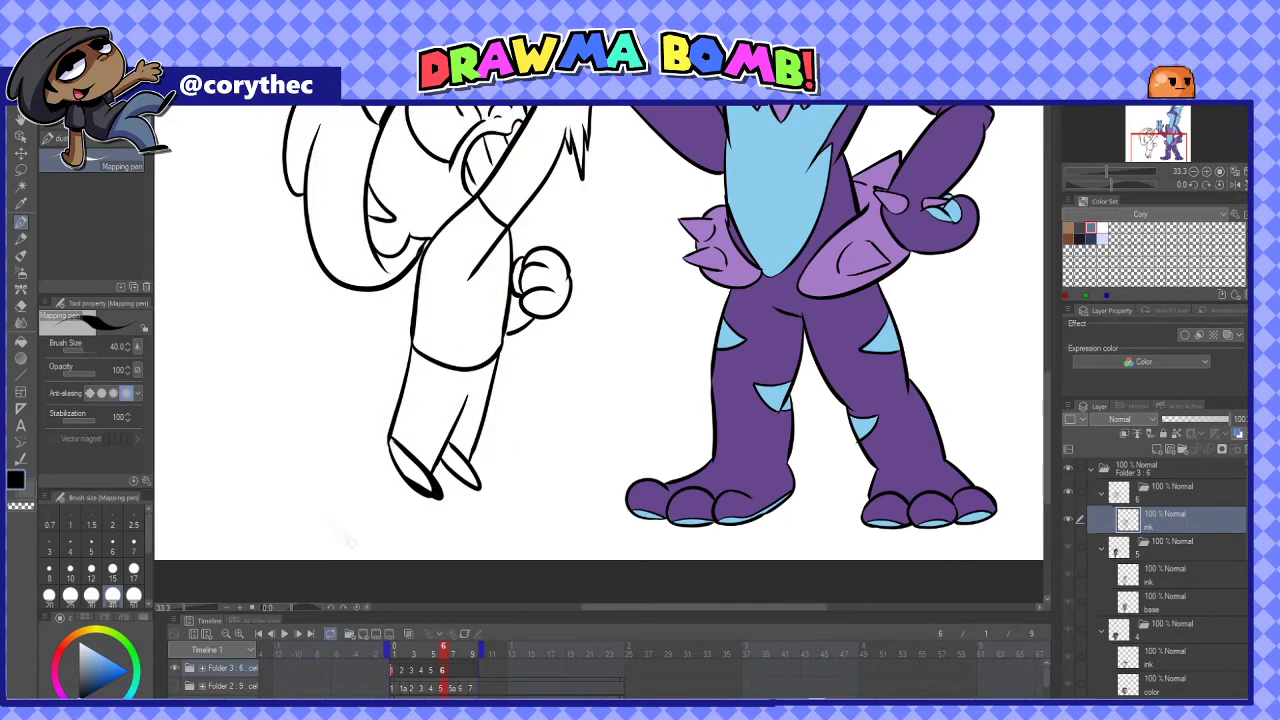
Select both shoes and the hair areas on cel 6's ink layer and fill them with black
click(21, 187)
click(412, 470)
shift+click(461, 470)
drag(470, 290, 463, 556)
shift+click(448, 297)
shift+click(385, 335)
shift+click(371, 473)
click(482, 593)
Add a layer beneath cel 6's ink and fill the face, hands and arms with the brown skin tone
click(1157, 449)
drag(1171, 525, 1171, 556)
click(552, 413)
shift+click(592, 336)
scroll(594, 322, up, 3)
shift+click(588, 335)
key(ctrl+z)
scroll(606, 460, down, 2)
shift+click(335, 555)
drag(440, 555, 445, 194)
shift+click(538, 372)
shift+click(492, 427)
scroll(570, 433, down, 1)
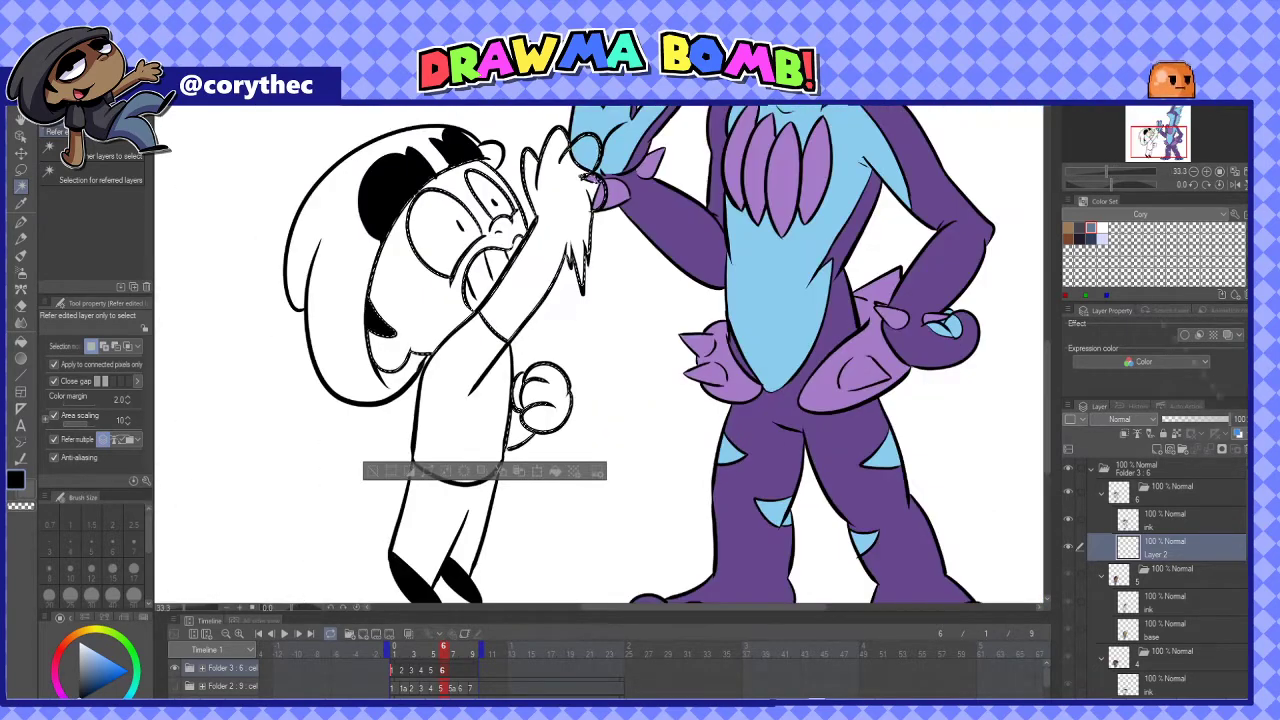
click(1068, 228)
click(556, 471)
key(ctrl+d)
key(p)
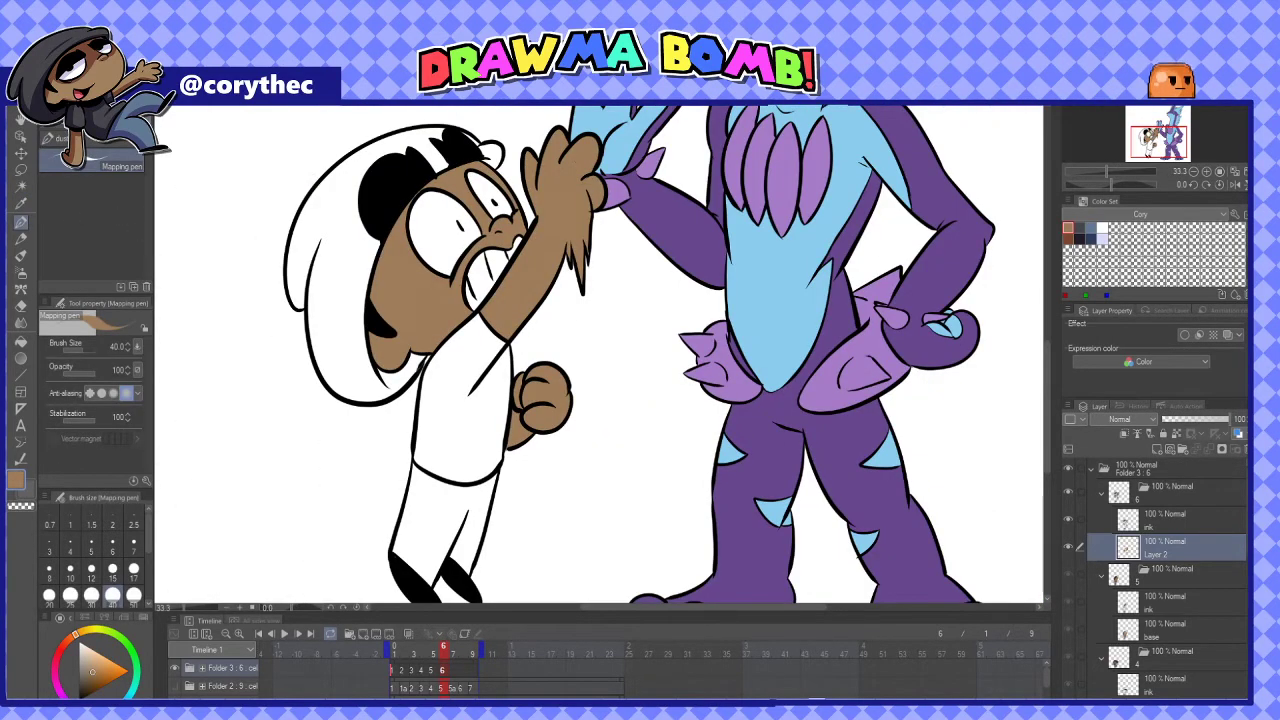
Fill cel 6's hat and shirt with dark grey and the trousers with denim blue
scroll(560, 375, down, 1)
click(1079, 229)
key(w)
click(394, 272)
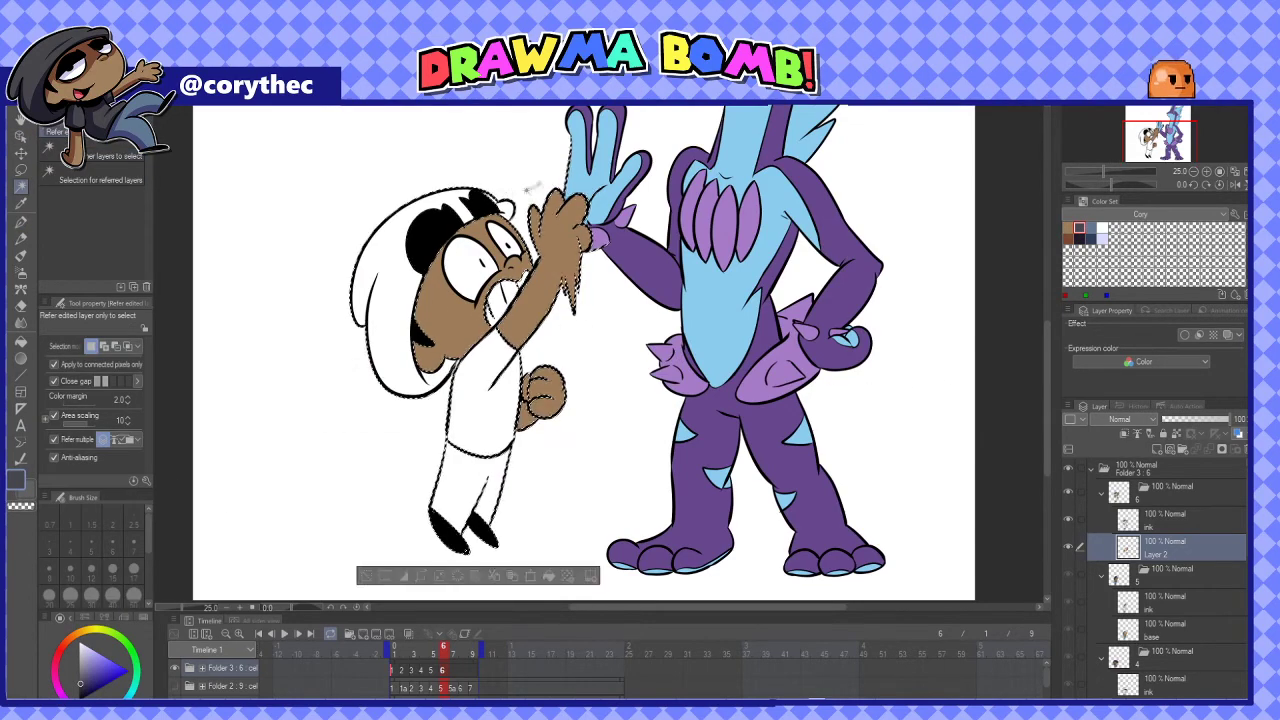
scroll(600, 350, up, 1)
key(alt+BackSpace)
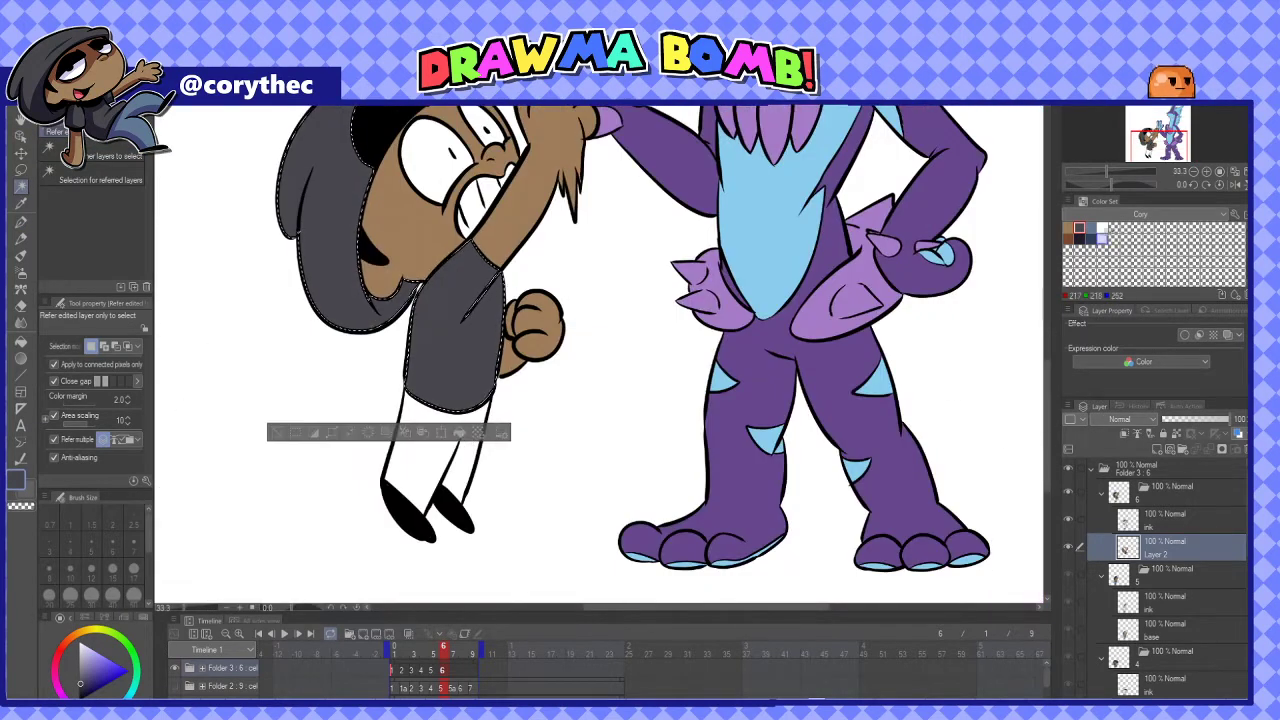
click(1102, 229)
click(435, 457)
click(506, 537)
Fill both eyes and the teeth on cel 6's colour layer with white
drag(492, 290, 492, 455)
scroll(492, 350, up, 1)
click(405, 315)
shift+click(475, 258)
shift+click(472, 380)
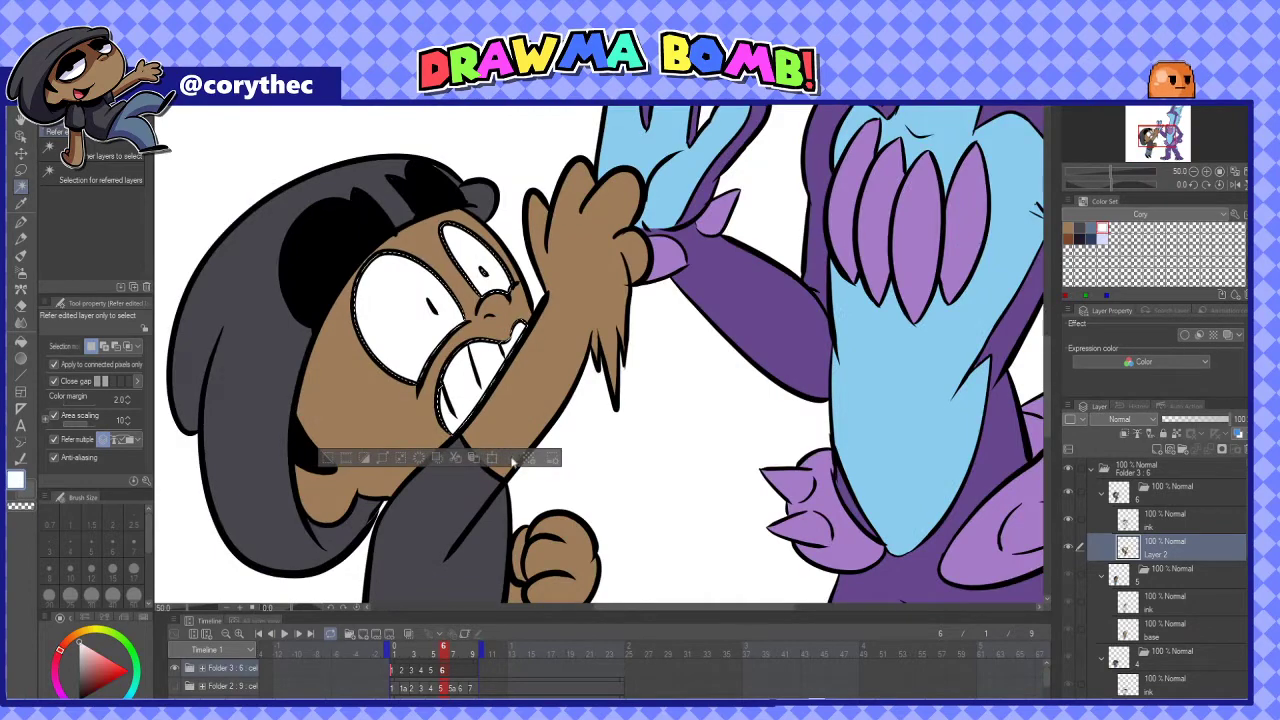
key(ctrl+d)
scroll(512, 460, down, 2)
scroll(512, 460, up, 1)
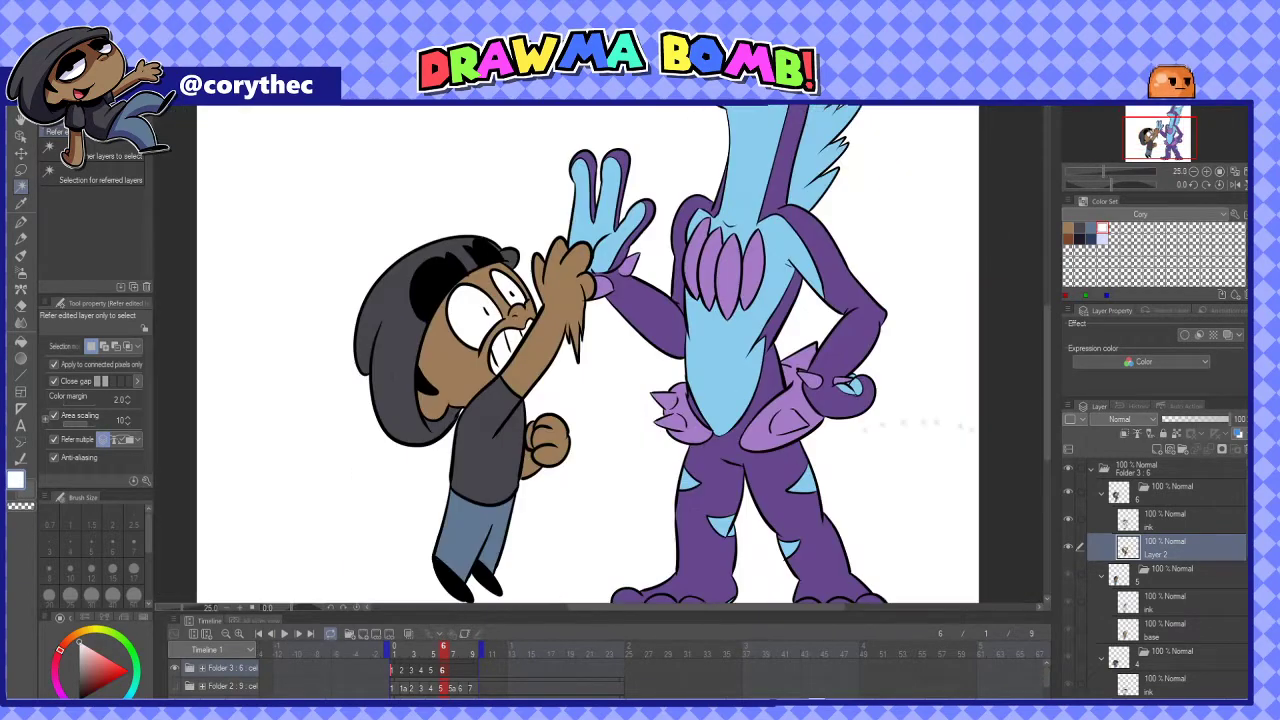
Ink small wrinkle lines beneath the near eye on cel 6's ink layer and compare the pose with frame 5
click(1167, 522)
key(x)
key(p)
scroll(490, 358, up, 3)
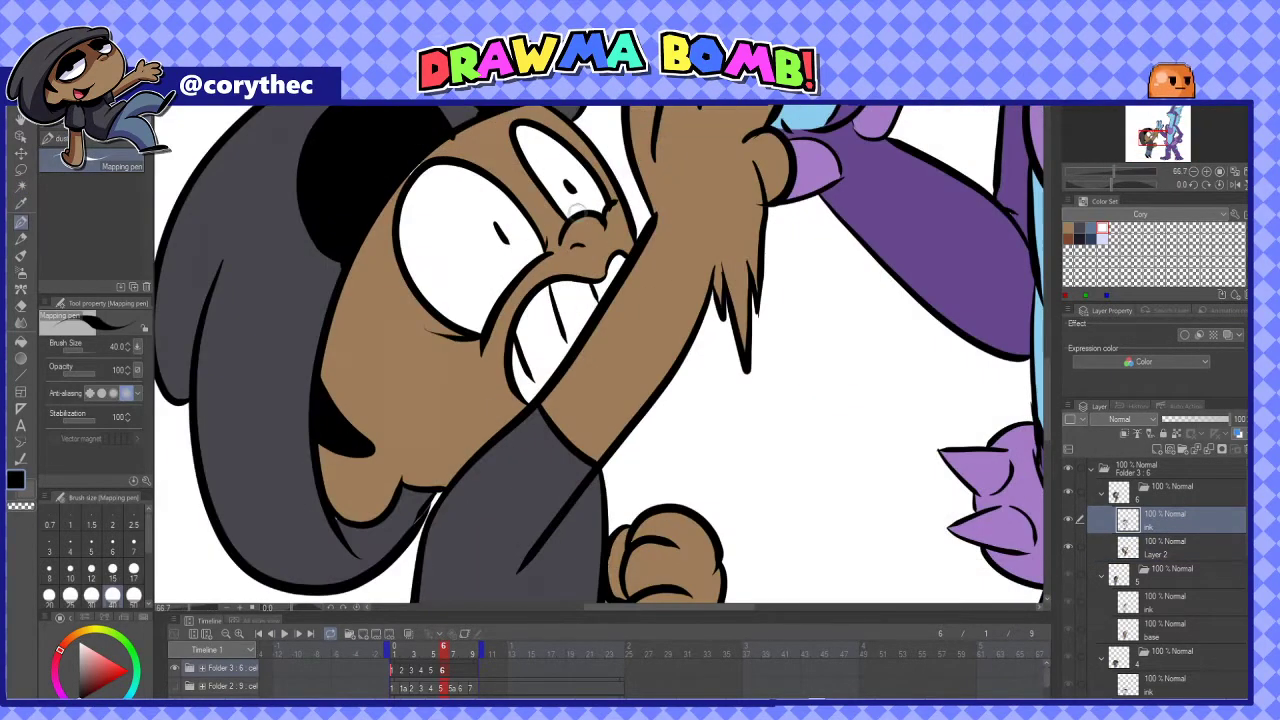
scroll(600, 210, down, 3)
scroll(576, 234, up, 2)
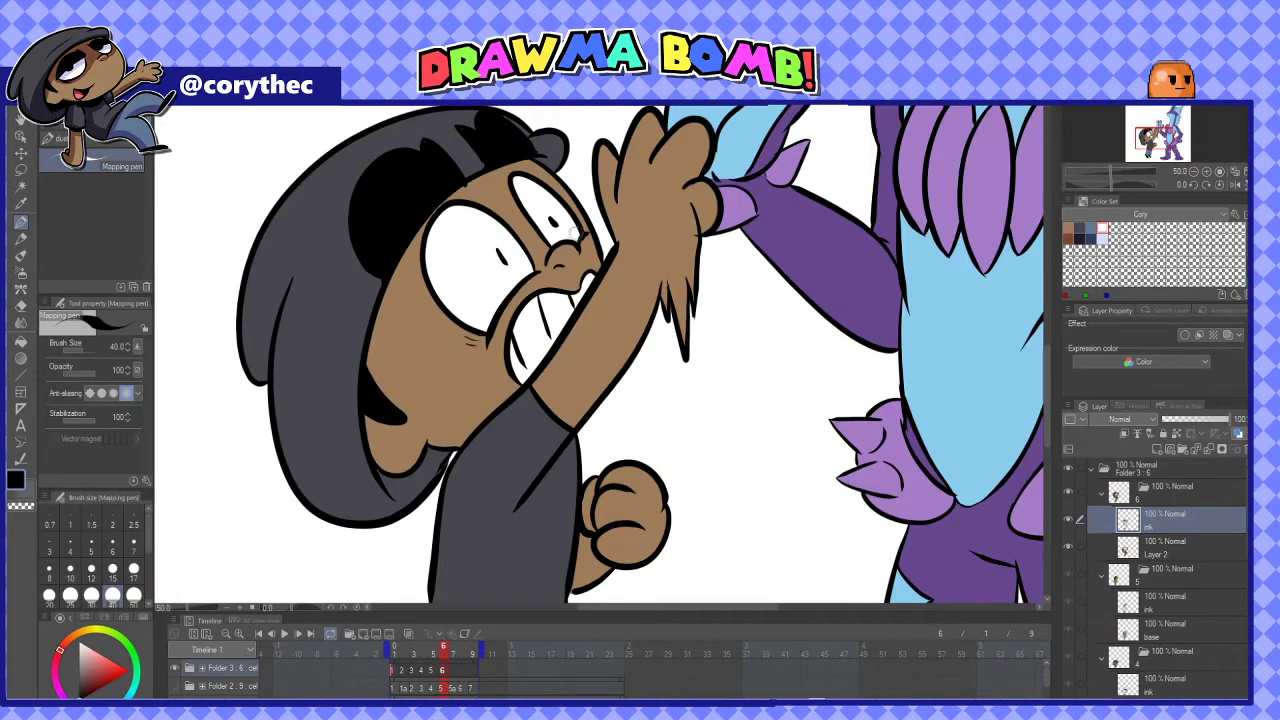
scroll(947, 536, down, 1)
click(1165, 544)
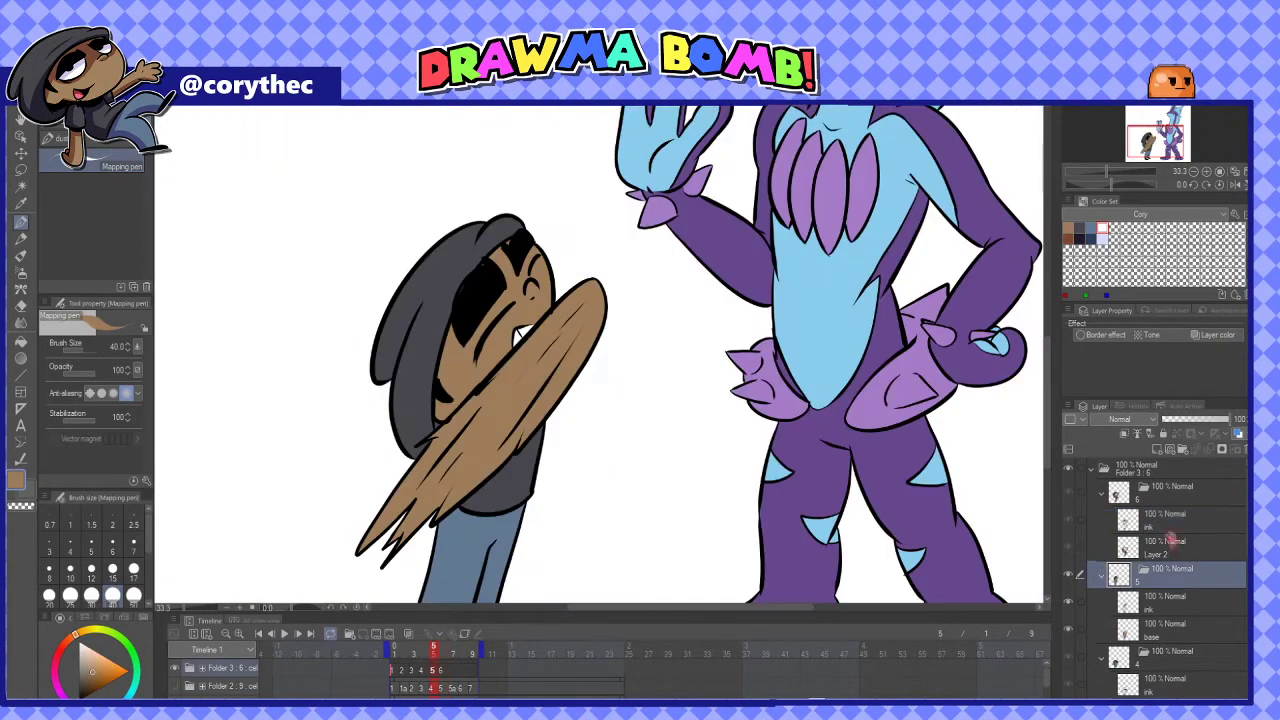
key(w)
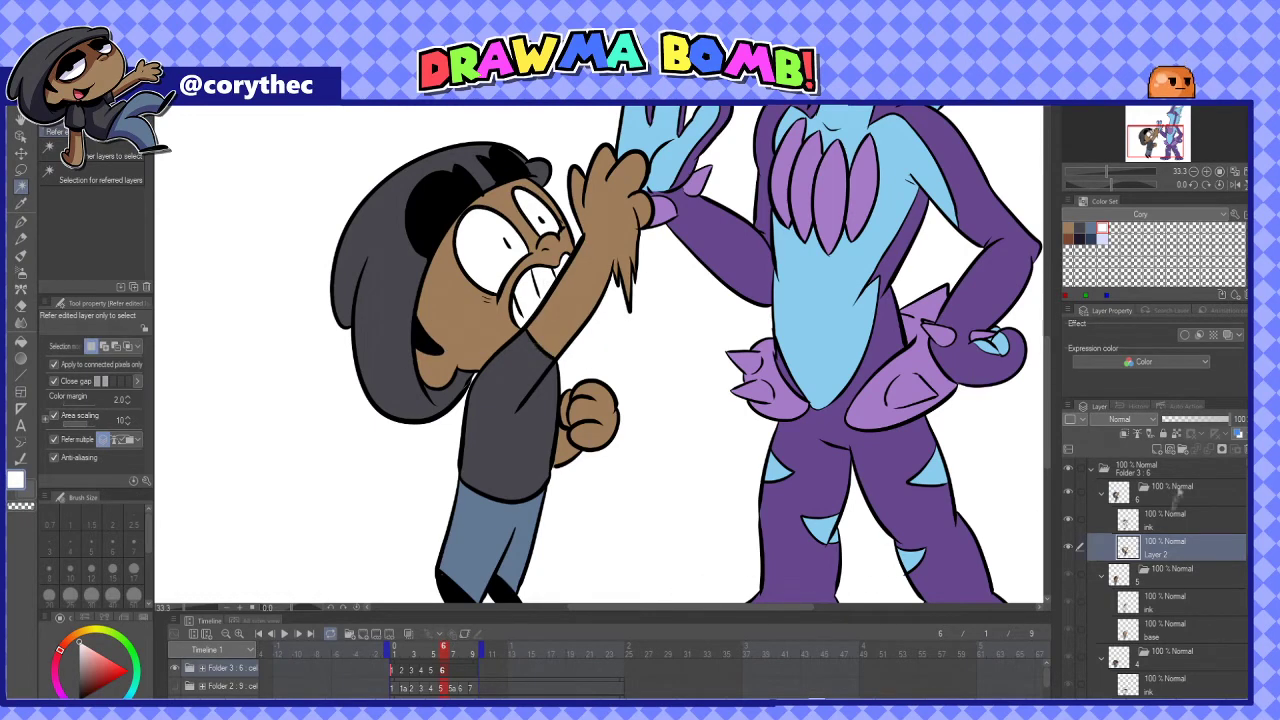
Duplicate cel folder 6 as cel 7, assign it to frame 7 and show the rough animation folder
click(1172, 492)
key(ctrl+c)
key(ctrl+v)
click(453, 659)
click(174, 686)
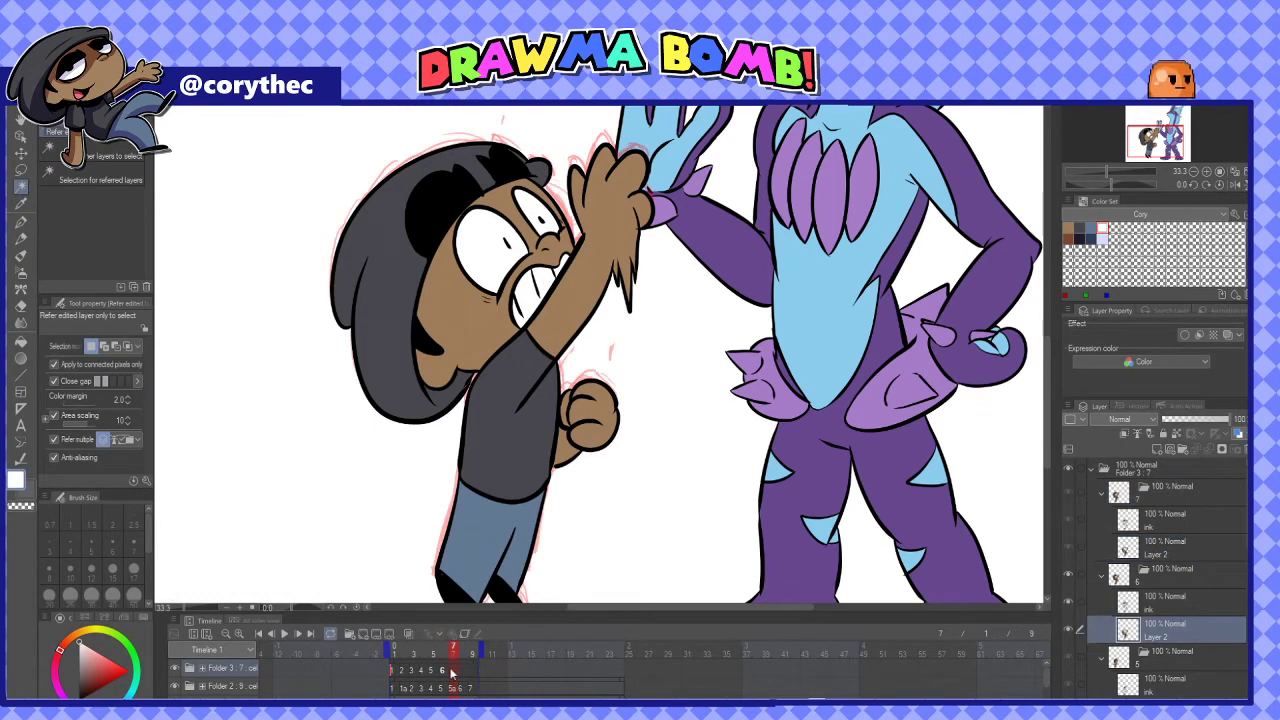
right_click(454, 672)
click(482, 625)
Nudge cel 7's ink and colour layers slightly upward together
click(1068, 547)
shift+click(1177, 552)
key(k)
key(Up)
key(Up)
key(Up)
key(Up)
Erase the spiky smear from cel 7's raised wrist, then re-ink its edge and touch up the brown skin
click(1176, 551)
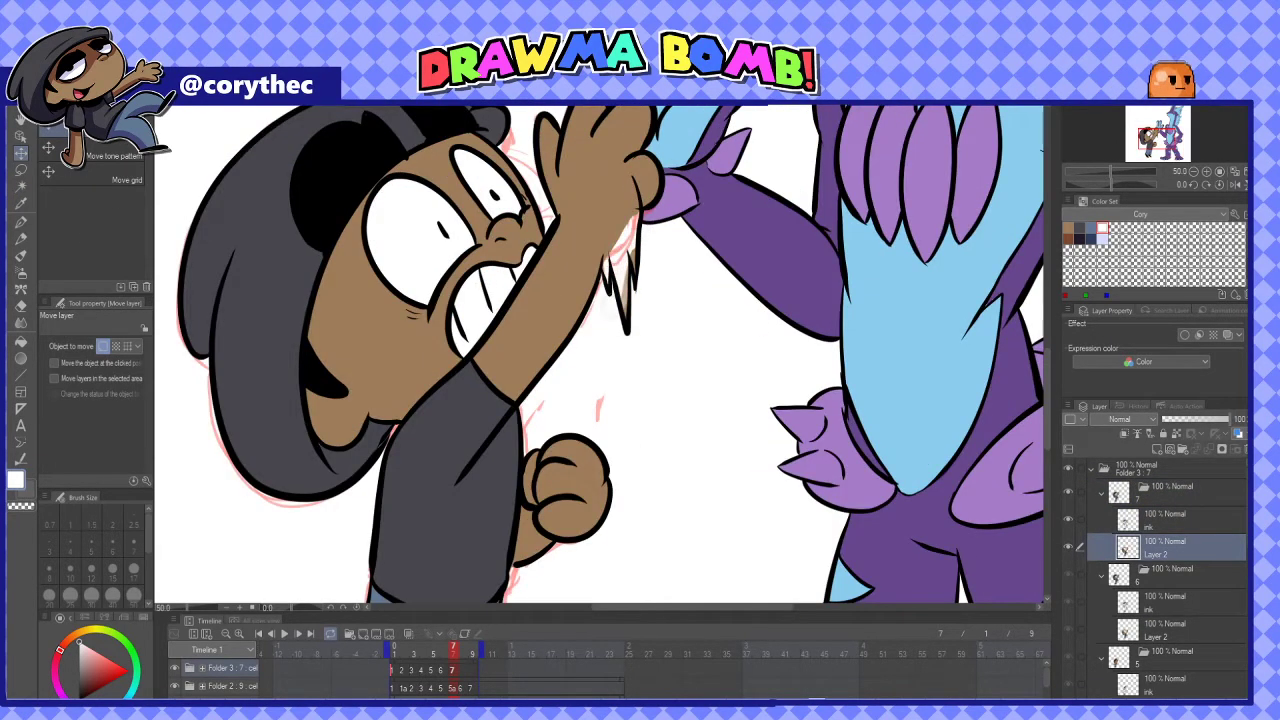
click(1165, 517)
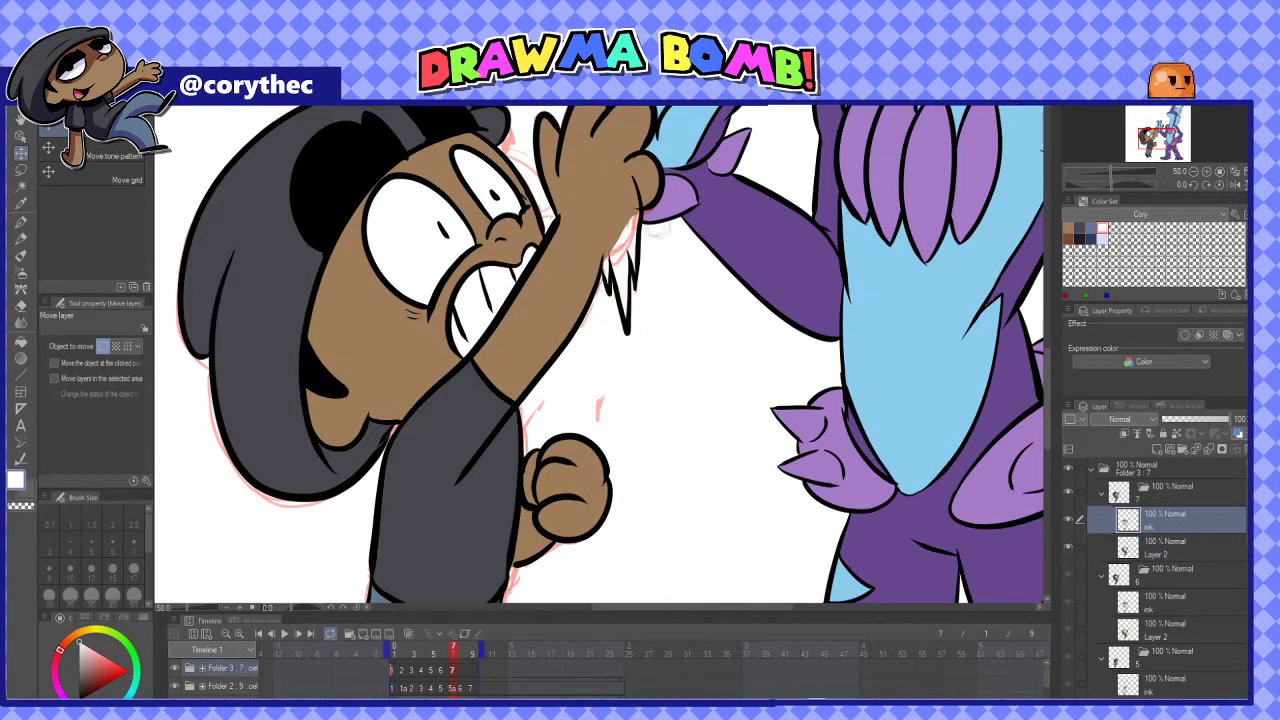
drag(634, 250, 615, 261)
key(p)
key(x)
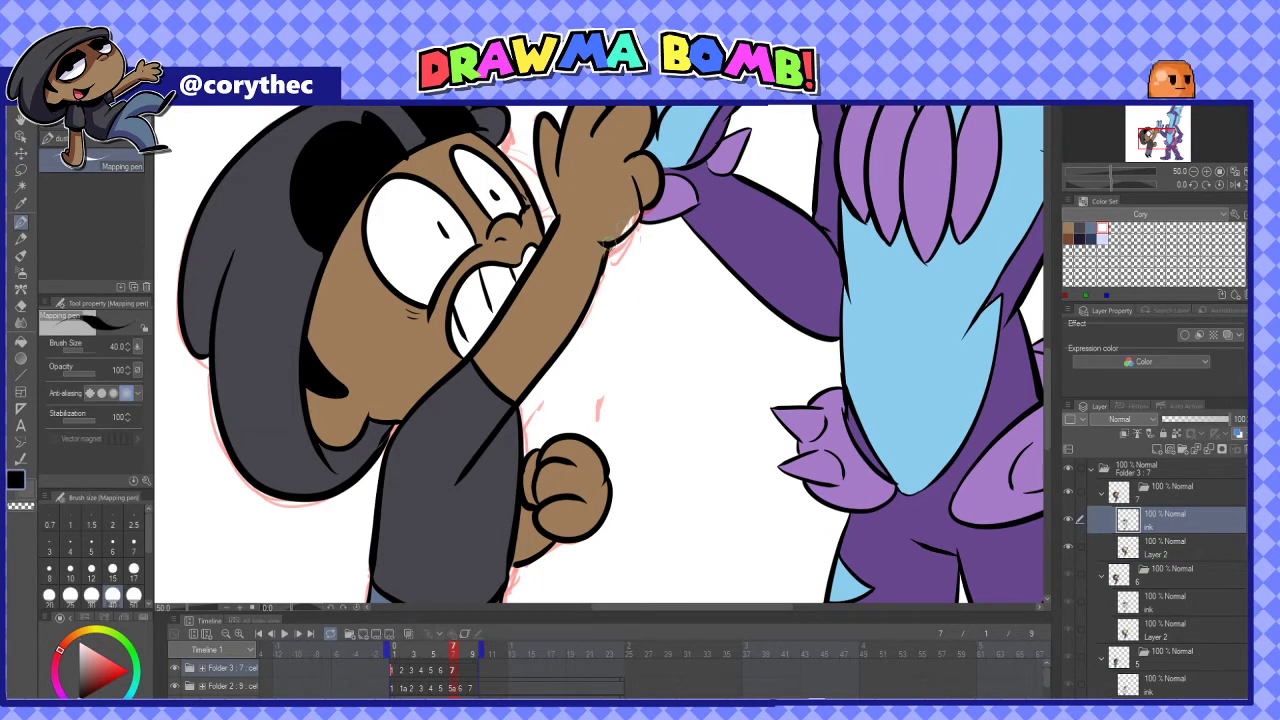
alt+click(610, 258)
key(alt+bracketleft)
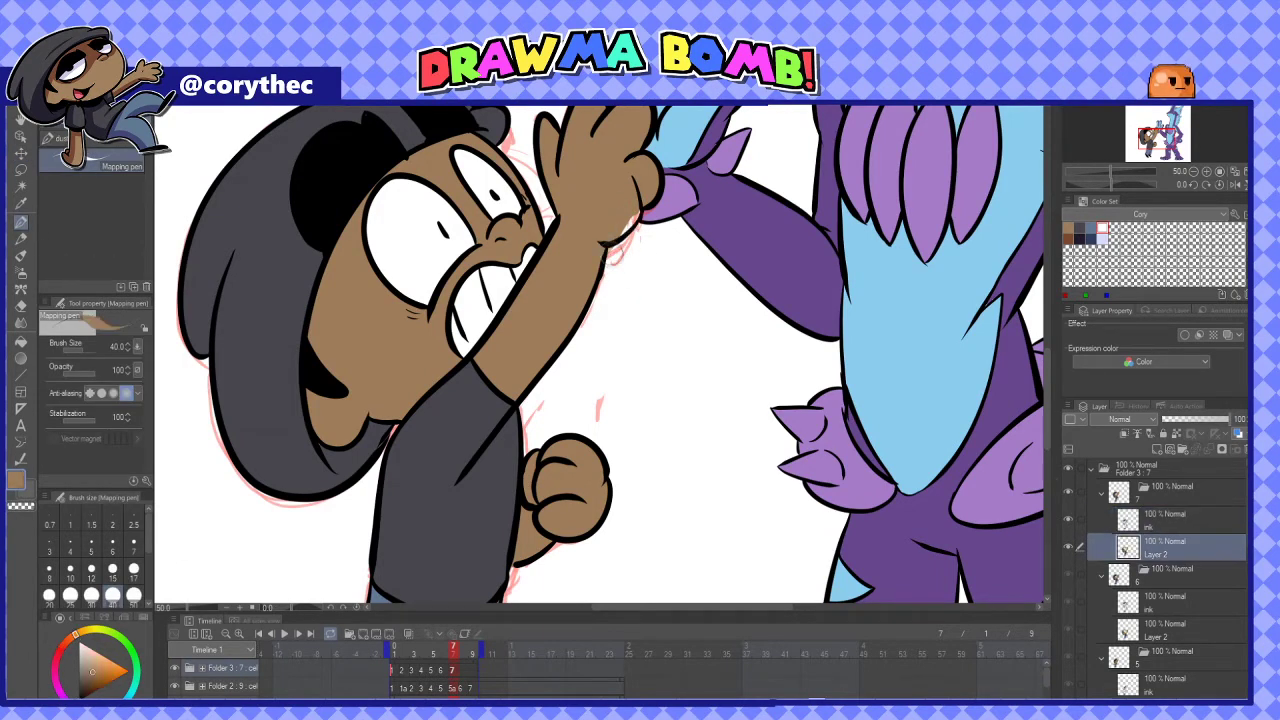
Lasso the near eye's pupil on cel 7's ink layer, shift it slightly and clear the selection
click(1182, 521)
key(m)
drag(437, 211, 496, 182)
click(519, 270)
key(Return)
key(alt+bracketleft)
key(x)
key(ctrl+d)
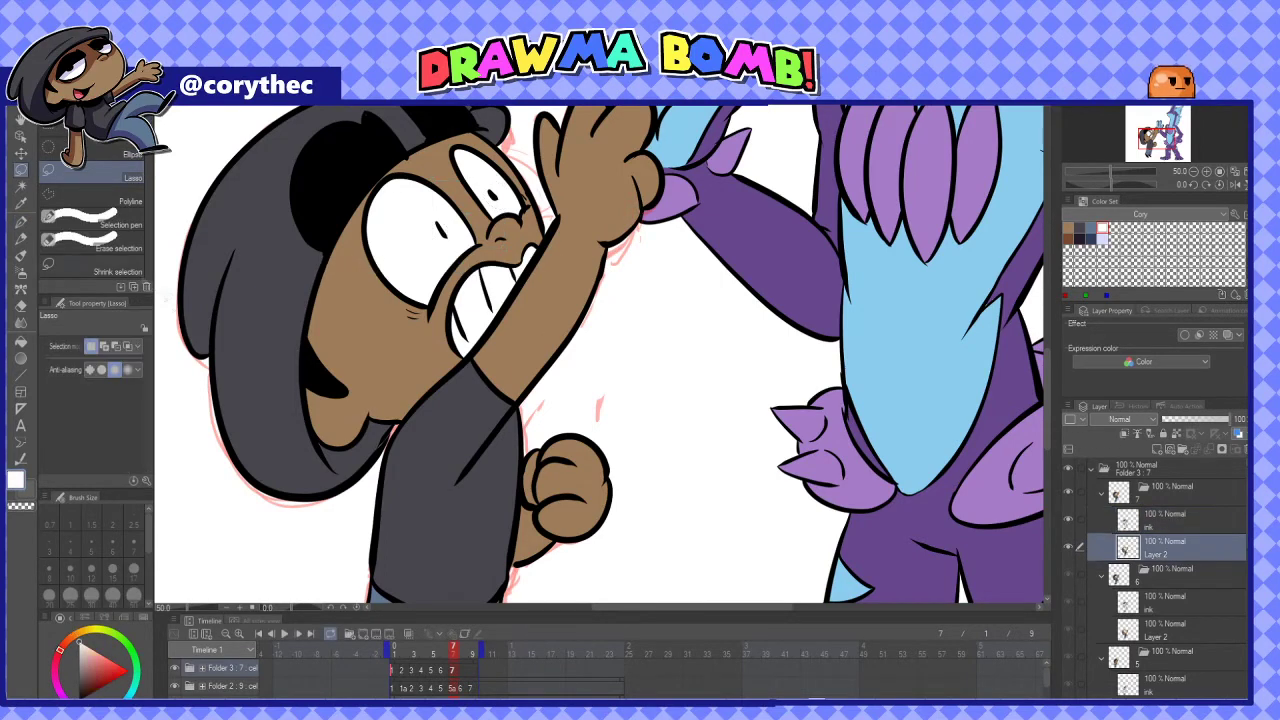
Lasso the clenched fist across cel 7's ink and colour layers and move it closer to the torso
click(21, 256)
key(ctrl+minus)
key(ctrl+minus)
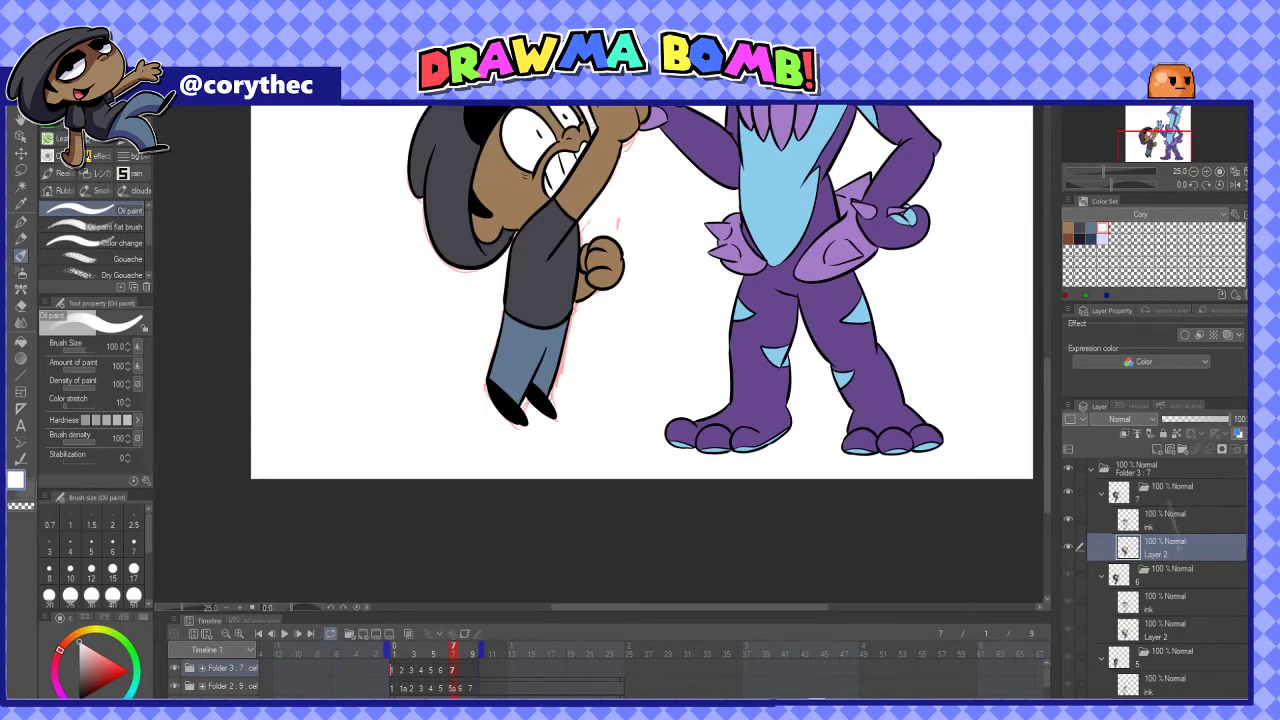
click(1166, 527)
key(m)
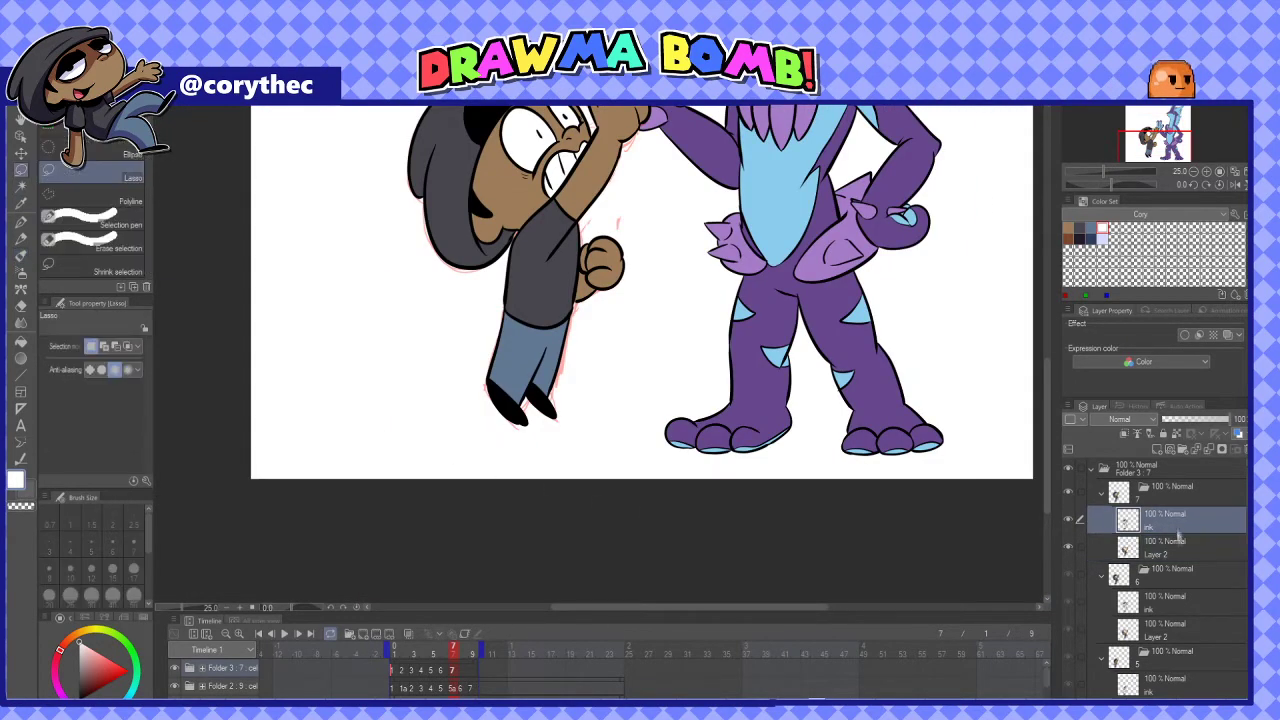
ctrl+click(1178, 541)
key(ctrl+plus)
key(ctrl+plus)
drag(516, 334, 510, 345)
key(ctrl+t)
mouse_move(620, 288)
mouse_down()
mouse_move(686, 297)
mouse_move(609, 295)
mouse_up()
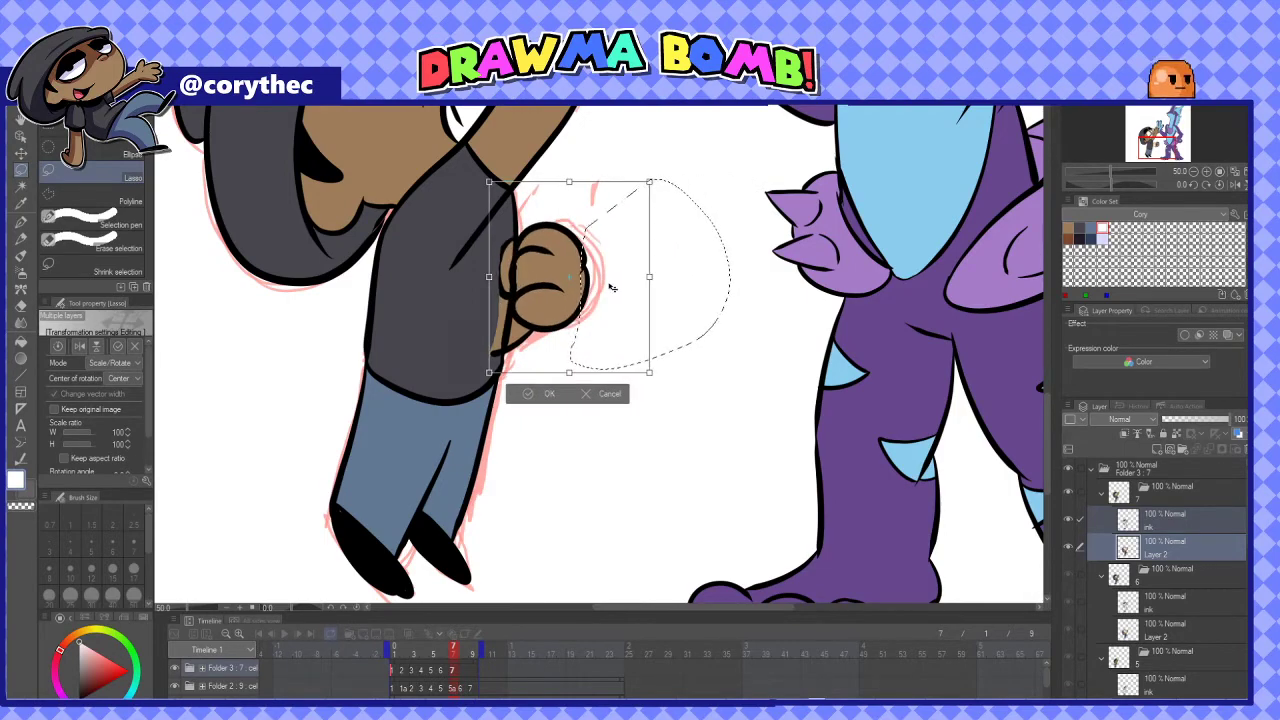
click(545, 395)
key(ctrl+d)
Erase the fist's overlap from the shirt and re-ink the shirt's edge beside the fist on cel 7
click(1168, 547)
scroll(506, 251, up, 1)
mouse_move(501, 288)
mouse_down()
mouse_move(501, 233)
mouse_move(491, 393)
mouse_up()
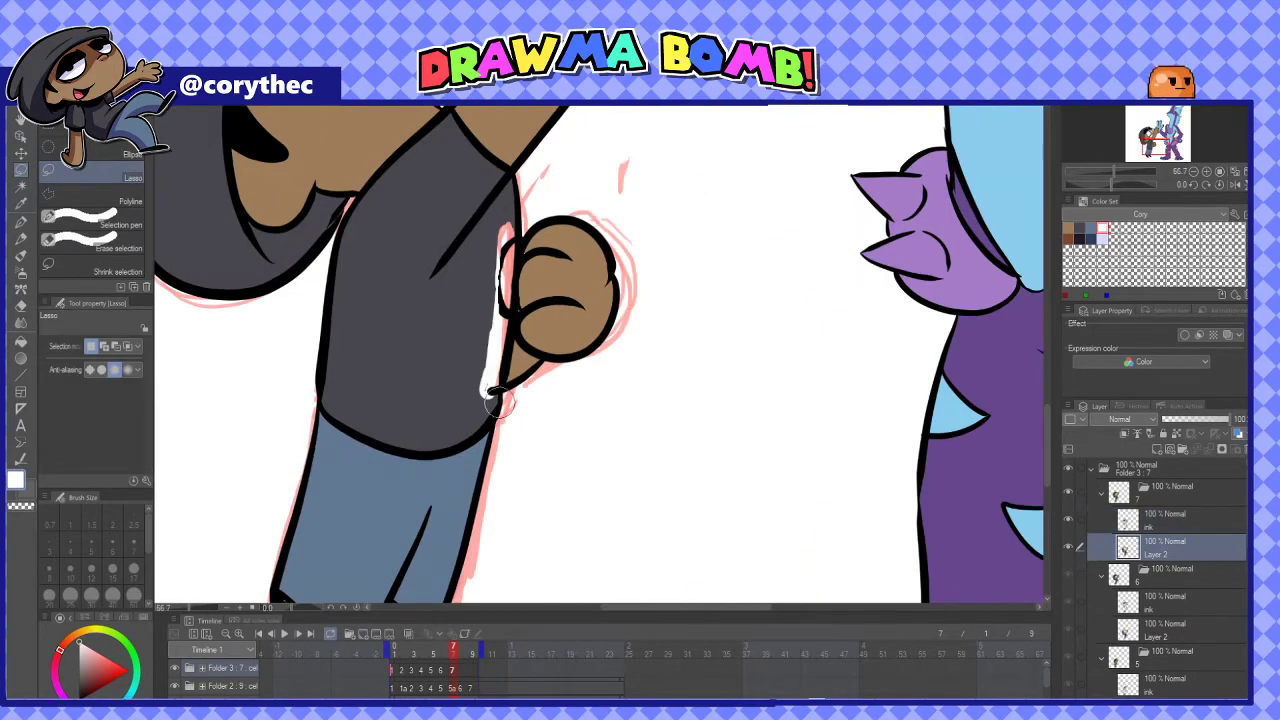
click(1192, 514)
key(p)
scroll(525, 266, up, 1)
drag(506, 232, 470, 456)
key(x)
Hide the rough folder and fill the gap along cel 7's shirt edge with dark grey
click(1168, 547)
click(21, 187)
click(484, 372)
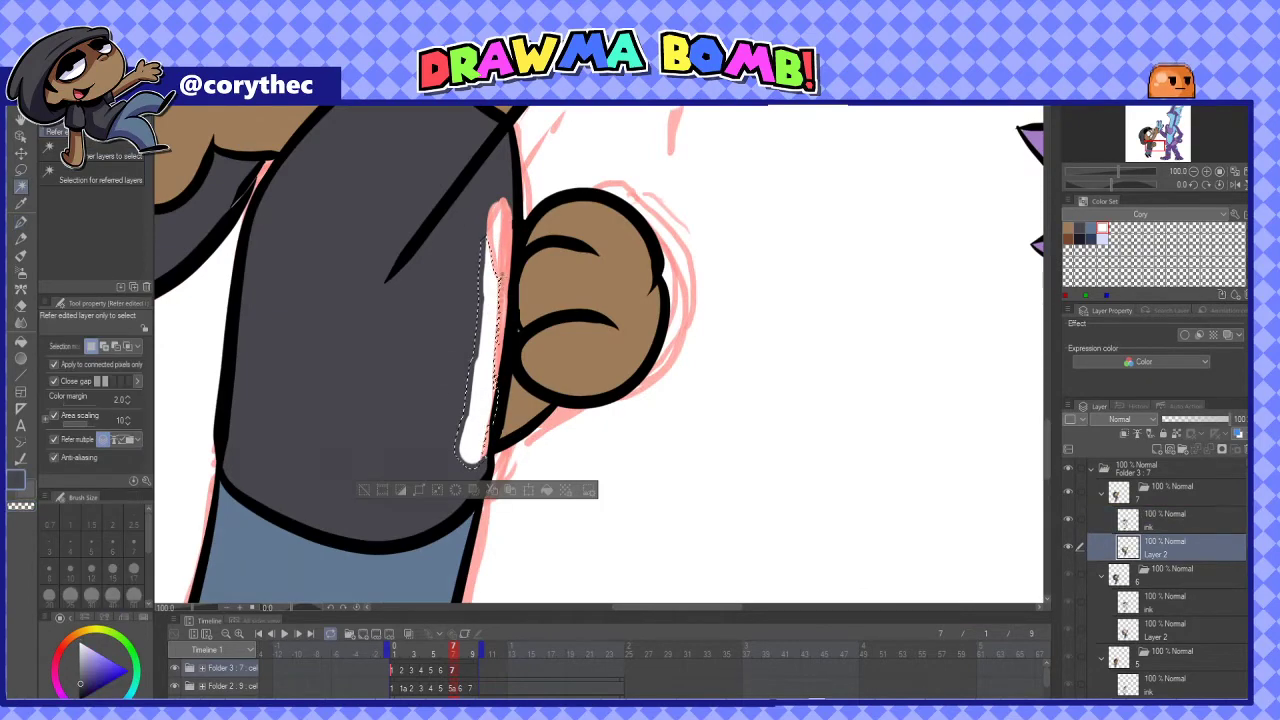
click(174, 686)
click(486, 370)
click(558, 491)
click(375, 491)
Go to frame 8 with cel folder 7 chosen and show the rough animation folder
scroll(375, 491, down, 3)
drag(780, 472, 722, 472)
click(1172, 518)
click(1174, 493)
click(465, 675)
click(174, 686)
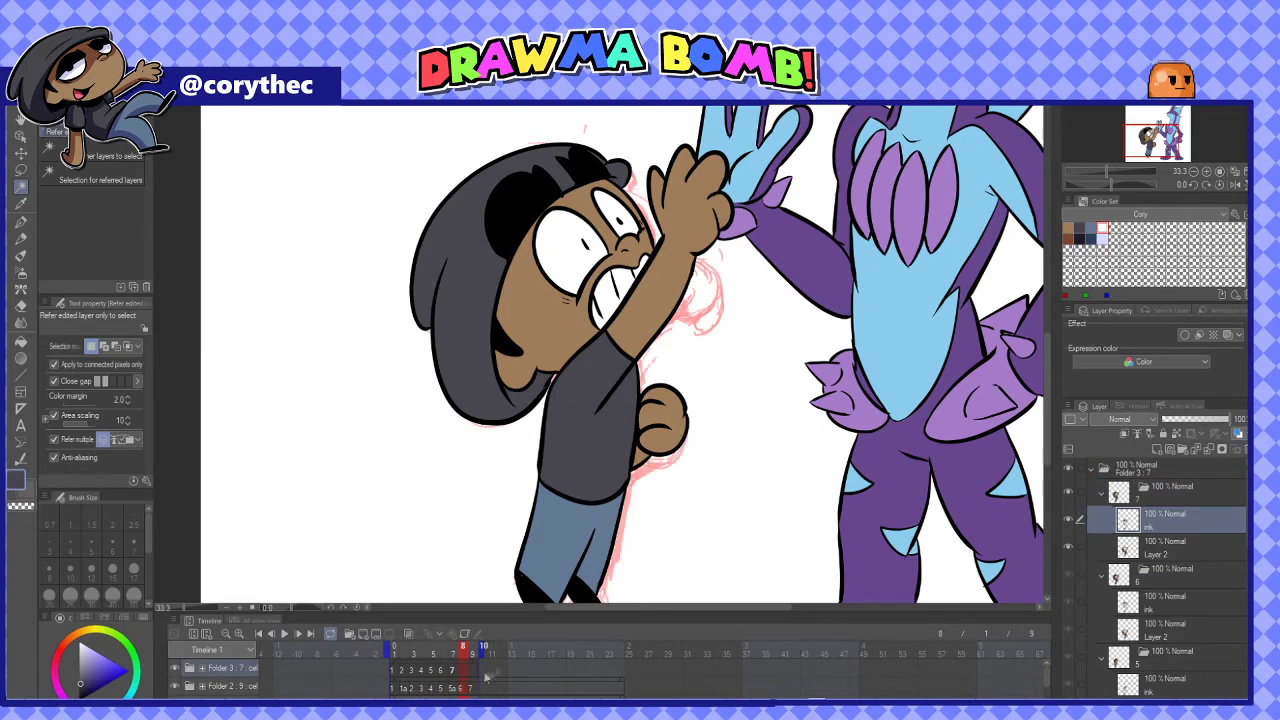
Duplicate cel folder 7 as cel 8 and assign the copy to frame 8 of the animation folder
click(1175, 500)
key(ctrl+c)
key(ctrl+v)
right_click(464, 673)
click(487, 506)
click(1080, 548)
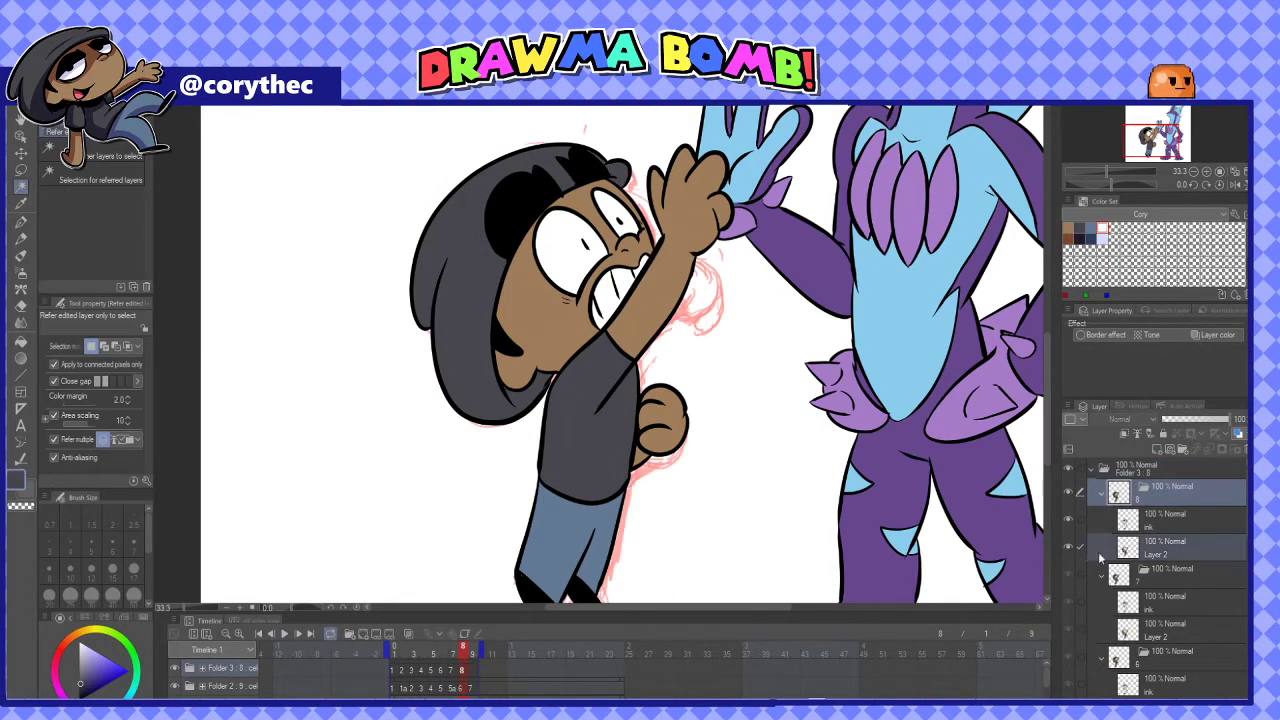
Hide cel 8's colour layer and erase the raised hand and forearm from its ink layer
click(1068, 548)
click(1182, 525)
mouse_move(652, 160)
mouse_down()
mouse_move(652, 198)
mouse_move(712, 155)
mouse_up()
mouse_move(712, 200)
mouse_down()
mouse_move(678, 300)
mouse_move(646, 264)
mouse_up()
scroll(706, 224, up, 1)
mouse_move(560, 360)
mouse_down()
mouse_move(585, 295)
mouse_move(560, 290)
mouse_move(600, 338)
mouse_move(568, 362)
mouse_up()
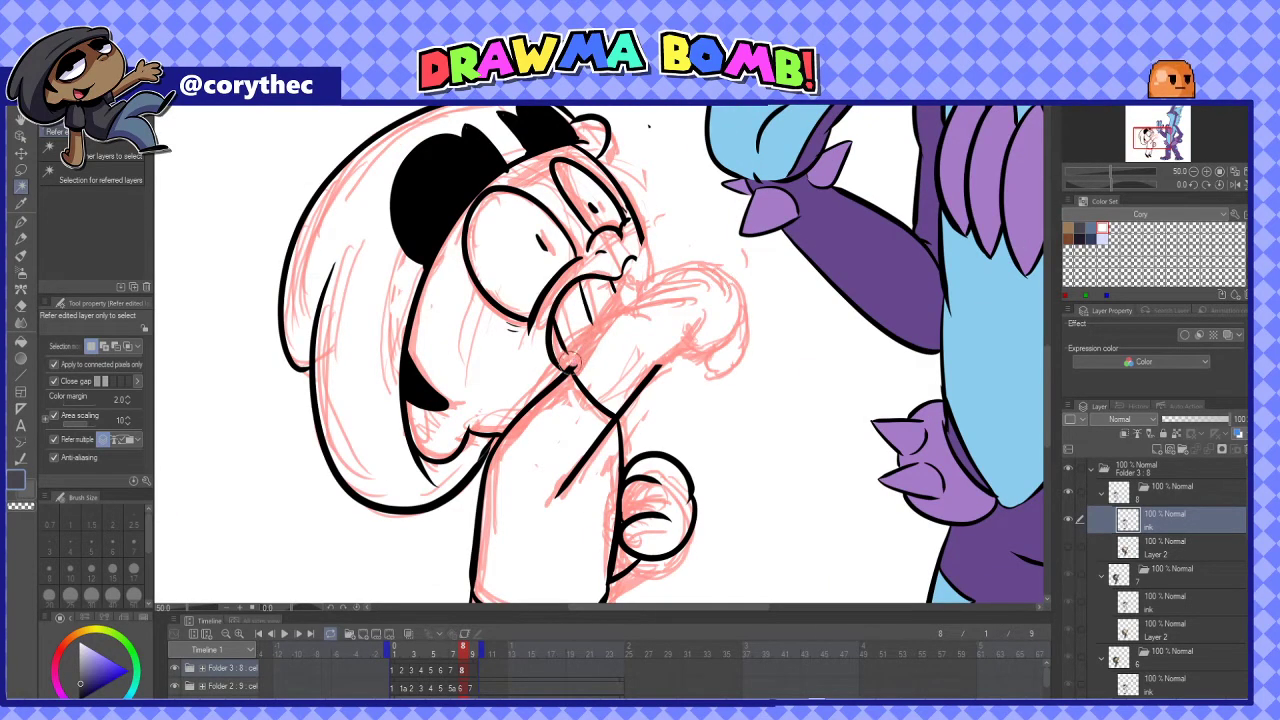
Lasso the clenched fist on cel 8's ink layer and move it slightly closer to the torso
drag(648, 521, 613, 370)
key(m)
scroll(598, 310, up, 1)
mouse_move(601, 300)
mouse_down()
mouse_move(578, 452)
mouse_move(663, 265)
mouse_up()
key(ctrl+t)
drag(635, 380, 631, 388)
key(Return)
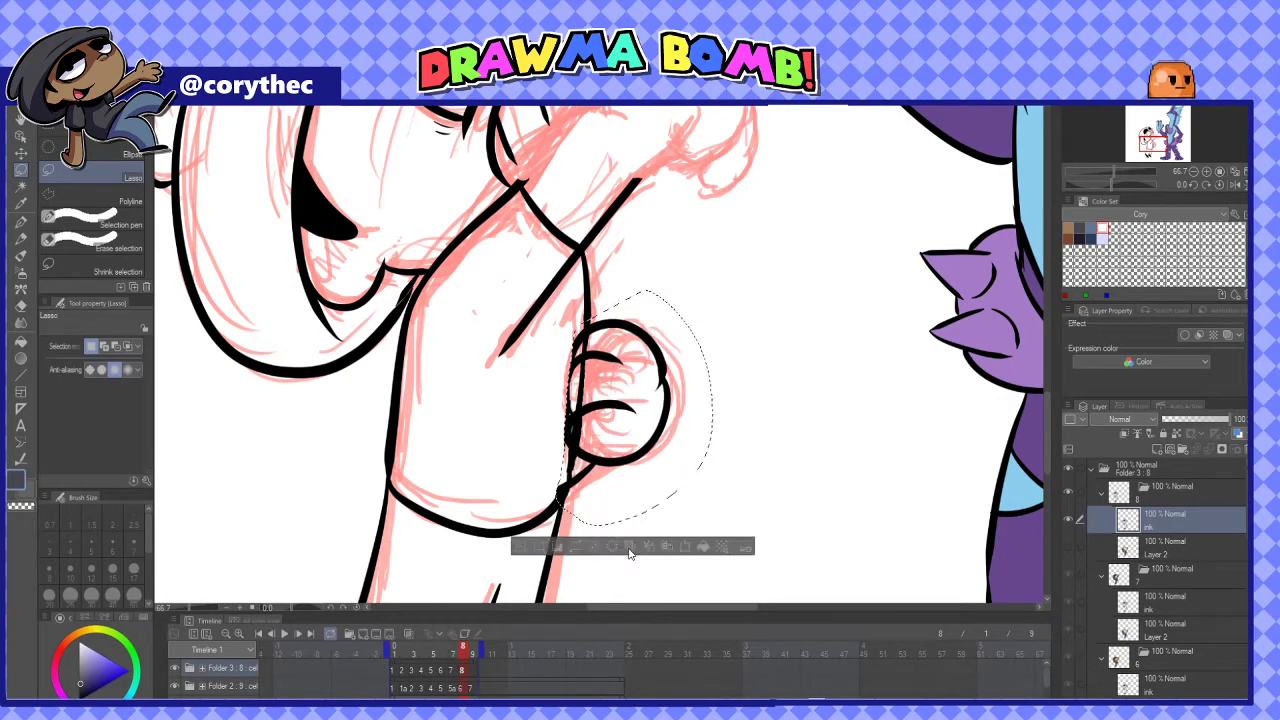
Re-ink the shirt's edge beside the clenched fist on cel 8 with the Mapping pen
scroll(640, 400, up, 1)
key(p)
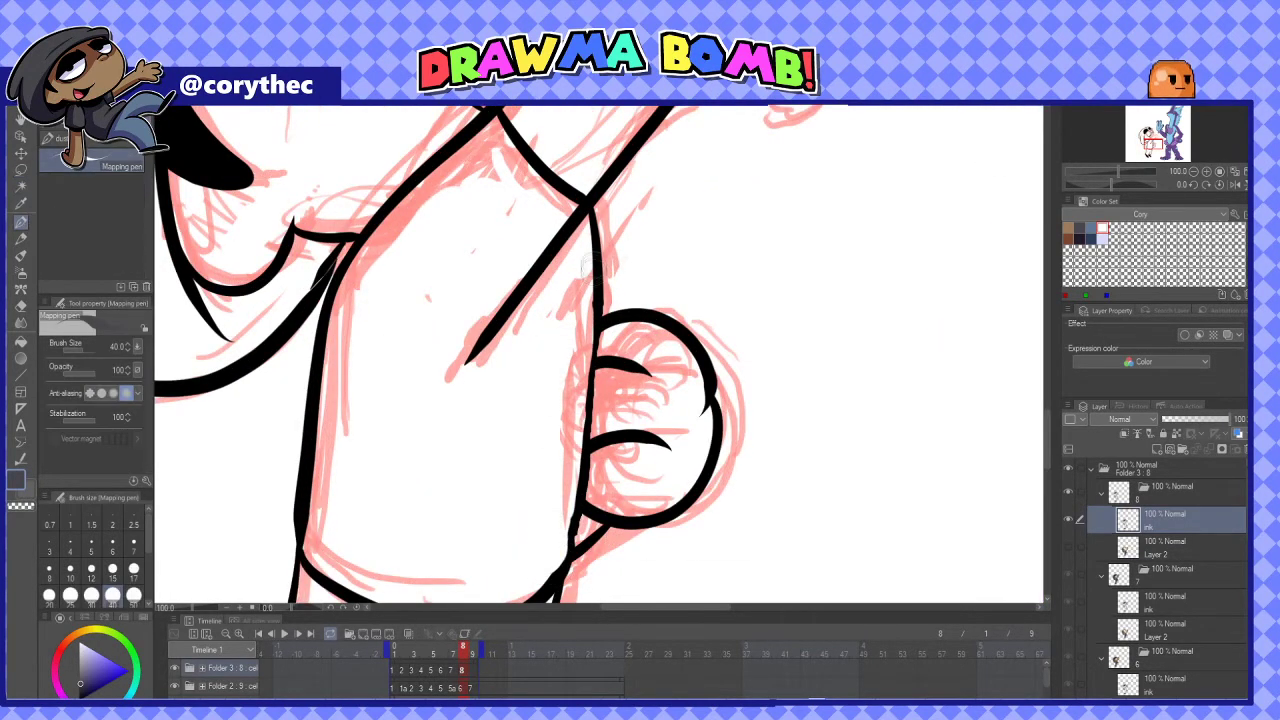
drag(552, 560, 512, 380)
drag(553, 124, 526, 379)
scroll(717, 217, down, 2)
Ink the slapping arm in black over the rough on cel 8, with the hand bent downward at the wrist
drag(717, 217, 668, 506)
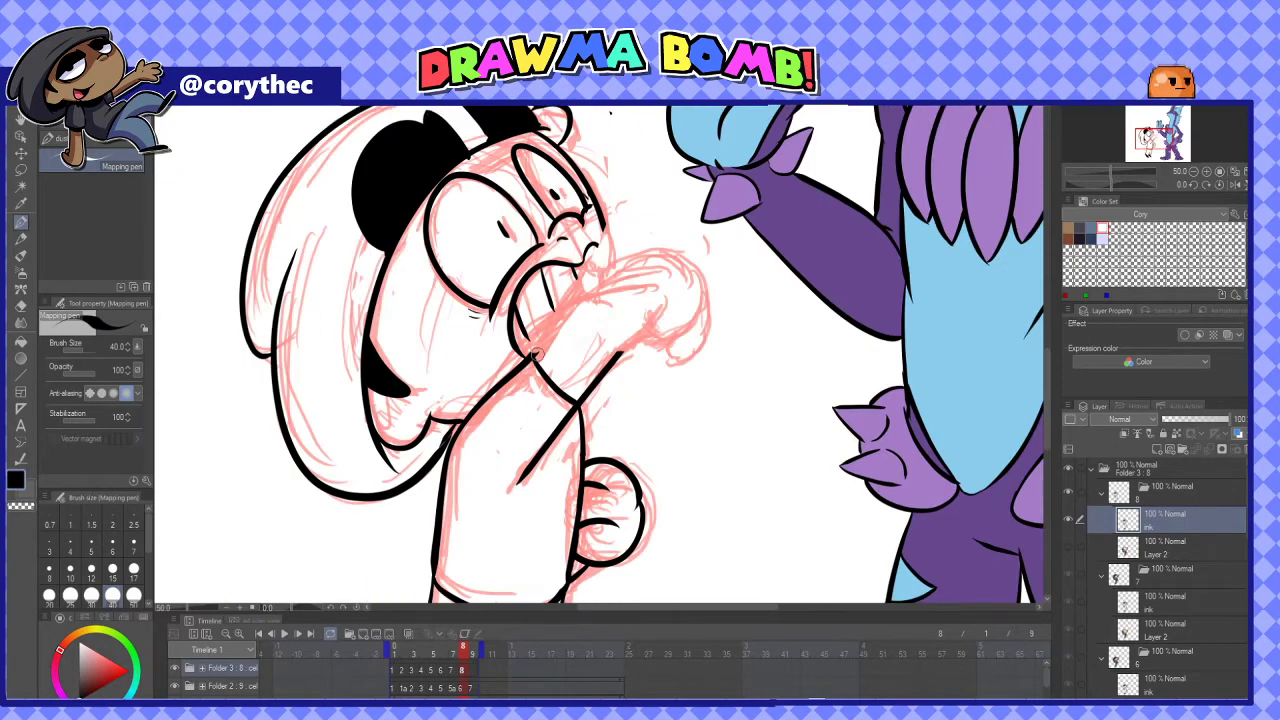
mouse_move(522, 366)
mouse_down()
mouse_move(718, 302)
mouse_move(540, 345)
mouse_move(712, 330)
mouse_move(668, 356)
mouse_up()
key(ctrl+z)
drag(703, 312, 604, 364)
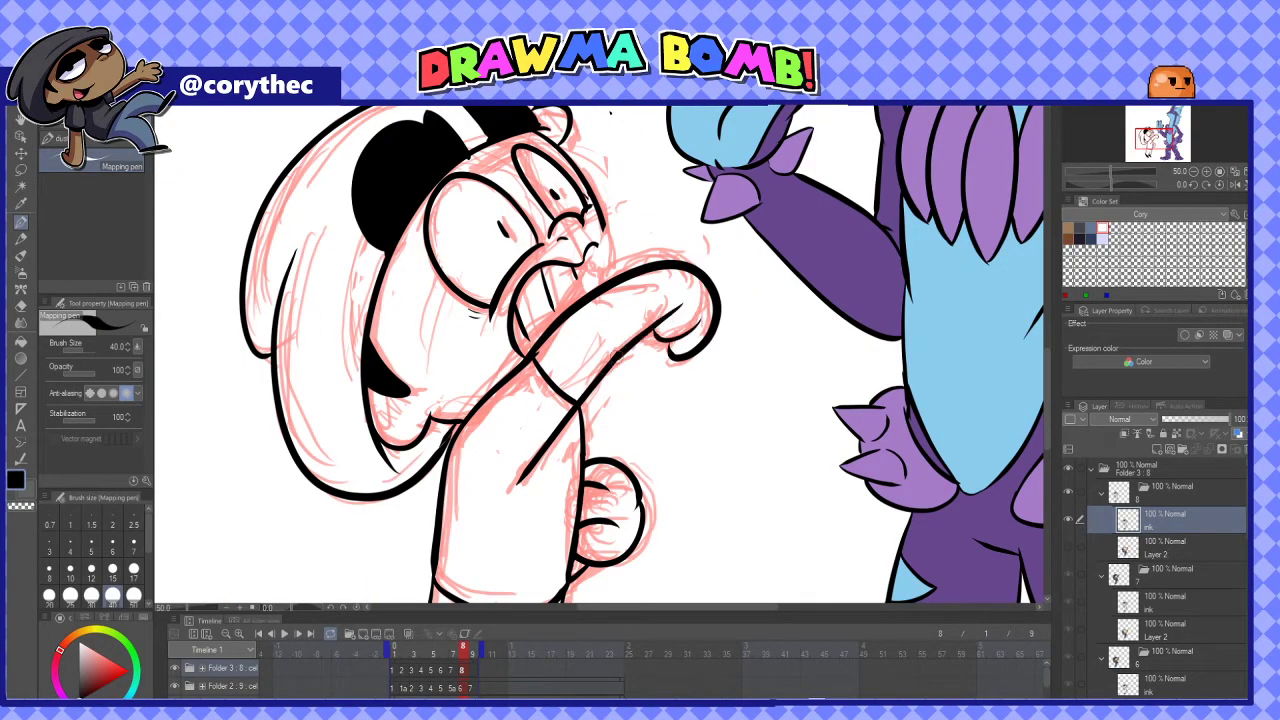
scroll(540, 350, up, 2)
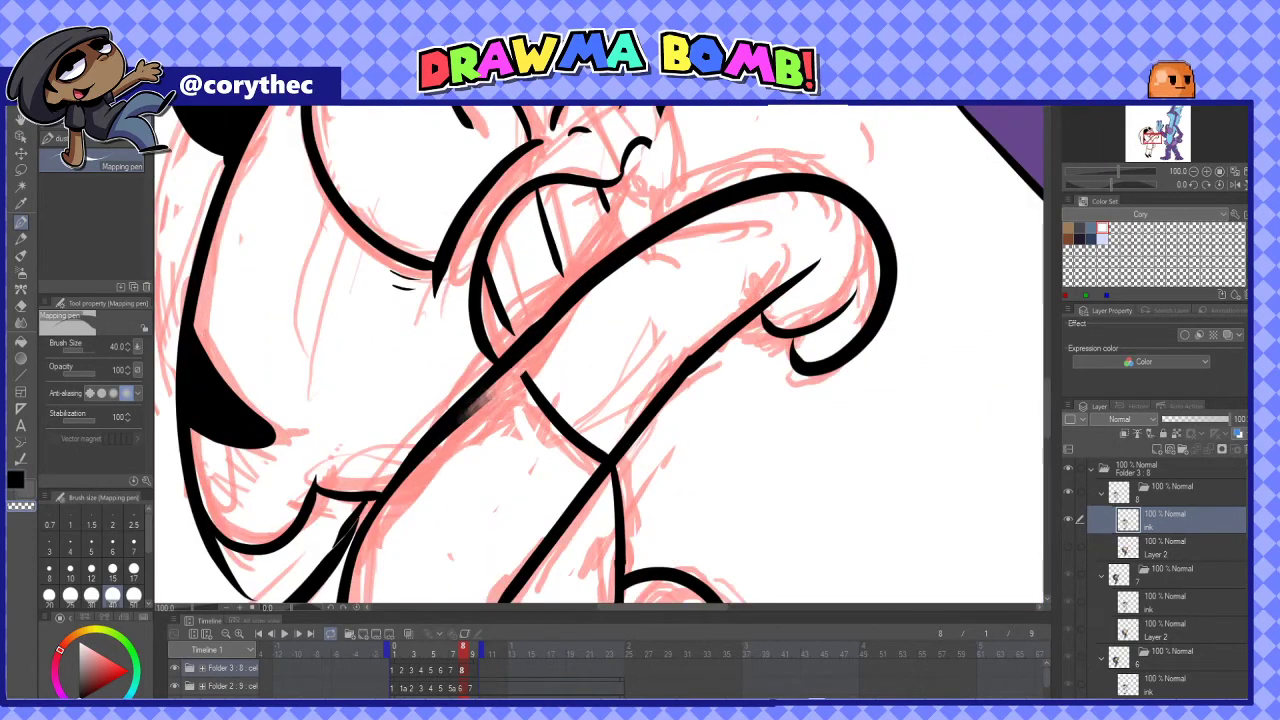
Clean up the line crossings where the arm meets the sleeve and join the curled fingers' outlines on cel 8
key(c)
drag(520, 361, 529, 377)
drag(822, 403, 748, 464)
drag(690, 376, 716, 418)
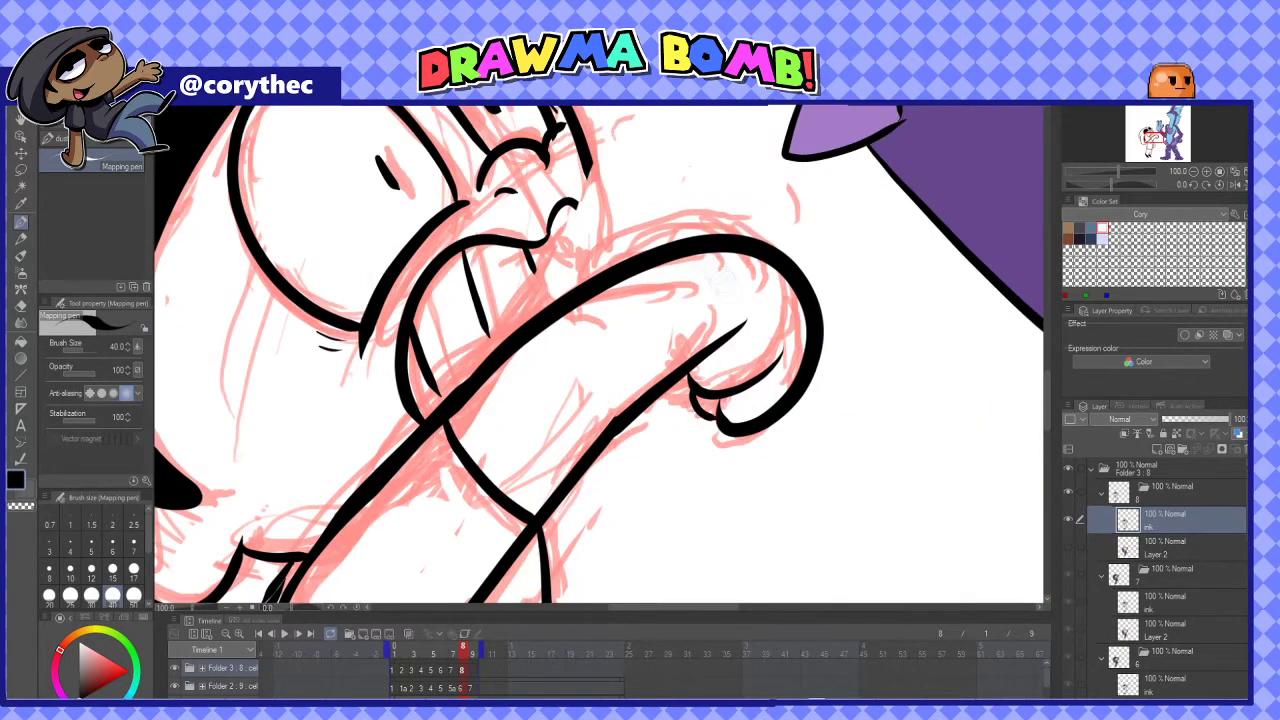
Ink the edge of the face and the mouth corner just above the slapping arm on cel 8
drag(600, 240, 596, 300)
drag(588, 226, 586, 337)
key(ctrl+z)
mouse_move(556, 258)
mouse_down()
mouse_move(592, 300)
mouse_move(590, 346)
mouse_move(524, 376)
mouse_up()
drag(558, 268, 574, 322)
scroll(540, 344, down, 2)
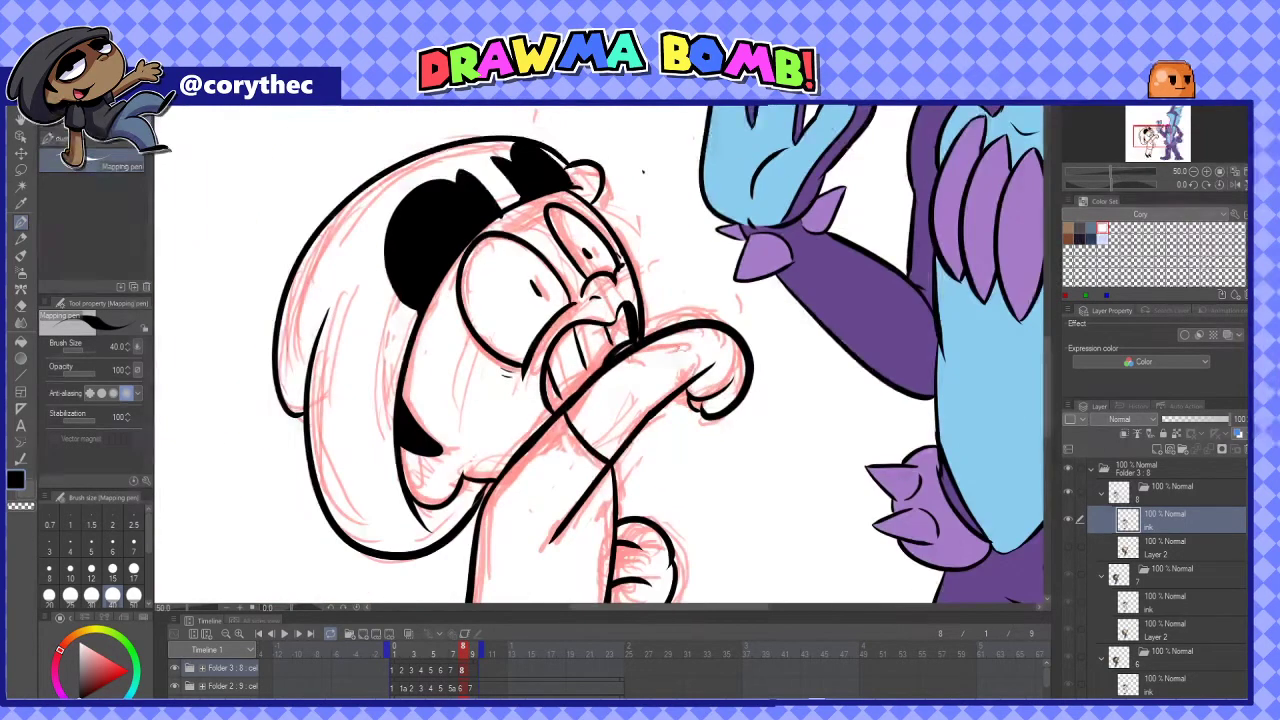
Lasso part of the face's ink on cel 8 and nudge it slightly with a transform
key(m)
drag(590, 238, 585, 240)
key(ctrl+t)
drag(595, 291, 598, 287)
key(Return)
Show cel 8's colour layer and clear the brown left outside the new hand and fist outlines
click(1160, 547)
key(ctrl+d)
click(1068, 547)
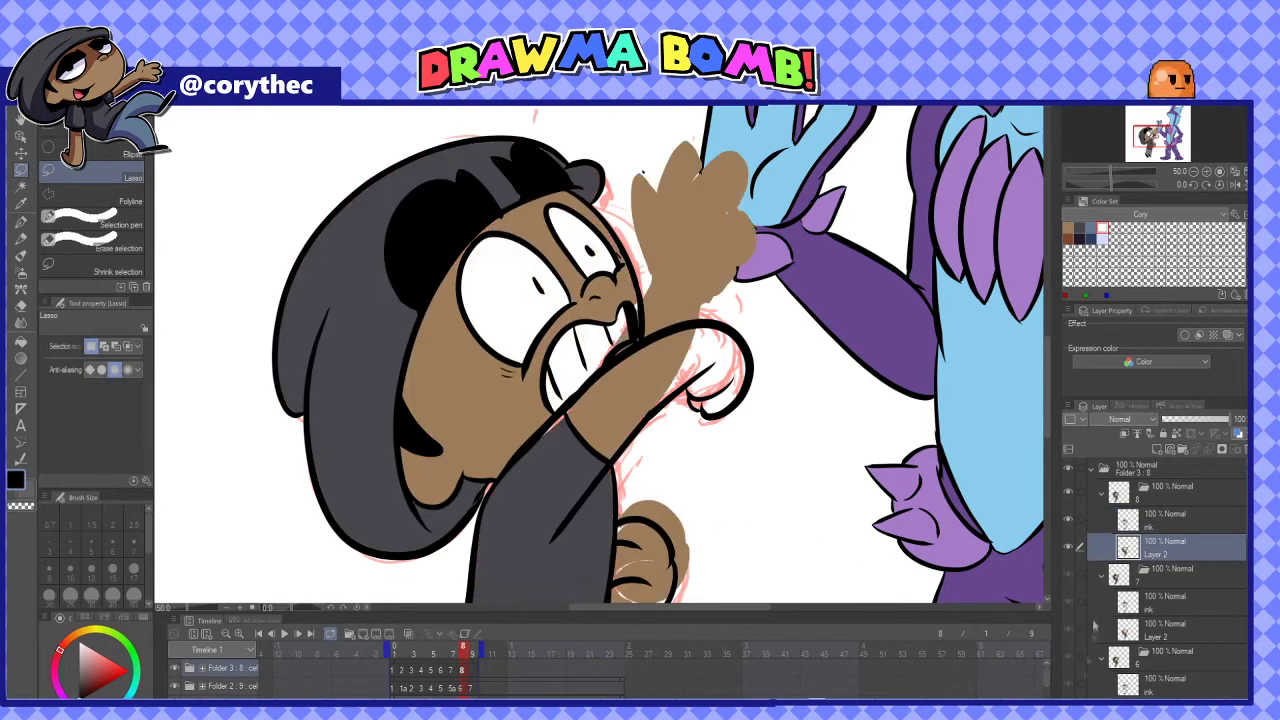
mouse_move(608, 352)
mouse_down()
mouse_move(742, 215)
mouse_move(646, 285)
mouse_move(692, 294)
mouse_up()
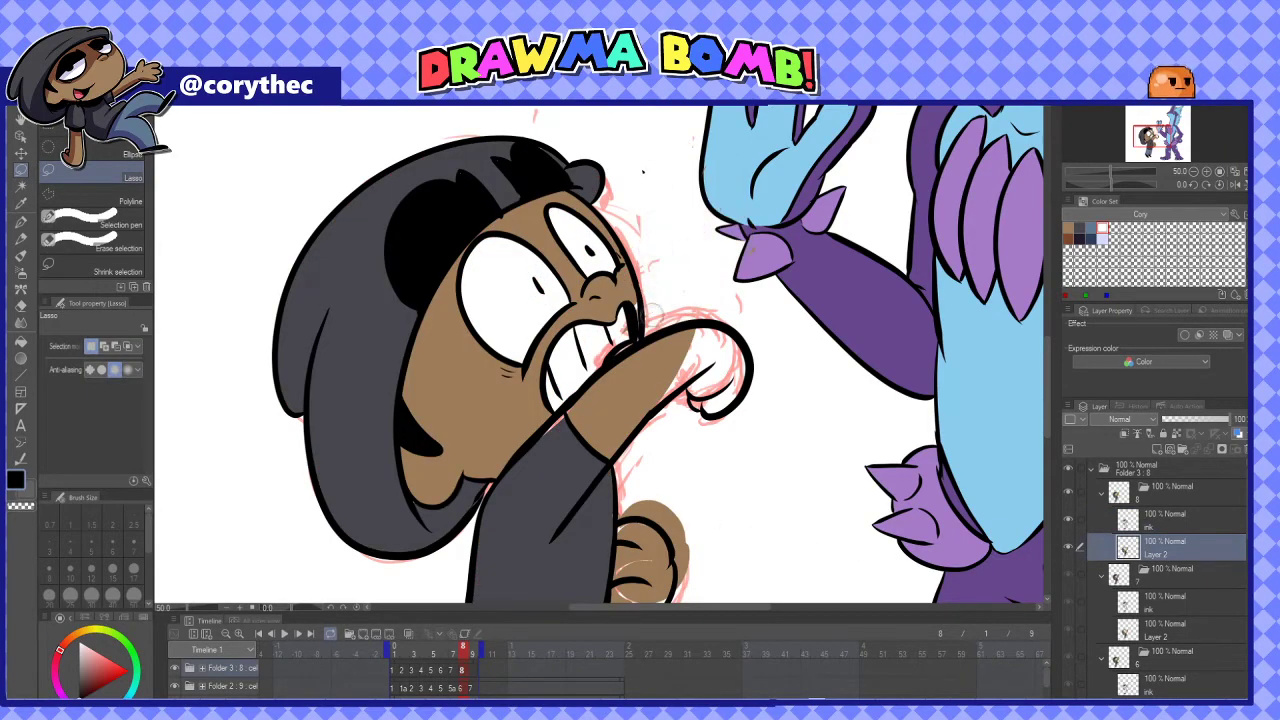
right_click(568, 274)
click(24, 219)
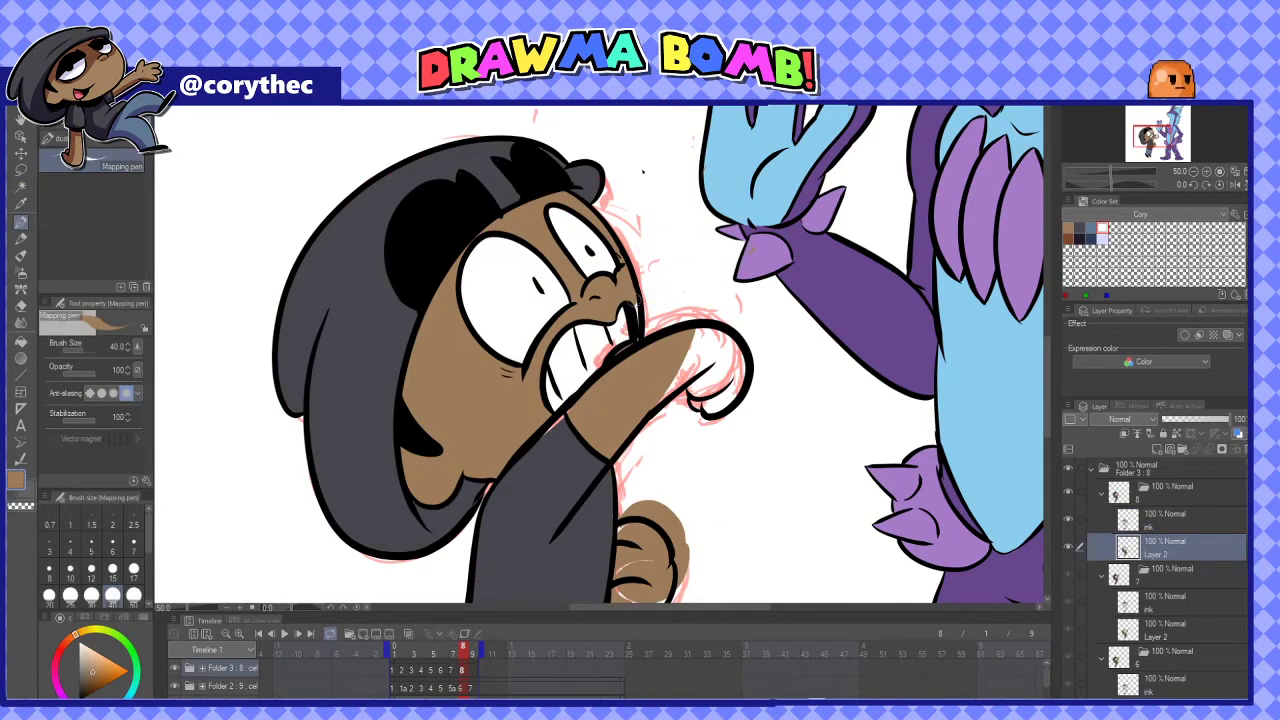
drag(711, 355, 705, 193)
mouse_move(627, 342)
mouse_down()
mouse_move(620, 442)
mouse_move(674, 405)
mouse_up()
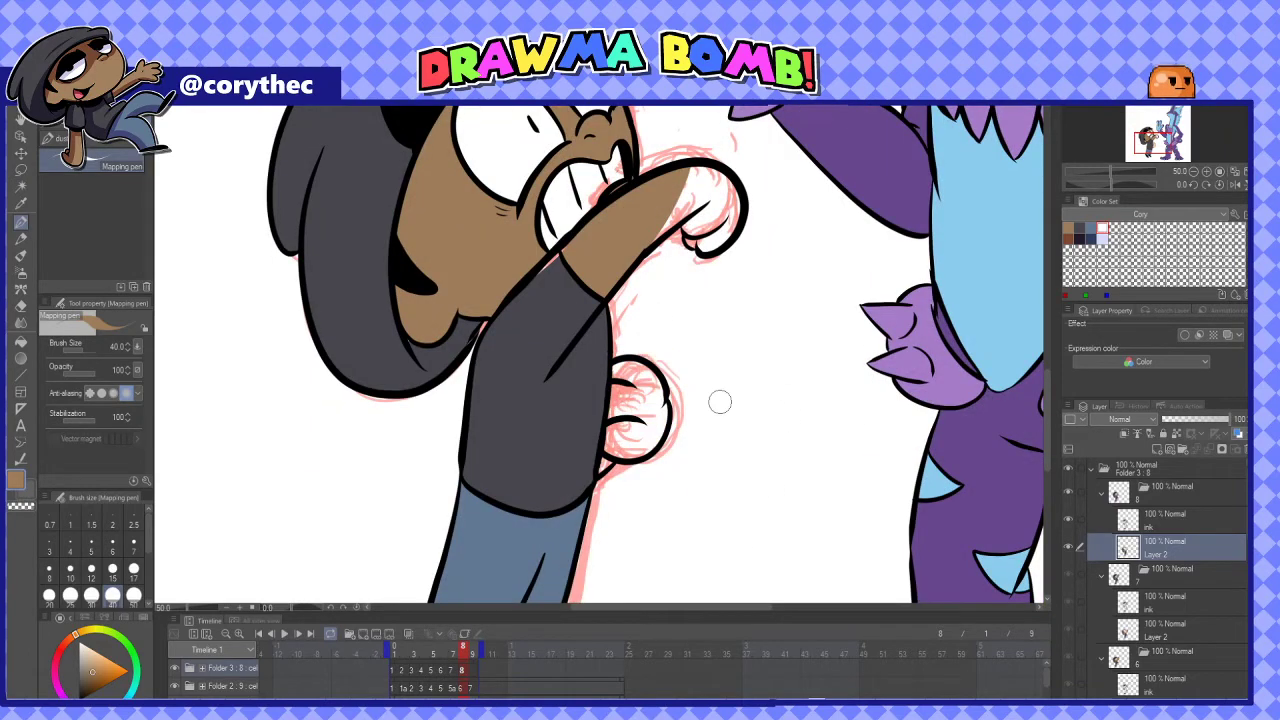
Hide the rough animation folder and fill the bent hand, clenched fist and wrist with brown on cel 8
click(175, 686)
click(21, 187)
click(642, 405)
click(603, 469)
click(716, 196)
click(729, 497)
click(560, 497)
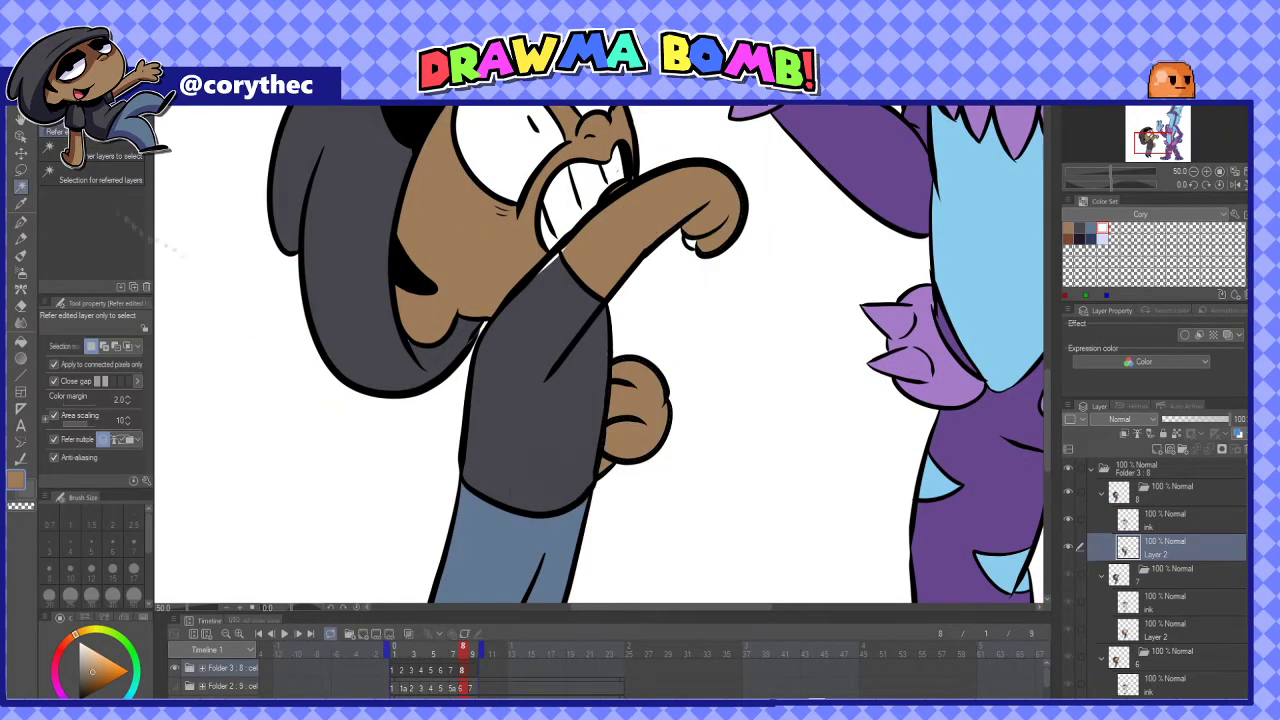
Fill the small colour gaps at the sleeve's upper corner and around the mouth and fingers on cel 8
click(21, 222)
right_click(559, 252)
click(21, 187)
right_click(592, 185)
click(619, 171)
click(684, 210)
key(ctrl+d)
Fill the last fingertip and teeth gaps on cel 8 with brown and white, and hide the white background layer
drag(683, 169, 631, 394)
right_click(631, 395)
click(639, 467)
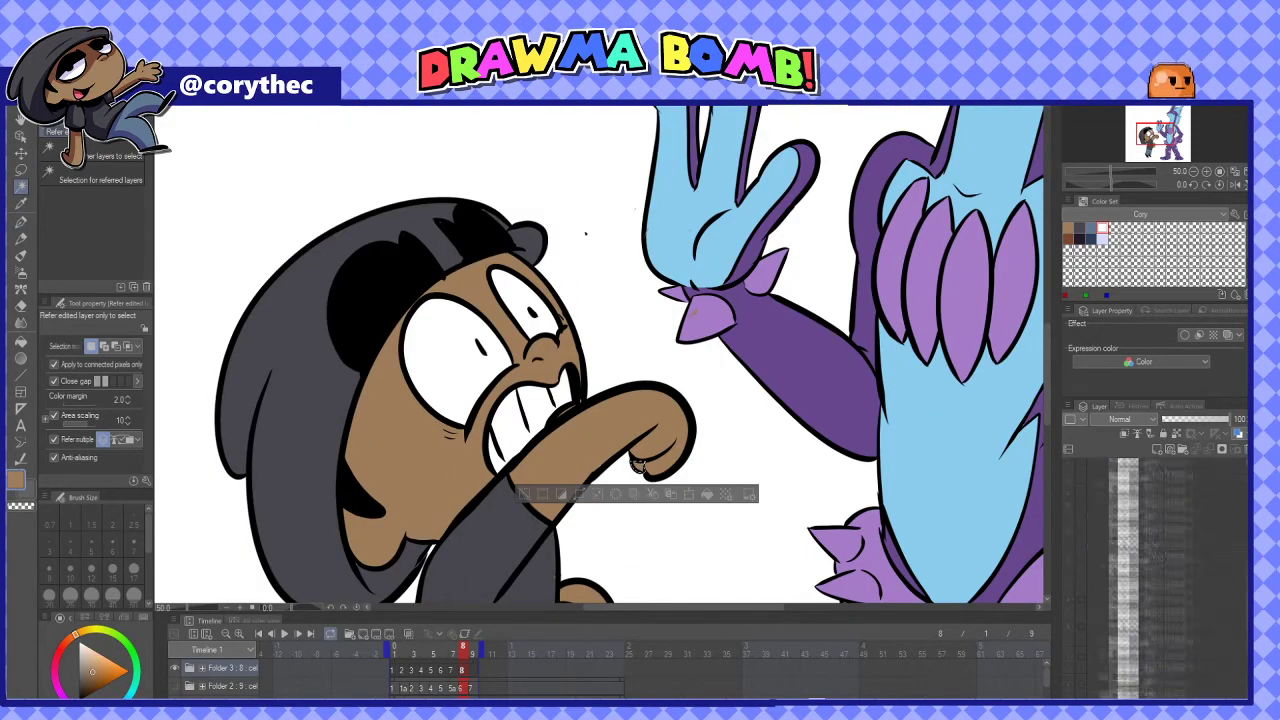
right_click(541, 417)
click(541, 418)
click(616, 458)
key(ctrl+d)
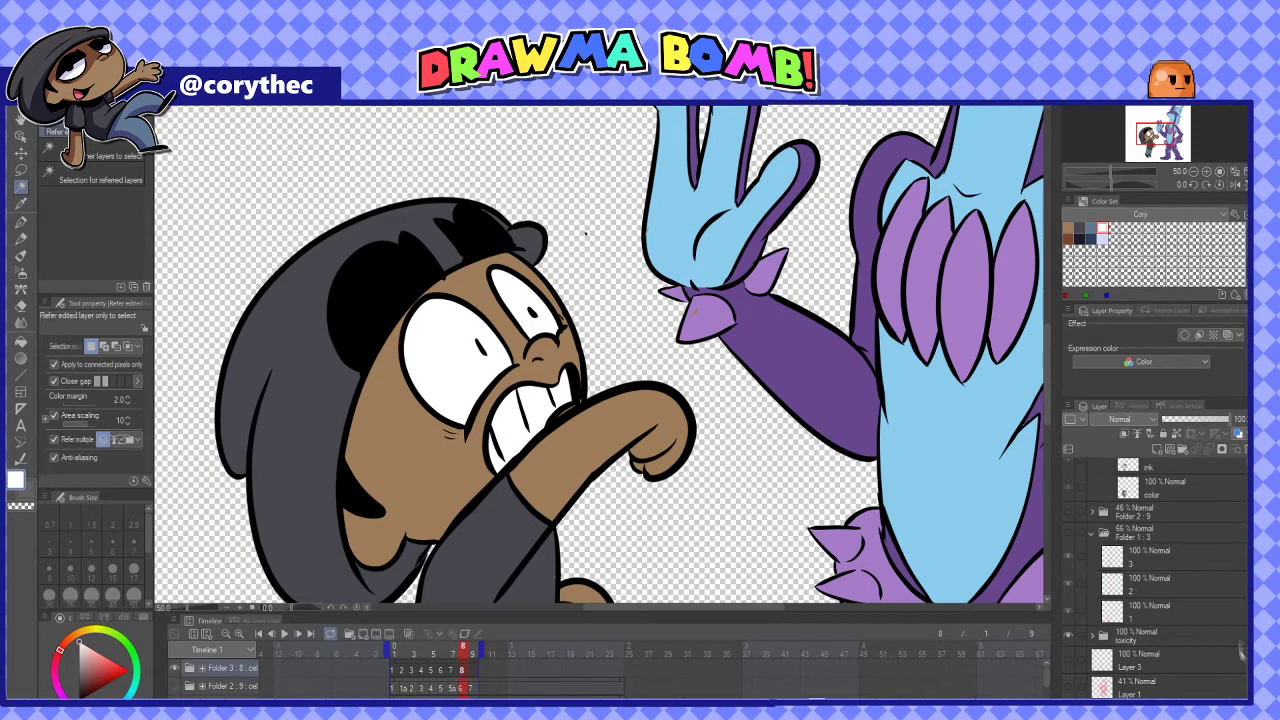
Ink a few small motion flecks in the air above the bent hand on cel 8's ink layer
scroll(1112, 571, up, 10)
click(1165, 519)
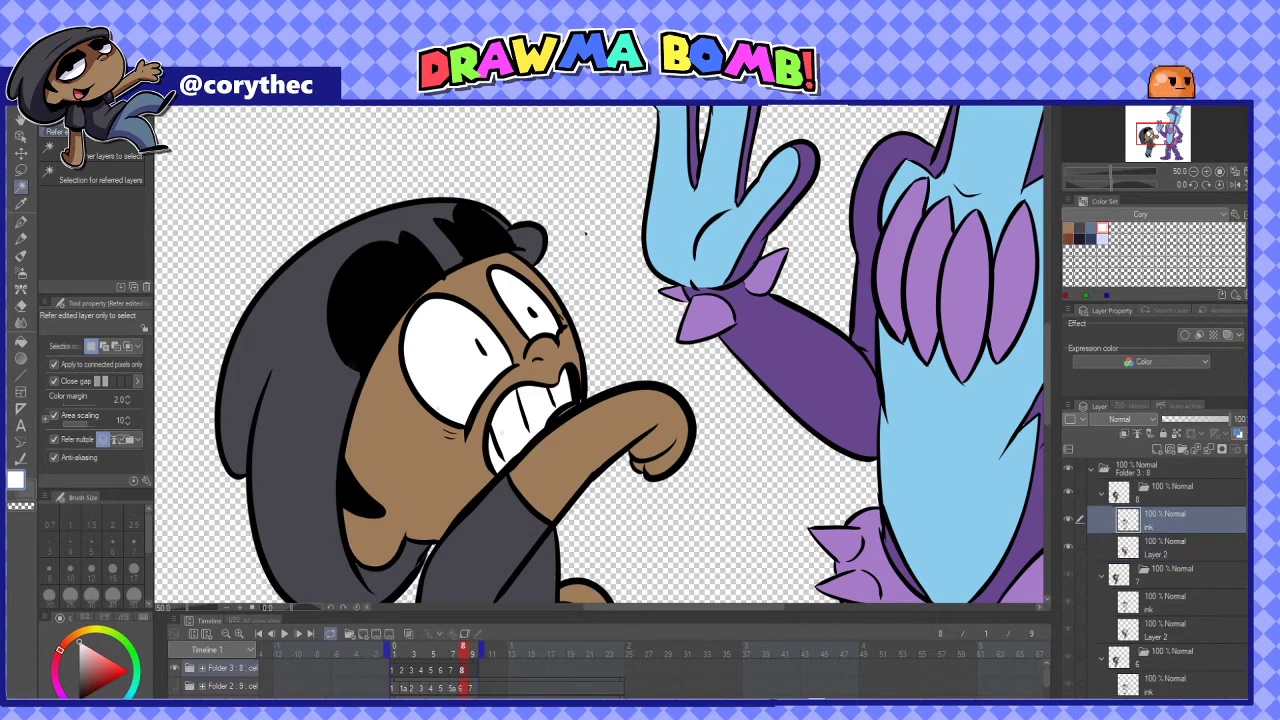
click(21, 222)
right_click(653, 272)
drag(634, 295, 667, 325)
key(ctrl+z)
drag(629, 269, 630, 277)
right_click(655, 408)
click(1165, 547)
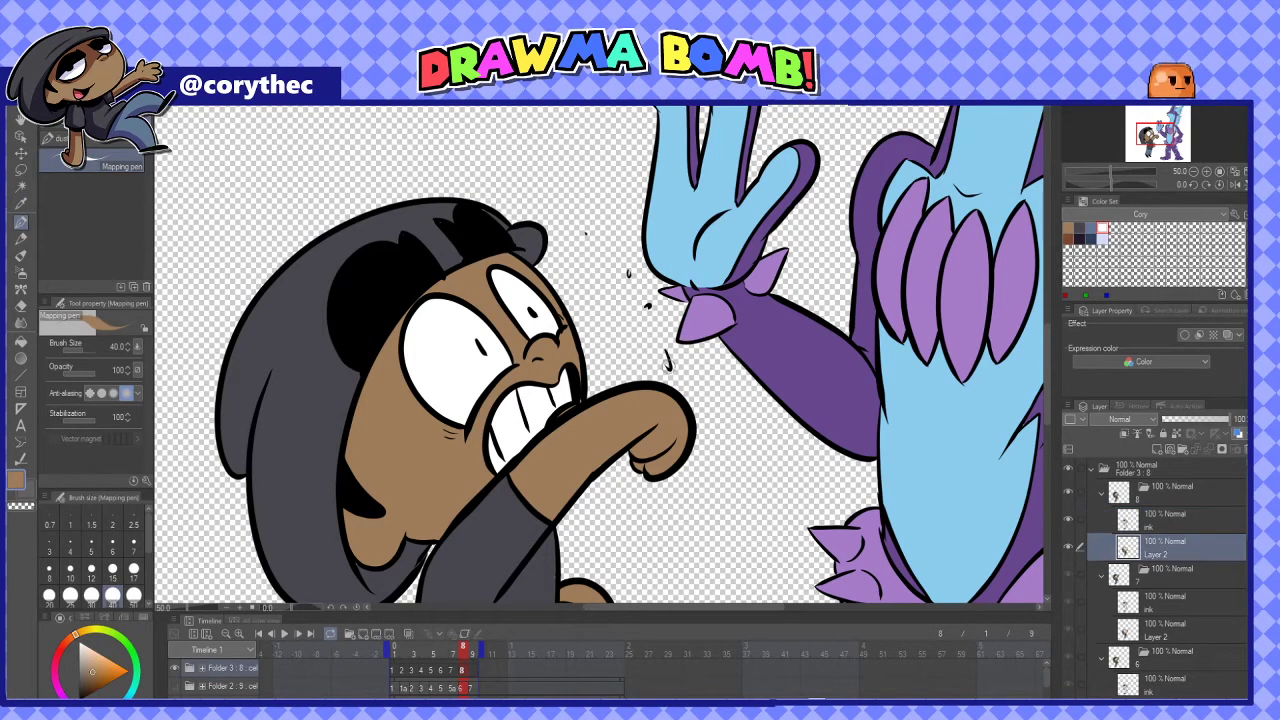
Duplicate cel folder 8 as cel 9 on frame 9, show the rough folder and hide cel 9's colour layer
key(ctrl+minus)
key(ctrl+minus)
key(ctrl+minus)
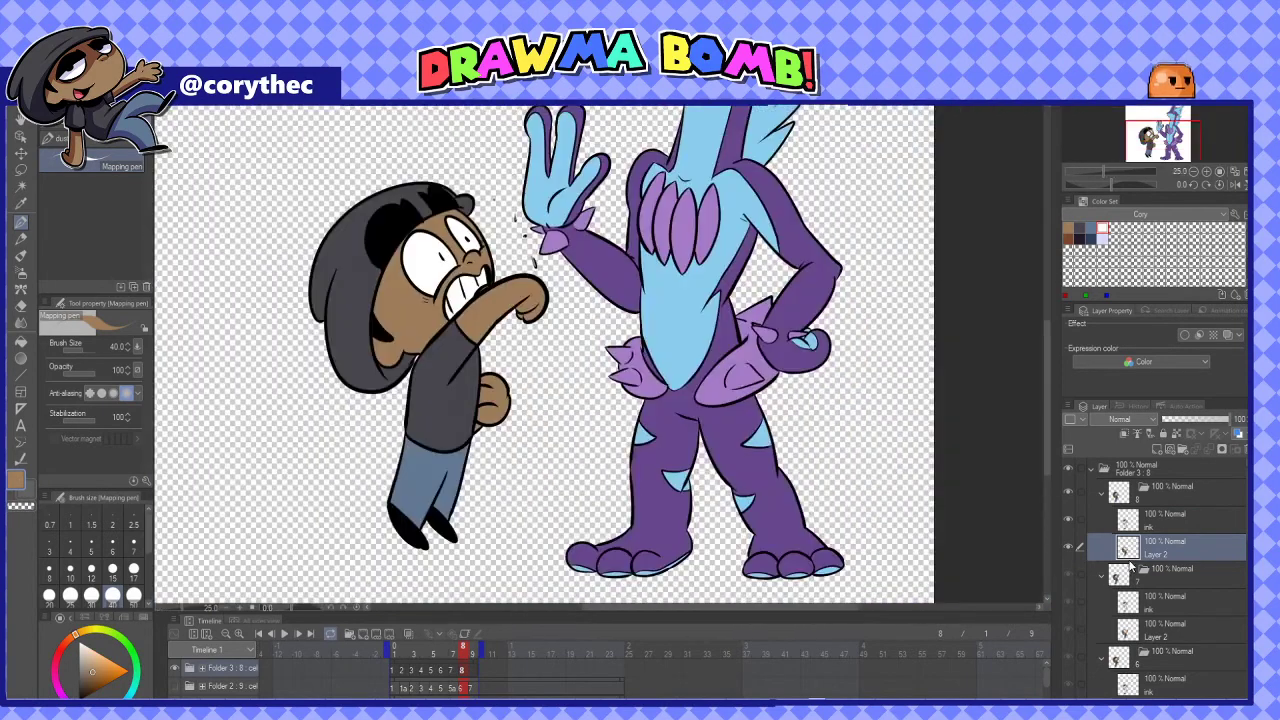
click(475, 671)
click(1181, 489)
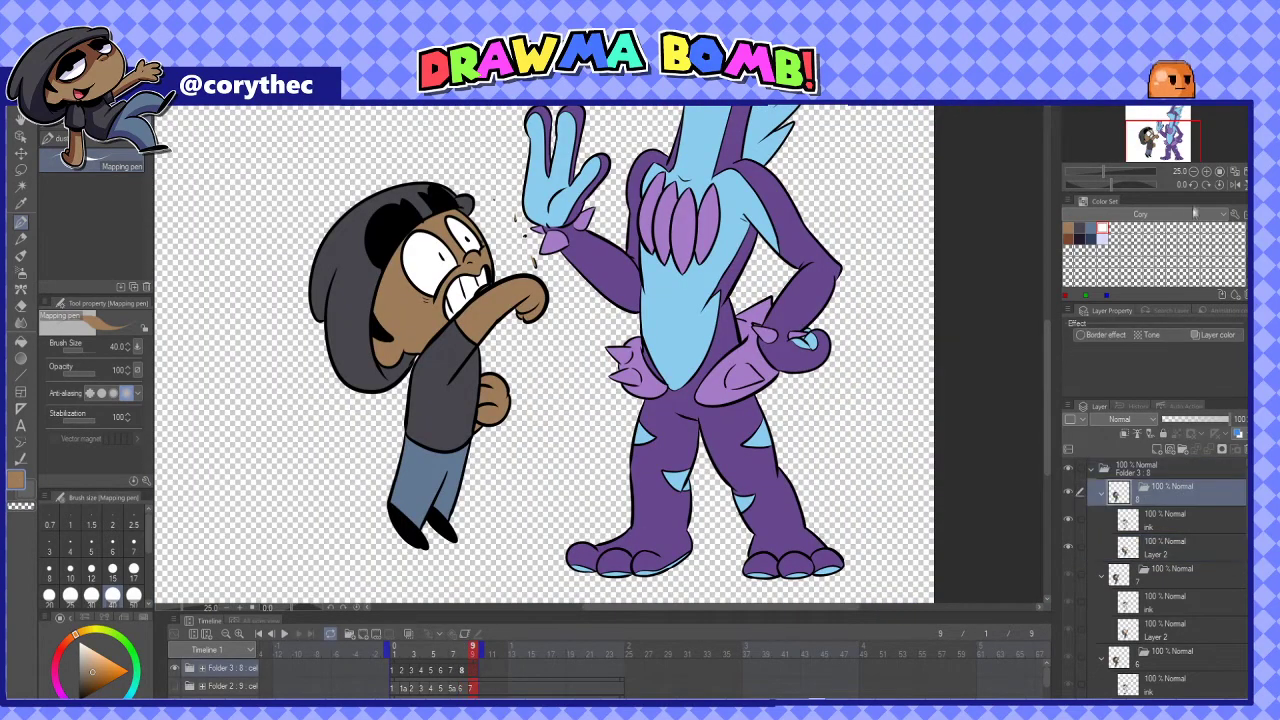
click(177, 687)
drag(656, 434, 670, 494)
click(1181, 600)
key(Left)
click(1170, 497)
click(474, 672)
click(1170, 494)
click(1068, 547)
Erase the old mouth, slapping arm and bent hand from cel 9's ink layer
key(ctrl+plus)
mouse_move(462, 345)
mouse_down()
mouse_move(440, 395)
mouse_move(500, 350)
mouse_move(490, 400)
mouse_move(435, 445)
mouse_up()
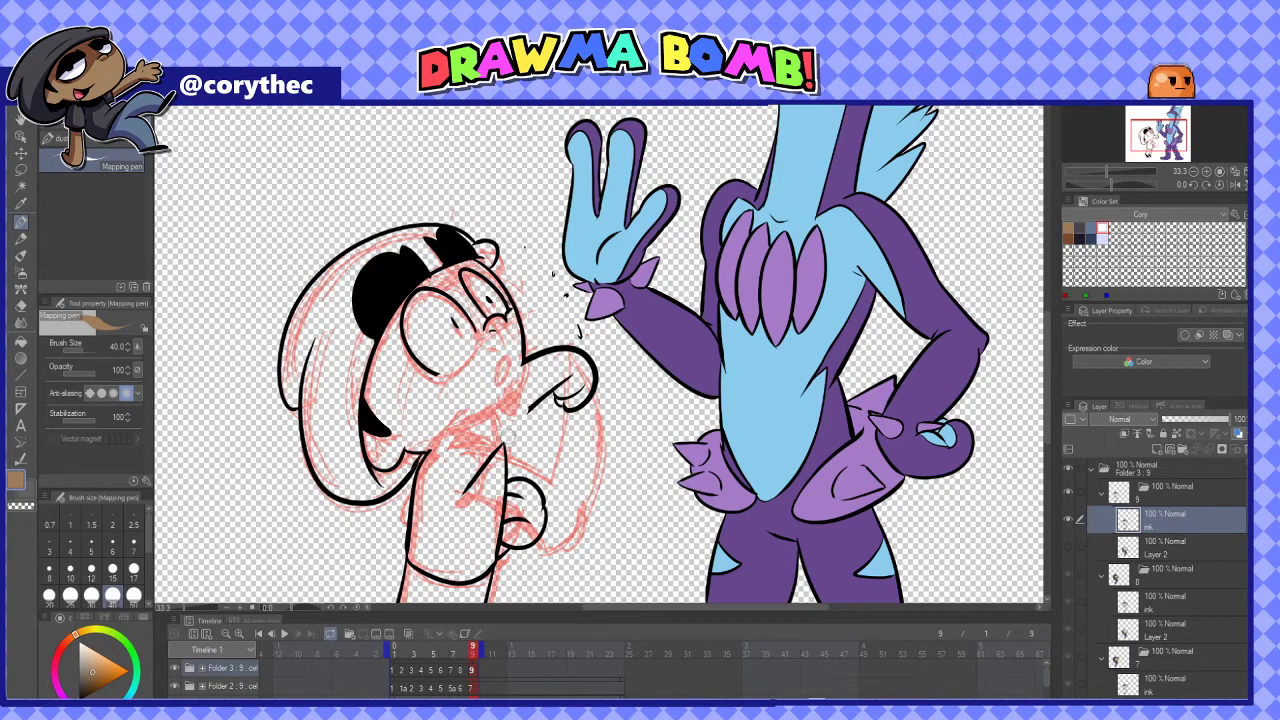
drag(590, 355, 574, 409)
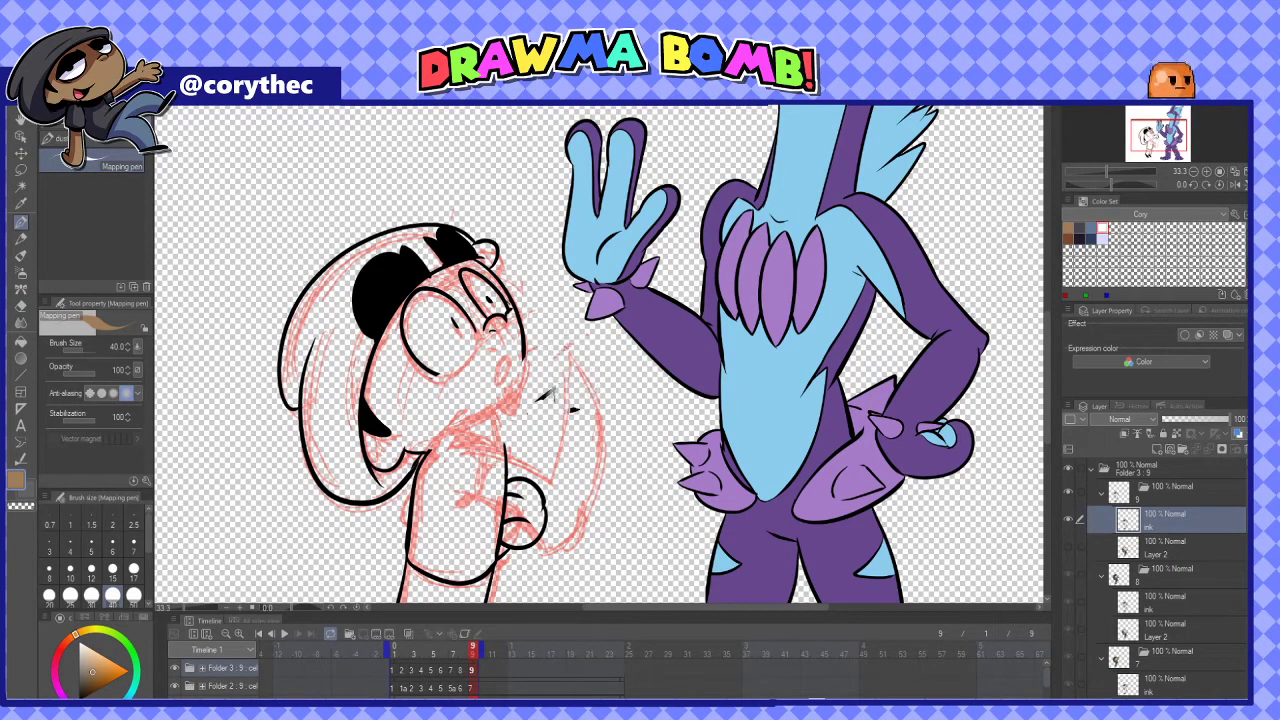
scroll(565, 388, up, 2)
alt+click(235, 270)
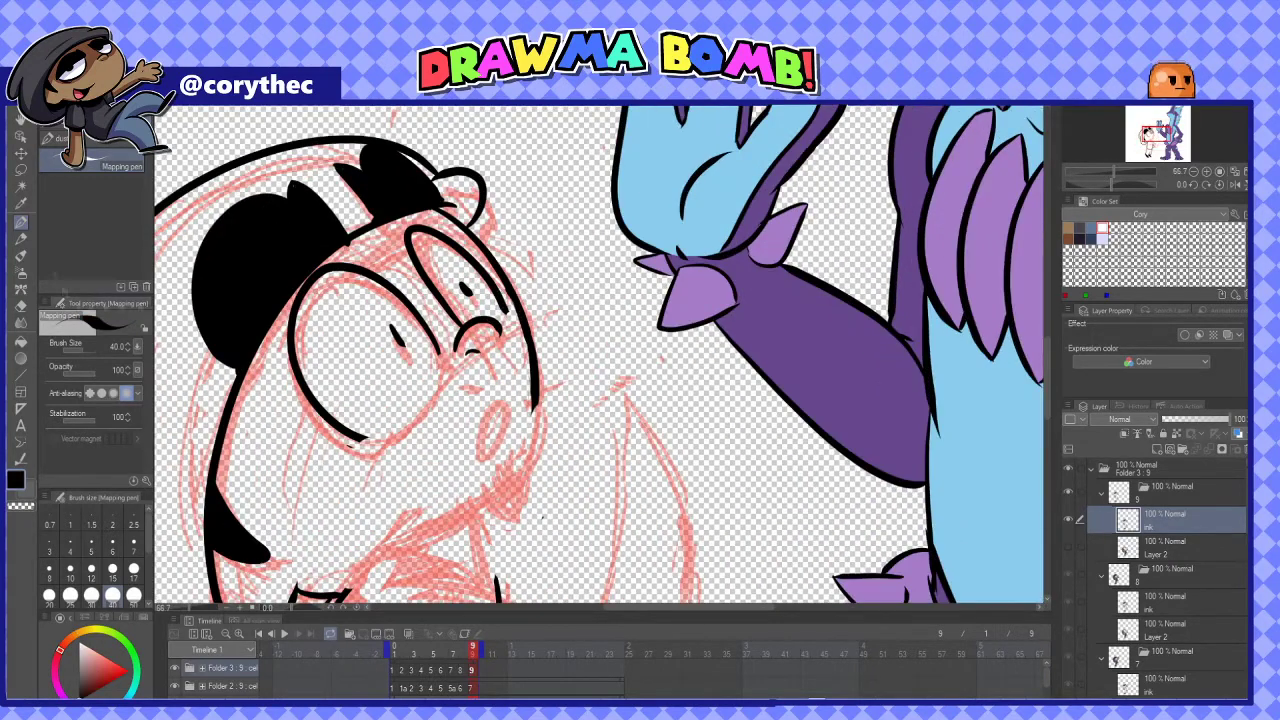
Ink the missing eye outlines, a small open mouth and the face and jaw line in black on cel 9
mouse_move(446, 354)
mouse_down()
mouse_move(349, 440)
mouse_move(388, 456)
mouse_up()
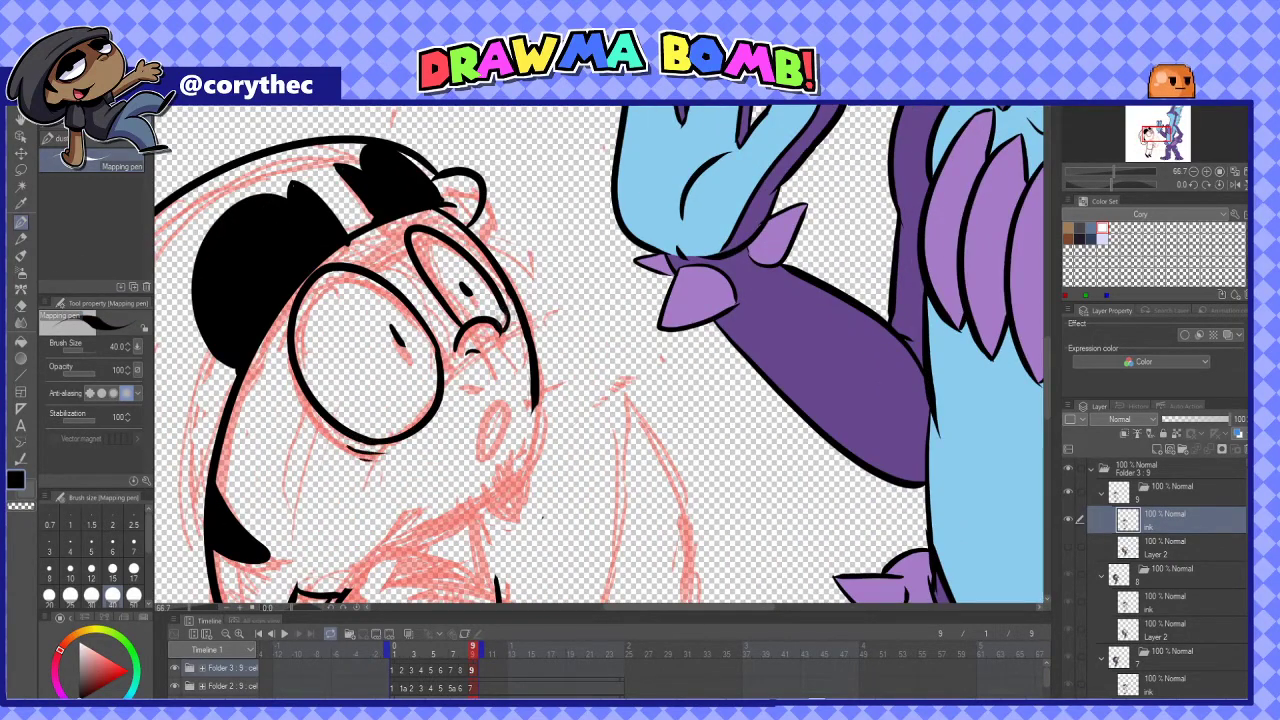
mouse_move(493, 406)
mouse_down()
mouse_move(484, 499)
mouse_move(530, 474)
mouse_move(520, 517)
mouse_up()
drag(534, 382, 522, 472)
mouse_move(490, 507)
mouse_down()
mouse_move(430, 550)
mouse_move(352, 571)
mouse_up()
Finish the jaw and solid black goatee, and clear the old clenched fist from beside the shirt on cel 9
drag(450, 500, 458, 326)
drag(308, 403, 303, 417)
drag(398, 389, 306, 414)
mouse_move(520, 440)
mouse_down()
mouse_move(506, 408)
mouse_move(480, 575)
mouse_up()
mouse_move(500, 585)
mouse_down()
mouse_move(535, 445)
mouse_move(517, 580)
mouse_up()
drag(540, 520, 525, 446)
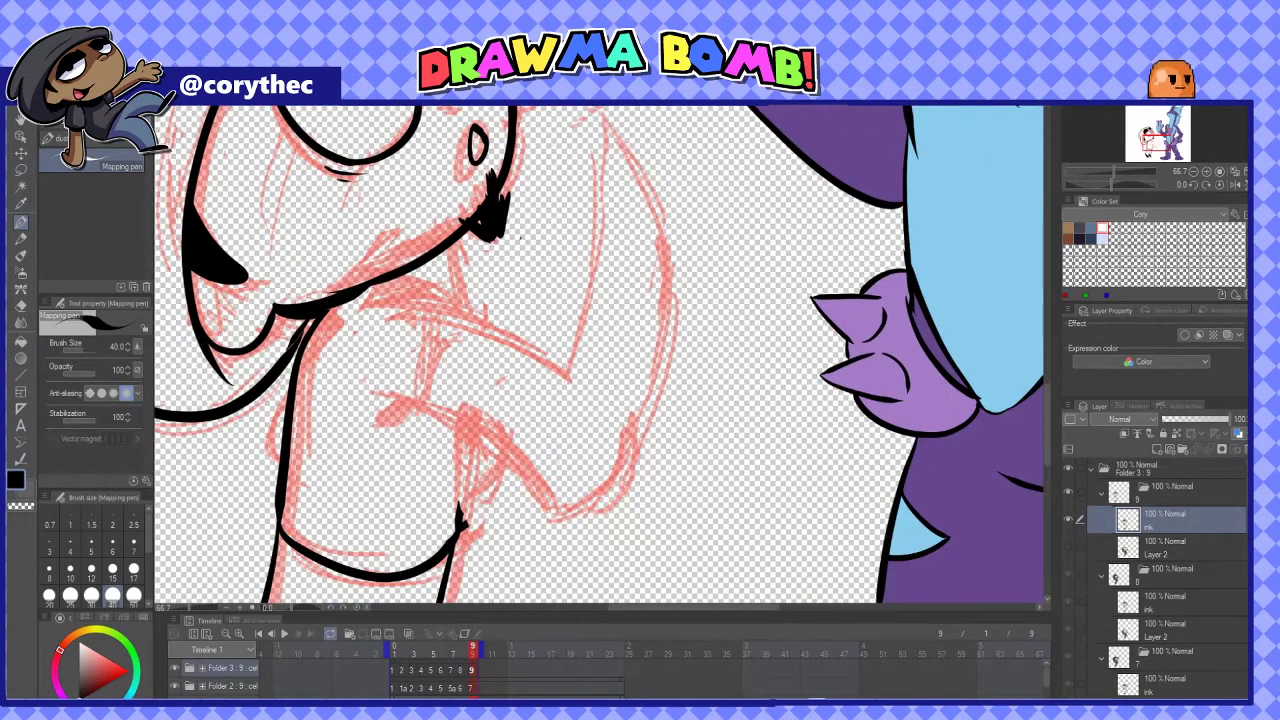
Ink the bent arm with its sleeve, elbow and upswept forearm, plus the shirt's edge, over the rough on cel 9
mouse_move(360, 288)
mouse_down()
mouse_move(570, 381)
mouse_move(568, 490)
mouse_move(578, 252)
mouse_up()
key(ctrl+z)
drag(600, 175, 560, 290)
mouse_move(600, 225)
mouse_down()
mouse_move(645, 330)
mouse_move(640, 450)
mouse_up()
drag(600, 450, 627, 294)
drag(672, 385, 628, 438)
mouse_move(648, 422)
mouse_down()
mouse_move(550, 460)
mouse_move(533, 418)
mouse_move(475, 377)
mouse_move(380, 350)
mouse_move(420, 345)
mouse_move(455, 245)
mouse_up()
drag(440, 200, 390, 232)
Compare cel 9 with the preceding frames and shift its ink and colour layers slightly downward
key(ctrl+minus)
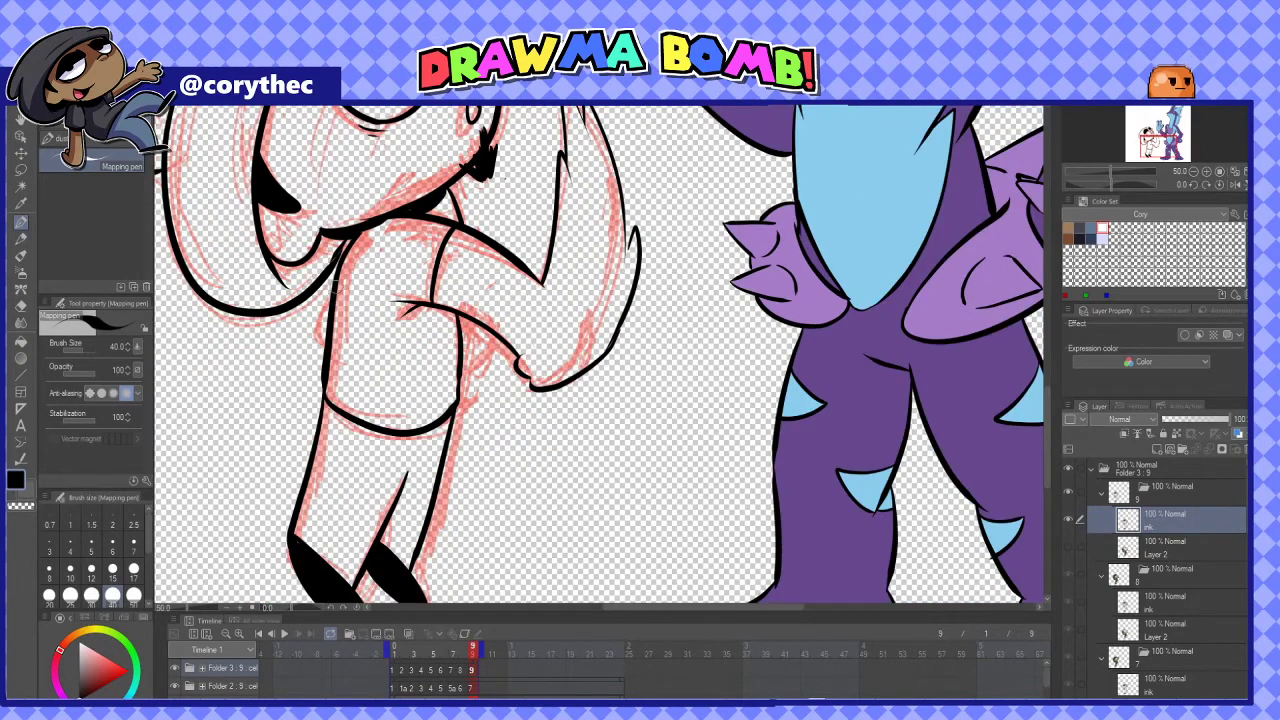
key(comma)
key(comma)
key(comma)
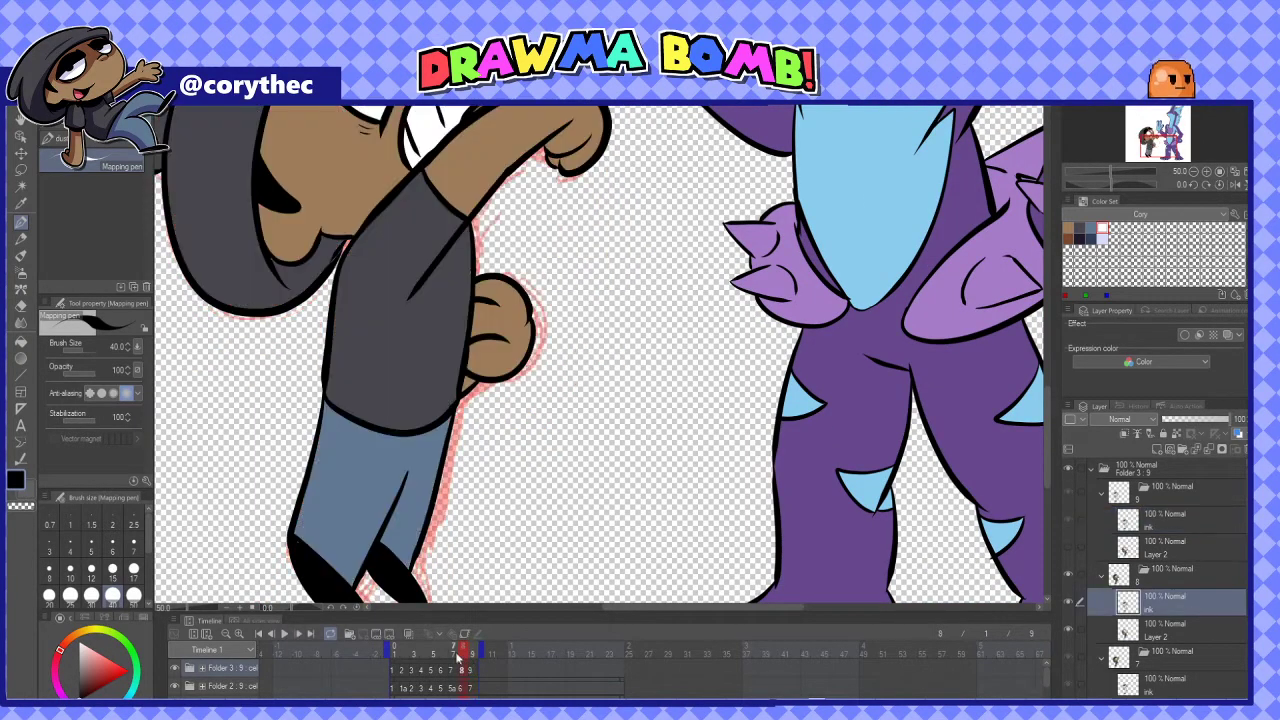
key(period)
key(period)
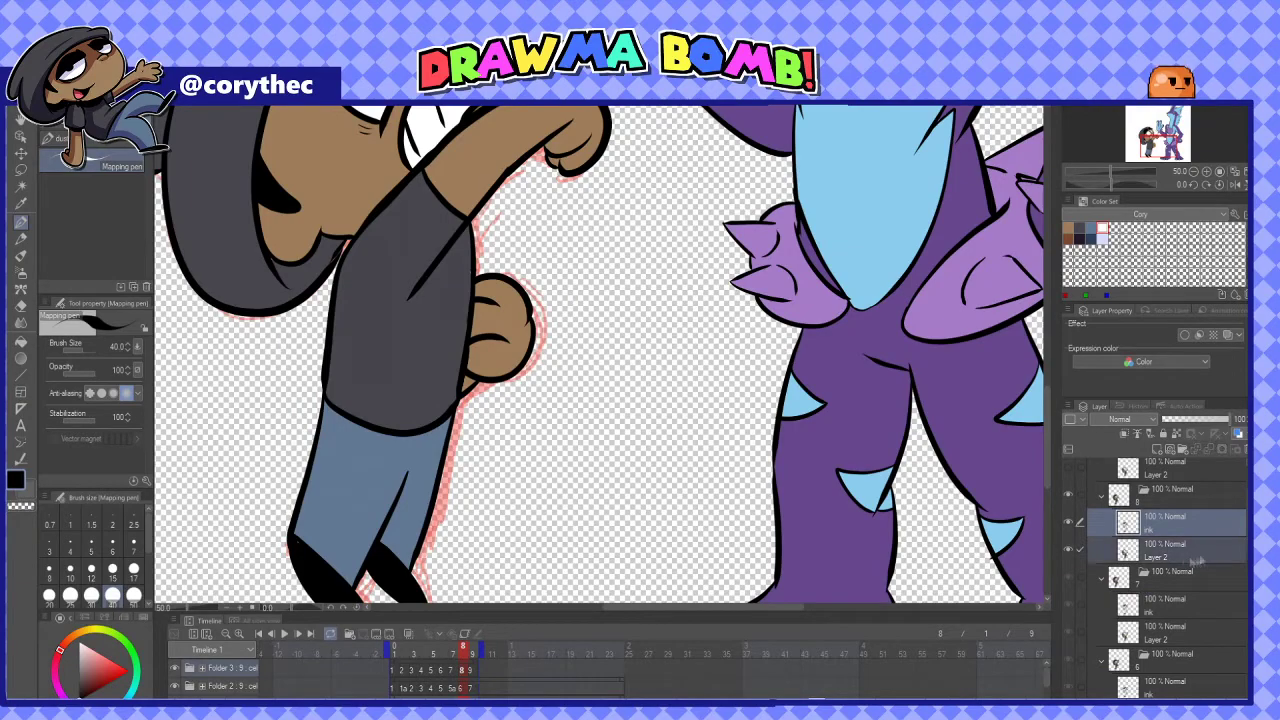
key(k)
key(period)
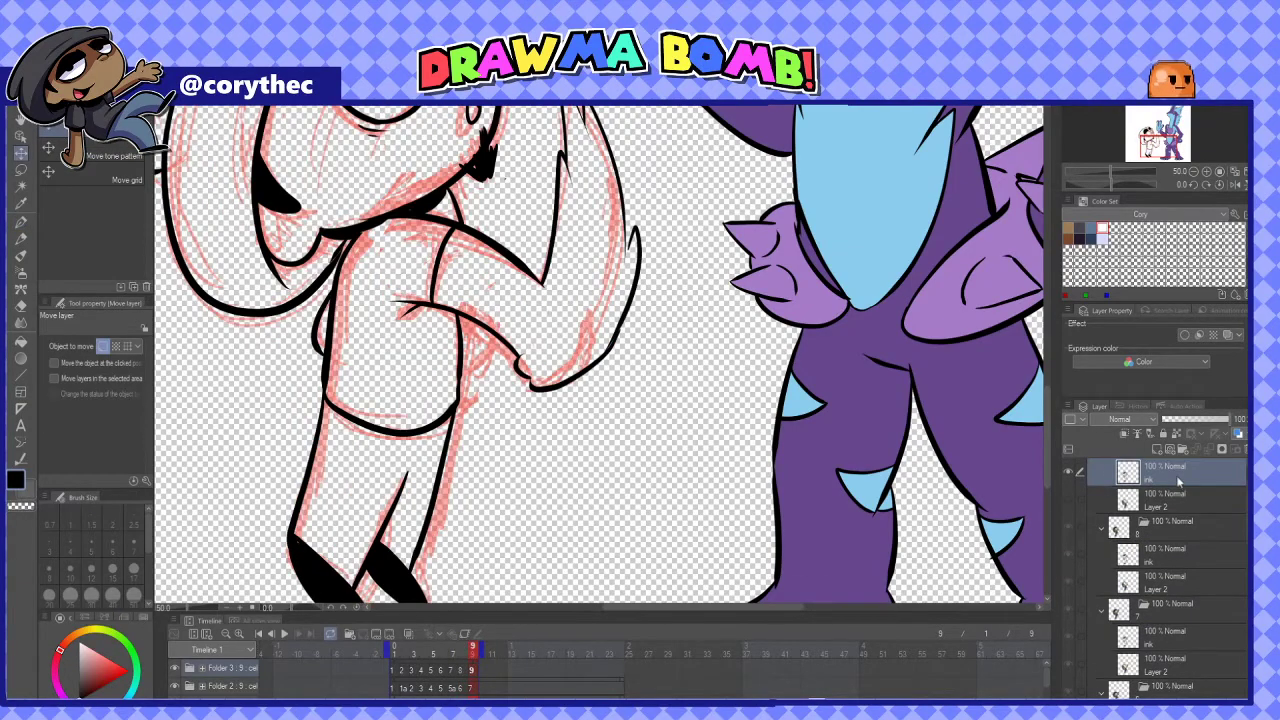
shift+click(1177, 508)
drag(560, 400, 570, 414)
Flip between frames 8 and 9 to check the motion, and clear everything from cel 9's colour layer
key(ctrl+minus)
key(ctrl+minus)
mouse_move(472, 656)
mouse_down()
mouse_move(437, 655)
mouse_move(464, 650)
mouse_up()
click(485, 656)
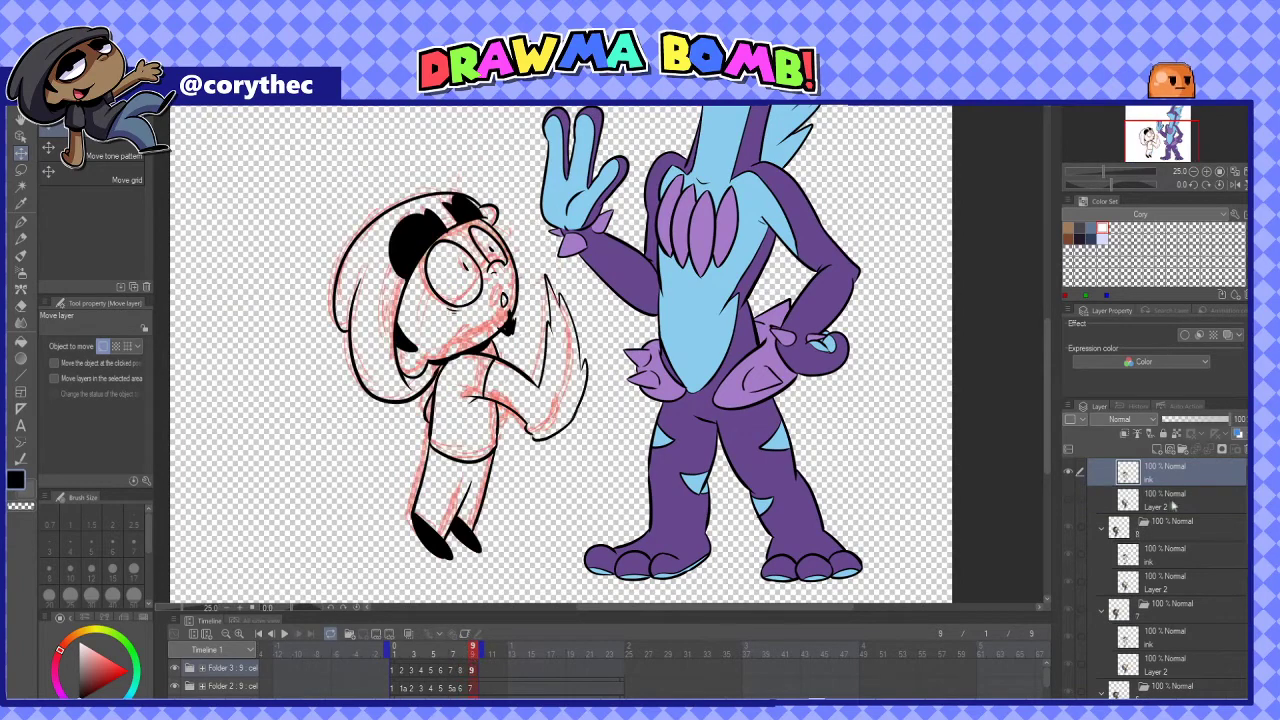
click(1068, 499)
key(Delete)
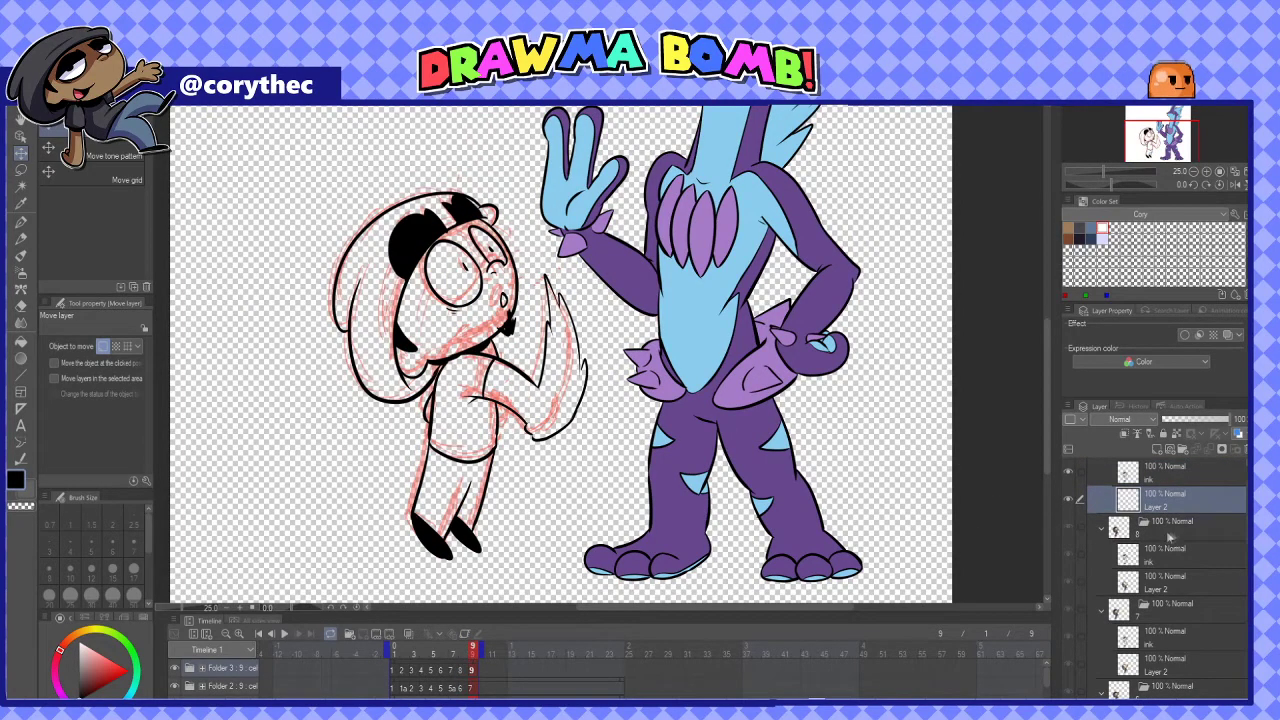
Turn on onion skin at frame 9 and hide the rough animation folder
mouse_move(472, 650)
mouse_down()
mouse_move(436, 658)
mouse_move(474, 663)
mouse_up()
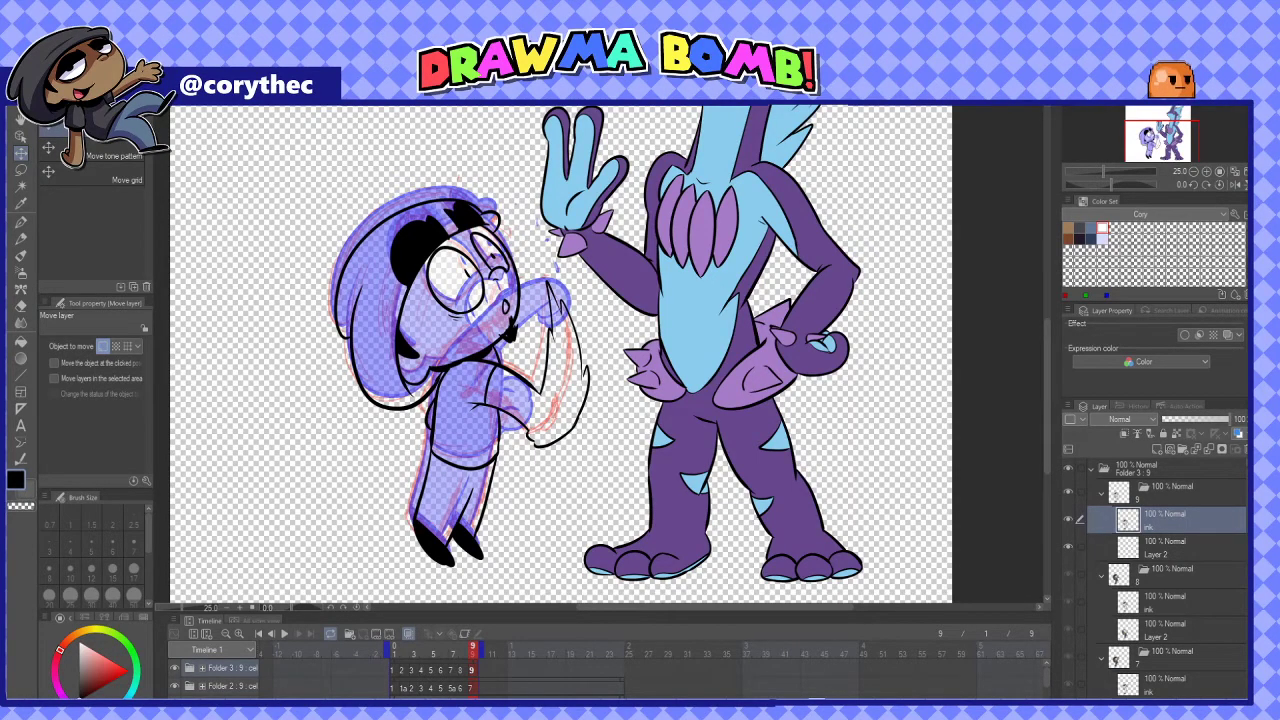
click(1196, 545)
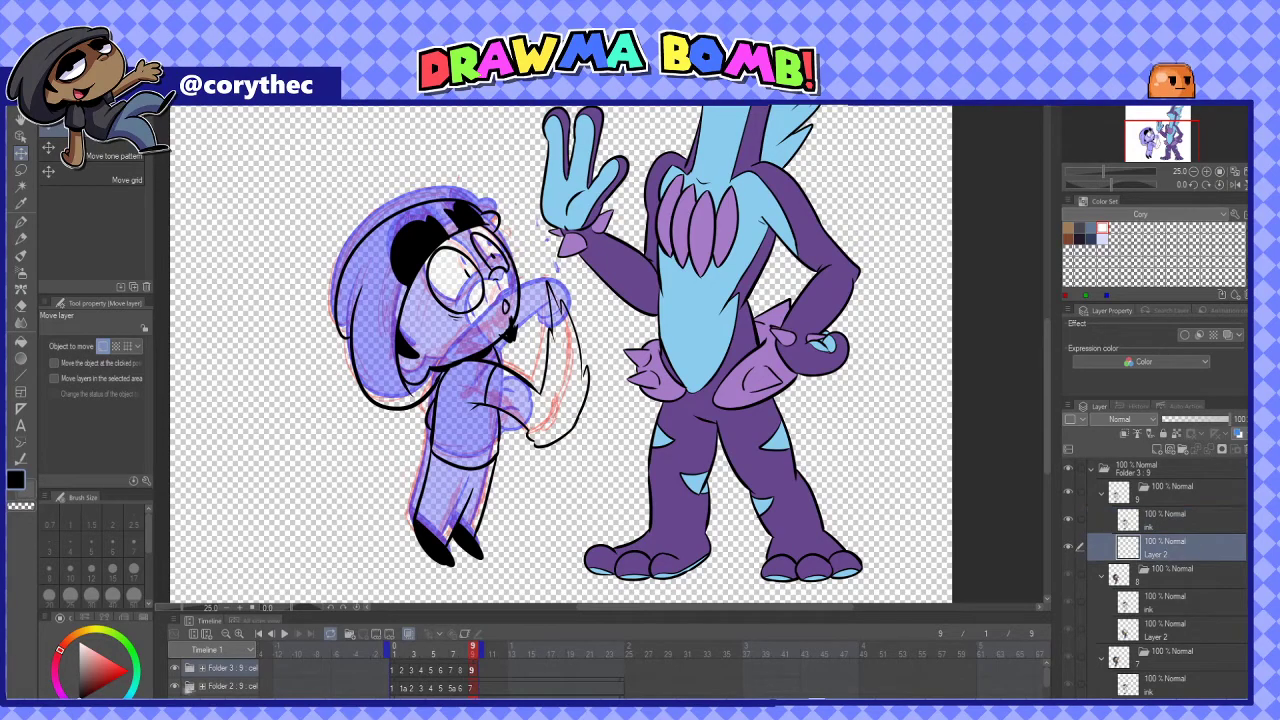
key(w)
scroll(573, 390, up, 2)
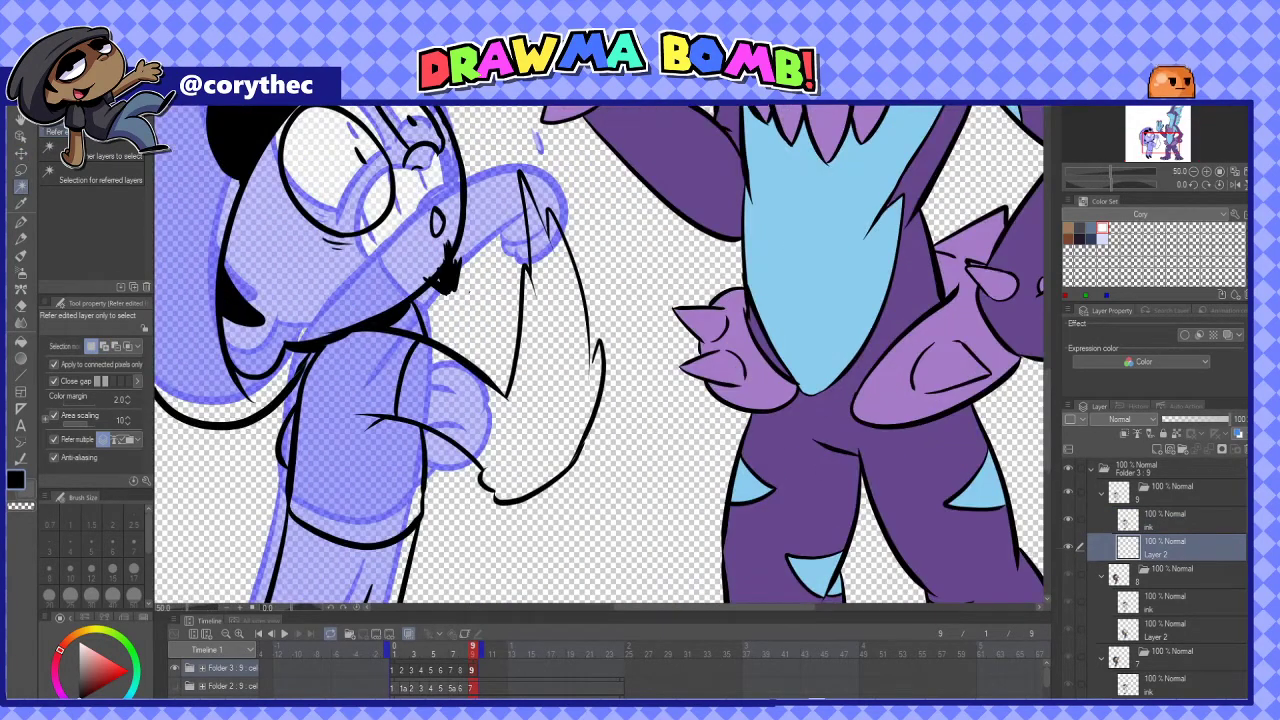
Close the gaps in the raised forearm's outline on cel 9's ink layer
click(1170, 523)
key(p)
scroll(571, 362, up, 1)
drag(597, 376, 612, 346)
scroll(650, 533, down, 1)
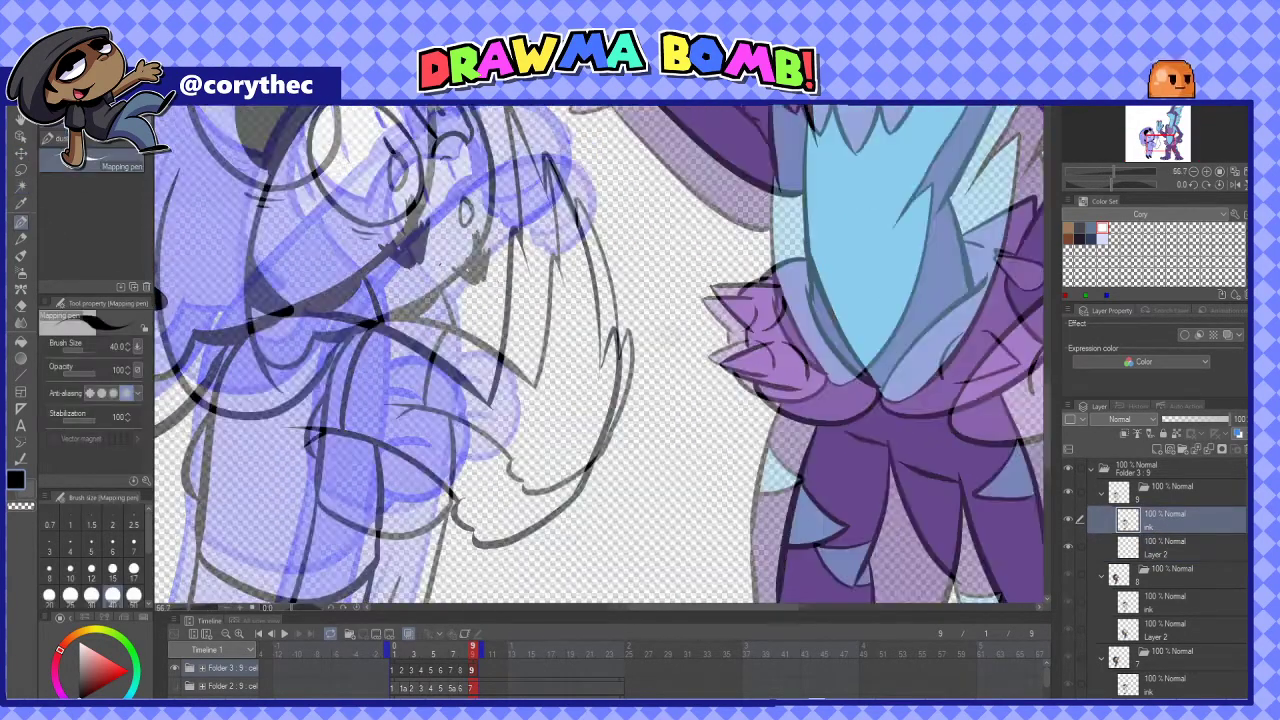
drag(668, 522, 745, 490)
Fill the figure's face and bent arm with the brown skin colour on cel 9's colour layer
click(1180, 547)
key(w)
click(1069, 229)
shift+click(385, 282)
mouse_move(560, 300)
mouse_down()
mouse_move(614, 528)
mouse_move(577, 209)
mouse_up()
key(alt+Delete)
key(ctrl+d)
Ink the small rounded far hand behind the shirt's edge on cel 9 and colour it brown
click(1170, 520)
key(p)
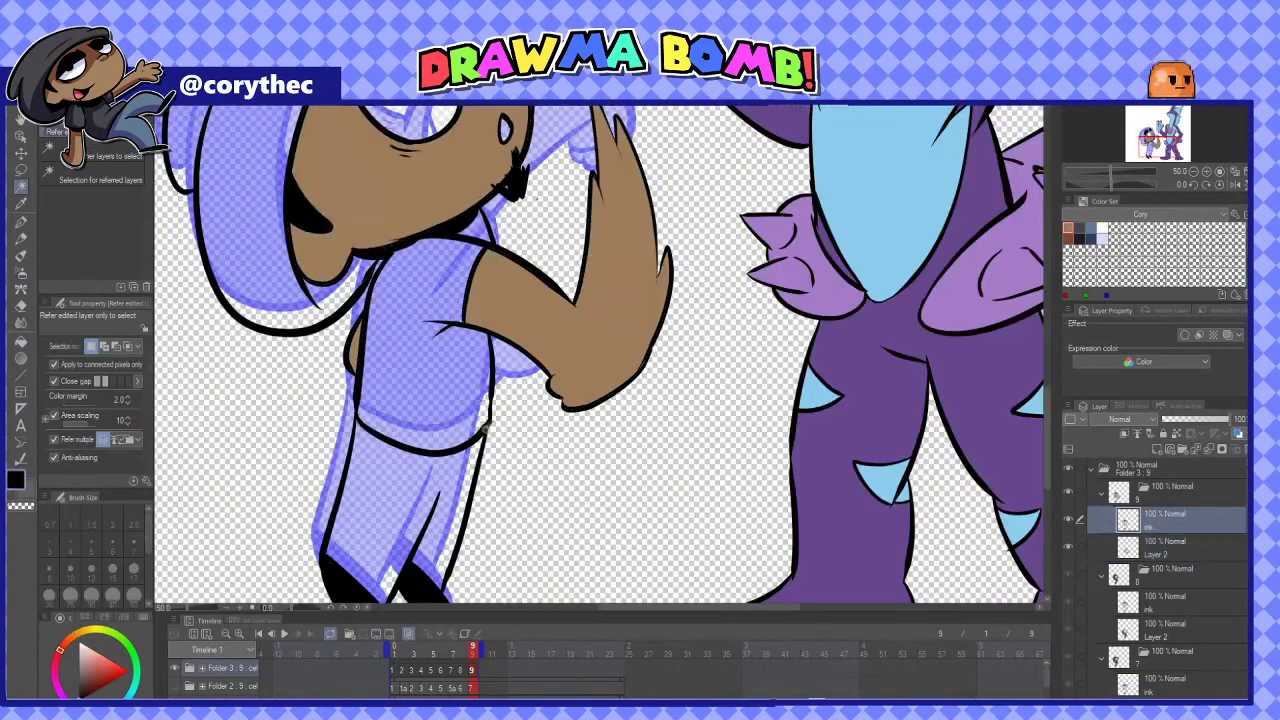
scroll(487, 428, up, 1)
drag(497, 362, 487, 440)
key(w)
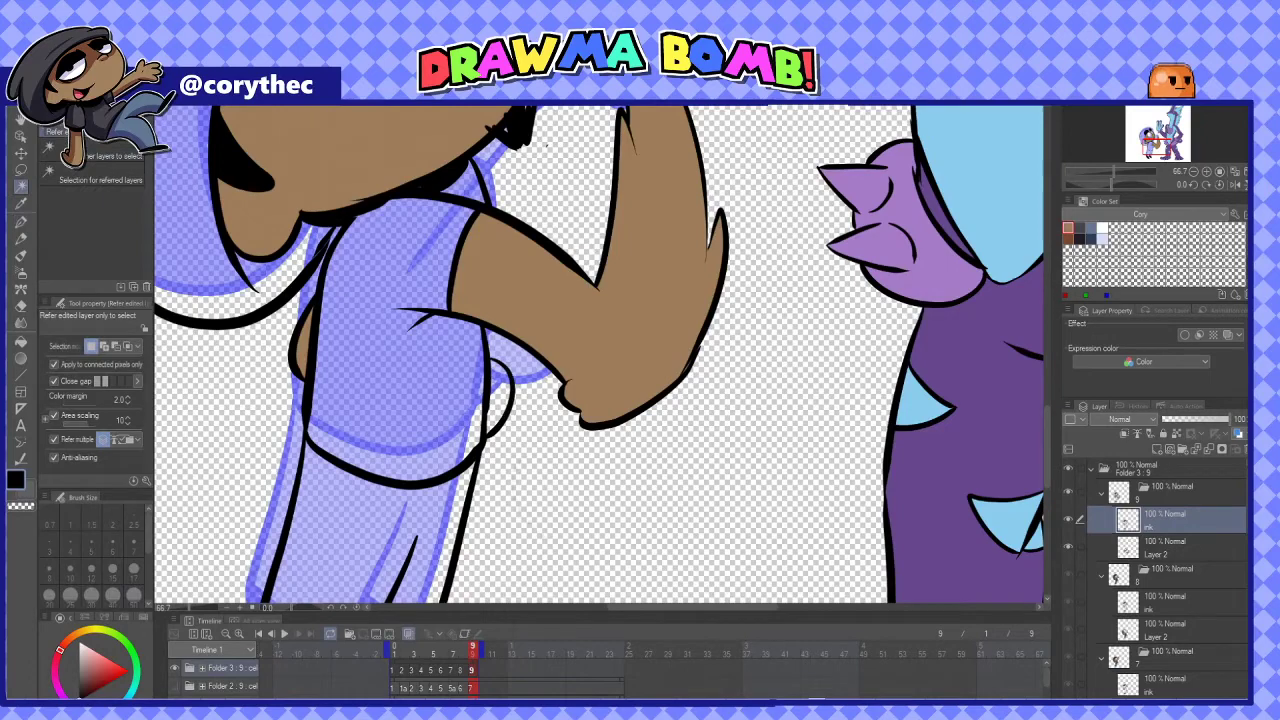
click(1180, 547)
click(500, 385)
click(1069, 229)
Fill the figure's shirt and hat with dark grey on cel 9's colour layer
click(1080, 228)
click(400, 280)
mouse_move(400, 280)
mouse_down()
mouse_move(470, 430)
mouse_move(558, 474)
mouse_up()
scroll(558, 474, down, 1)
shift+click(585, 117)
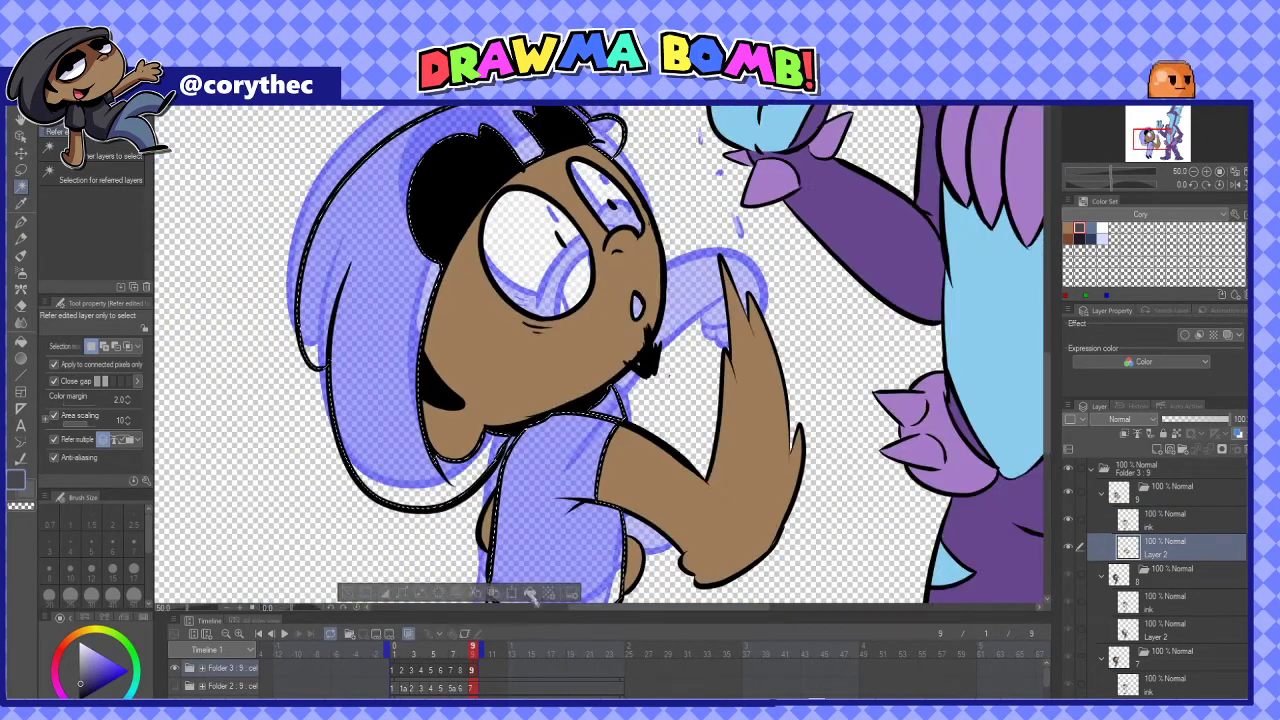
key(alt+Delete)
Fill the figure's trousers with the denim blue on cel 9's colour layer
click(1091, 228)
drag(560, 520, 549, 290)
click(530, 430)
key(alt+Delete)
Fill the figure's eyes and small mouth with white on cel 9's colour layer
drag(585, 230, 545, 490)
click(1102, 228)
click(545, 225)
shift+click(490, 280)
shift+click(587, 336)
key(alt+Delete)
scroll(600, 358, down, 3)
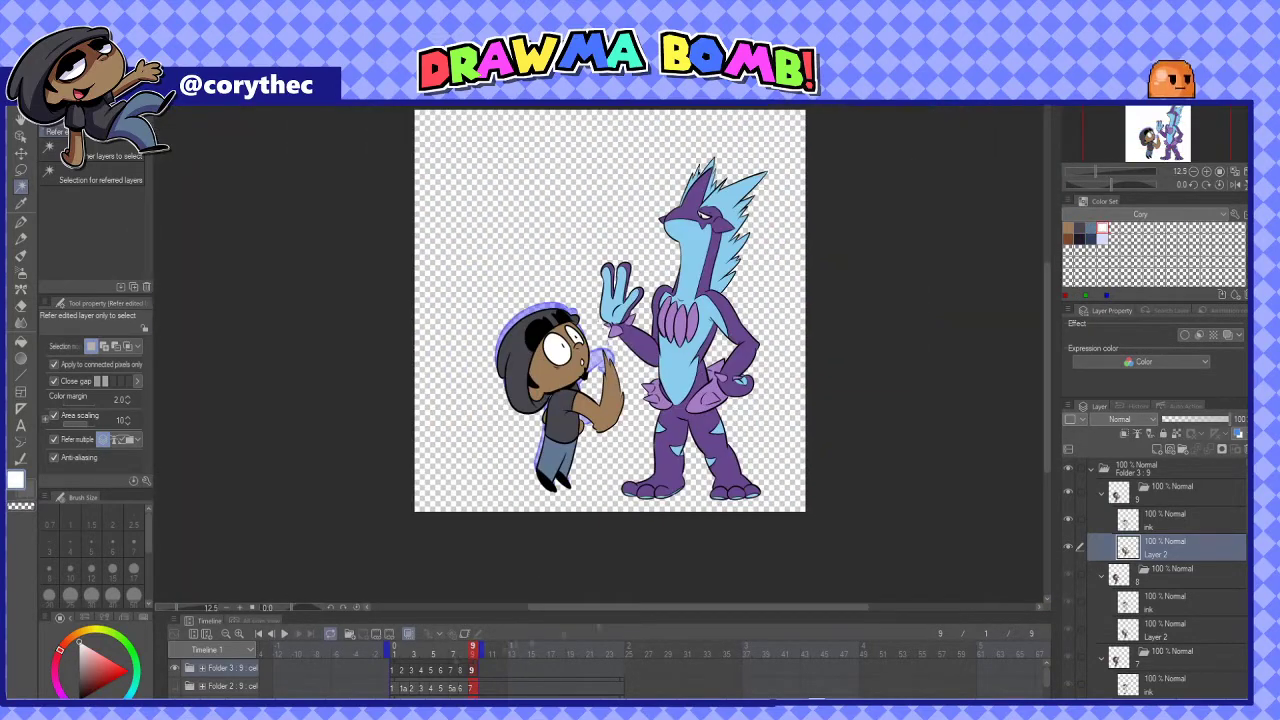
Show the white background and the horizon line layer, and play back the animation
click(175, 675)
click(175, 692)
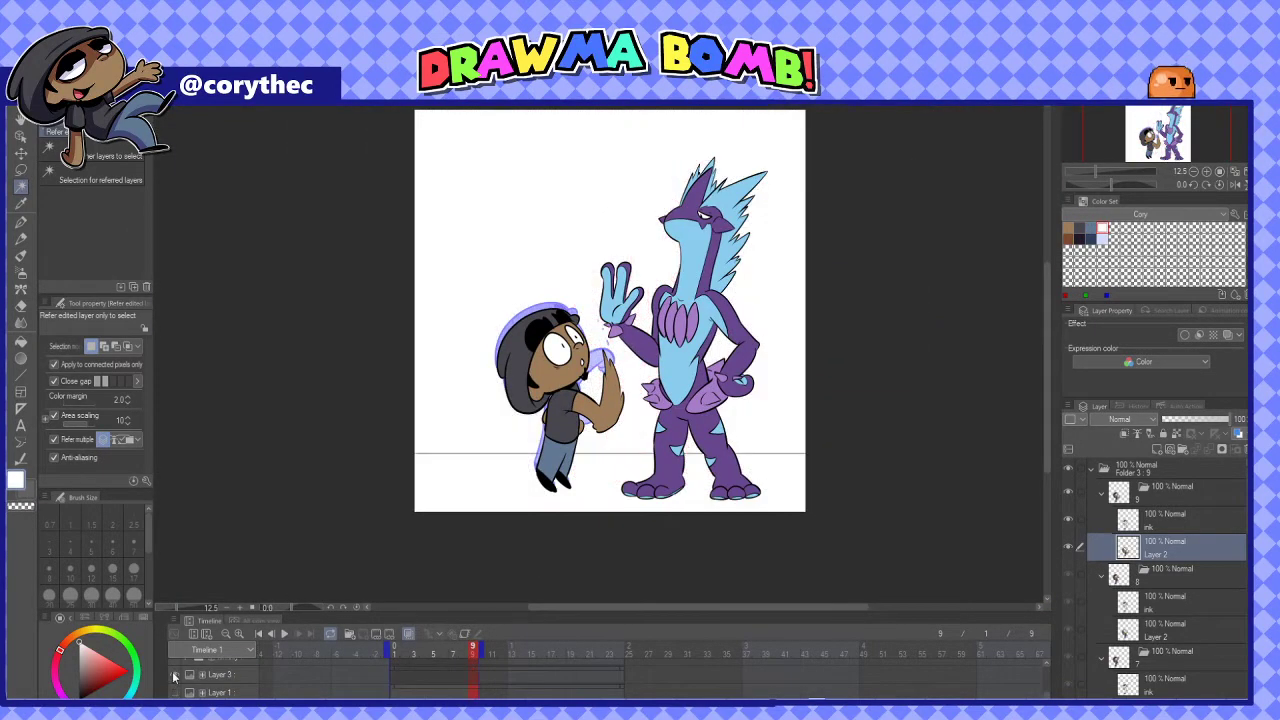
click(284, 633)
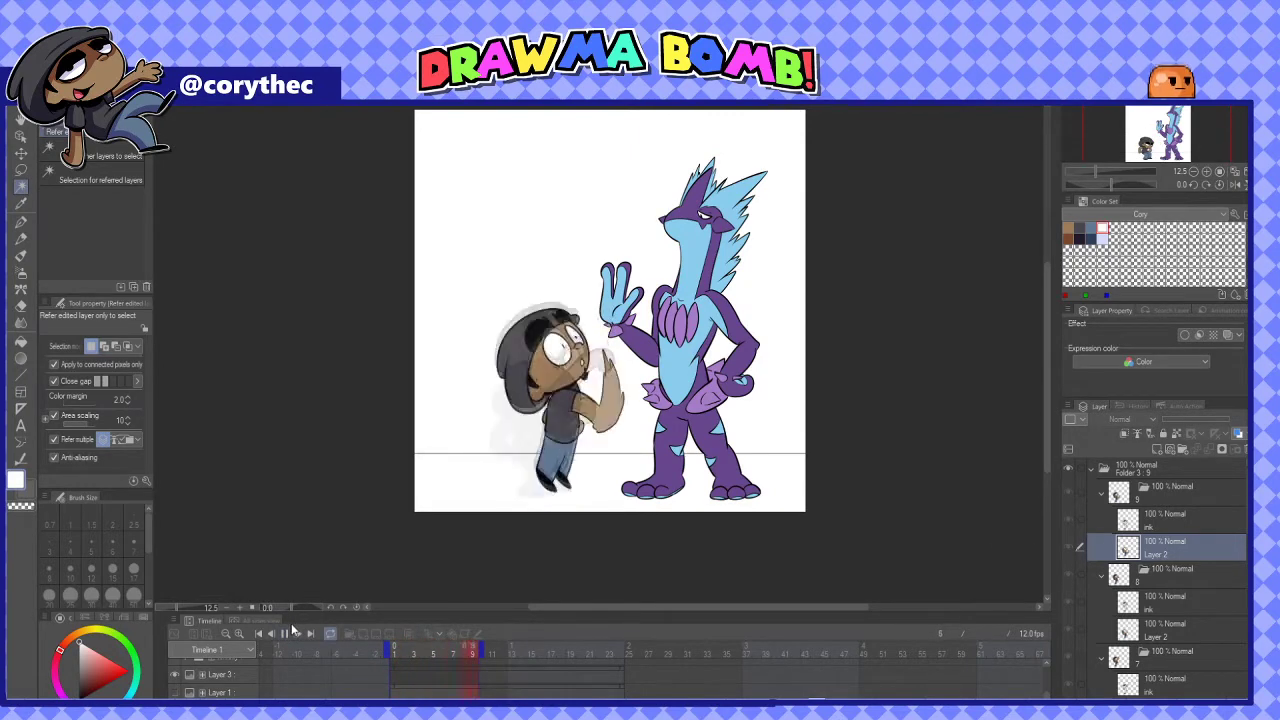
click(288, 634)
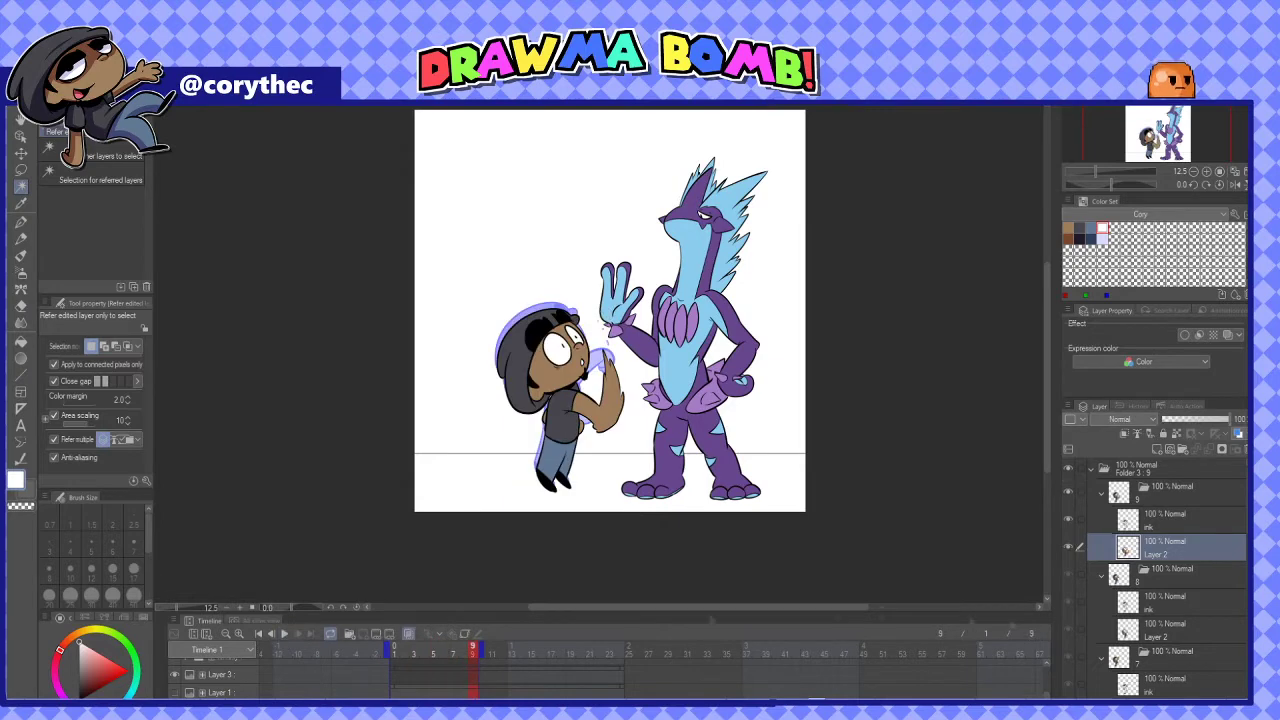
Draw a filled dark grey oval shadow beneath the figure's feet on a new bottom layer in cel 1
key(p)
scroll(550, 490, up, 3)
key(ctrl+shift+n)
mouse_move(472, 482)
mouse_down()
mouse_move(449, 493)
mouse_move(575, 482)
mouse_up()
key(w)
click(554, 497)
click(588, 529)
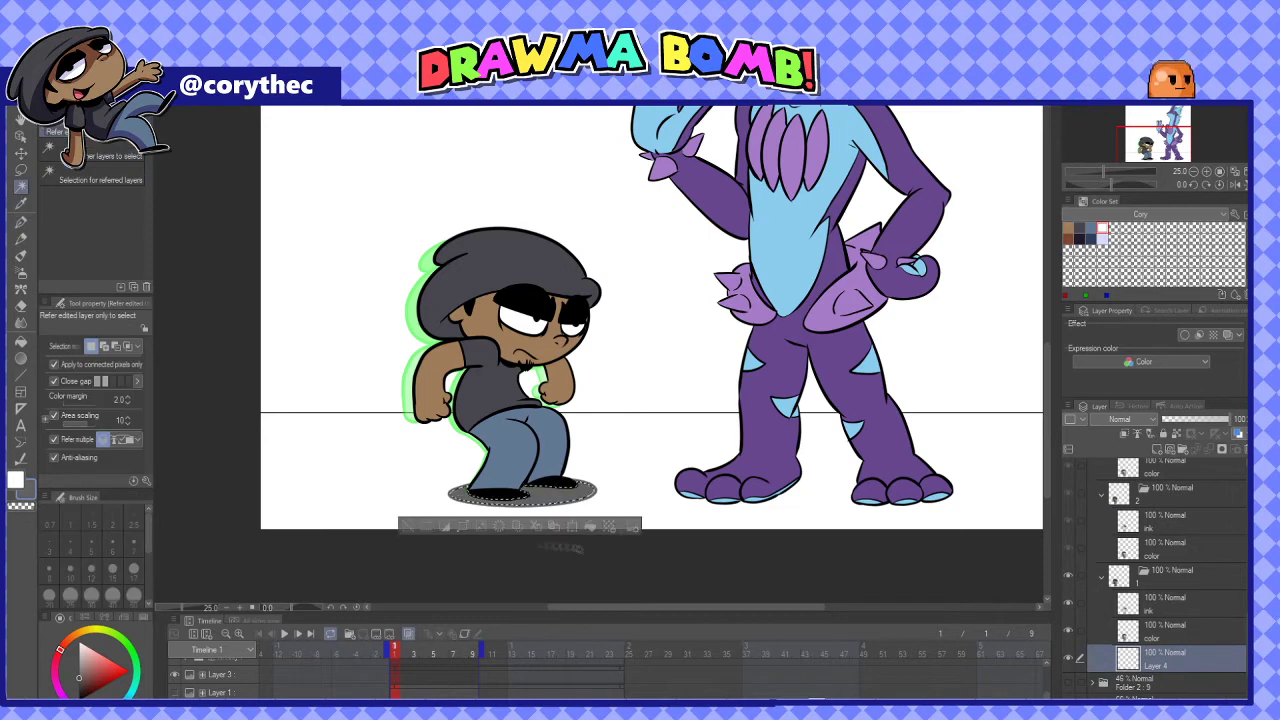
click(79, 688)
key(ctrl+d)
key(g)
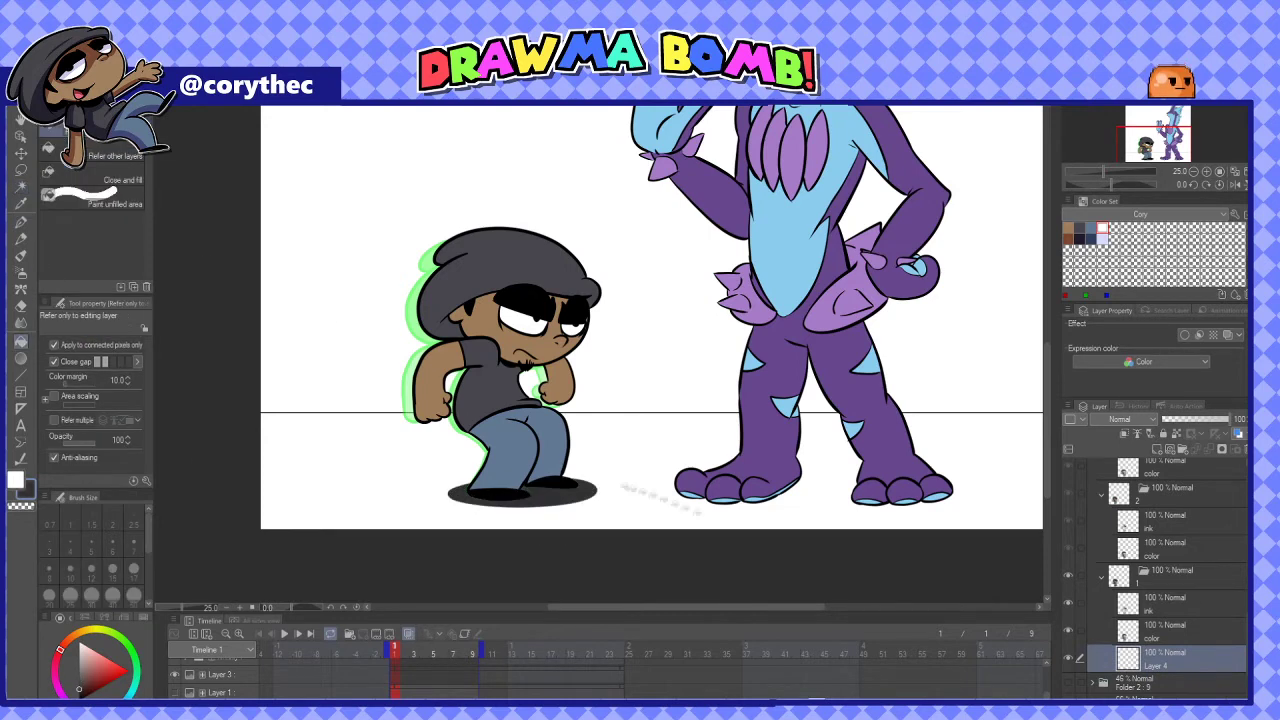
Copy the shadow layer into cel 2's folder and adjust its position under the feet
click(1166, 662)
drag(1172, 668, 1197, 568)
click(1180, 495)
click(22, 155)
drag(545, 527, 567, 509)
key(ctrl+z)
click(1166, 577)
Paint over the gaps in cel 2's shadow where the shoes overlap it, temporarily hiding the ink and colour layers
key(p)
scroll(459, 499, up, 2)
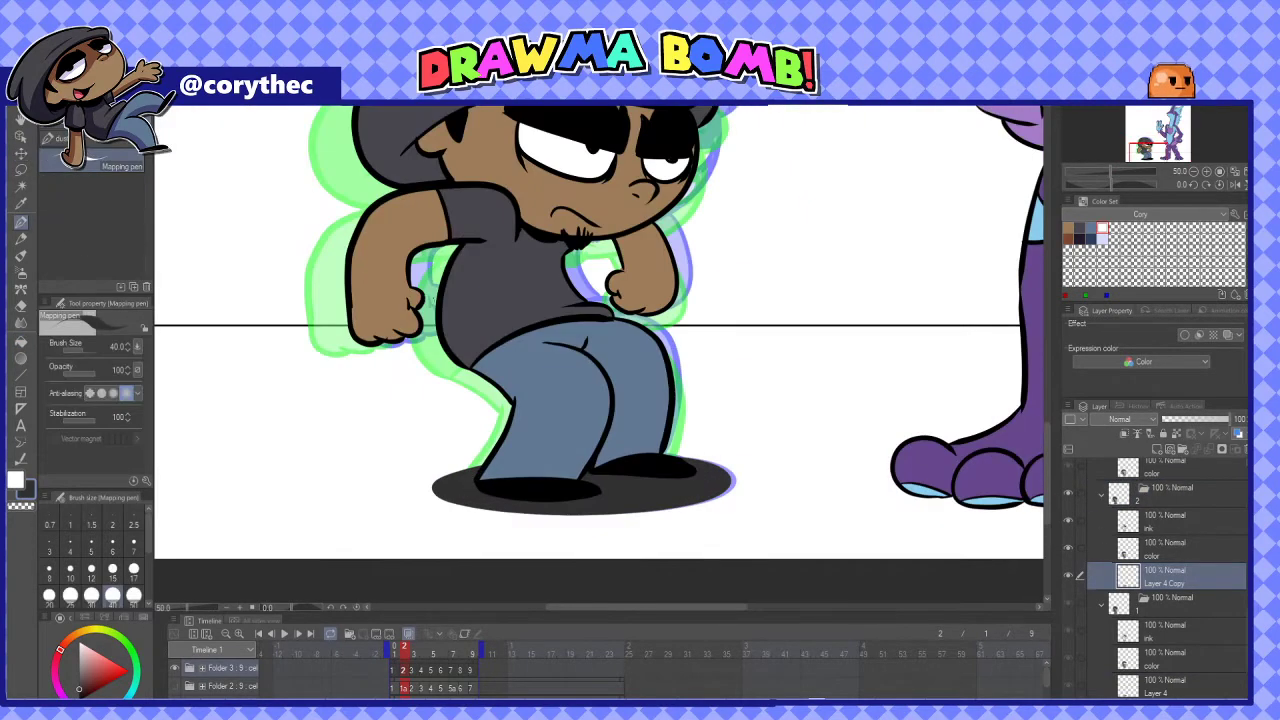
click(1068, 548)
click(1068, 521)
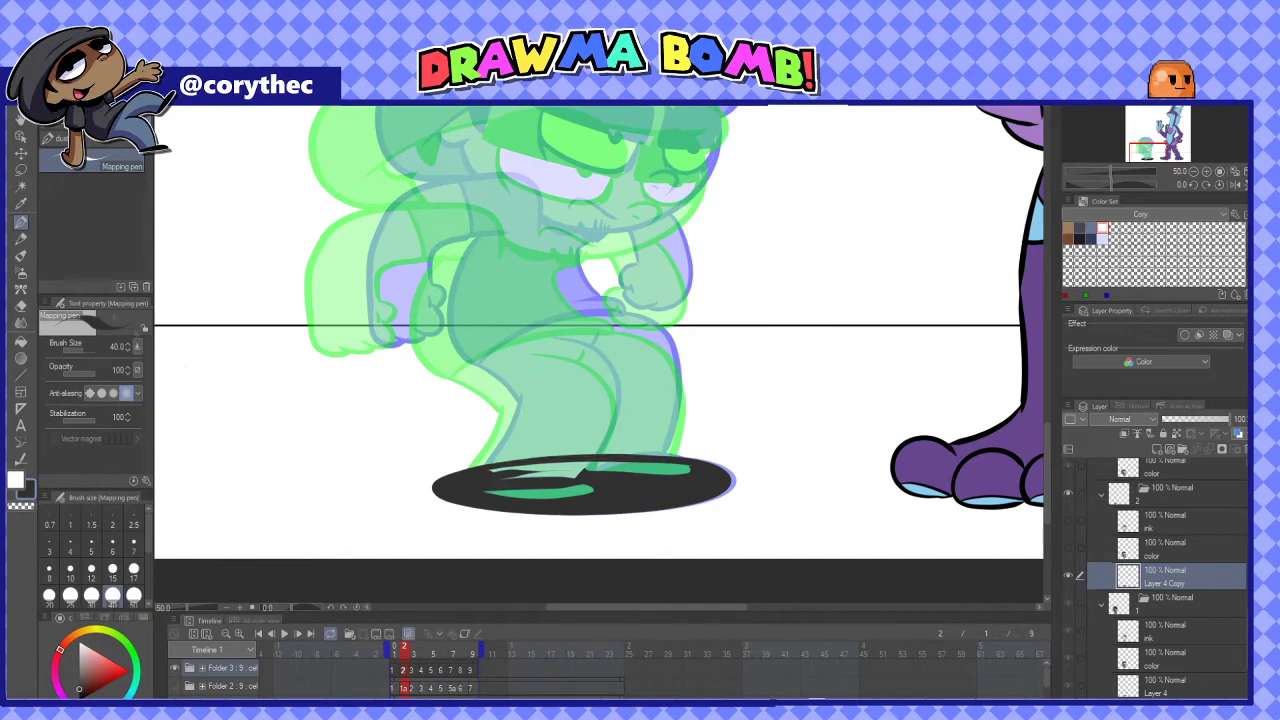
key(b)
mouse_move(680, 466)
mouse_down()
mouse_move(540, 480)
mouse_move(592, 478)
mouse_up()
drag(490, 488, 592, 492)
click(1068, 521)
click(1068, 548)
scroll(1160, 580, up, 2)
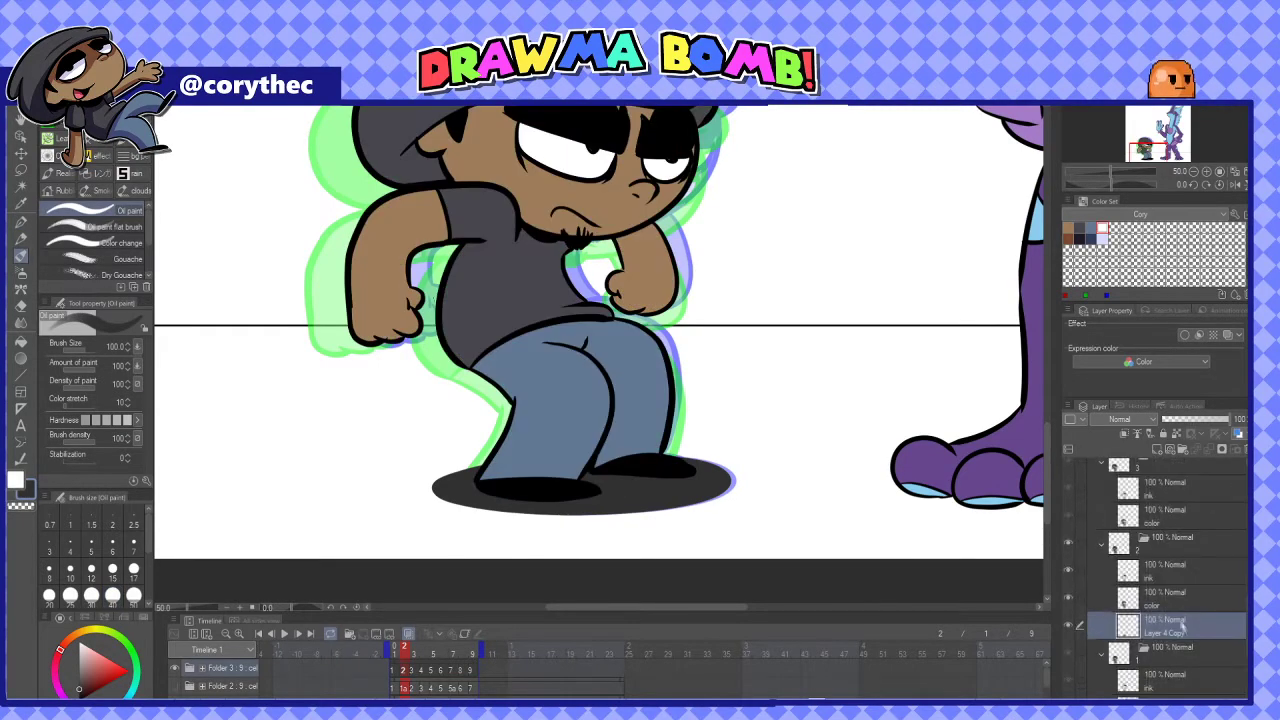
Place a copy of the shadow layer in cel 3 and shift it slightly left under the feet
key(ctrl+Right)
key(k)
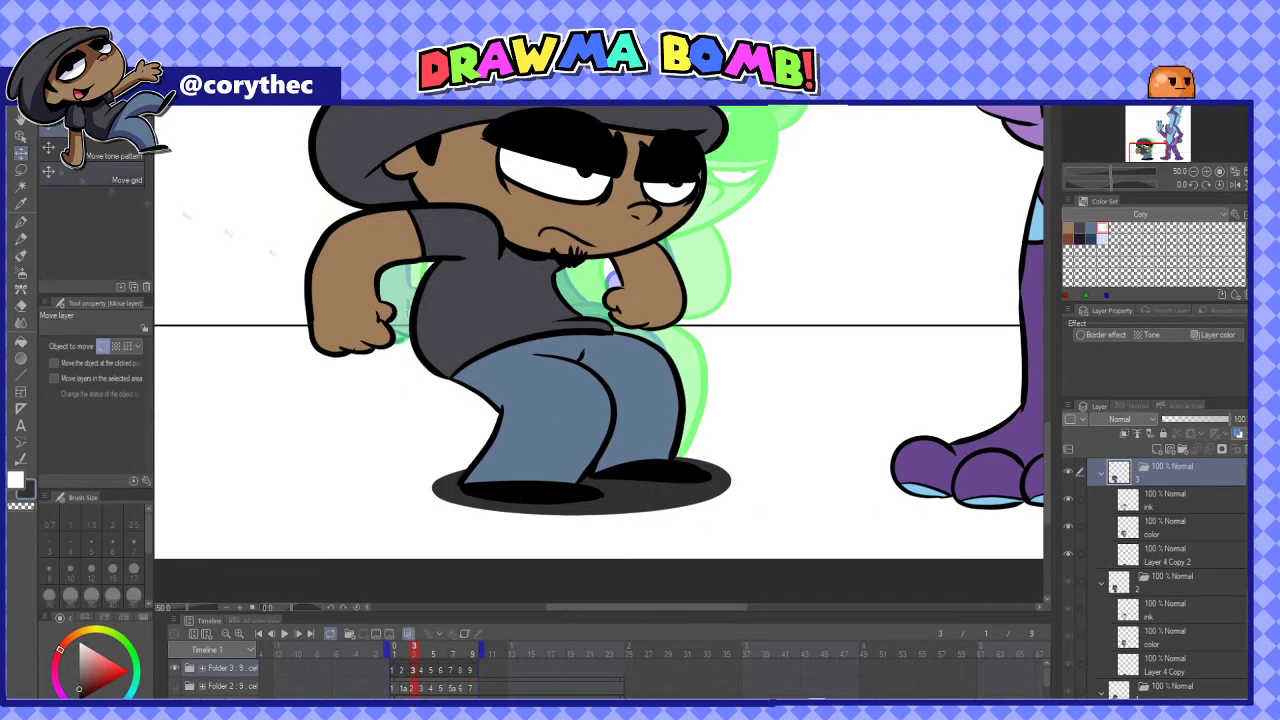
click(1180, 555)
scroll(1180, 580, up, 2)
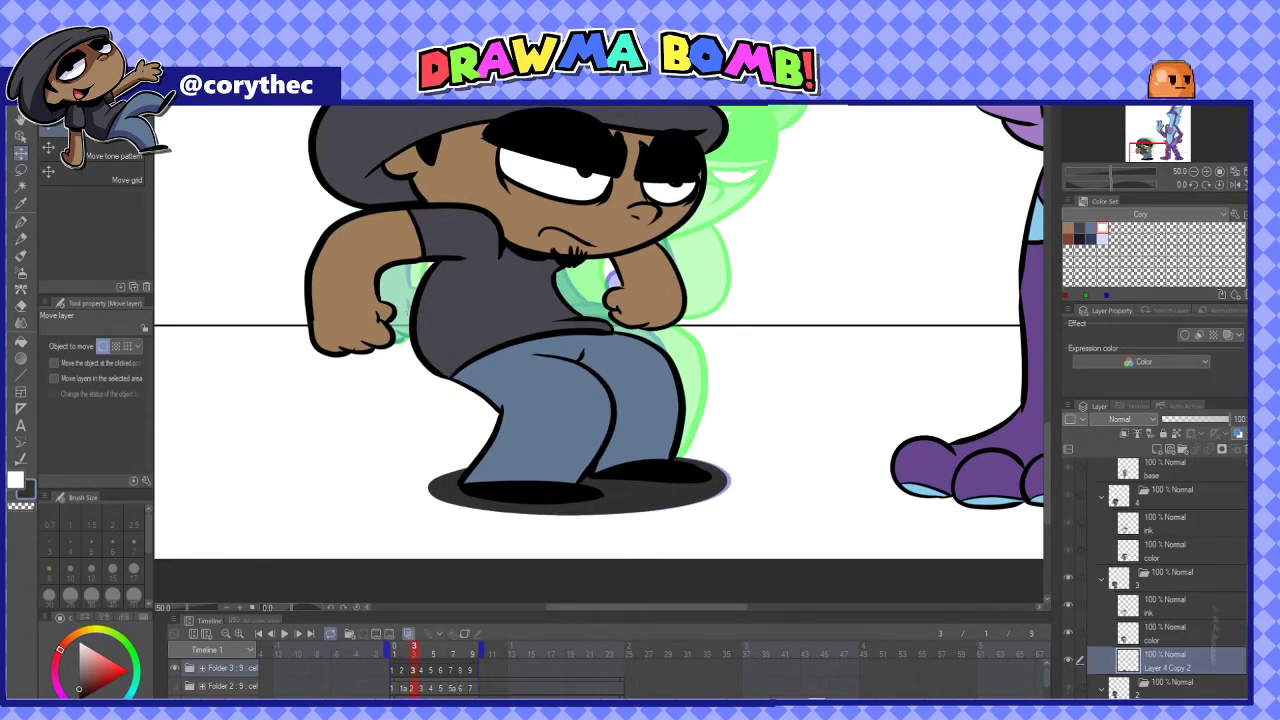
Copy the shadow layer into cel 4 and shift it slightly right under the feet
drag(1215, 660, 1208, 575)
key(ctrl+Right)
scroll(1208, 570, up, 2)
click(1180, 618)
drag(686, 504, 699, 509)
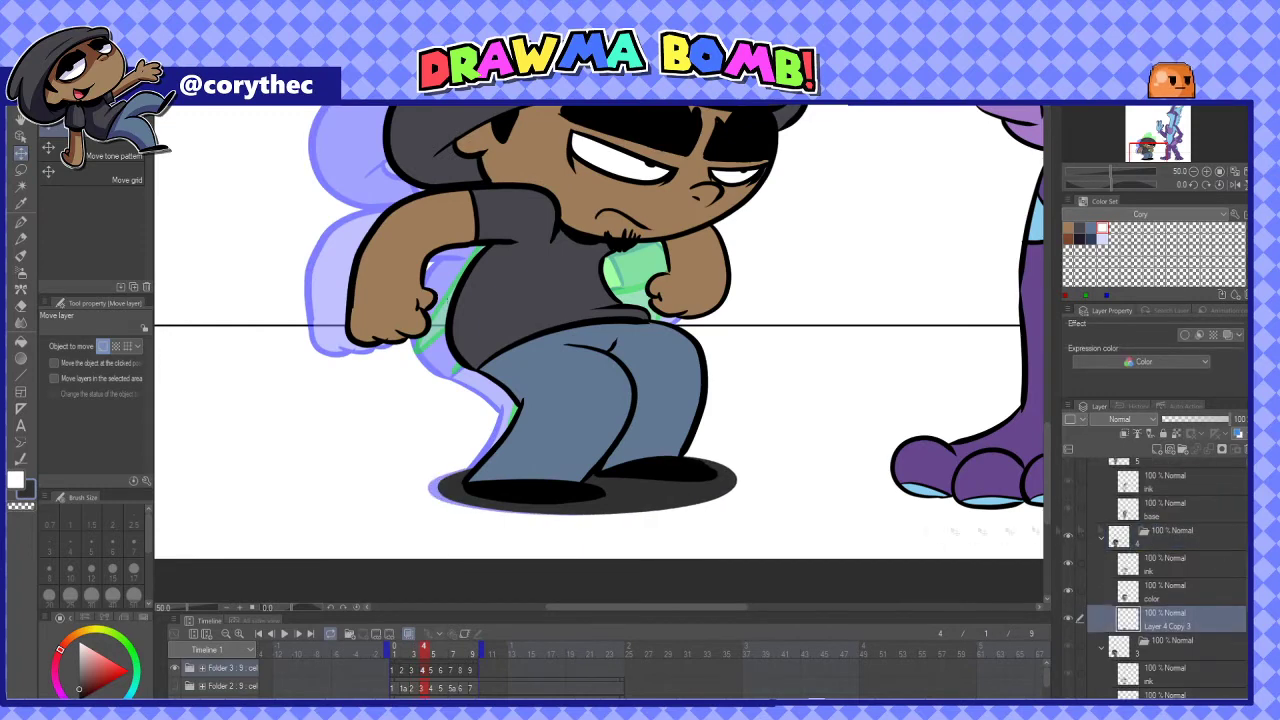
Copy the shadow layer into cel 5, then reposition and transform it slightly beneath the figure
scroll(1180, 580, up, 2)
drag(1200, 688, 1197, 596)
key(ctrl+Right)
drag(690, 504, 738, 484)
key(ctrl+t)
key(Return)
Copy the shadow layer into cel 6 and scale it down slightly beneath the leaping figure
scroll(1190, 575, up, 1)
drag(1190, 668, 1191, 574)
key(ctrl+Right)
ctrl+shift+click(700, 505)
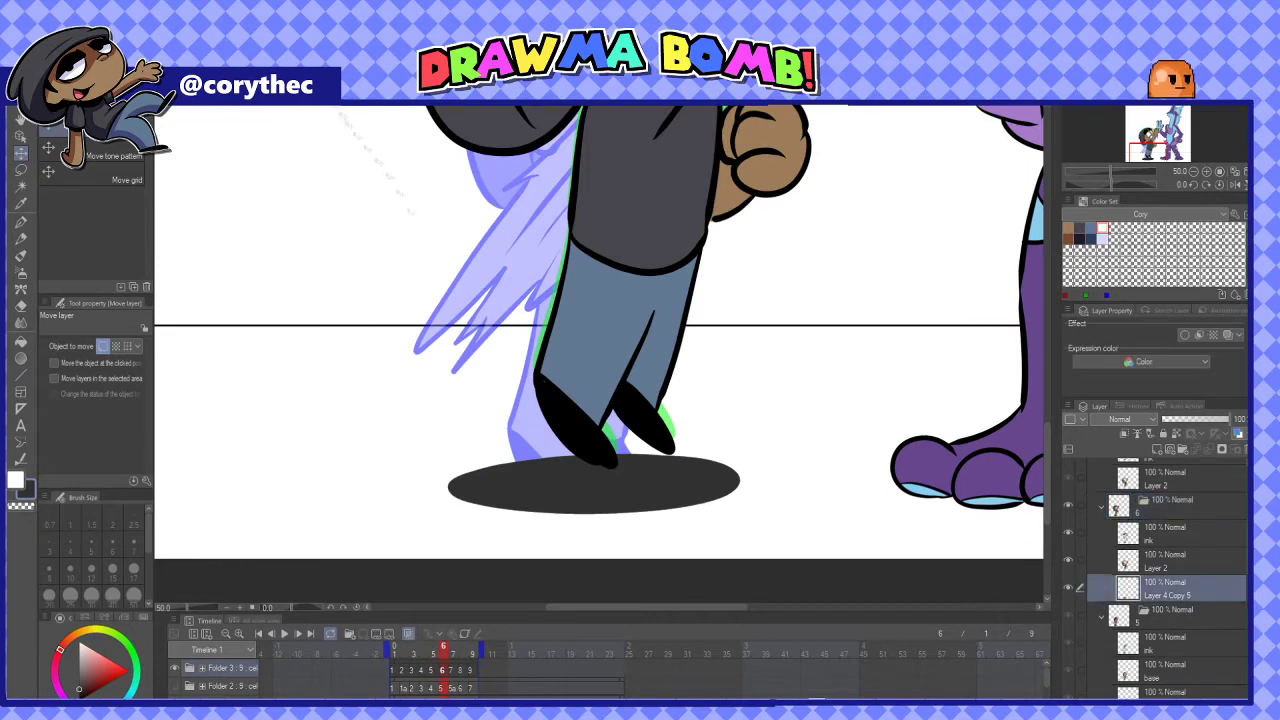
key(ctrl+t)
key(Return)
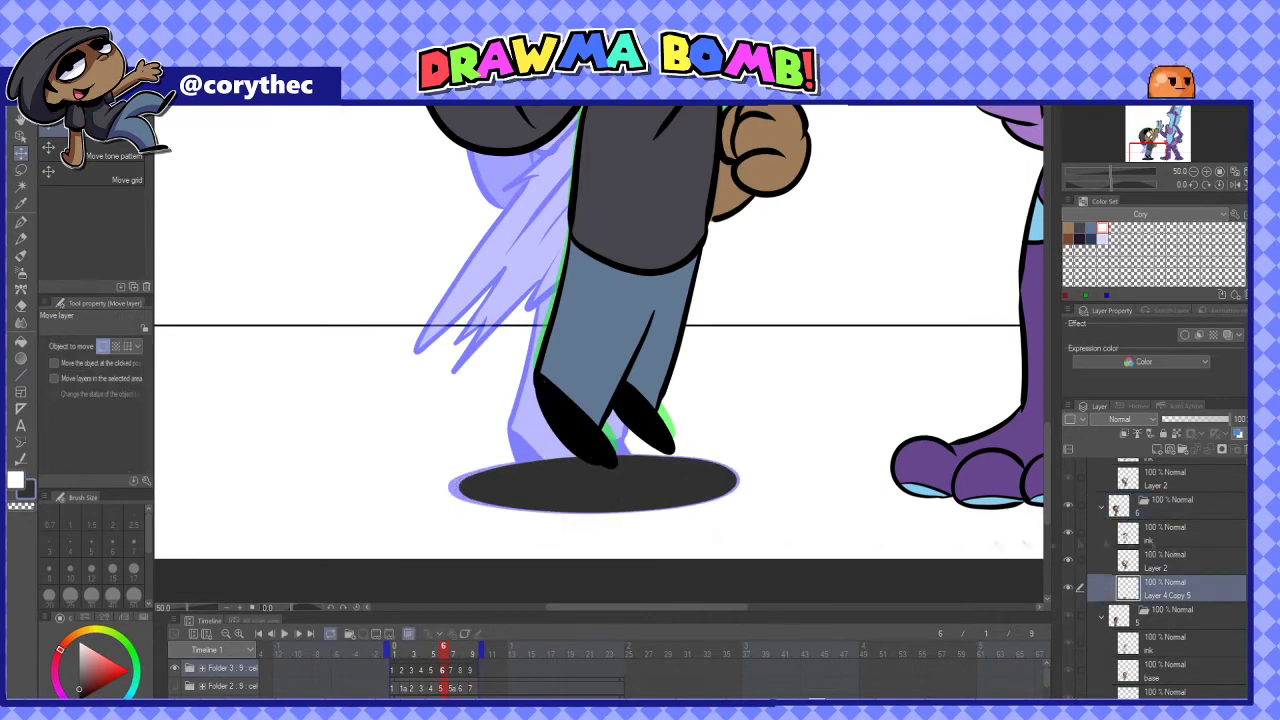
Copy the shadow layer into cel 7 and scale the shadow to 94%
scroll(1190, 650, up, 3)
drag(1176, 690, 1174, 599)
key(ctrl+Right)
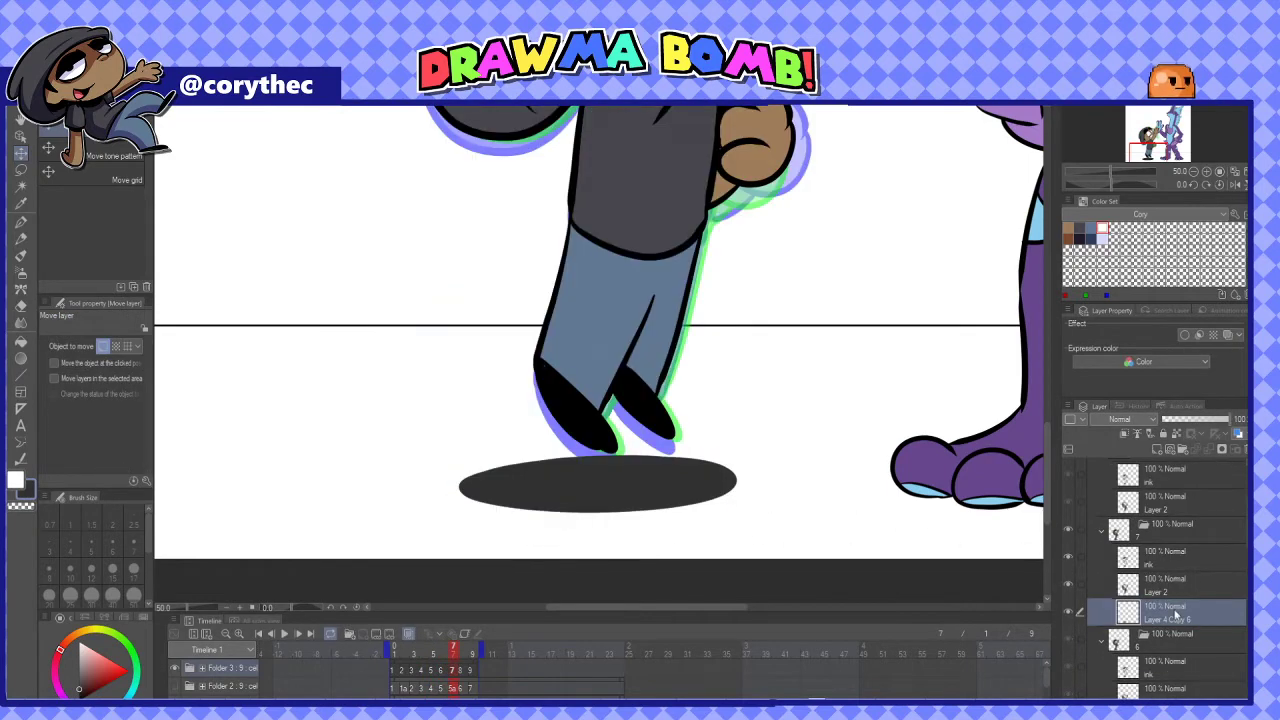
key(ctrl+t)
drag(460, 485, 468, 485)
drag(669, 492, 673, 493)
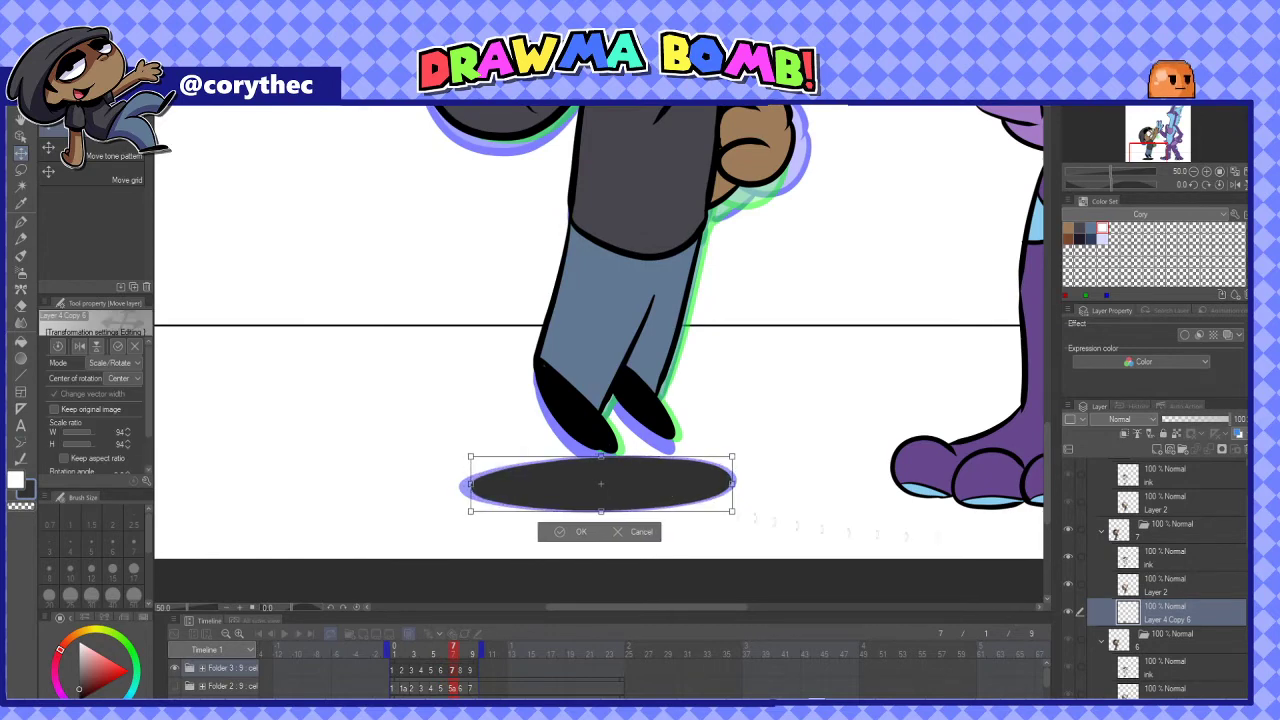
key(Return)
Scale the shadow copy in cel 8 to 95%
key(ctrl+Right)
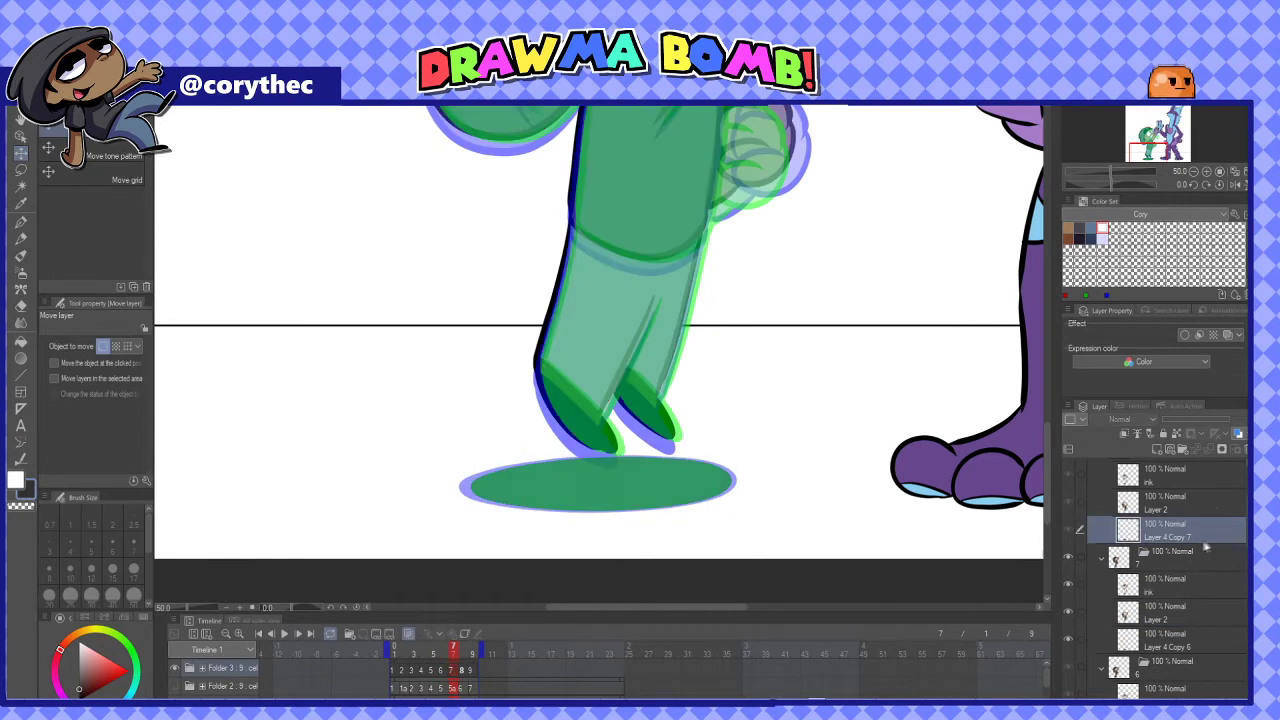
scroll(1170, 590, up, 3)
click(1184, 652)
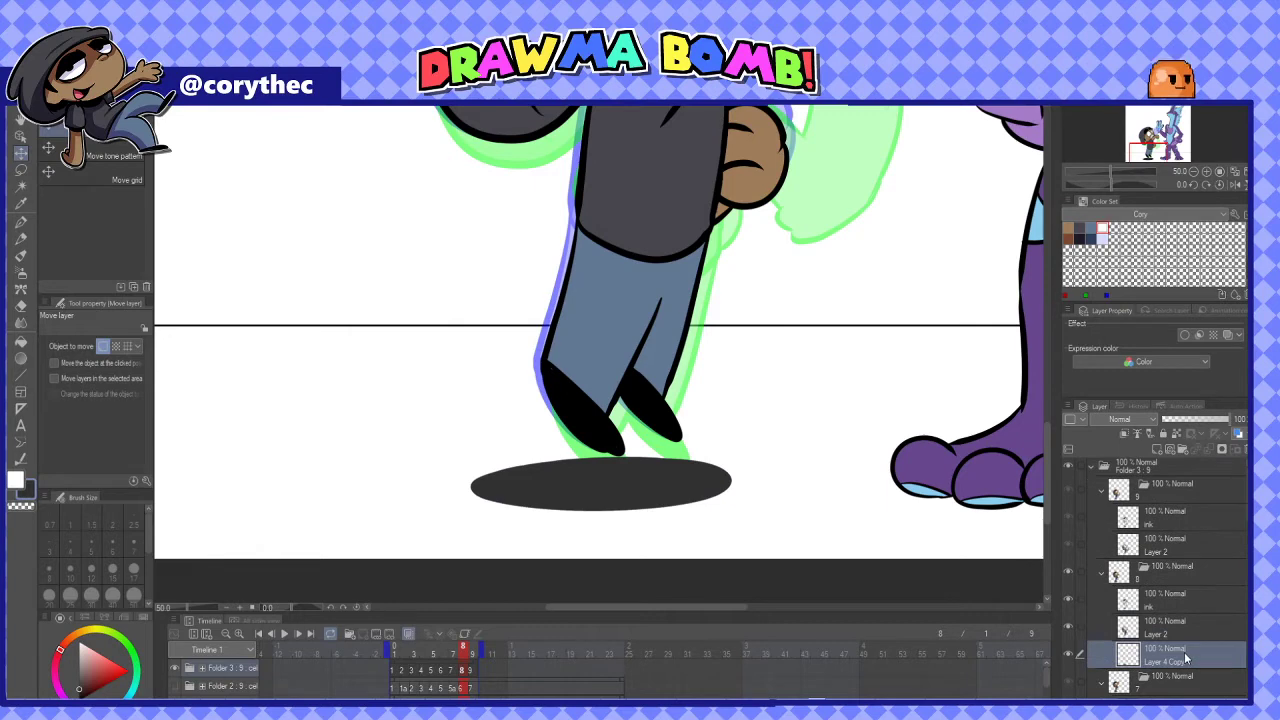
key(ctrl+t)
drag(471, 484, 480, 484)
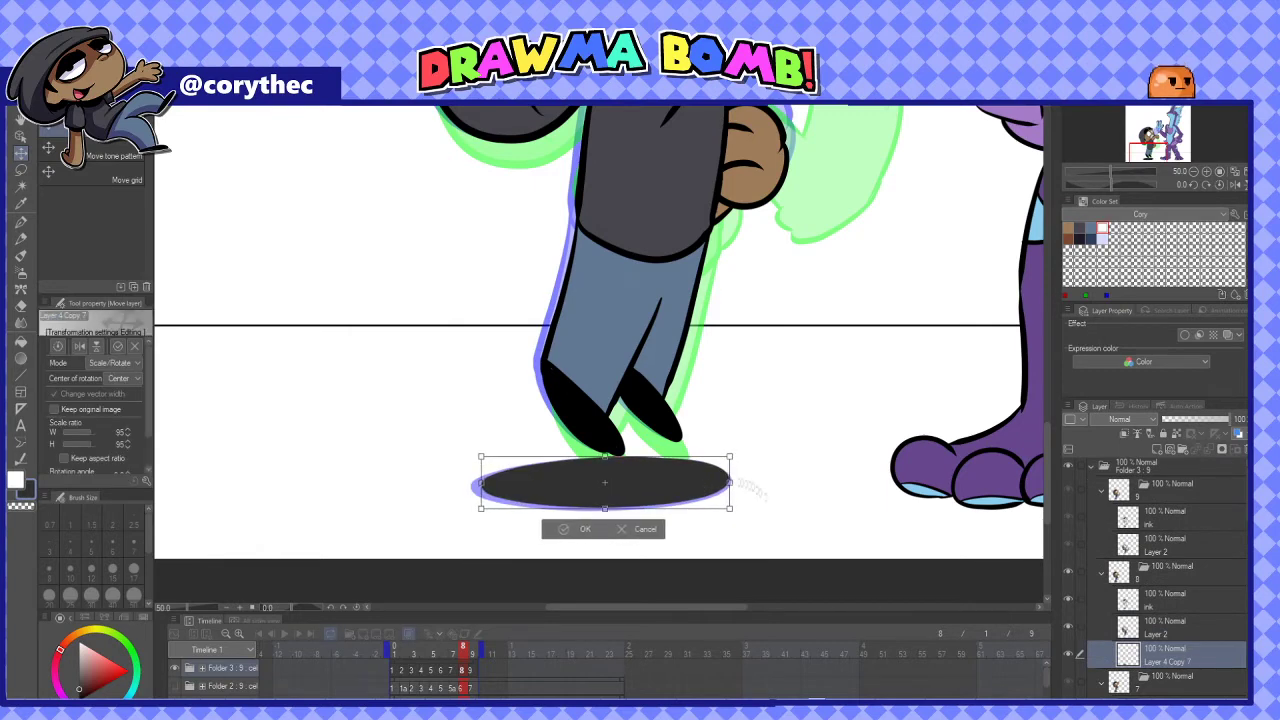
key(Return)
Duplicate cel 8's shadow layer into cel 9 and play back the animation to check the shadows
key(ctrl+c)
key(ctrl+v)
drag(1186, 654, 1196, 565)
key(period)
scroll(722, 475, down, 4)
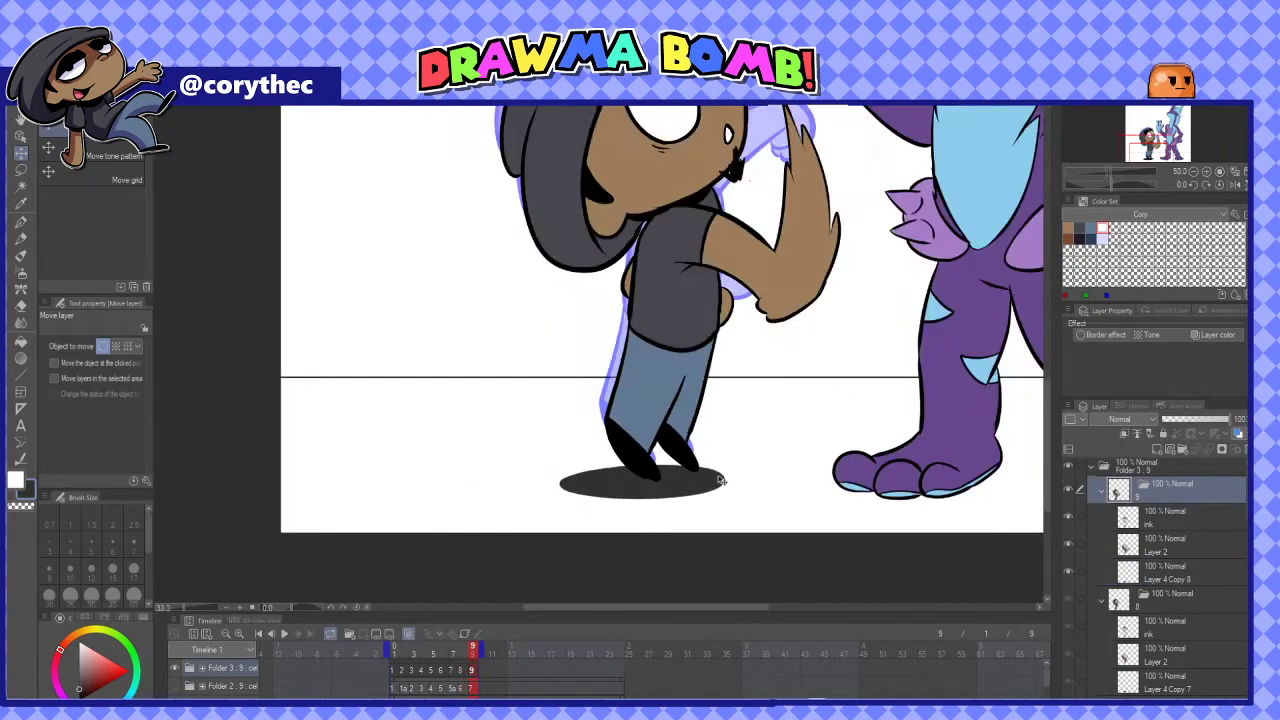
click(285, 634)
click(286, 634)
scroll(1240, 567, down, 5)
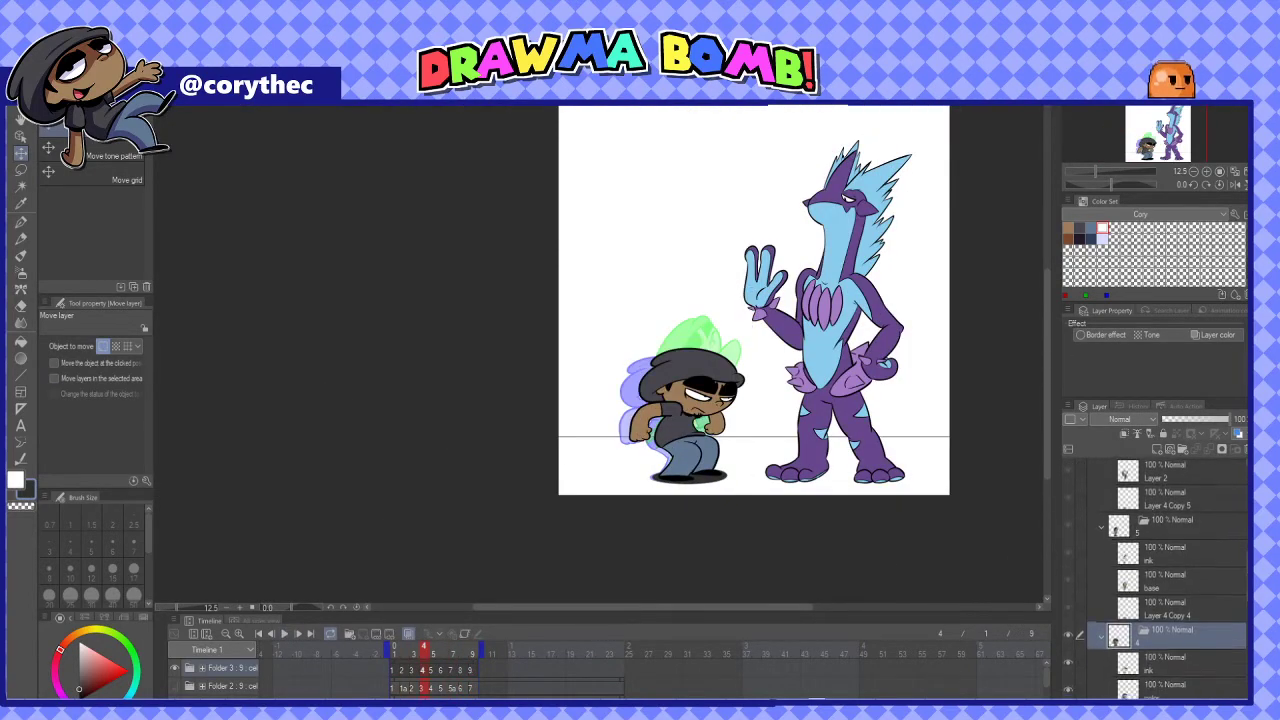
Add a new layer in the creature's folder and move it beneath its base layer
click(1180, 636)
click(1150, 660)
click(1092, 636)
scroll(1160, 640, down, 3)
click(1178, 637)
click(1157, 449)
drag(1164, 634, 1166, 672)
Draw a filled dark ellipse as a ground shadow spanning both of the creature's feet
click(20, 358)
click(20, 375)
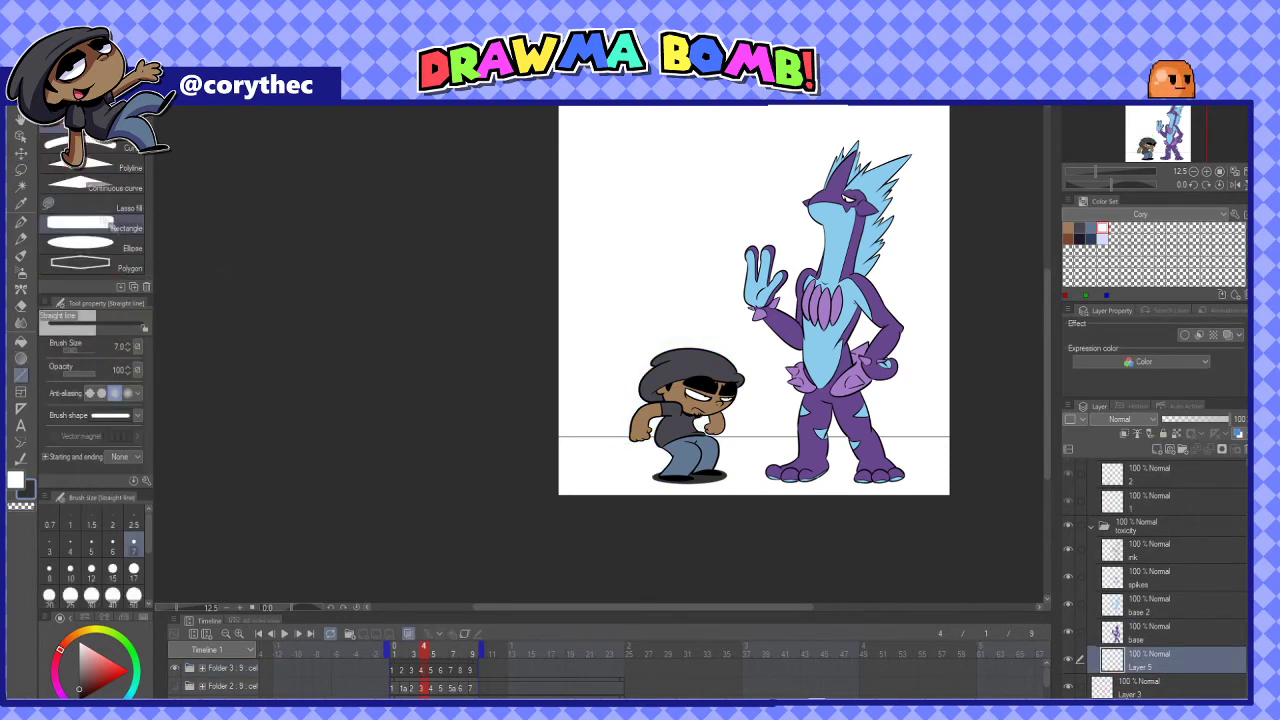
click(90, 243)
drag(766, 468, 911, 487)
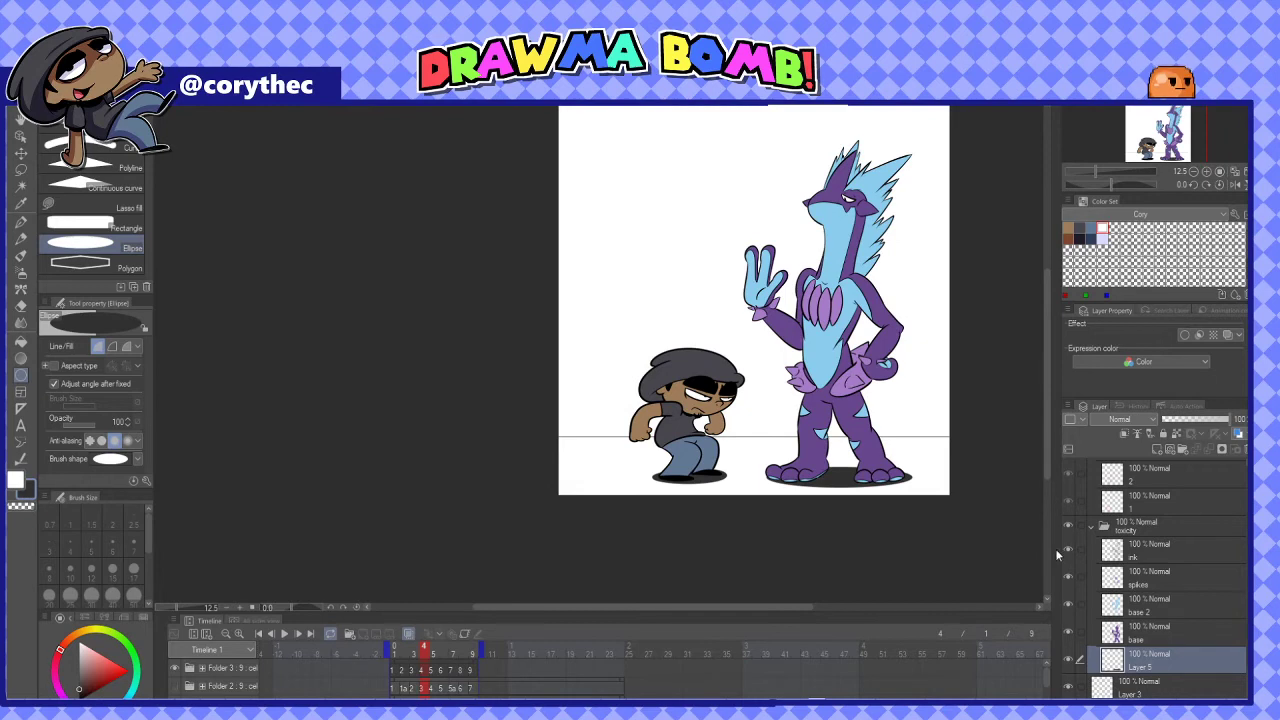